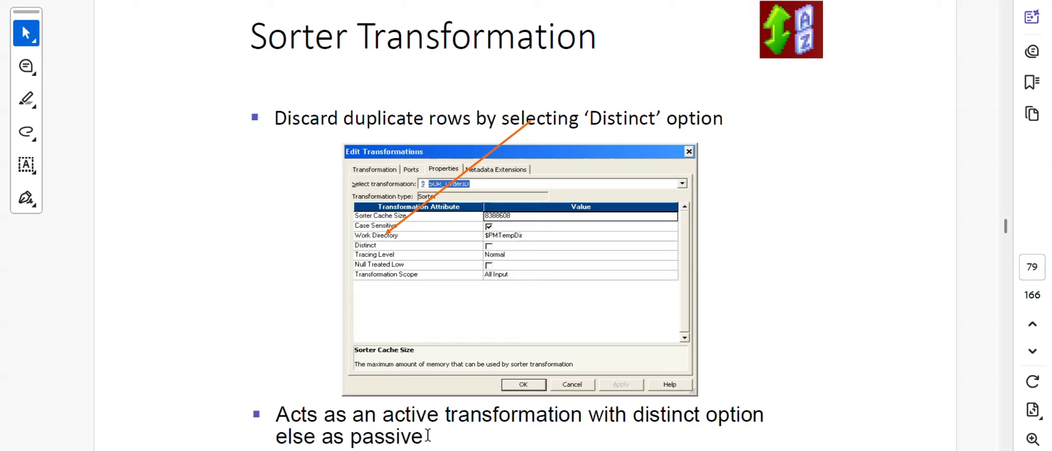
- Highlight and clear the active-versus-passive bullet text on the Sorter Transformation slide
drag(428, 436, 282, 408)
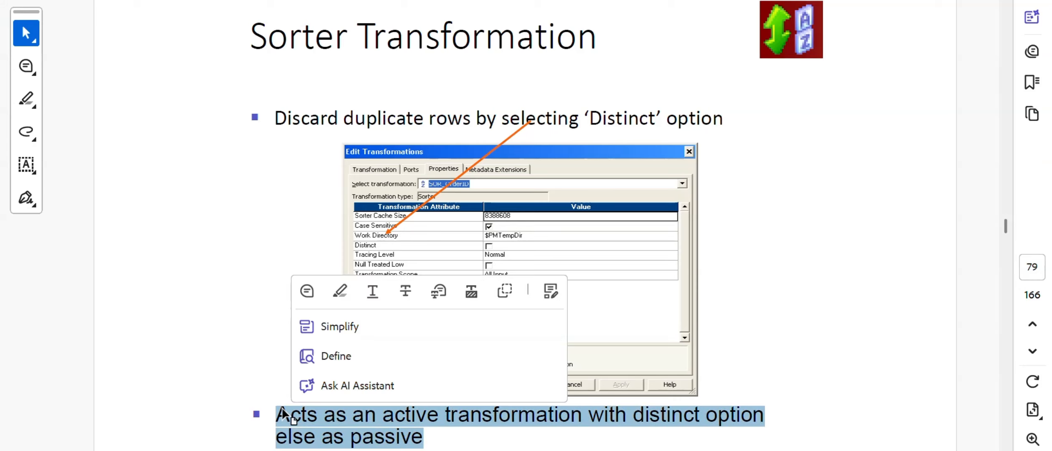
click(255, 353)
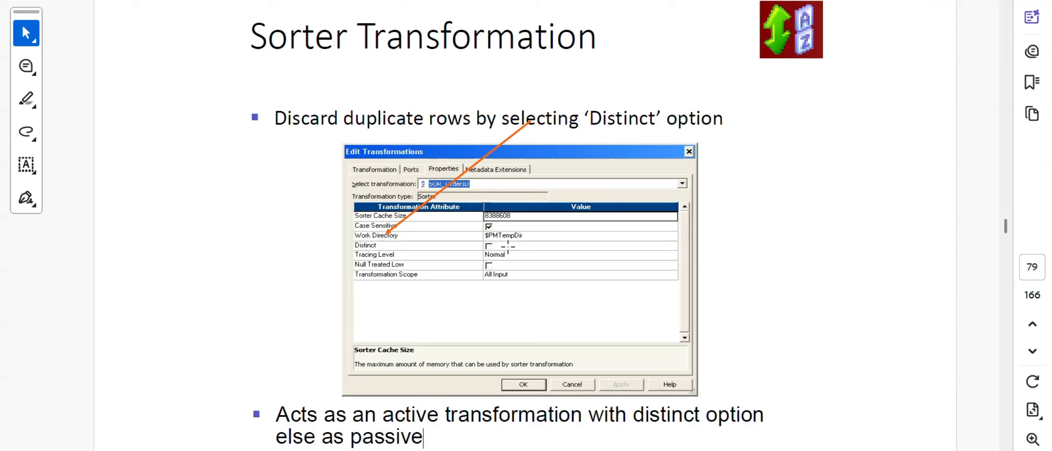
drag(382, 415, 435, 414)
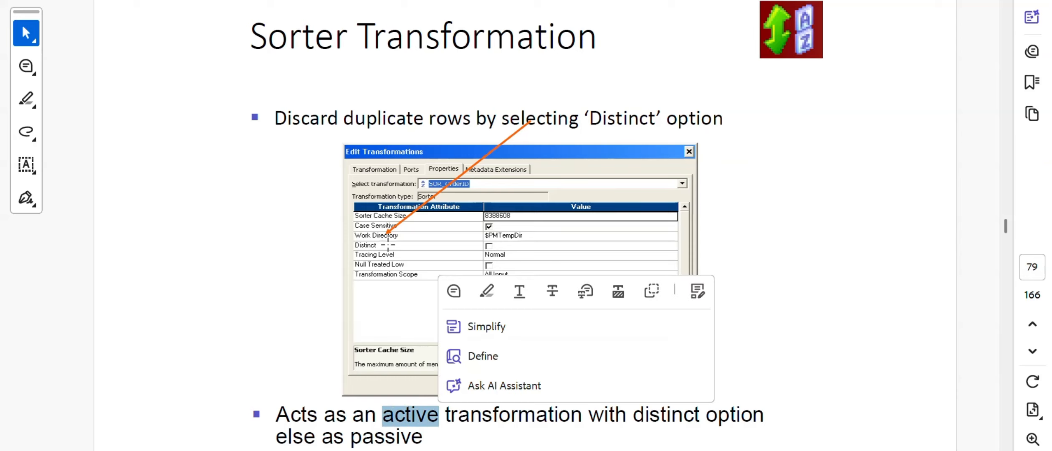
click(380, 249)
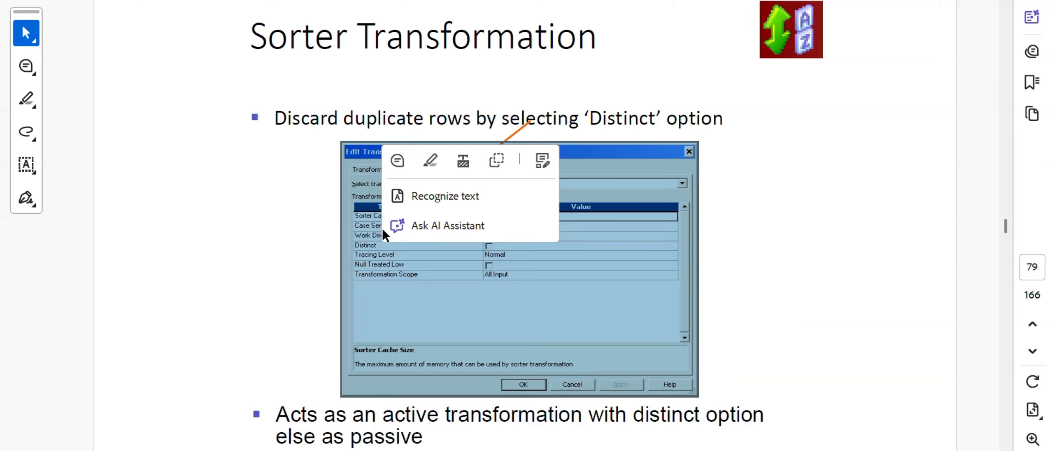
click(308, 189)
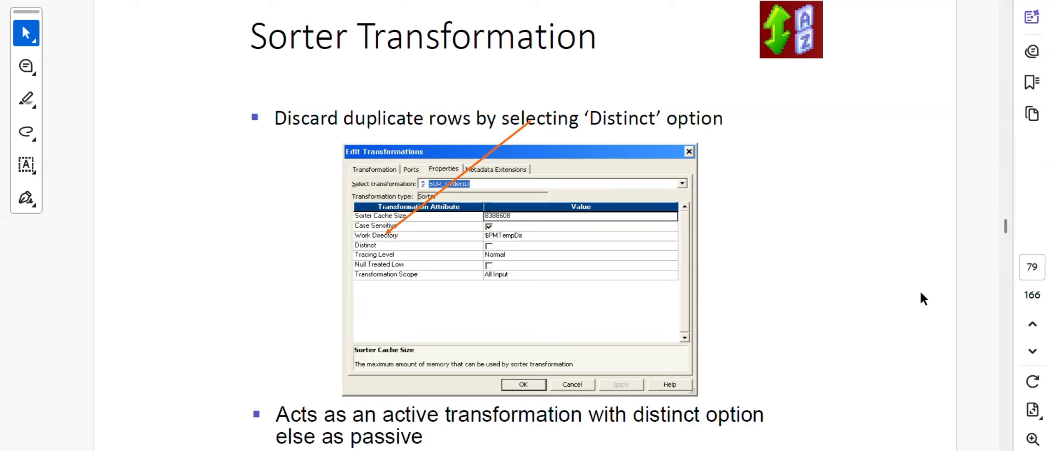
- Scroll the PDF briefly, then minimise Acrobat to reveal the Paint sorter sketch
scroll(921, 332, down, 1)
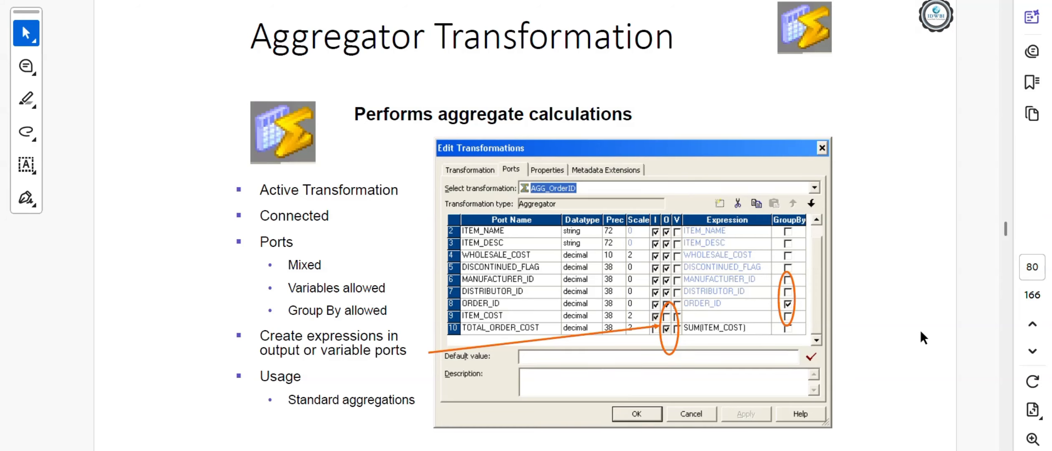
scroll(871, 328, up, 1)
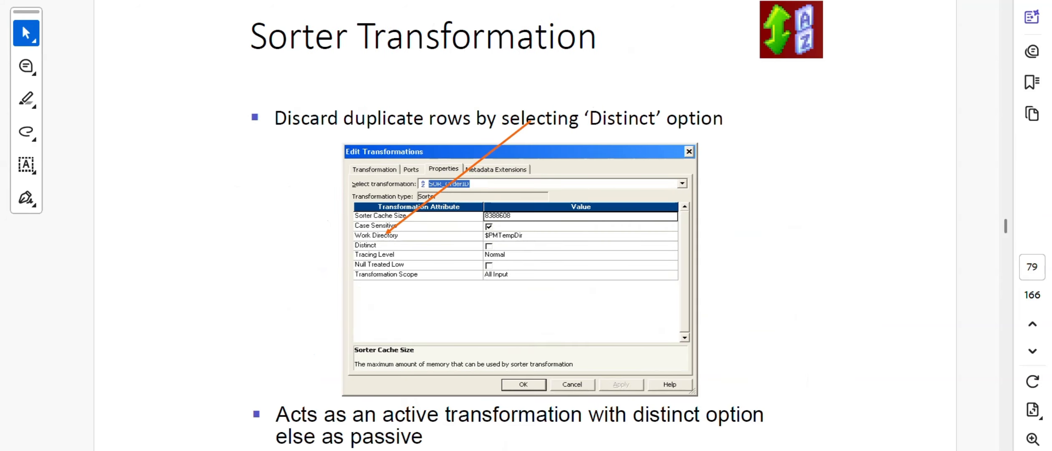
click(623, 450)
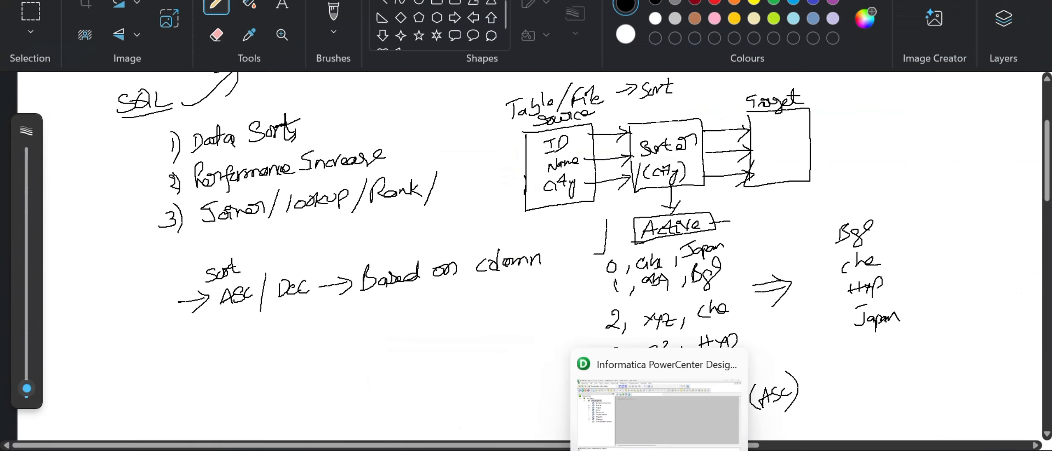
- Bring PowerCenter Designer forward, open the Source Analyzer and expand Sources and its source folder
click(658, 450)
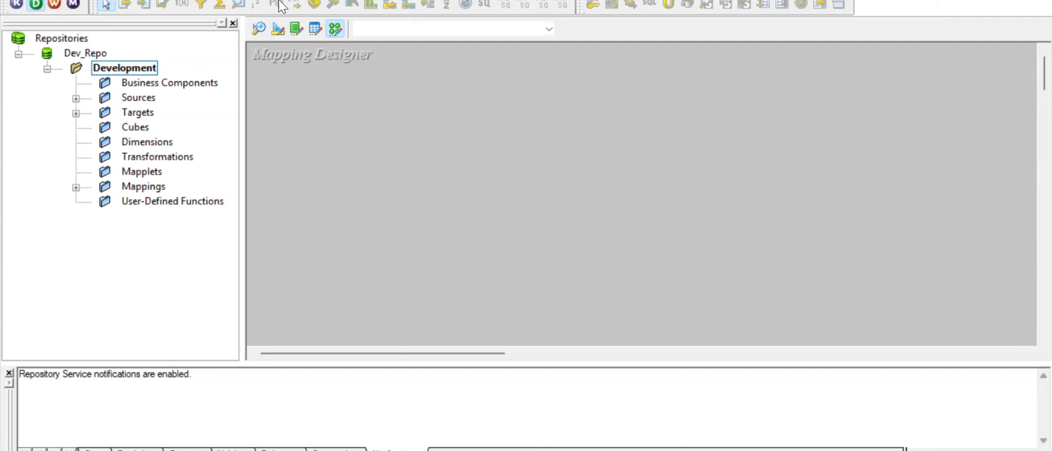
click(257, 29)
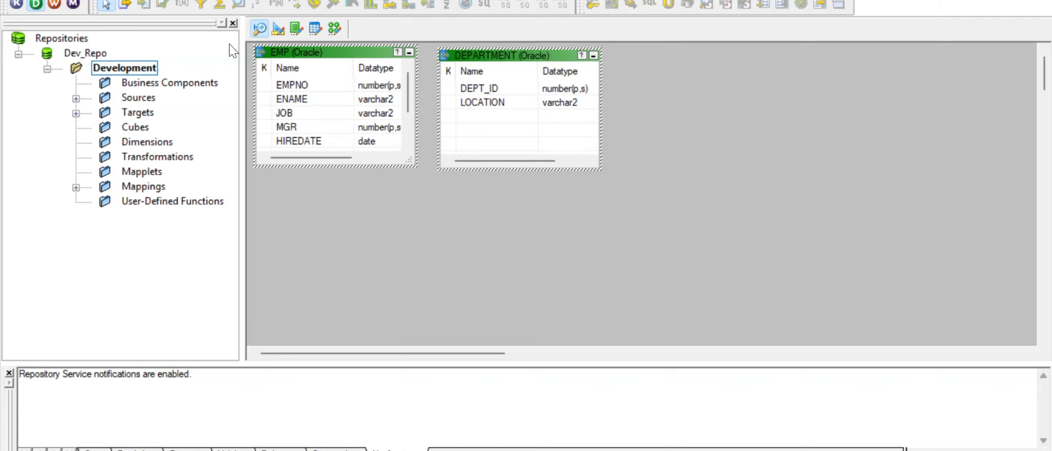
click(76, 99)
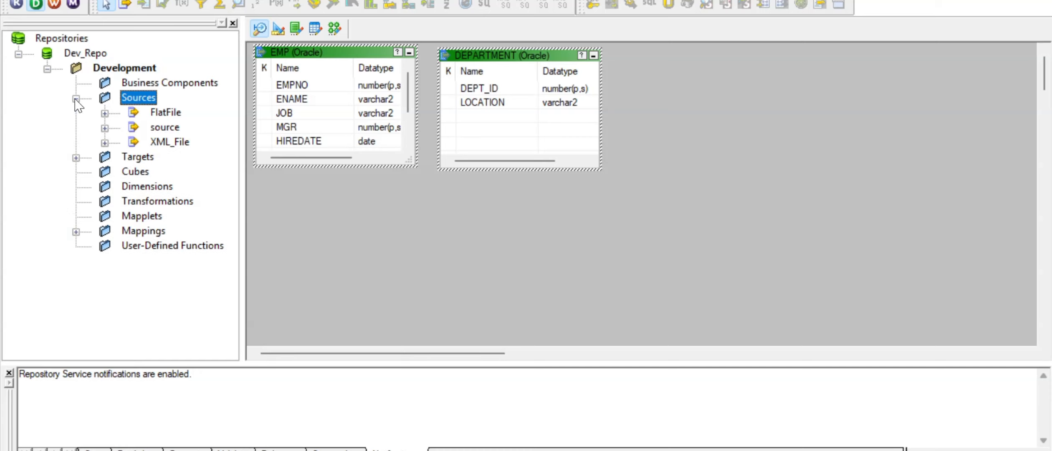
click(105, 128)
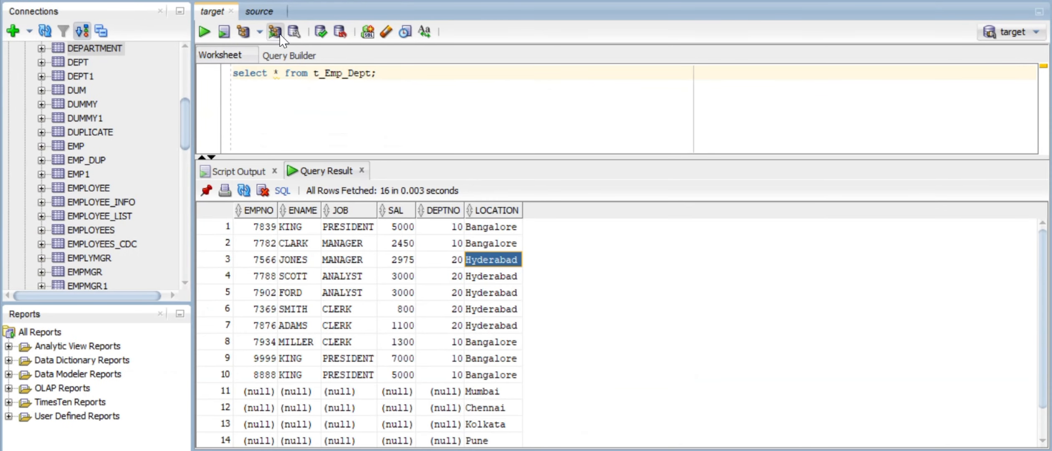
- In the source worksheet, change the query to select * from employee_info and run it
click(259, 13)
click(343, 74)
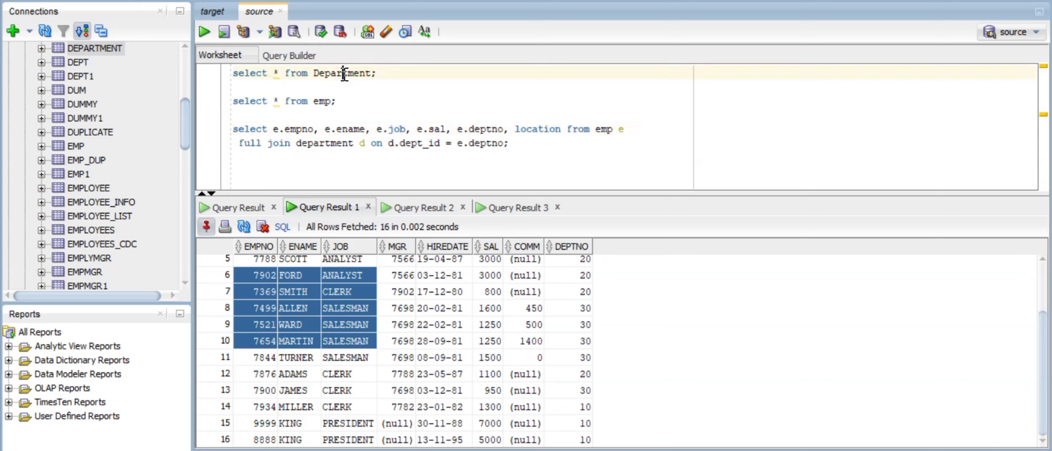
double_click(344, 73)
text(emp_info)
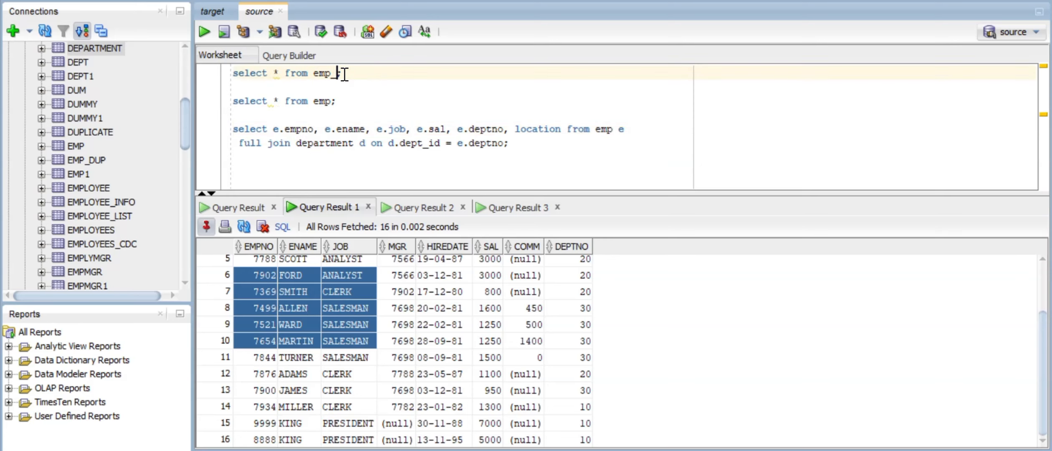
key(ctrl+Return)
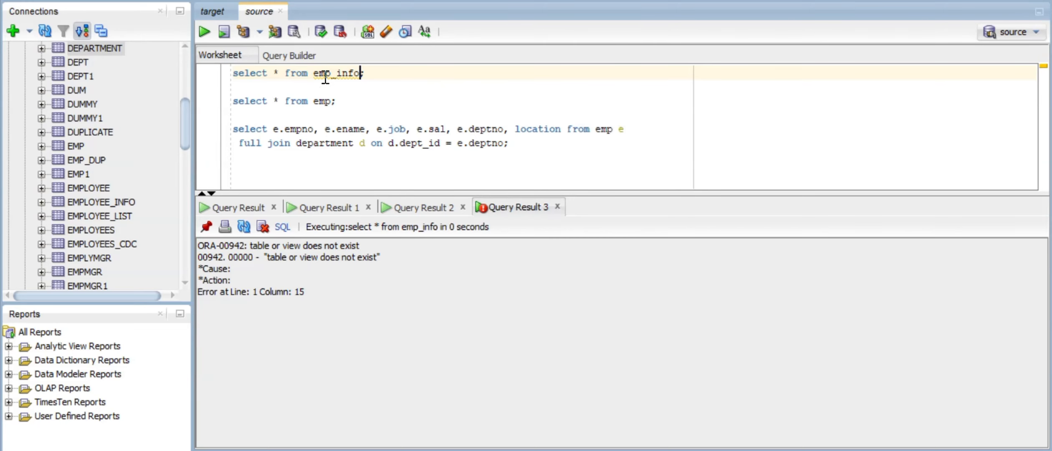
click(331, 73)
text(loyee)
key(ctrl+Return)
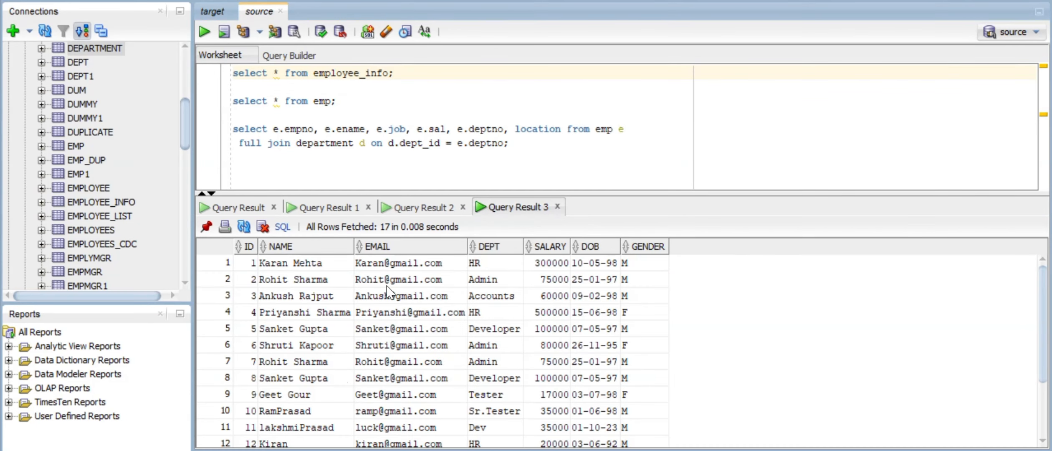
- Highlight NAME, DEPT, SALARY and ID values in the 17-row employee_info result
click(301, 266)
drag(301, 269, 314, 380)
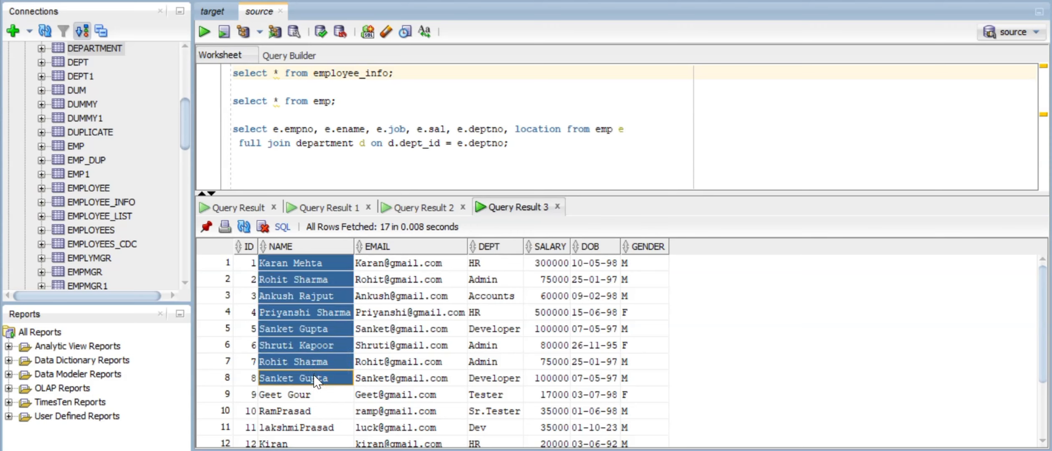
drag(494, 262, 538, 388)
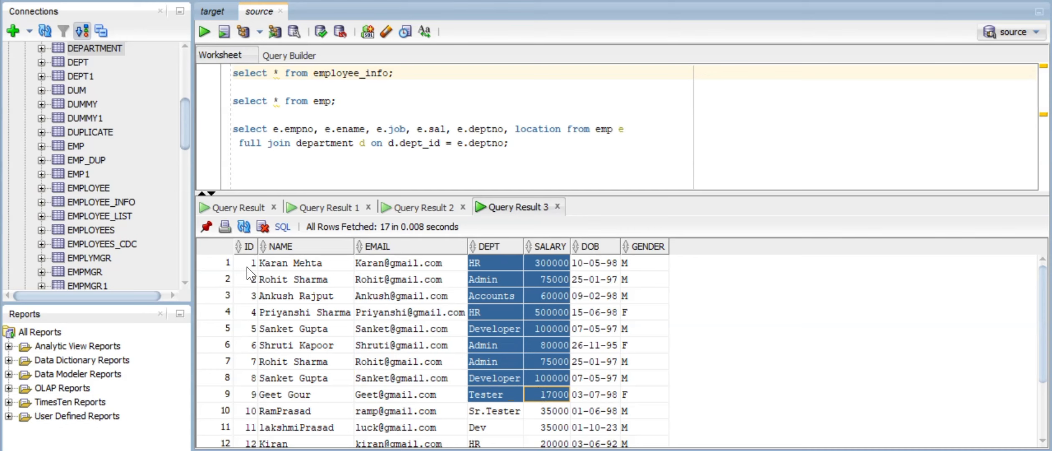
drag(249, 264, 248, 438)
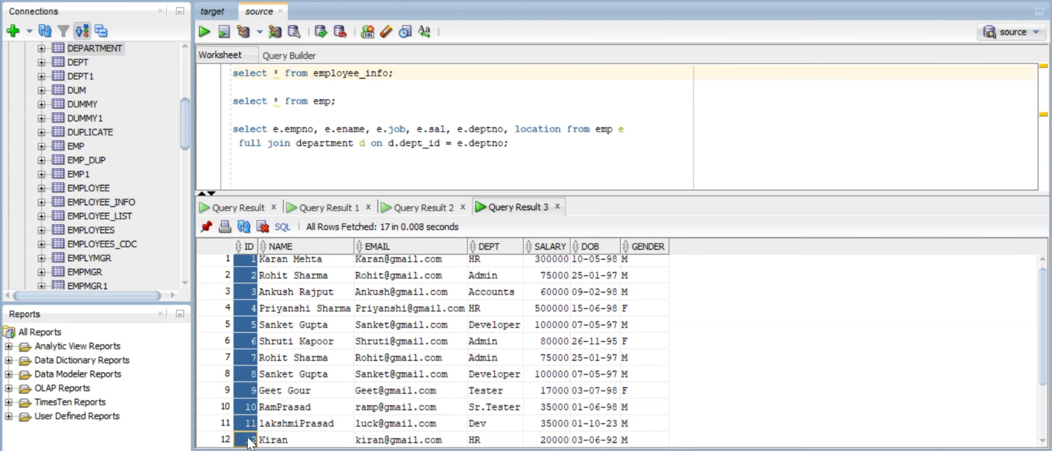
scroll(304, 299, up, 1)
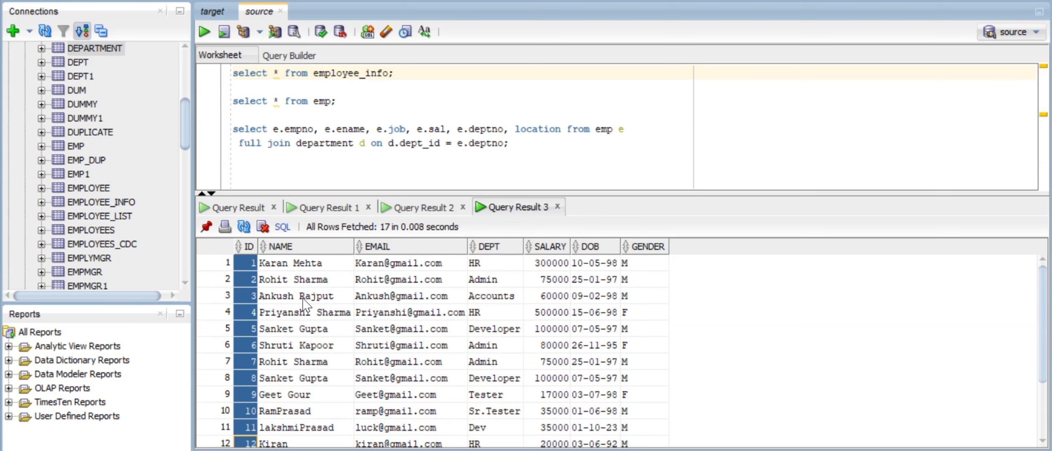
drag(279, 263, 305, 395)
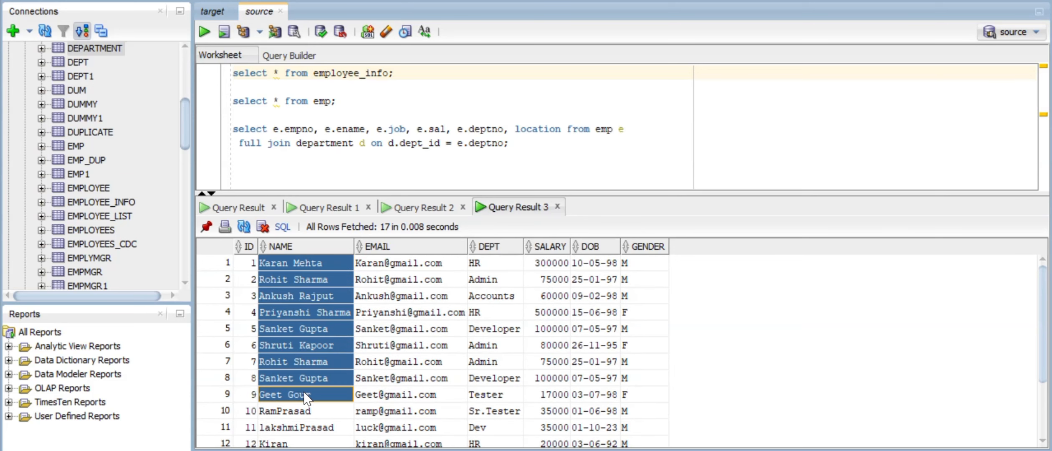
drag(505, 267, 539, 388)
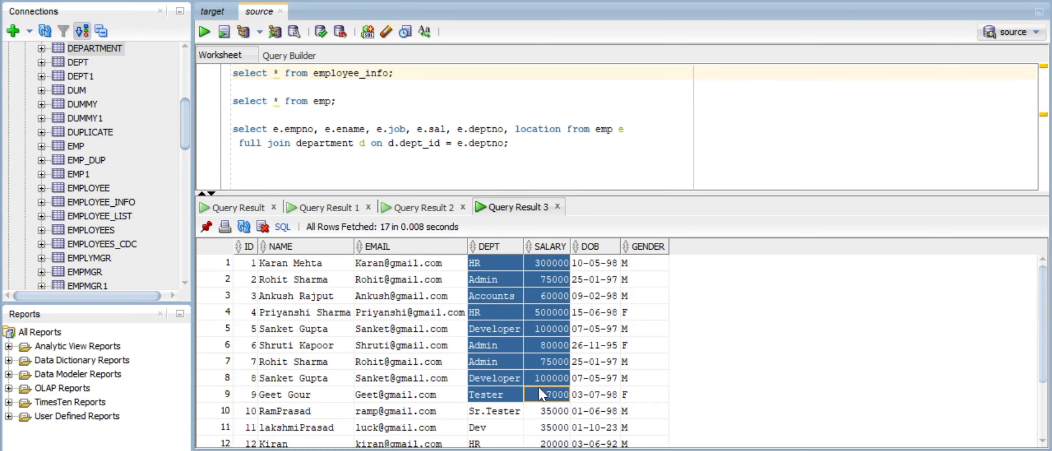
key(super+Tab)
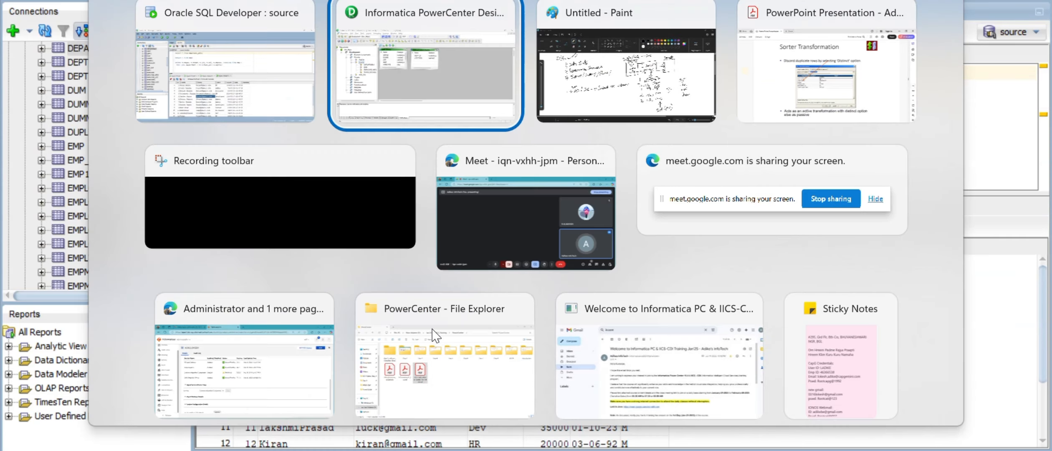
- Clear EMP and DEPARTMENT from the source workspace and place EMPLOYEE_INFO there without copying
key(Return)
right_click(327, 216)
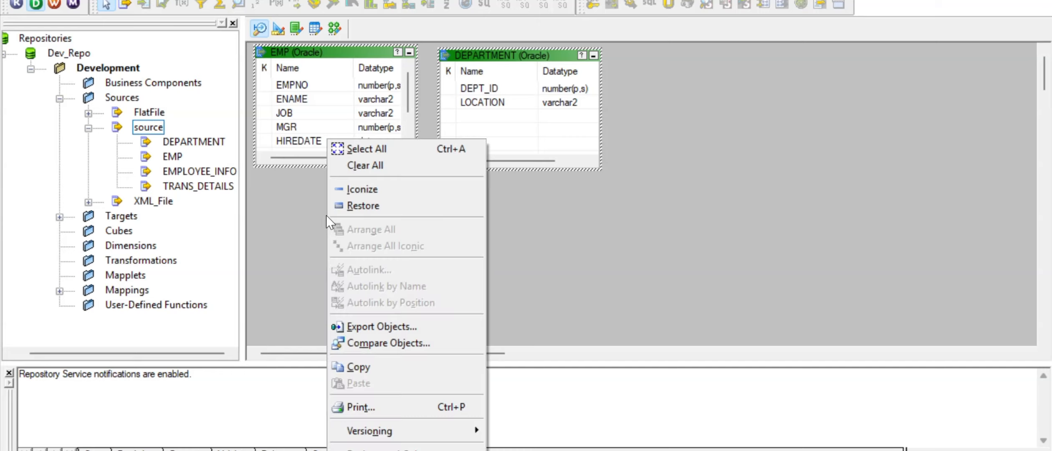
click(398, 175)
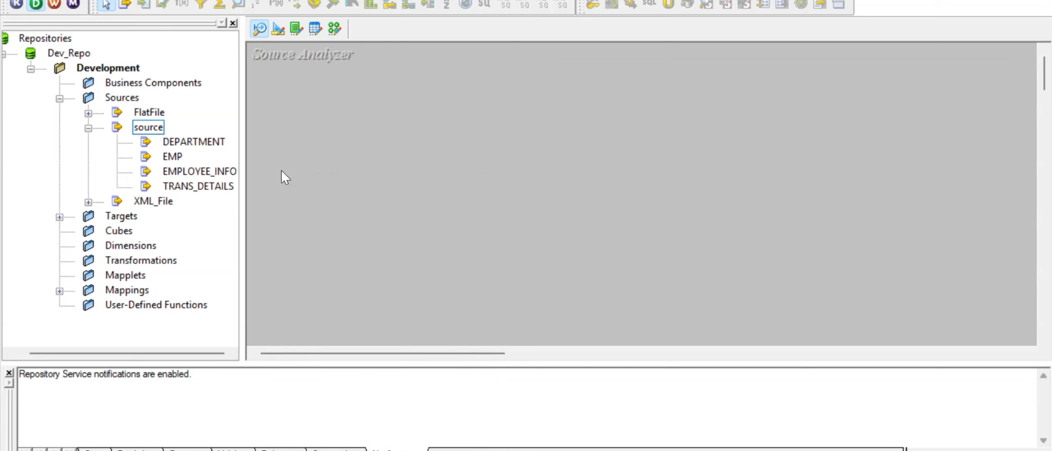
mouse_move(199, 172)
mouse_down()
mouse_move(333, 166)
mouse_move(196, 172)
mouse_up()
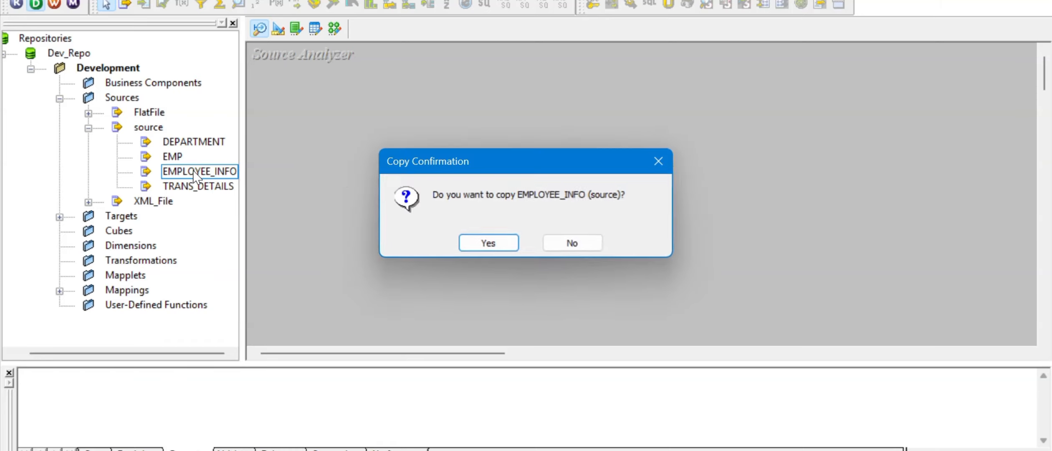
click(568, 246)
- In the Mapping Designer, create a new mapping named m_Sorter_Transformation
click(334, 29)
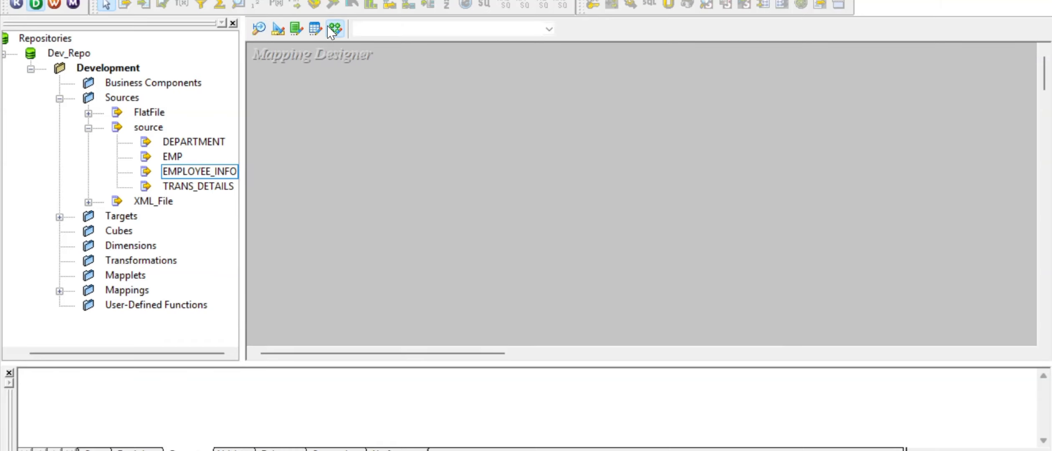
click(295, 1)
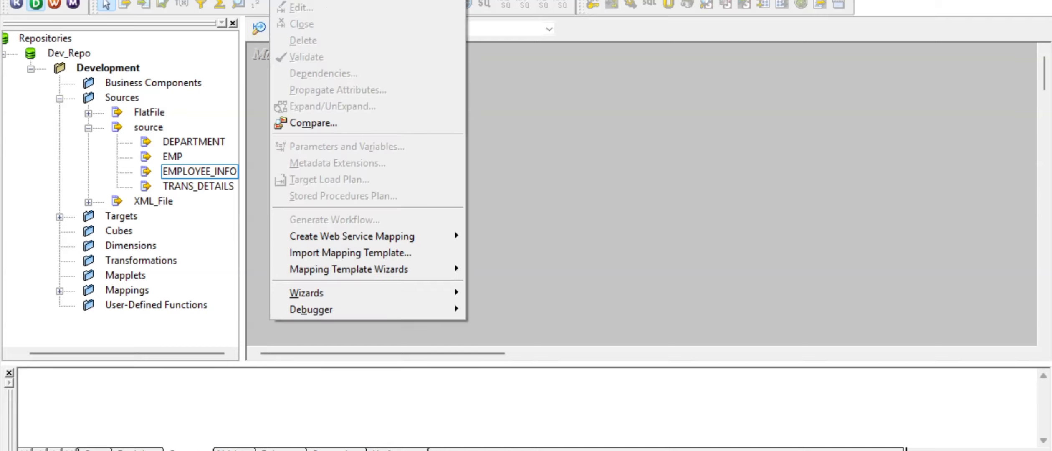
text(cm)
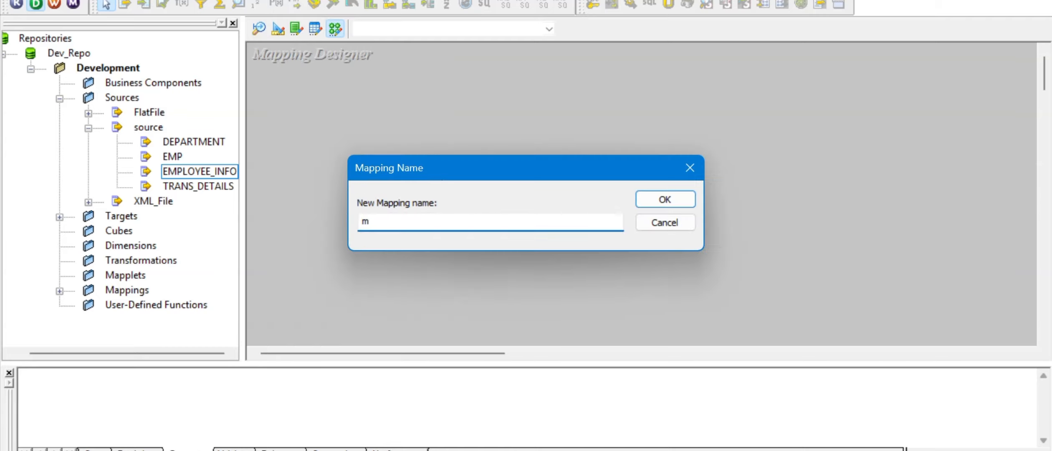
text(_Sorter_Transformation)
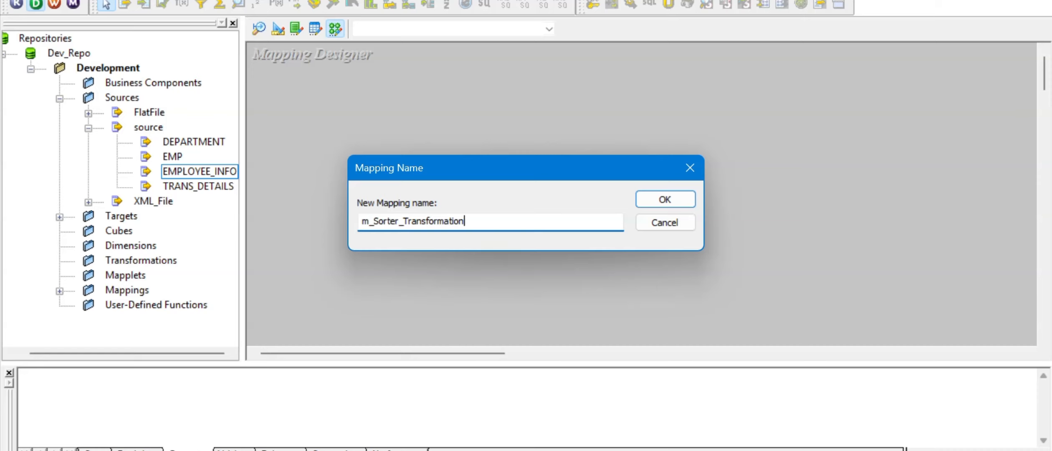
- Confirm the mapping name and add EMPLOYEE_INFO as source, moving SQ_EMPLOYEE_INFO up and right
click(680, 204)
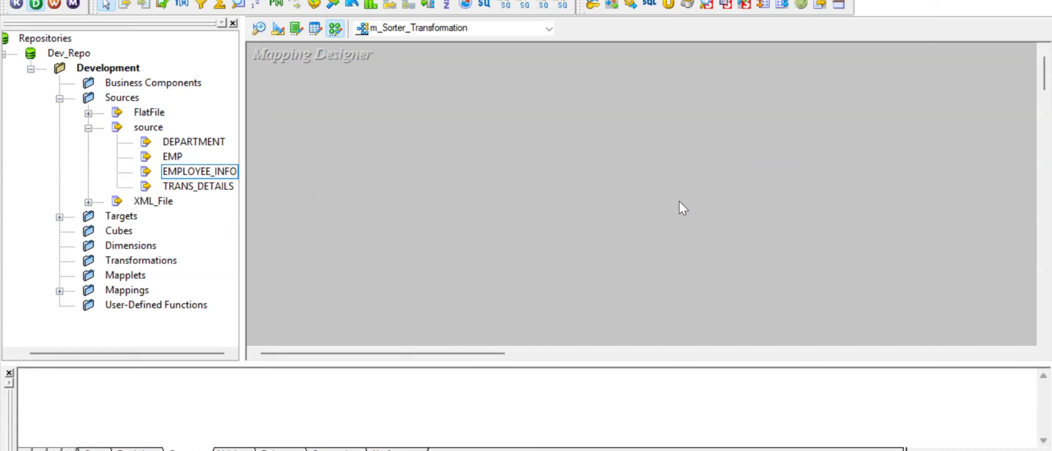
drag(173, 172, 337, 127)
drag(513, 202, 608, 140)
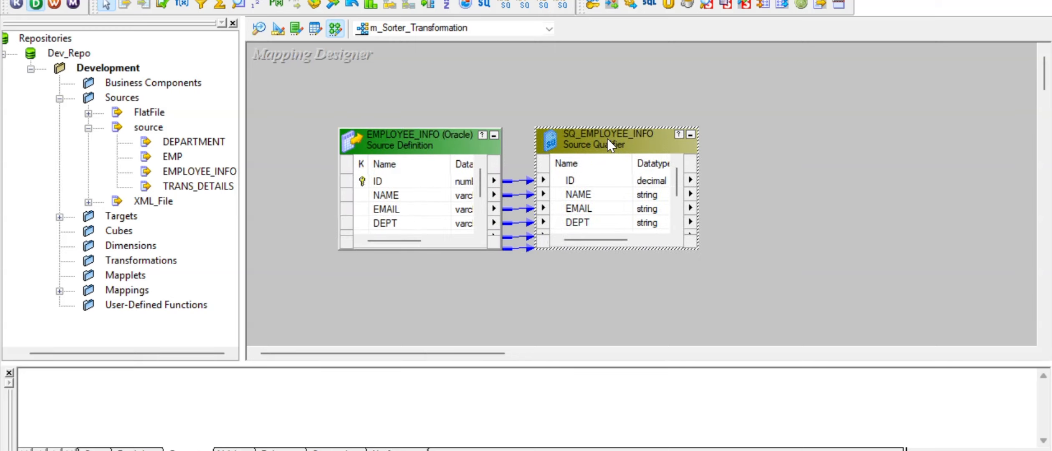
- Drag T_EMP_INFO1 from Targets onto the canvas and arrange it right of the Source Qualifier
click(60, 217)
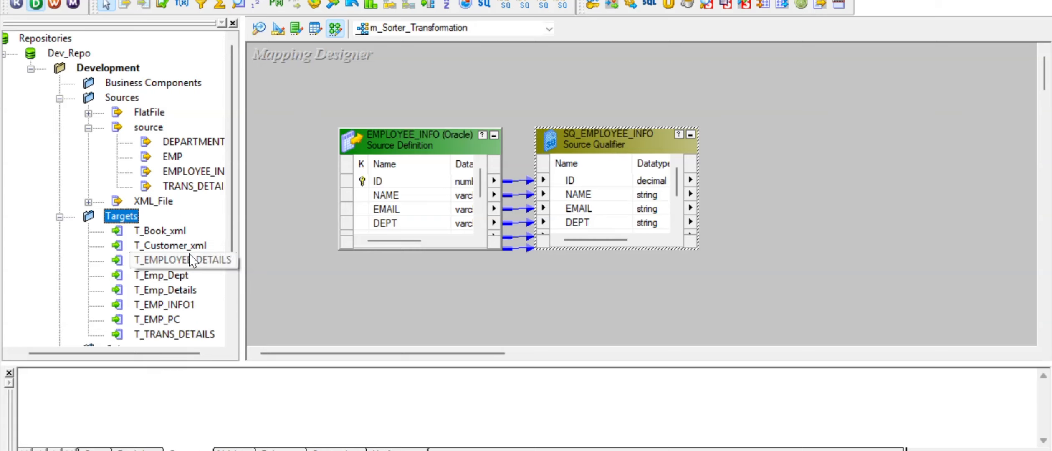
drag(184, 305, 861, 85)
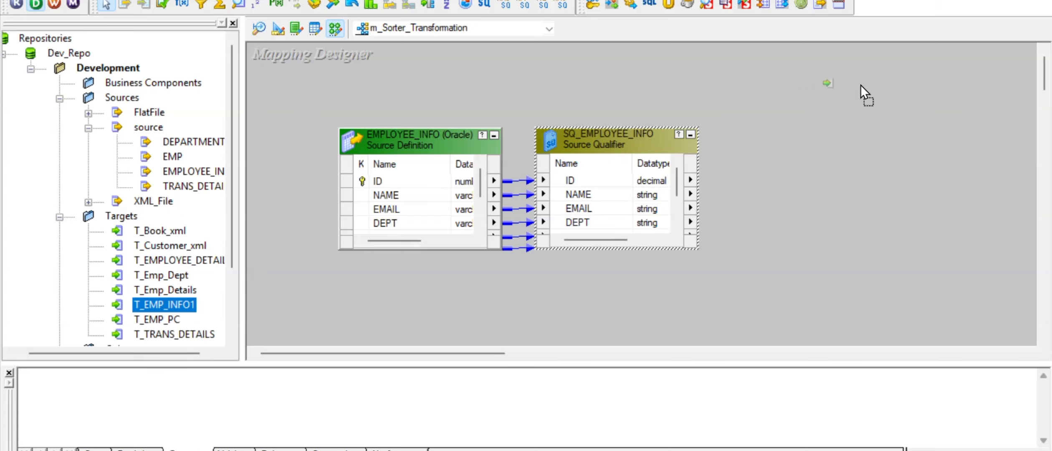
drag(885, 119, 885, 119)
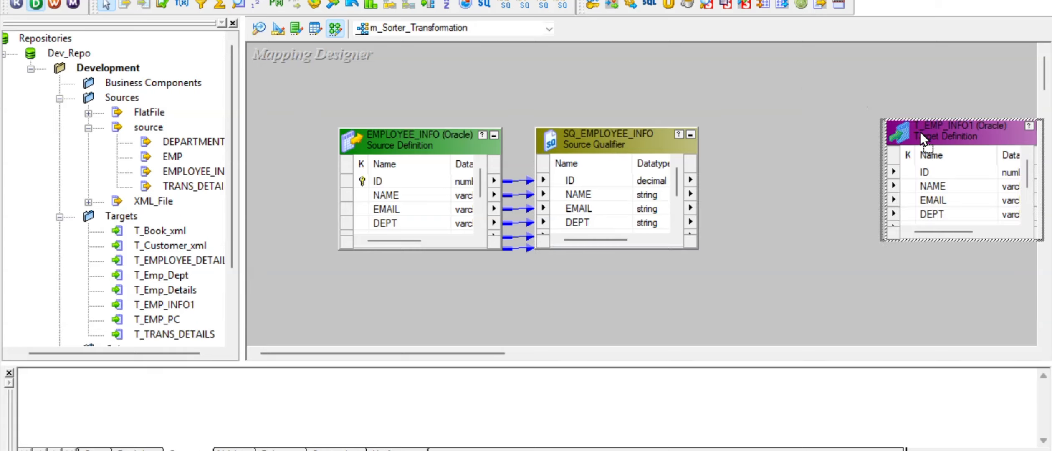
drag(446, 354, 534, 347)
drag(616, 124, 830, 125)
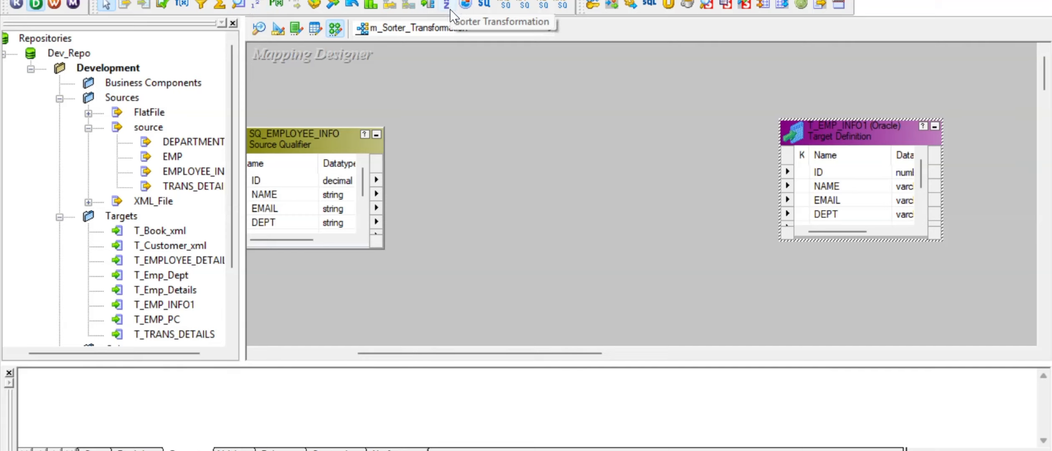
- Draw a new SRTTRANS Sorter transformation on the canvas and nudge it lower
click(448, 4)
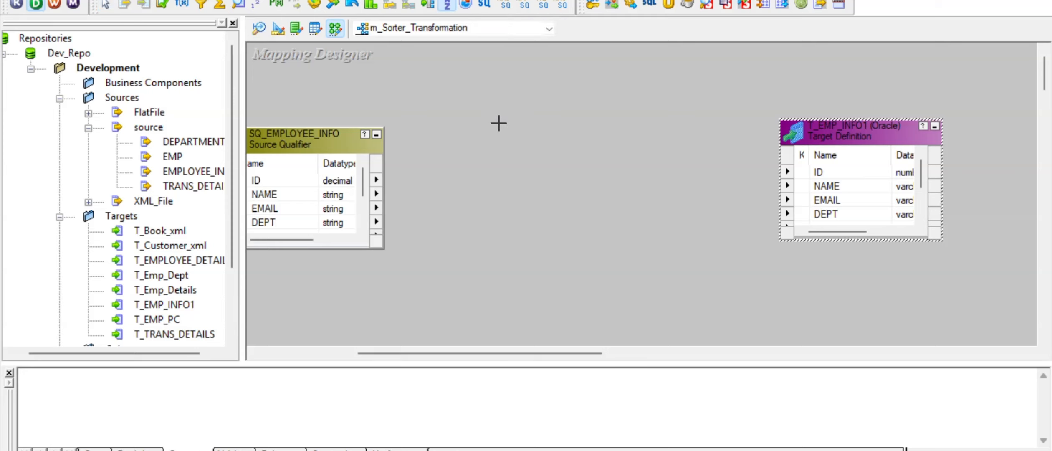
drag(483, 82, 641, 255)
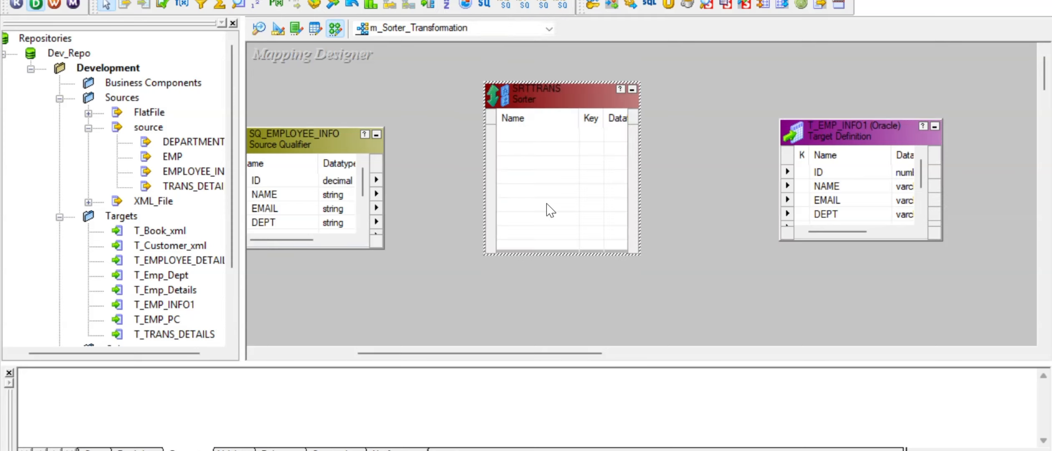
drag(549, 100, 551, 112)
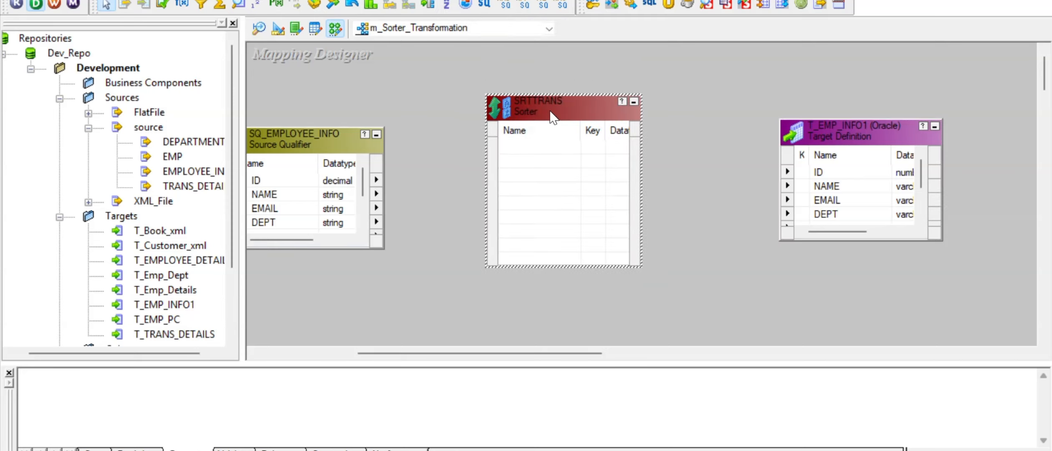
- Enlarge SQ_EMPLOYEE_INFO to show all ports and select all seven of them
drag(373, 125, 418, 69)
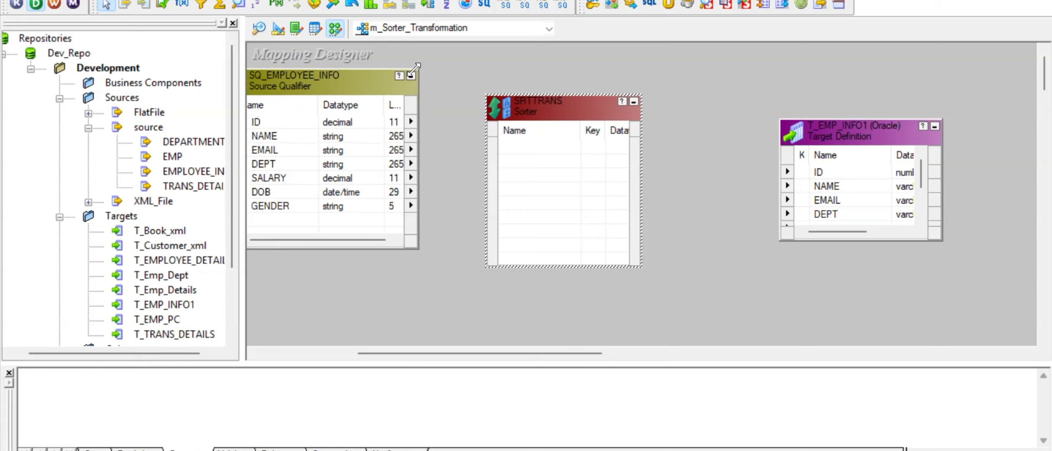
click(274, 126)
right_click(274, 126)
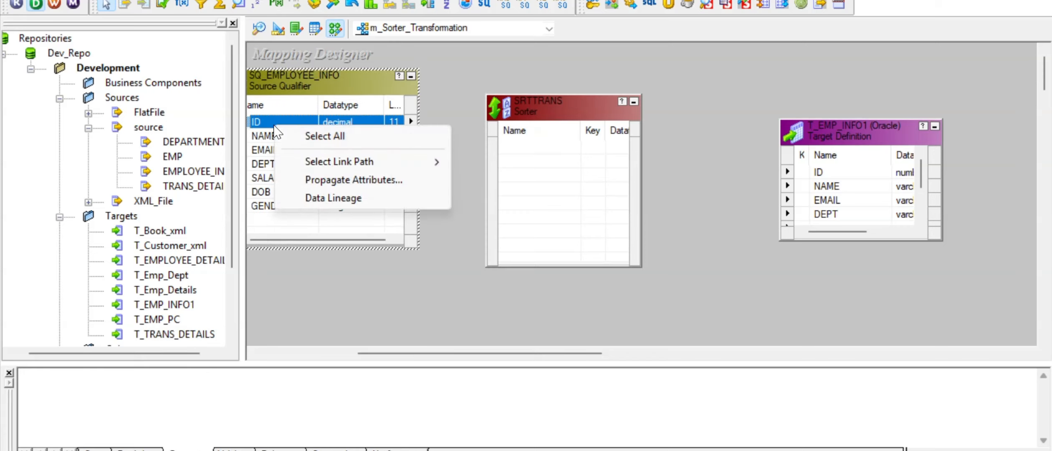
click(311, 136)
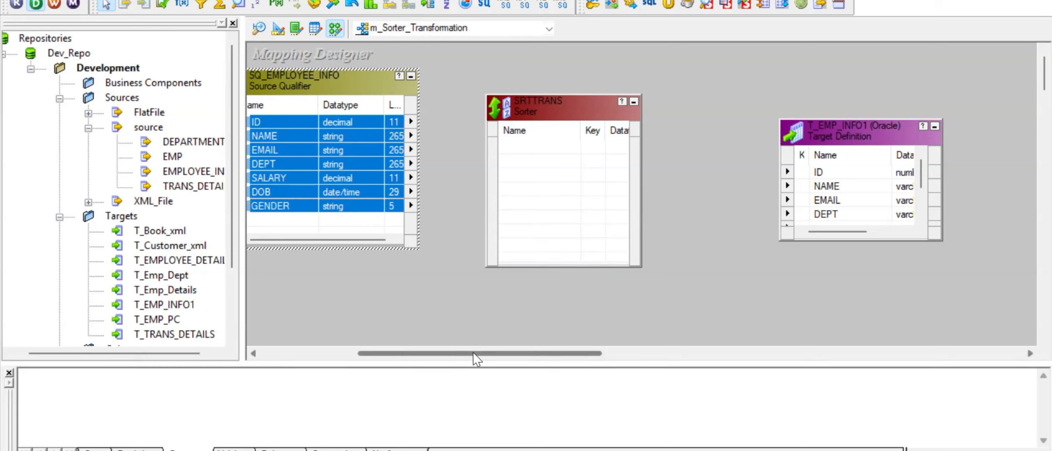
- Link the seven Source Qualifier ports into SRTTRANS and all Sorter ports on to T_EMP_INFO1
drag(474, 353, 448, 354)
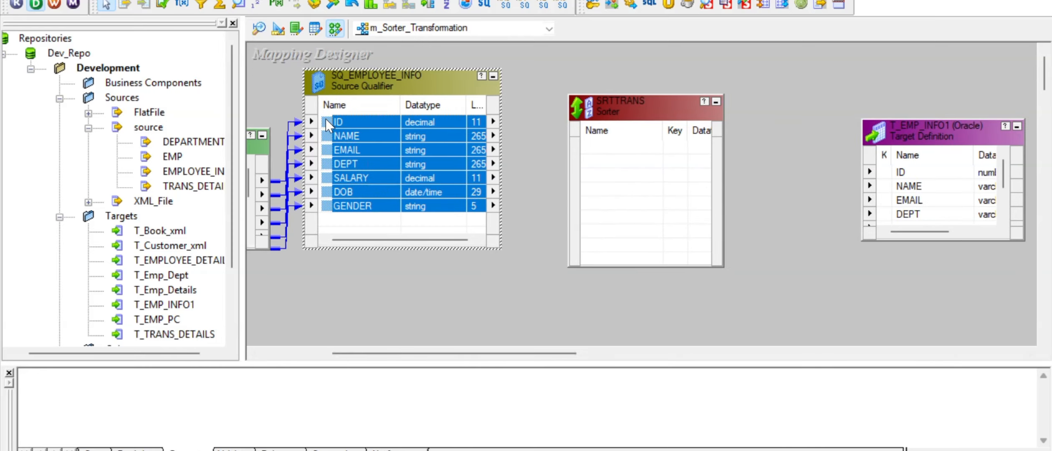
drag(629, 153, 629, 153)
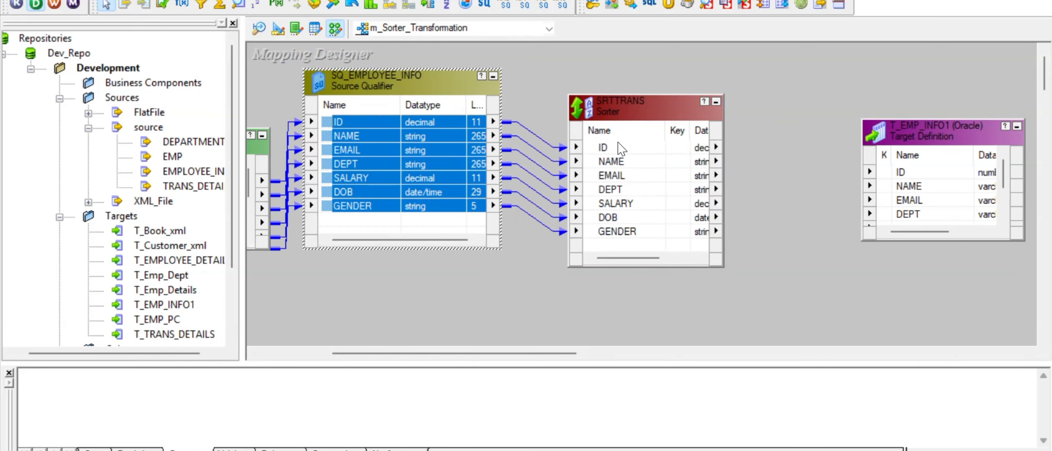
right_click(617, 147)
click(622, 155)
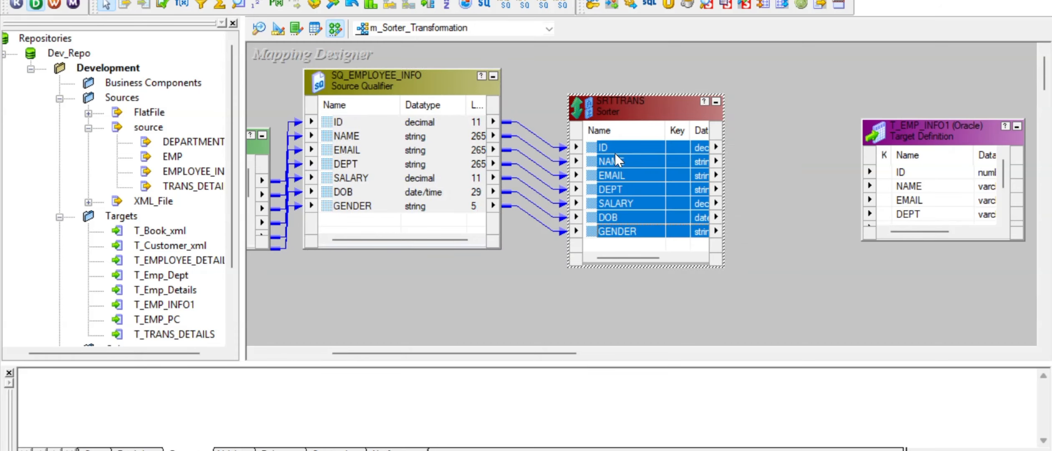
drag(589, 146, 901, 172)
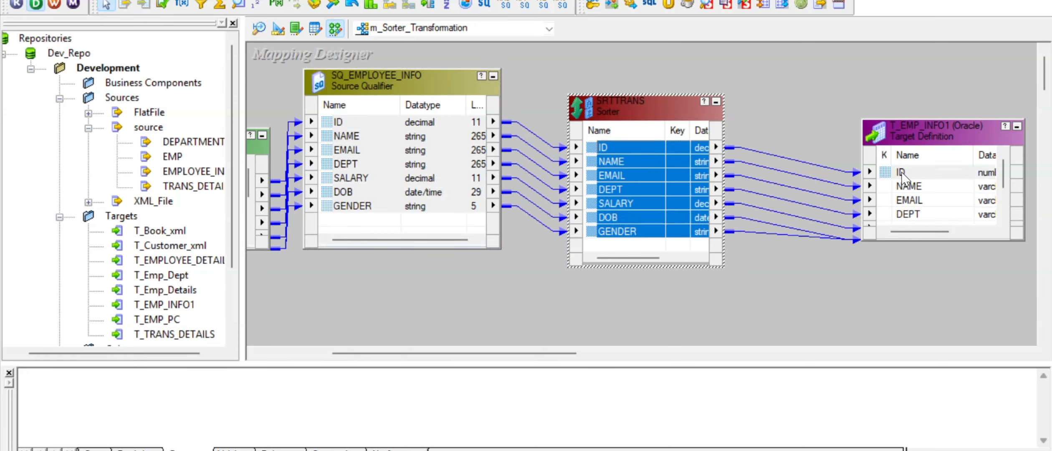
drag(867, 124, 825, 67)
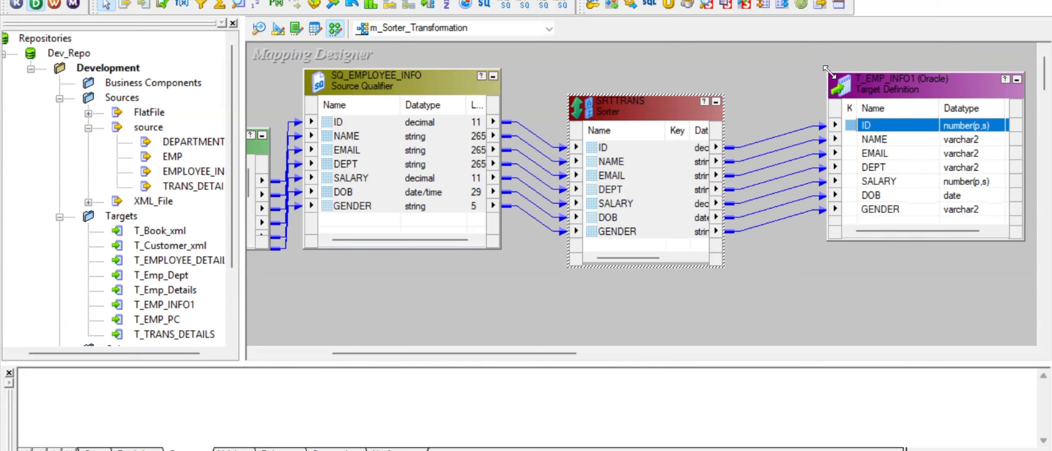
click(624, 162)
- In SRTTRANS settings, check Distinct on the Properties tab, then return to the Ports list
double_click(637, 121)
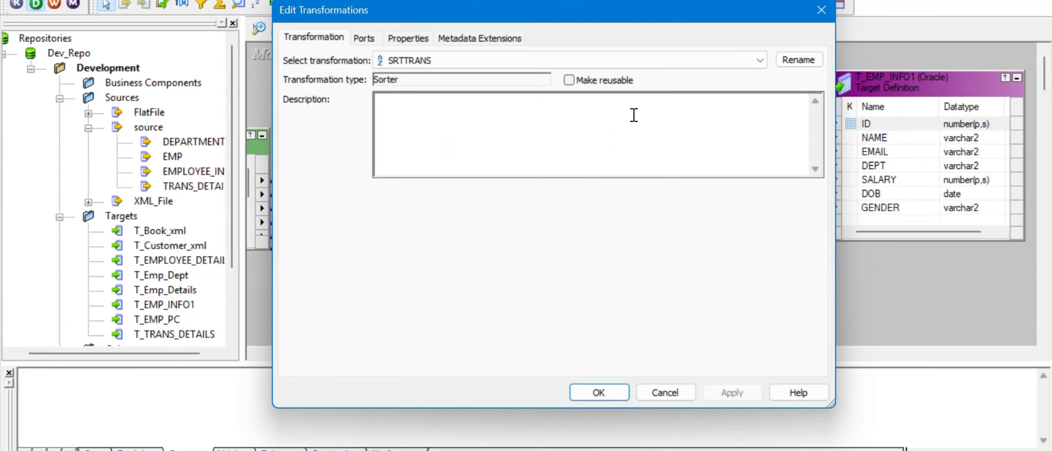
click(367, 39)
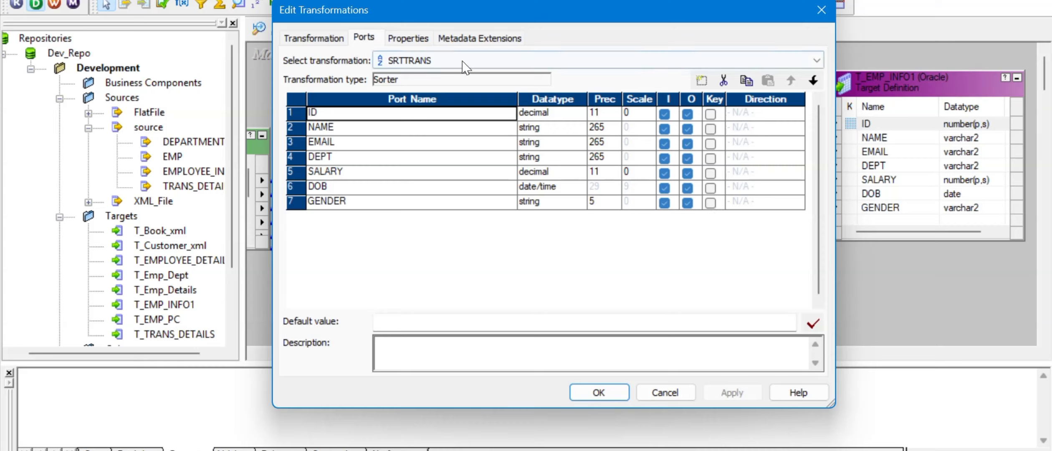
click(429, 43)
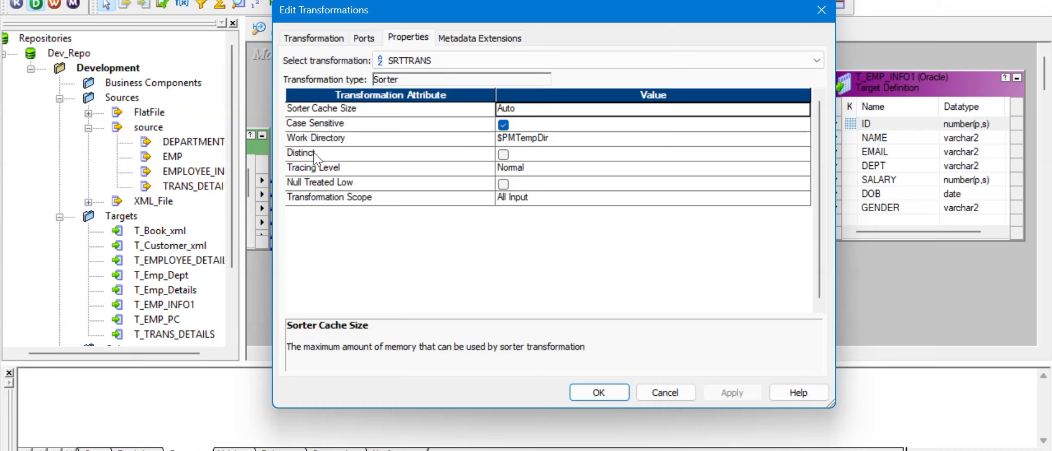
click(504, 154)
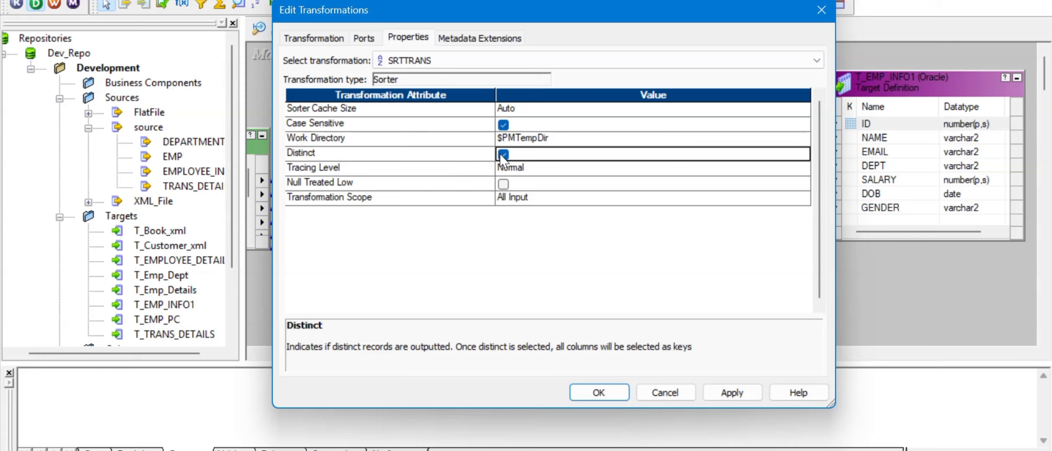
click(364, 39)
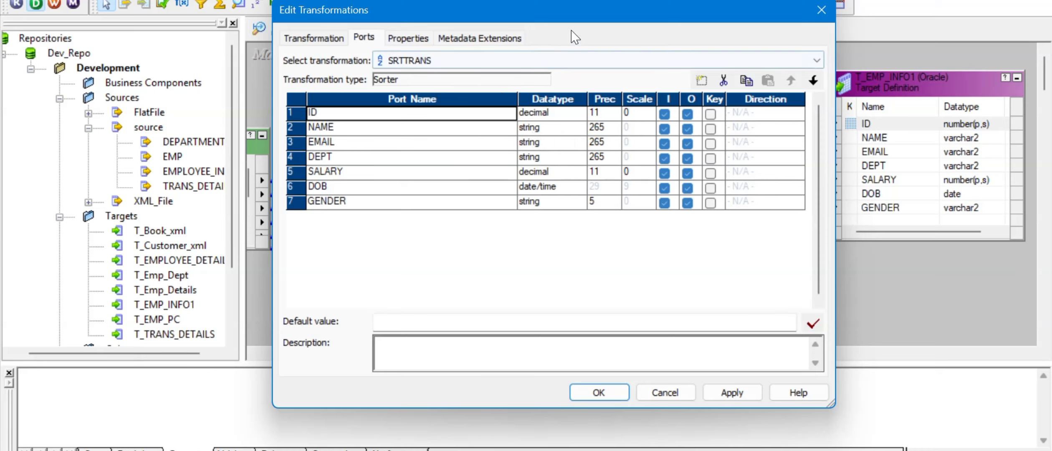
drag(592, 9, 551, 22)
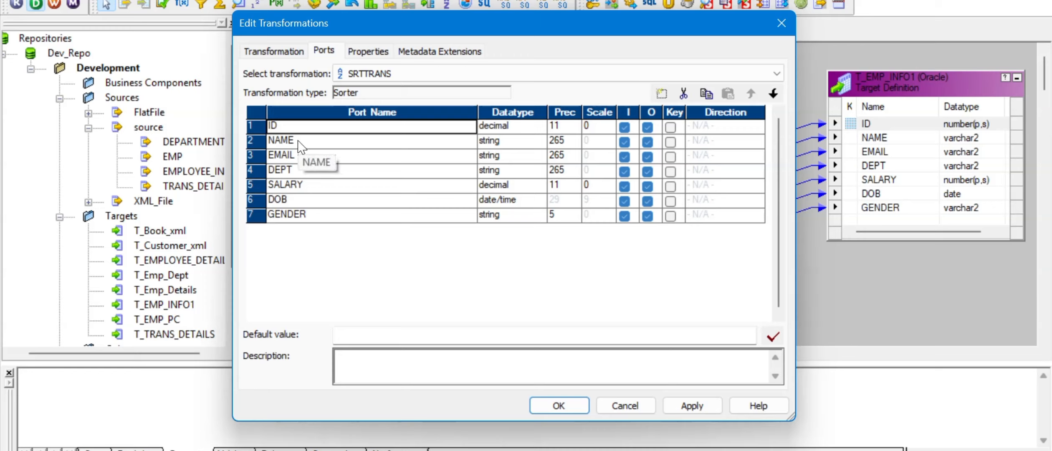
- Mark NAME as SRTTRANS's sort key with Ascending direction, then apply and close
click(671, 142)
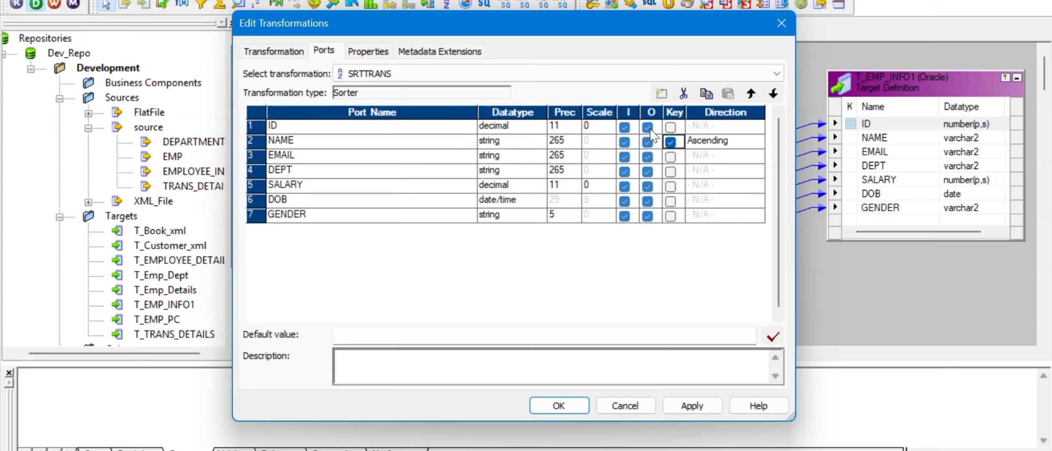
click(756, 141)
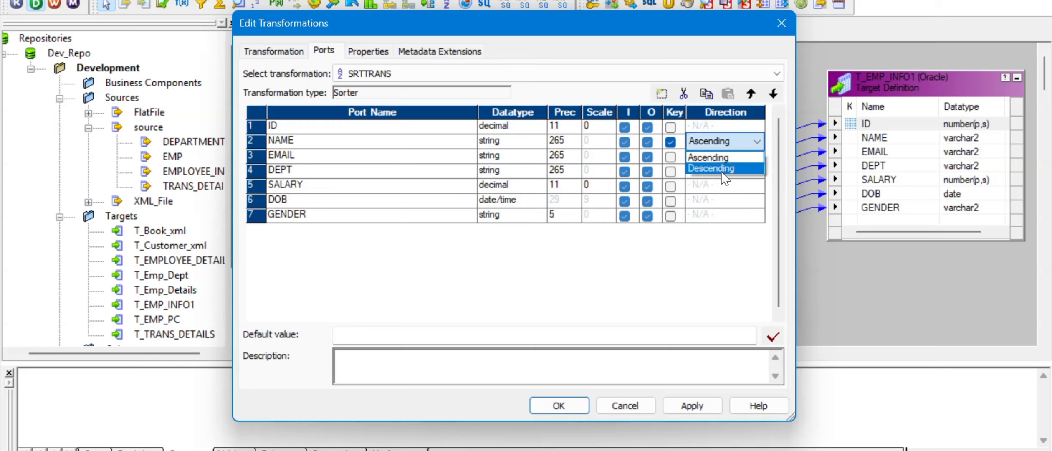
click(726, 169)
click(754, 142)
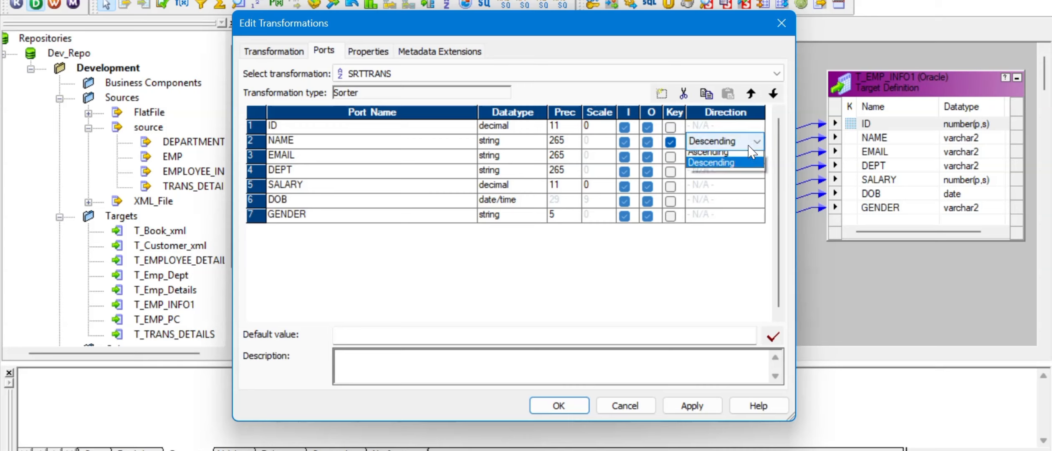
click(725, 157)
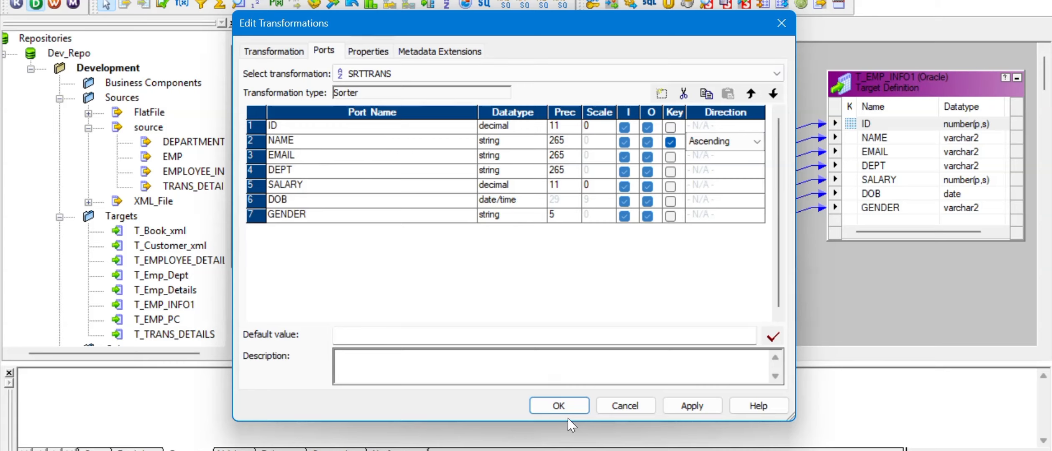
click(691, 406)
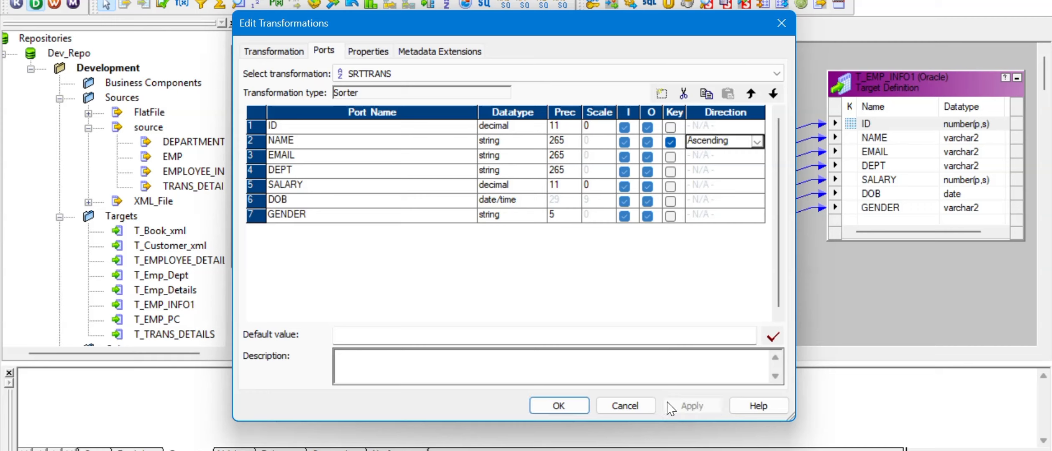
click(565, 409)
- Save the m_Sorter_Transformation mapping and launch workflow generation from the canvas
key(ctrl+s)
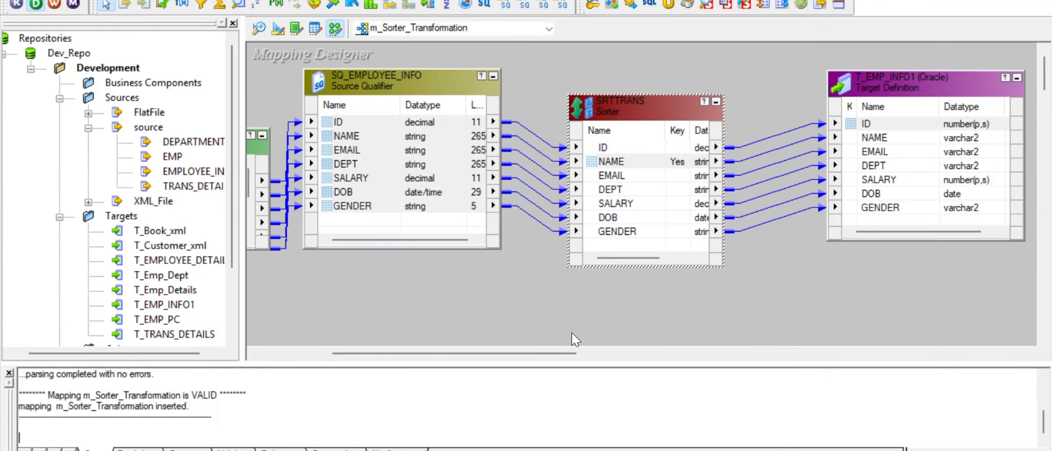
right_click(492, 291)
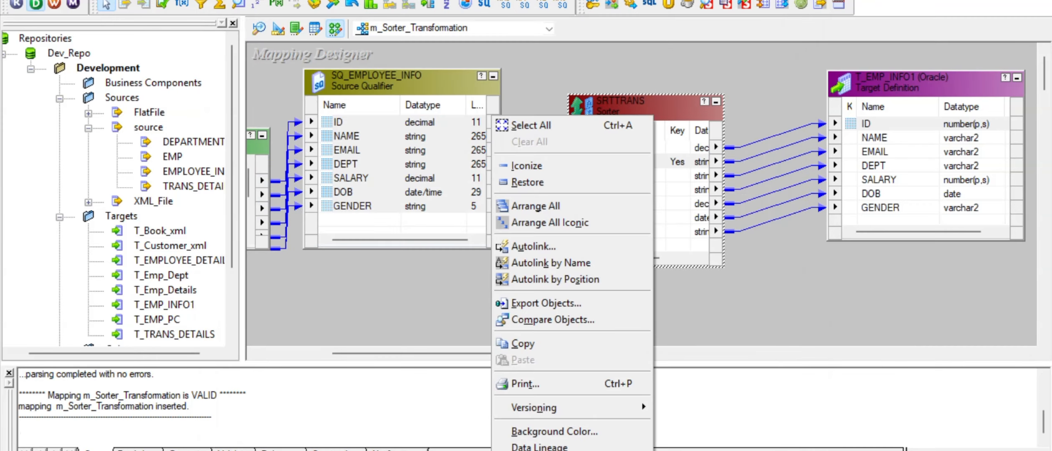
click(547, 448)
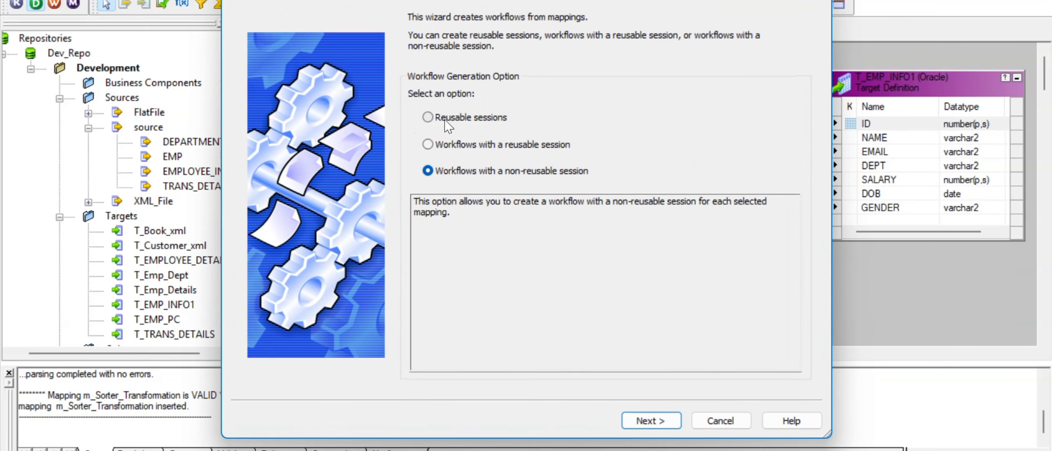
- Choose 'Workflows with a reusable session' and advance to the connection settings step
click(454, 147)
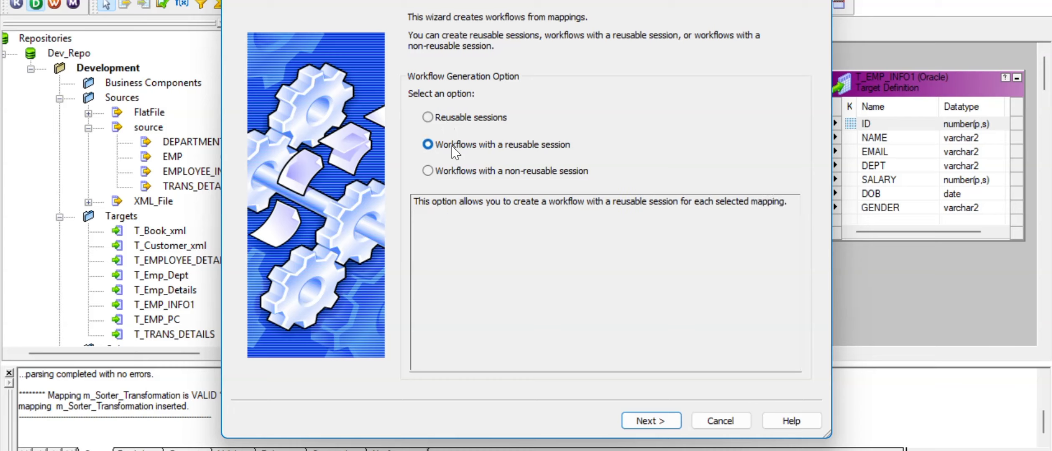
click(456, 119)
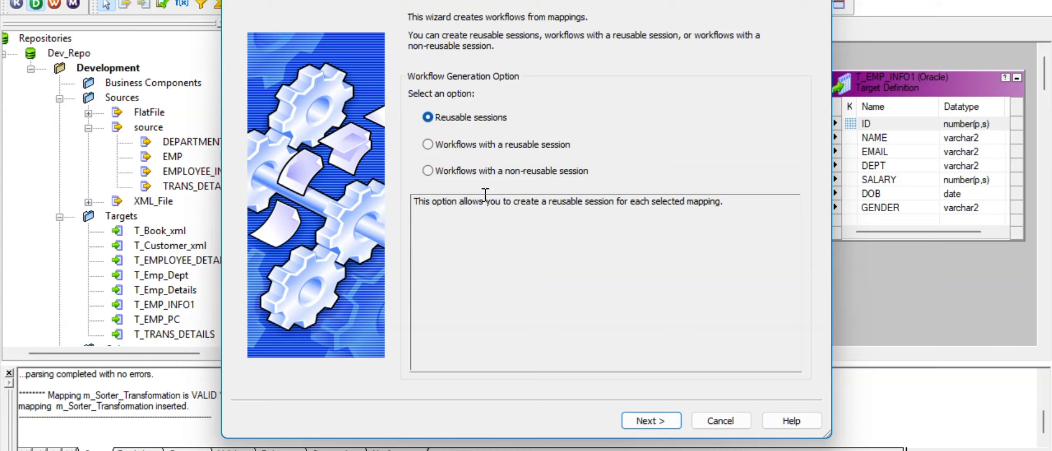
click(432, 147)
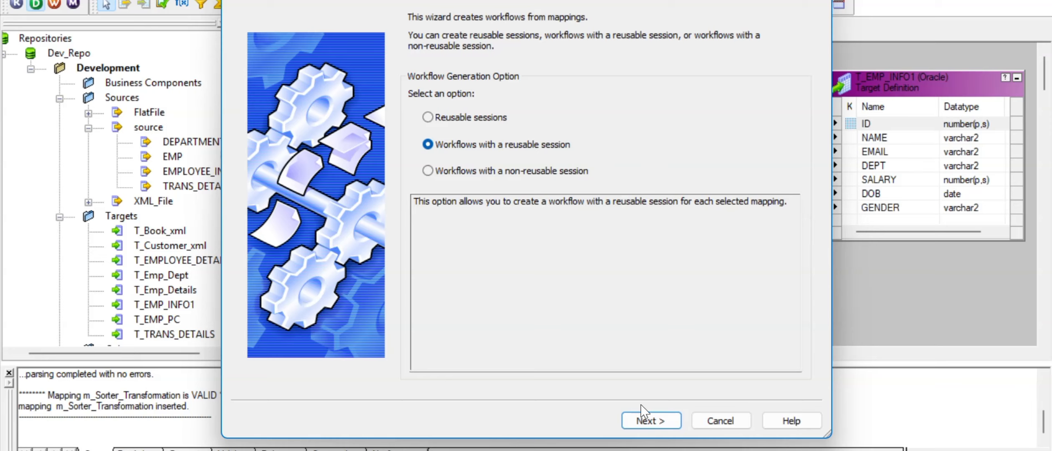
click(647, 420)
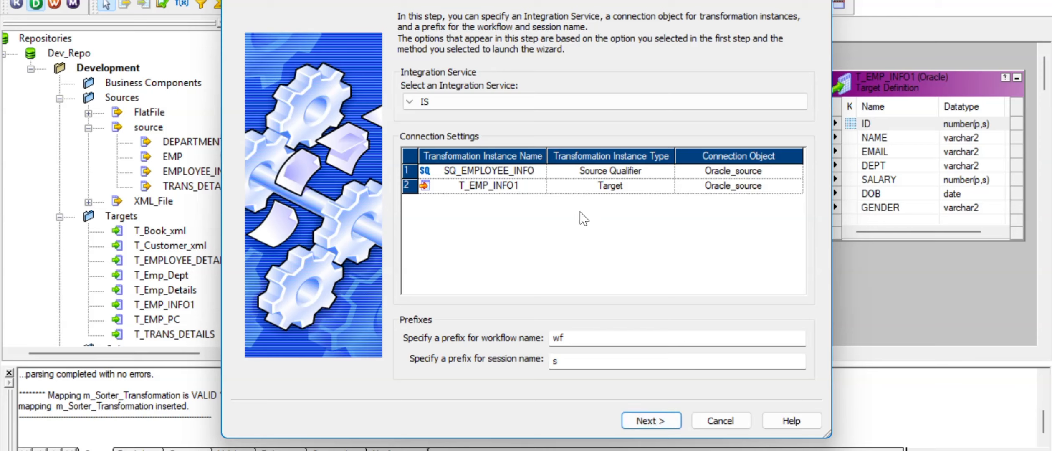
- Set the T_EMP_INFO1 target's connection object to Oracle_target
click(788, 192)
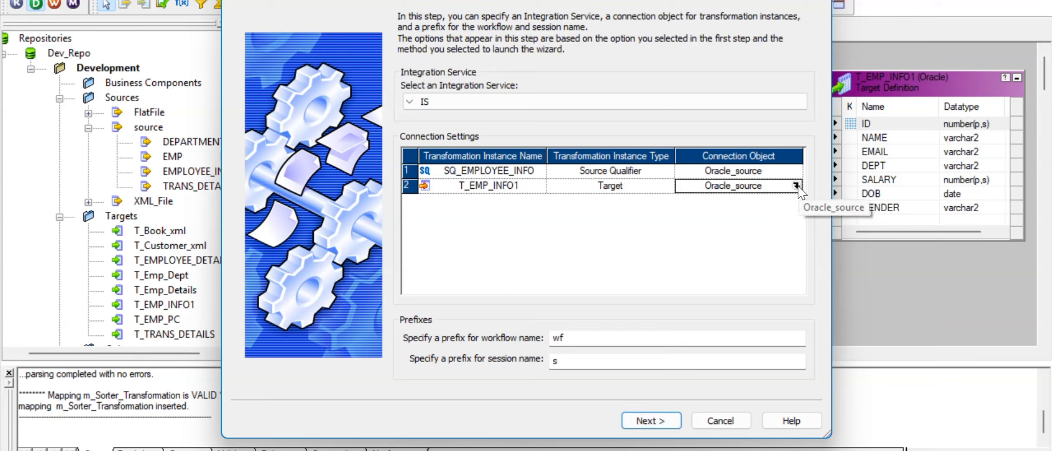
click(797, 185)
click(462, 168)
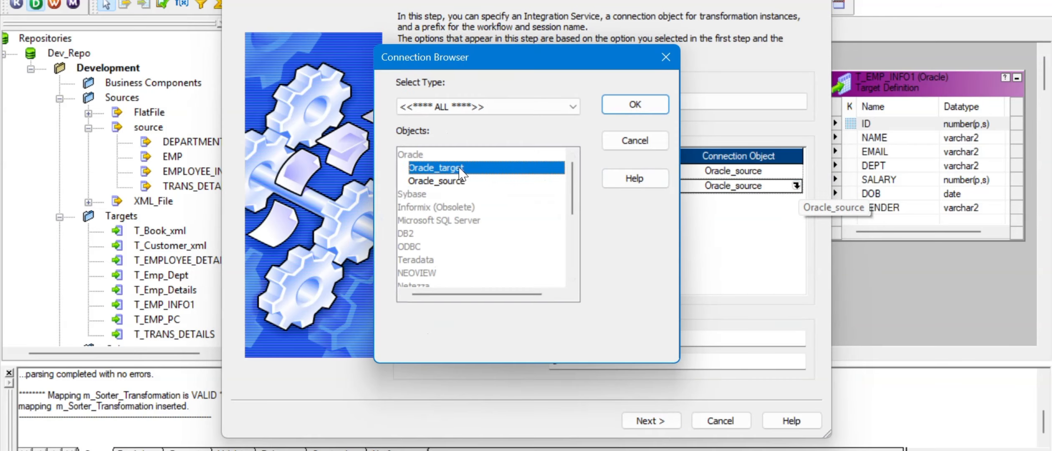
click(635, 104)
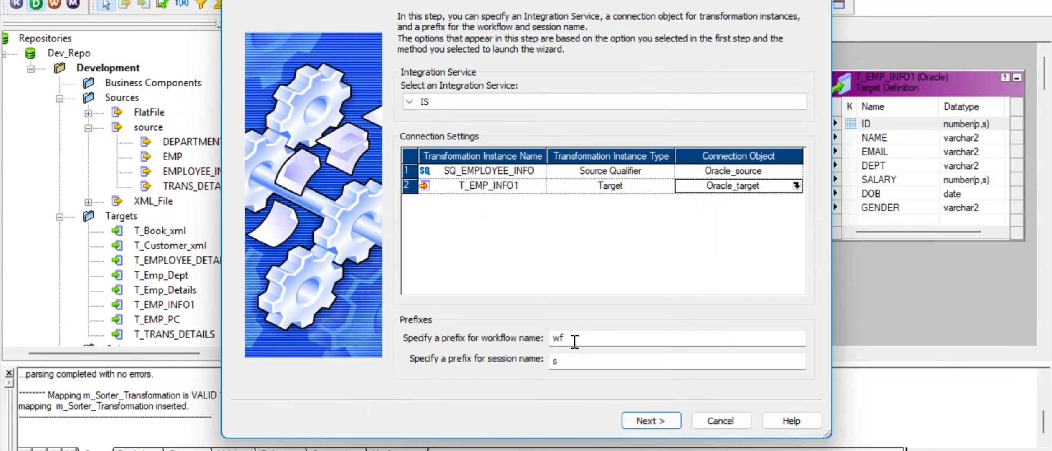
- Keep the wf and s name prefixes and finish generating wf_m_Sorter_Transformation
drag(575, 342, 517, 345)
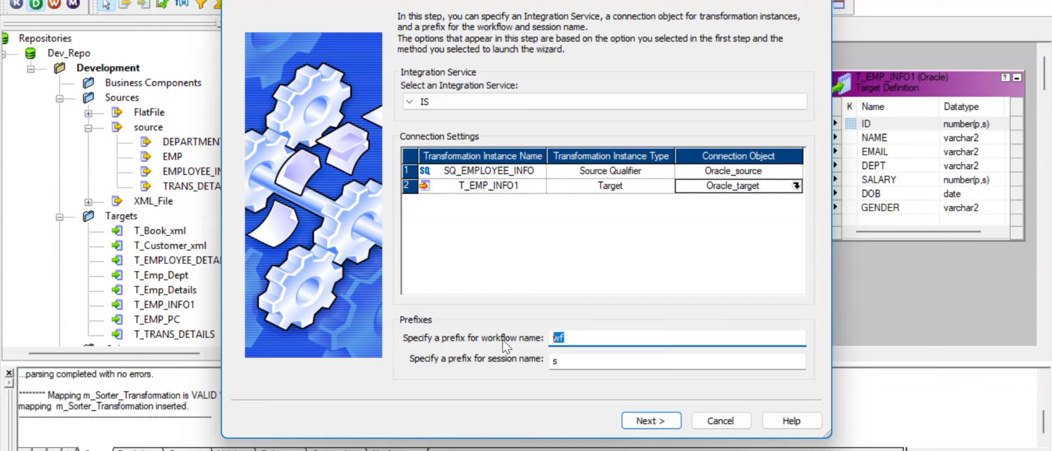
click(570, 362)
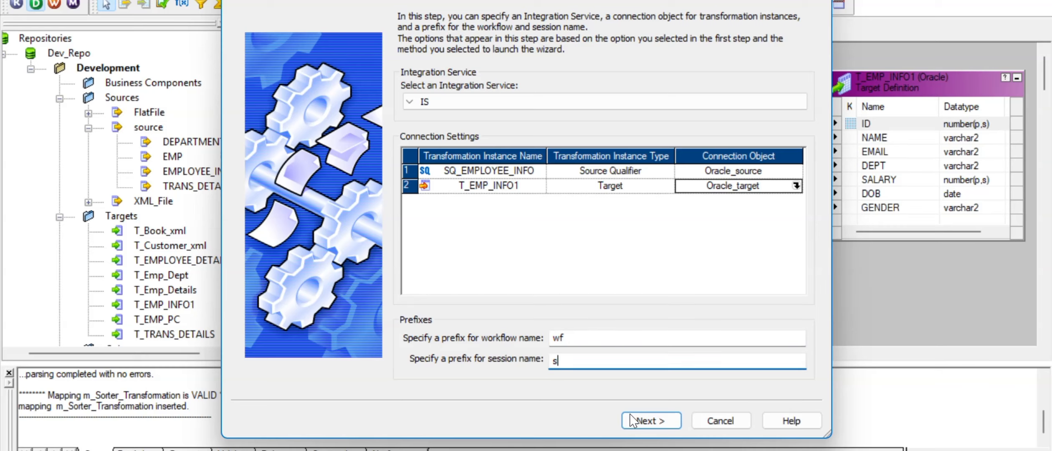
click(640, 424)
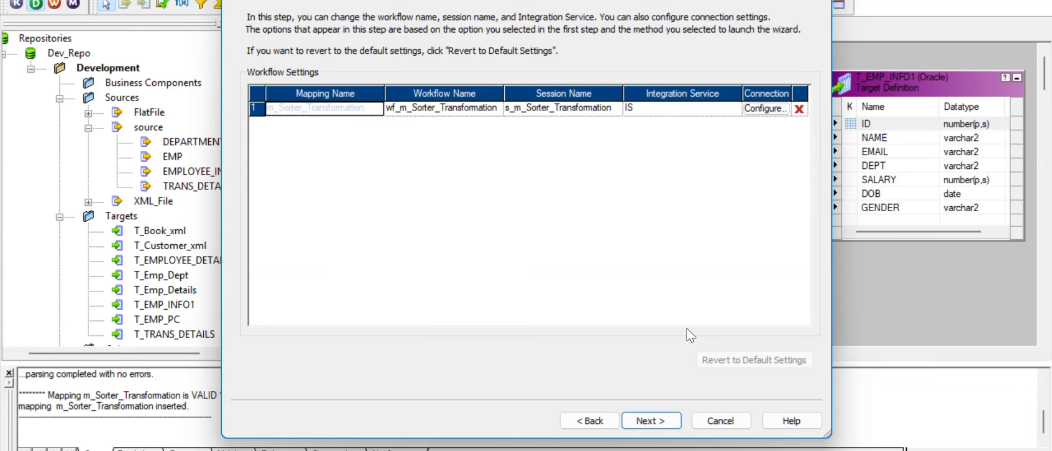
click(658, 421)
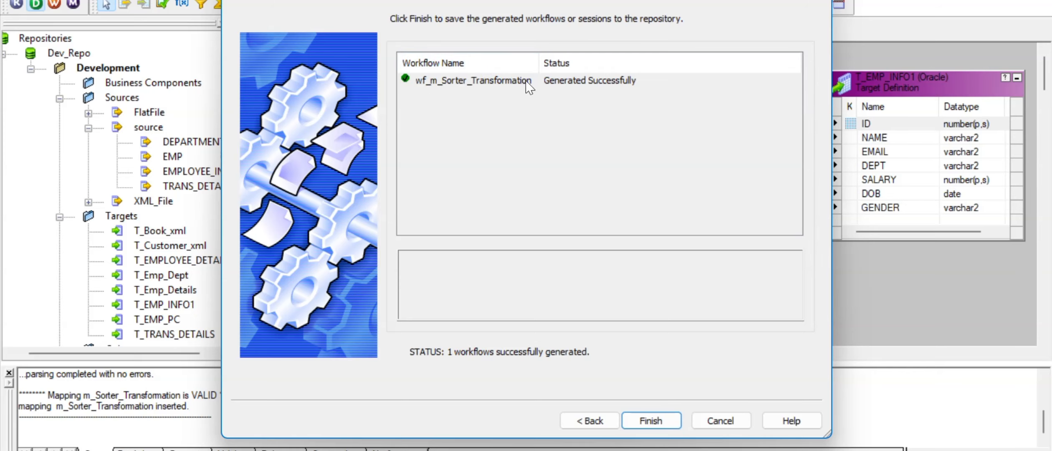
click(646, 423)
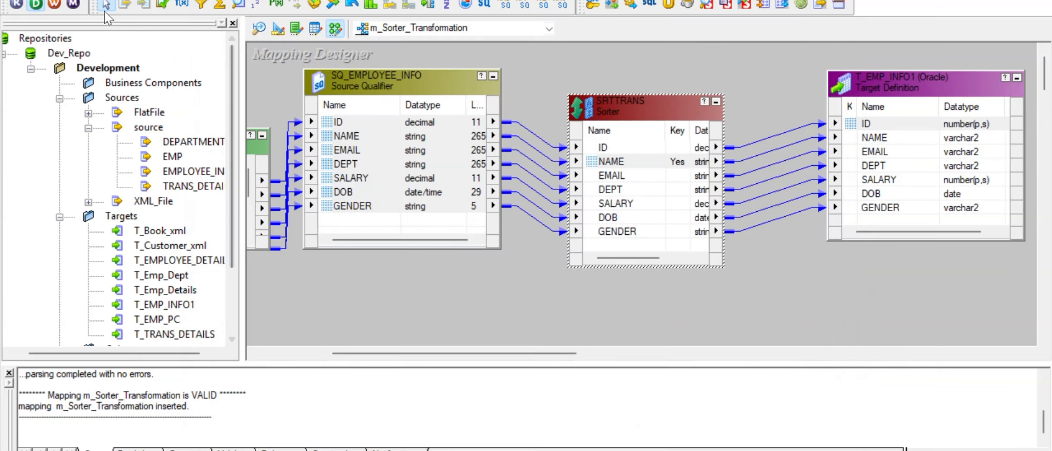
- Launch Workflow Manager, log in to Dev_Repo with the repository password, and open the Development folder
click(56, 5)
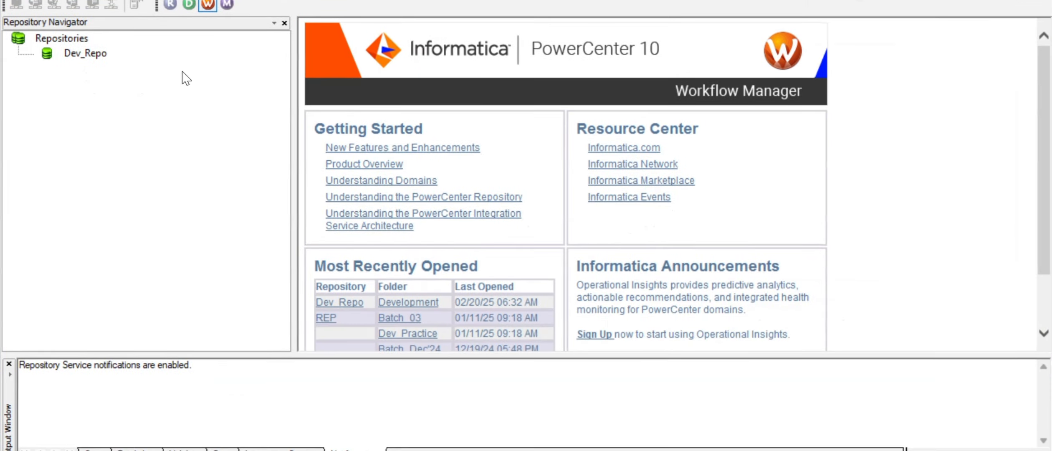
double_click(90, 58)
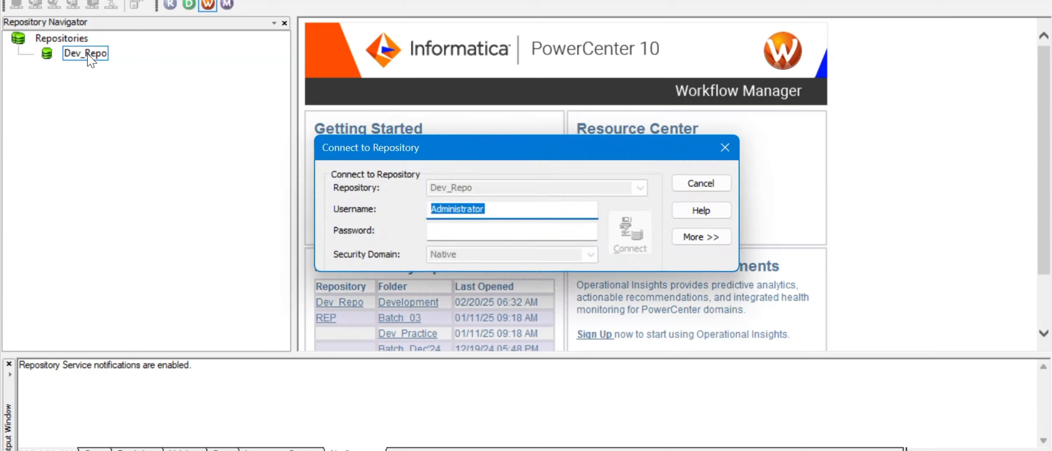
key(Tab)
text(ad)
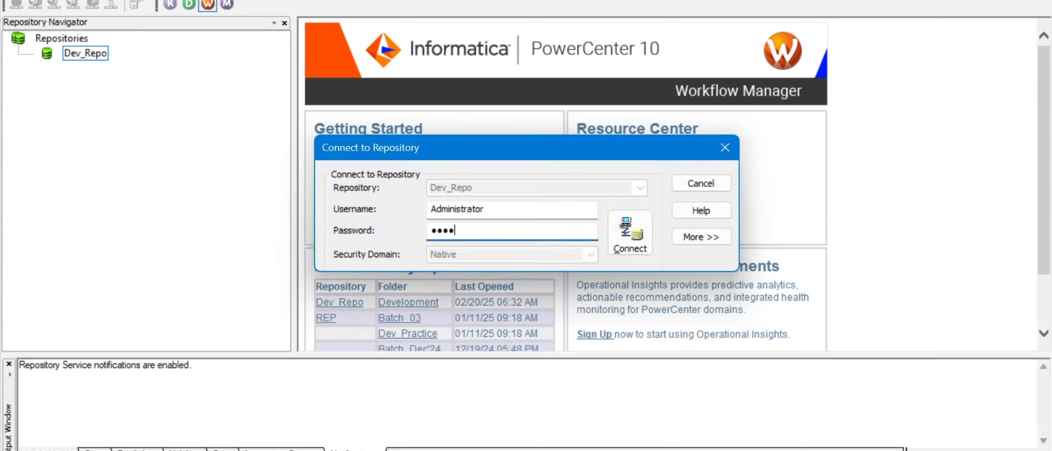
key(Return)
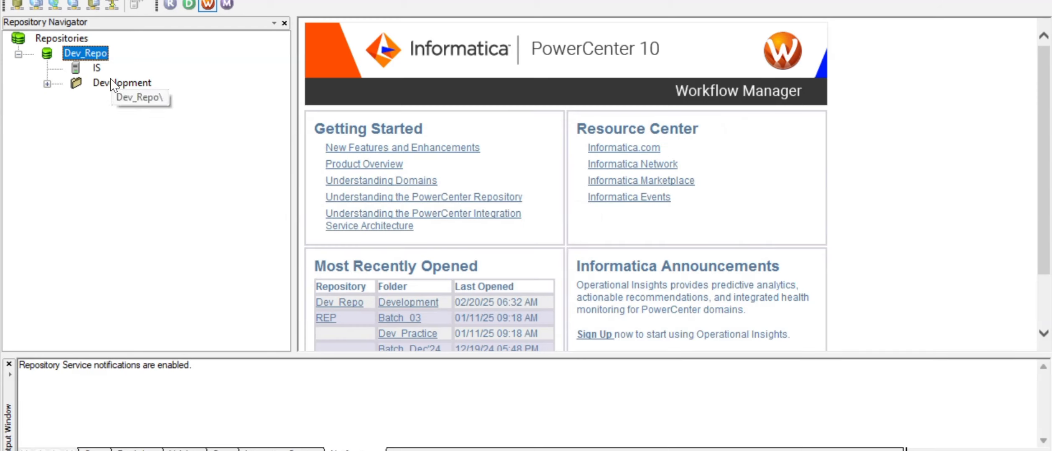
right_click(111, 82)
click(190, 178)
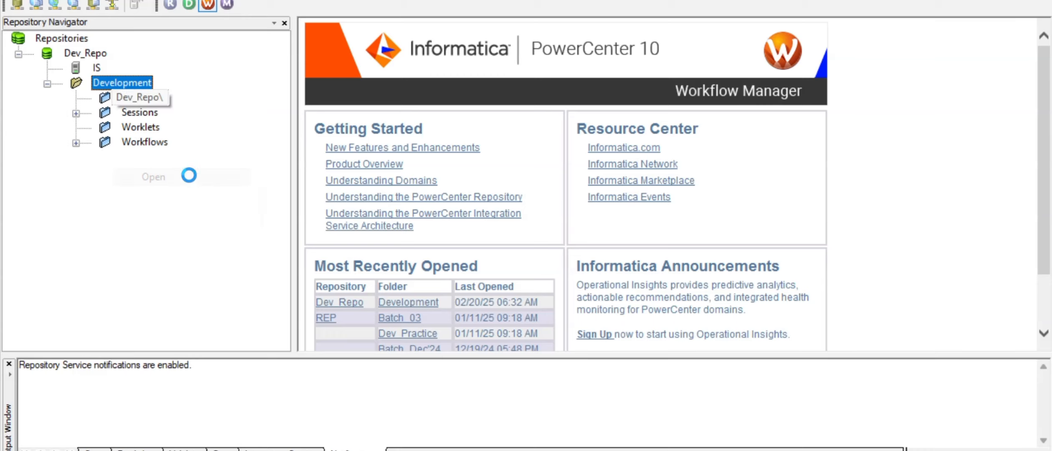
- Open wf_m_Sorter_Transformation from the Development folder's workflows
click(76, 143)
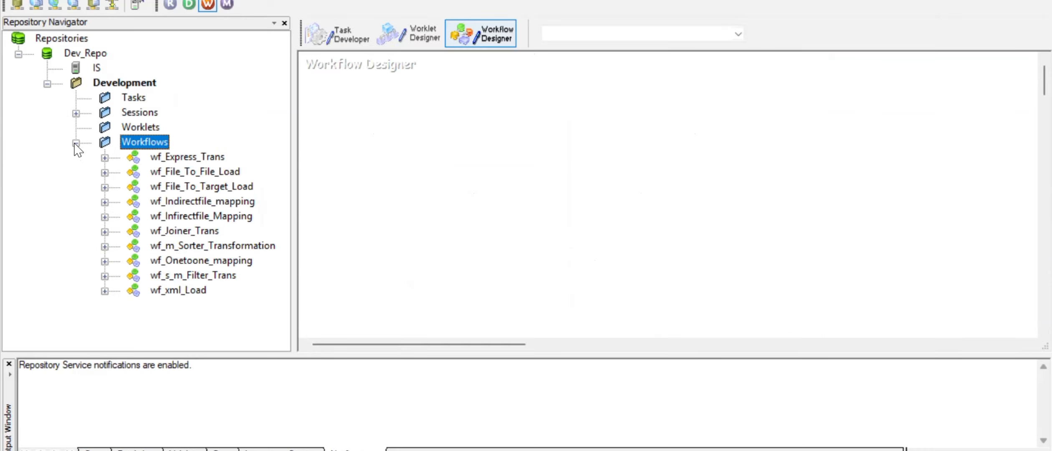
click(205, 244)
right_click(206, 245)
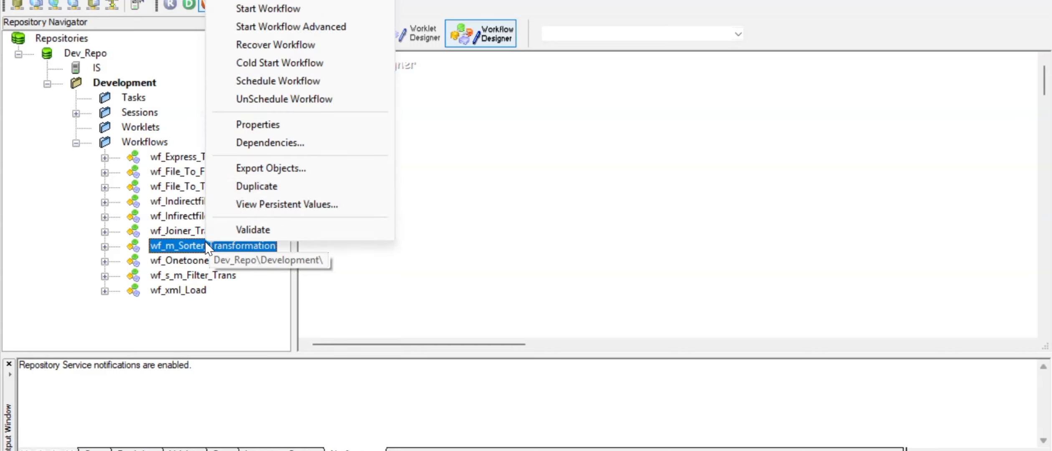
click(274, 2)
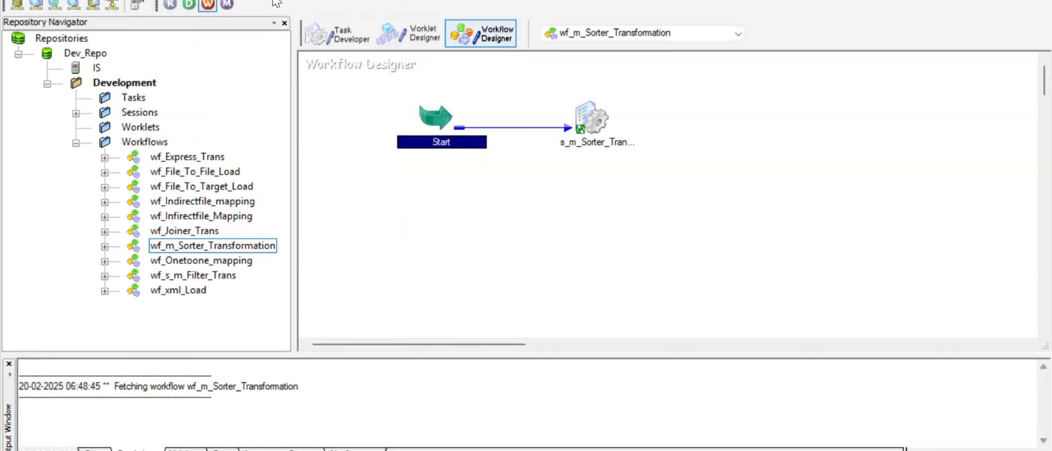
- In the s_m_Sorter_Transformation session, change T_EMP_INFO1's target load type from Bulk to Normal
double_click(591, 121)
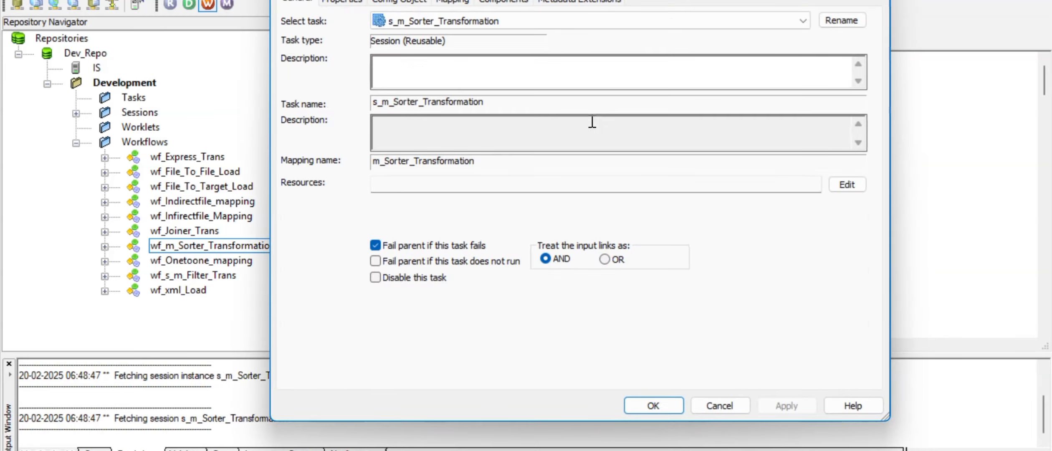
click(456, 2)
click(374, 128)
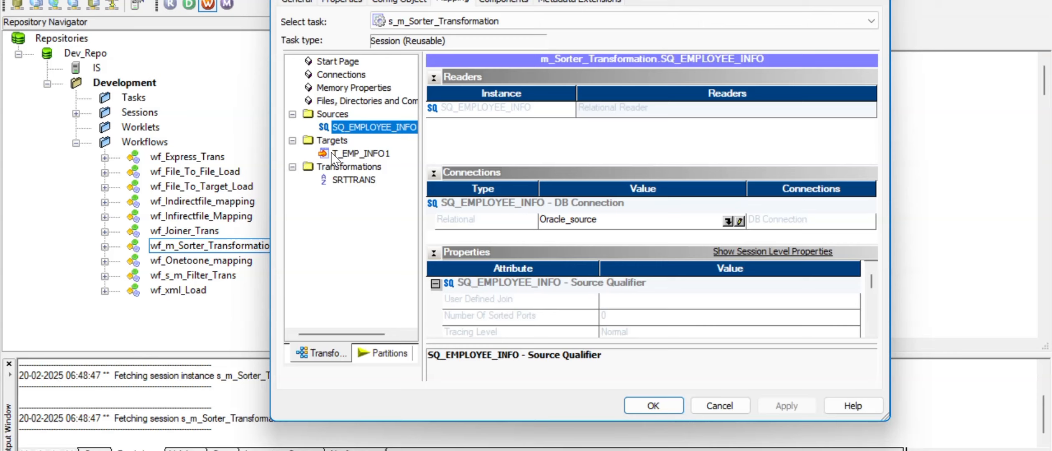
click(343, 154)
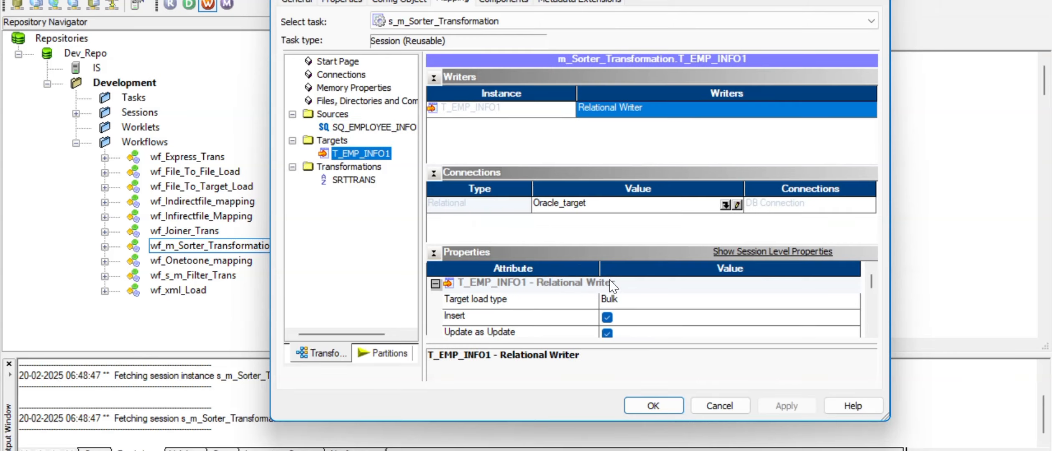
click(618, 304)
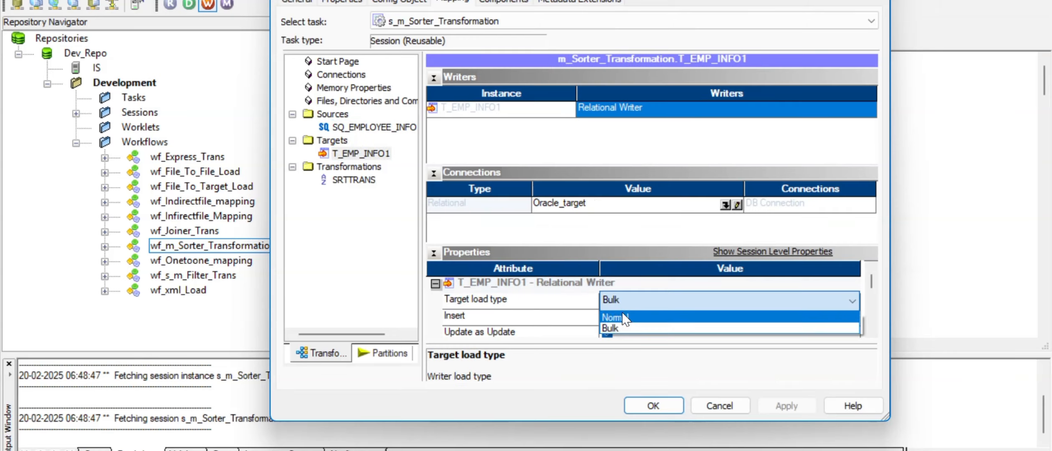
click(625, 318)
click(572, 304)
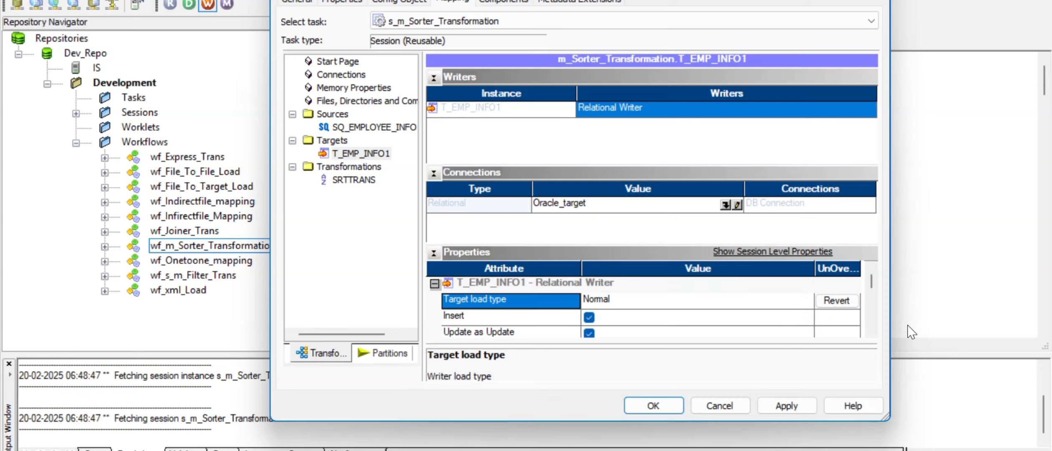
- Enable Truncate target table for the T_EMP_INFO1 target
click(872, 331)
click(872, 330)
click(872, 331)
click(871, 331)
click(872, 331)
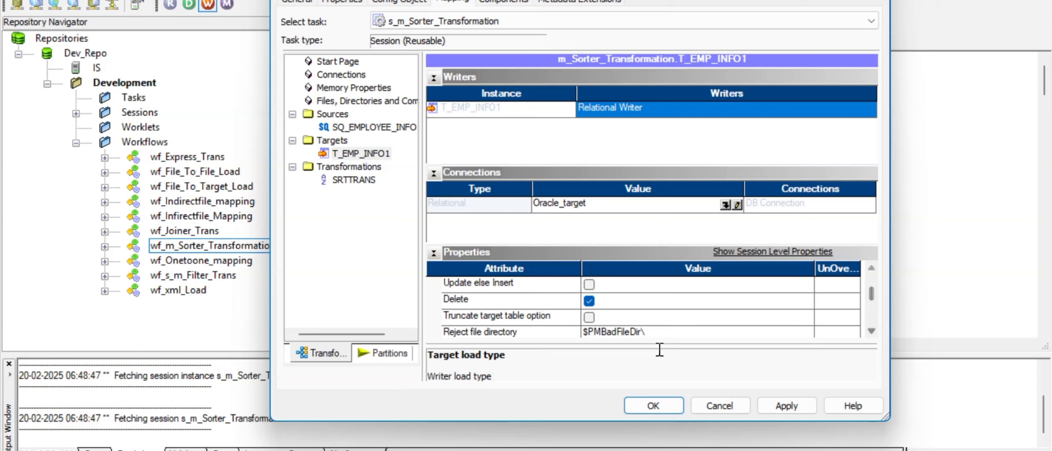
click(589, 317)
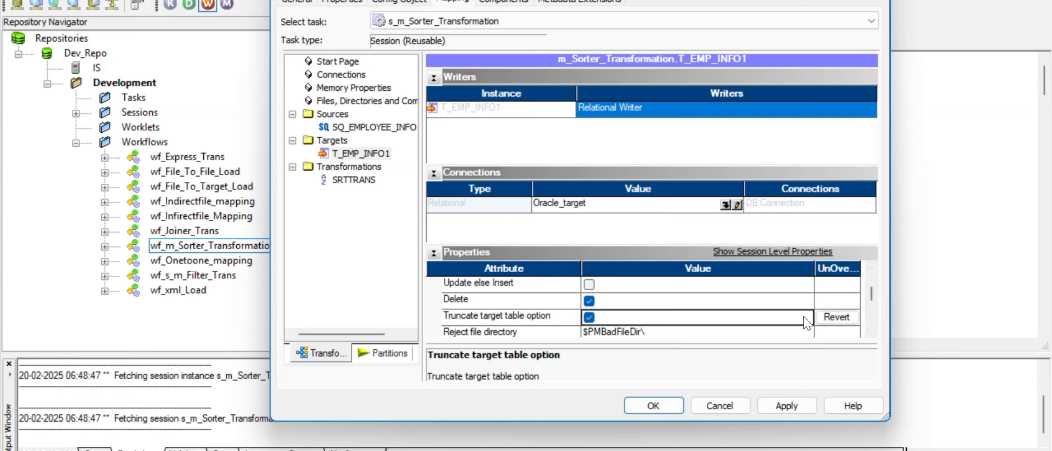
click(873, 331)
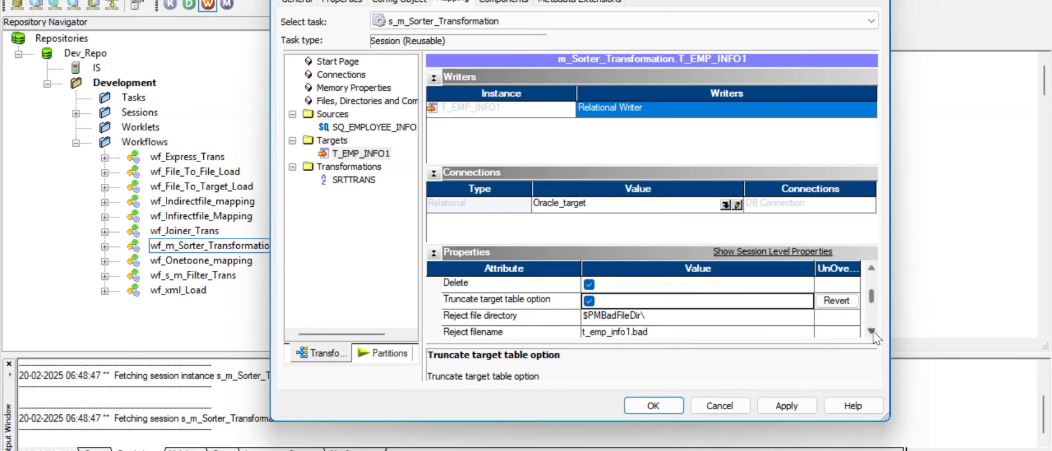
click(872, 331)
- Apply the session edits, save wf_m_Sorter_Transformation, and switch to SQL Developer
click(351, 182)
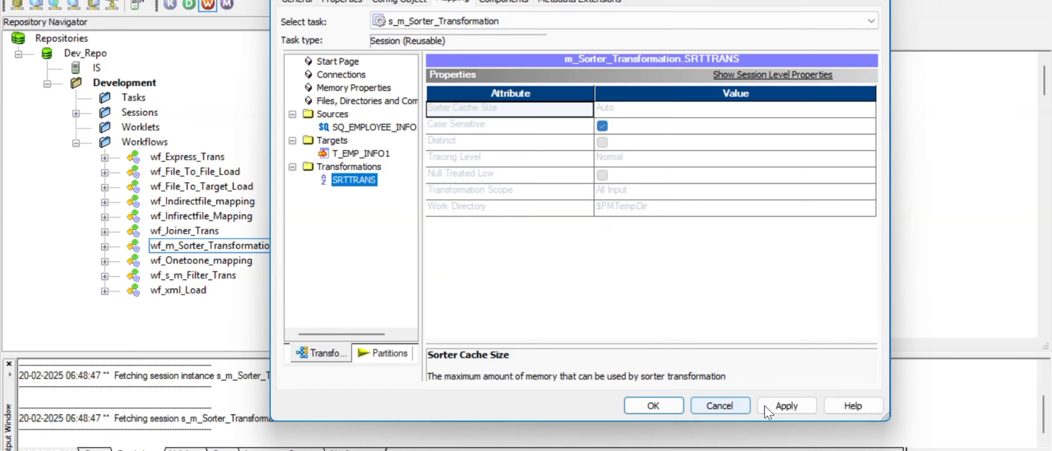
click(785, 405)
click(667, 403)
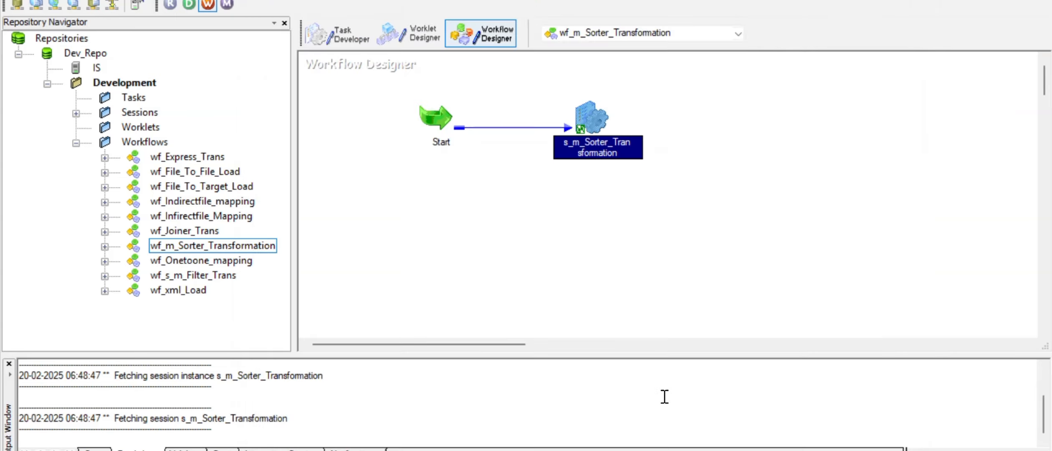
key(ctrl+s)
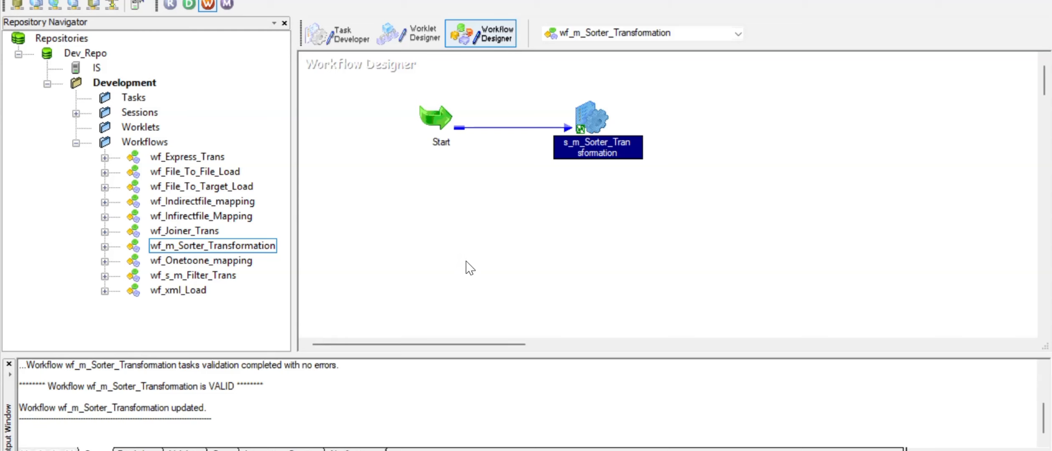
click(459, 223)
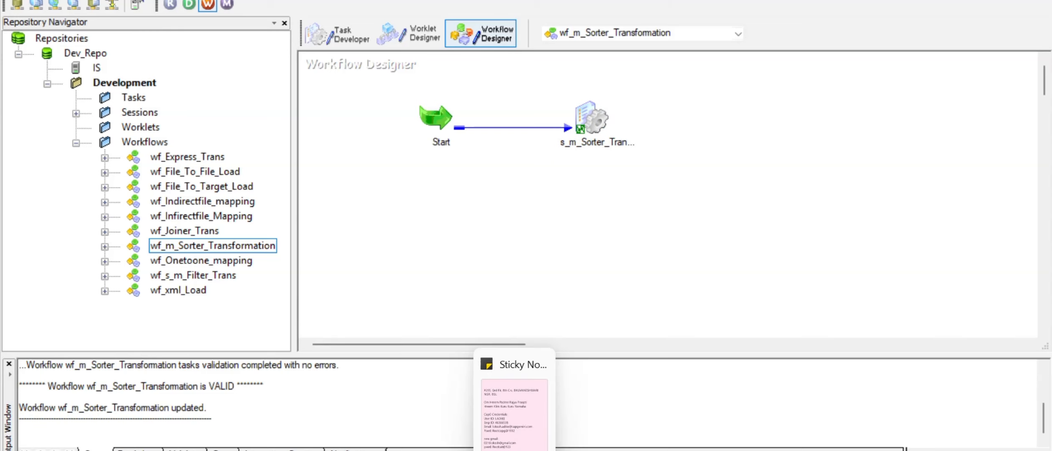
click(549, 449)
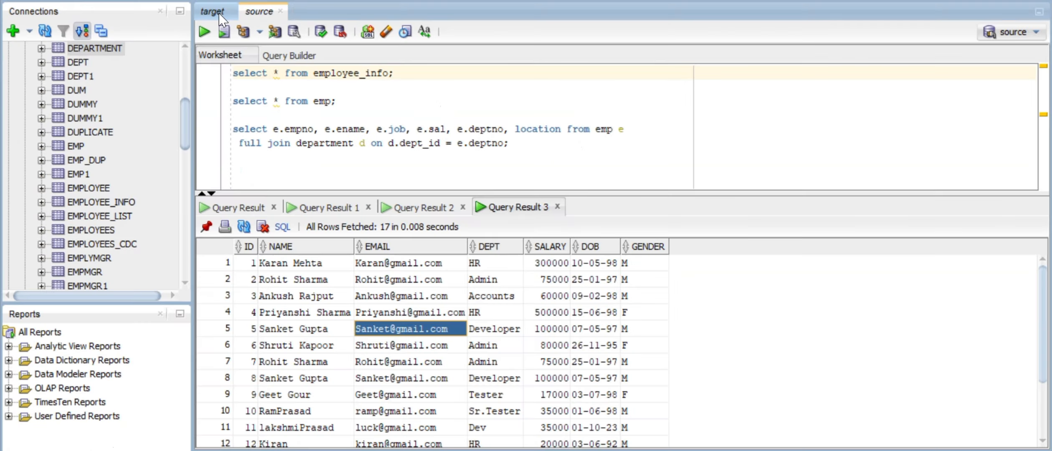
- Run the t_Emp_info1 query in the target worksheet and review its 17 rows
click(219, 13)
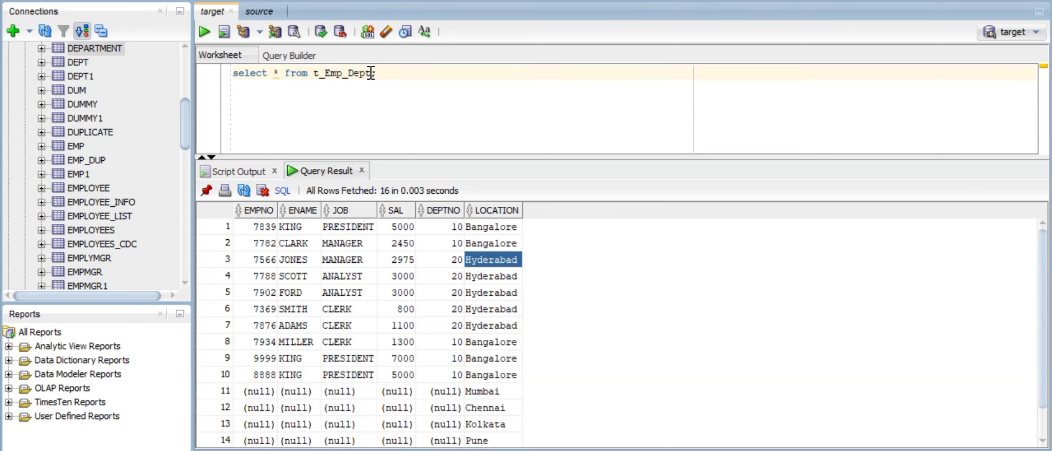
text(ol)
key(ctrl+Return)
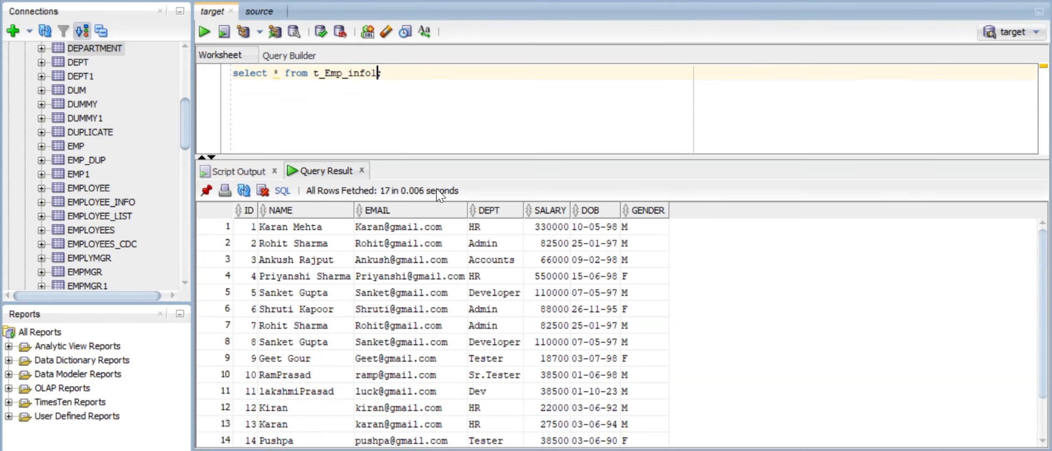
drag(291, 228, 618, 408)
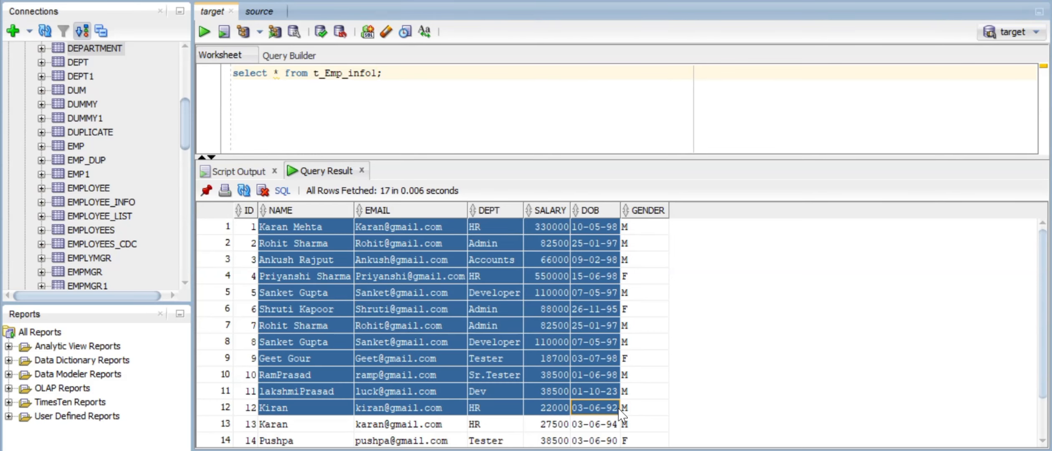
click(321, 276)
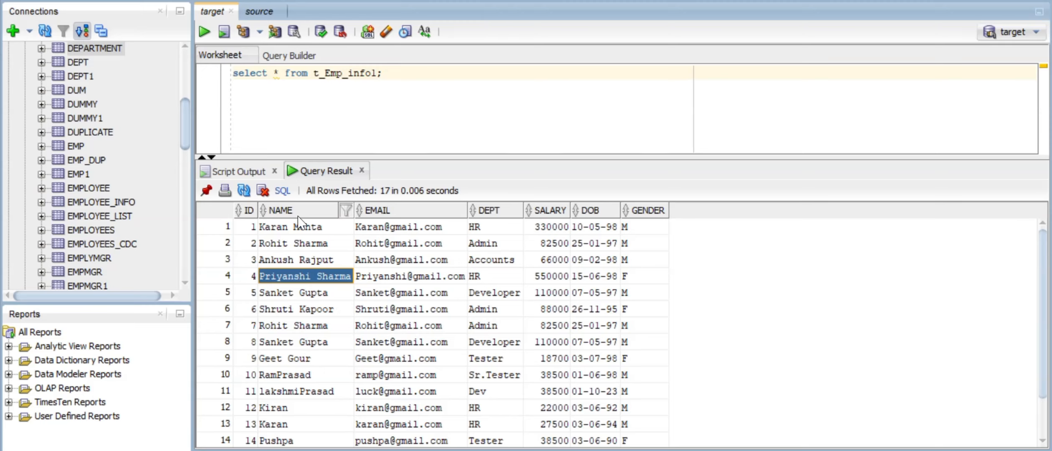
- Switch to Workflow Manager showing the wf_m_Sorter_Transformation workflow
key(alt+Tab)
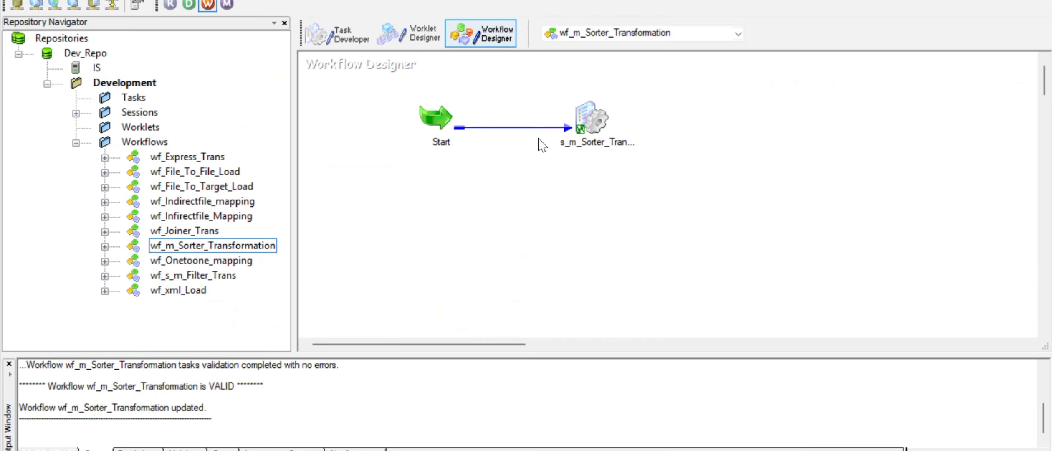
key(alt+Tab)
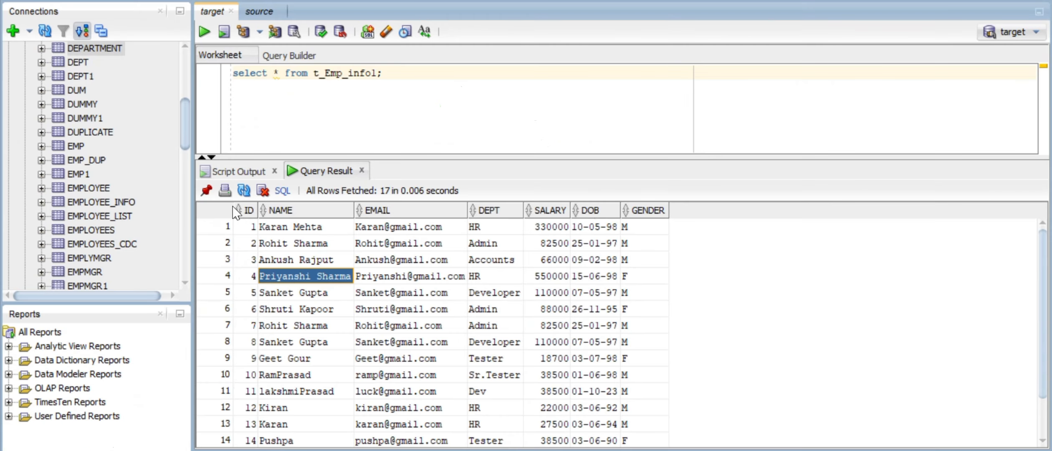
key(alt+Tab)
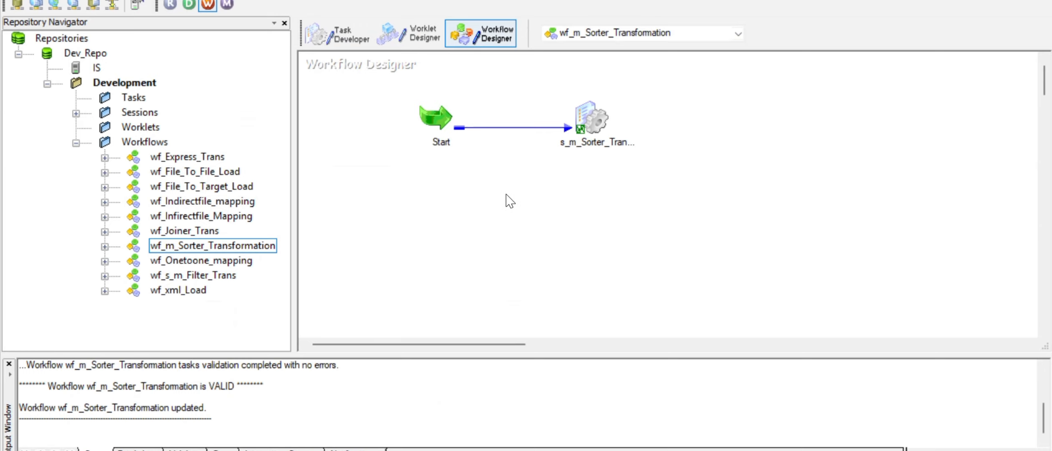
- Start the sorter workflow and confirm its session loaded 17 rows with none rejected
right_click(506, 194)
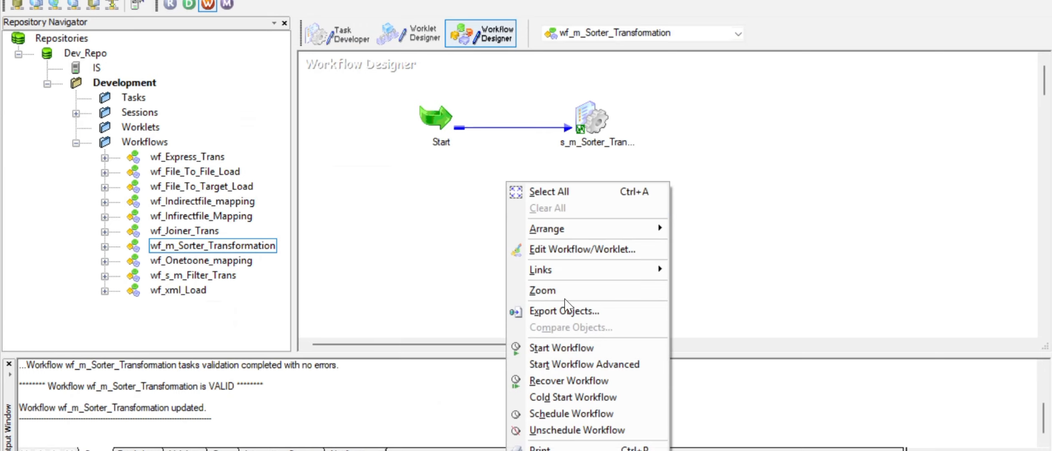
click(595, 353)
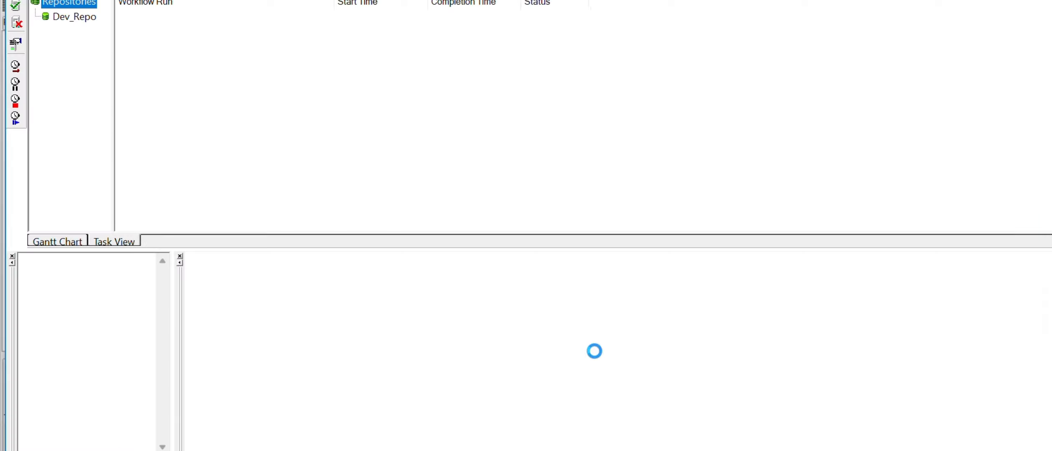
click(260, 44)
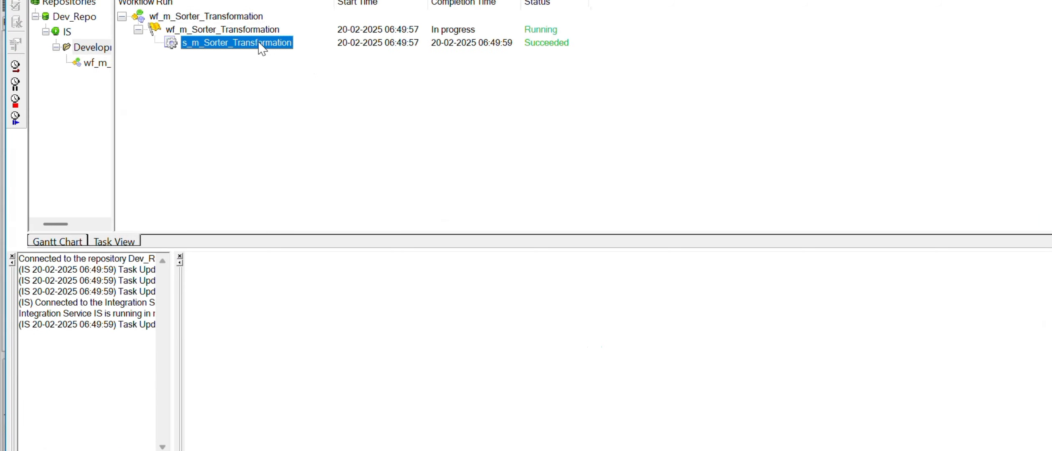
click(192, 271)
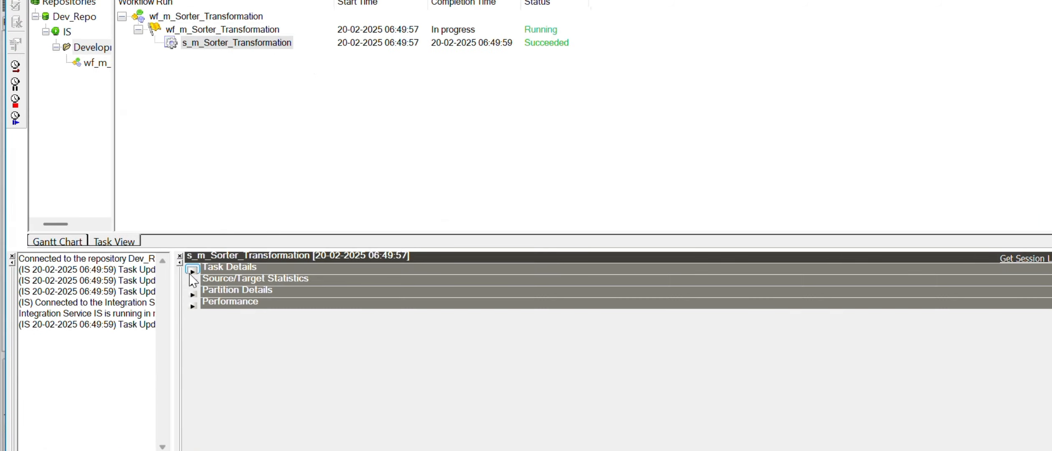
click(193, 280)
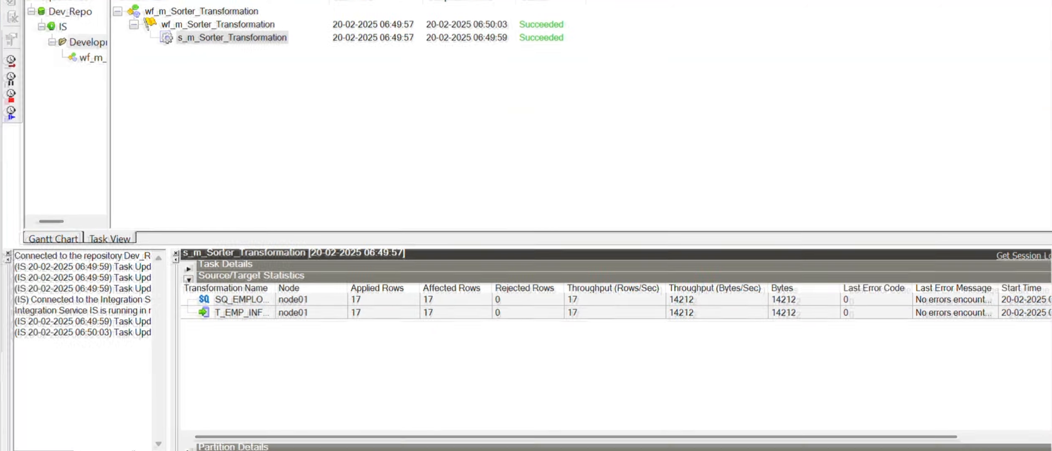
key(alt+Tab)
key(alt+Tab)
key(alt+Tab)
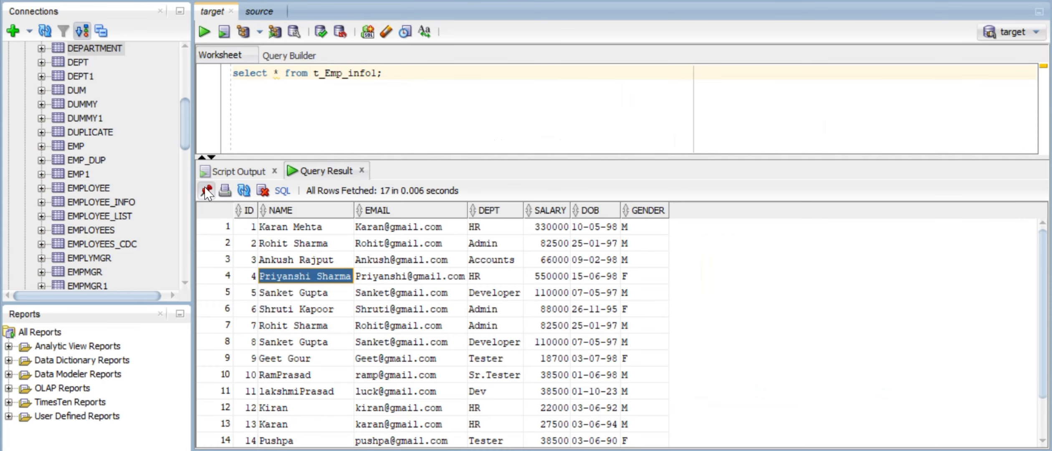
- Pin the Query Result tab, close Script Output, and rerun the t_Emp_info1 query
click(205, 190)
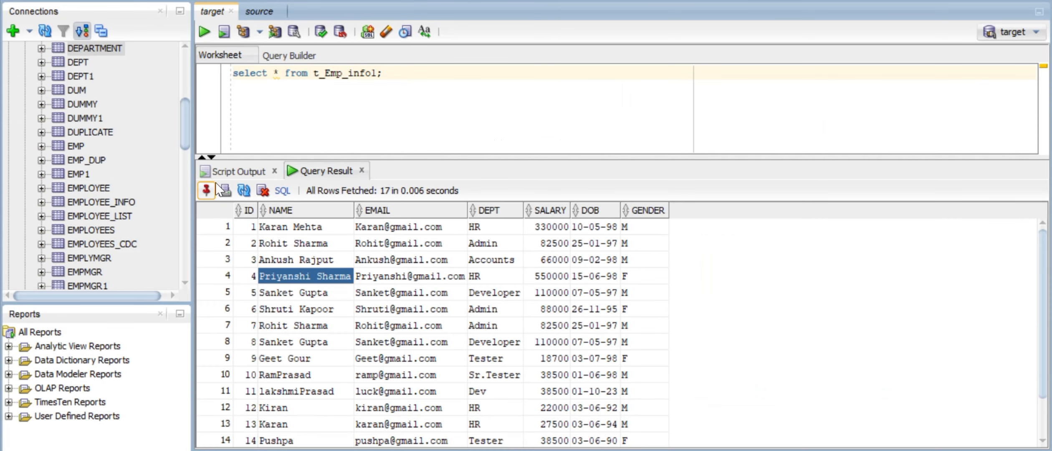
click(274, 171)
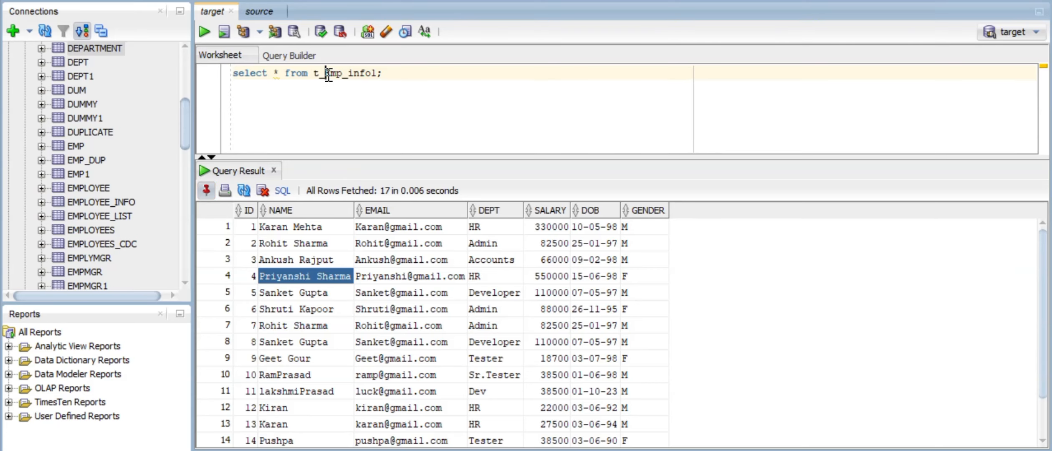
click(204, 31)
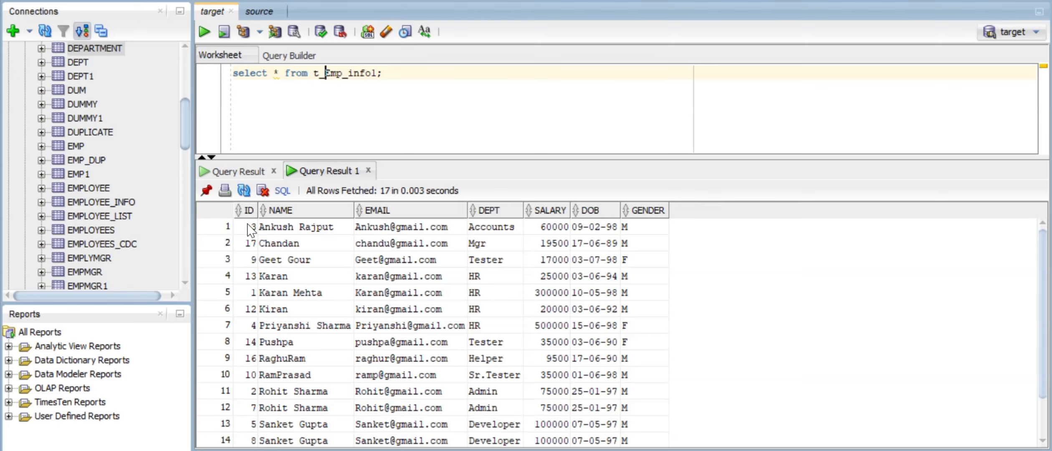
drag(247, 227, 251, 450)
scroll(305, 311, up, 1)
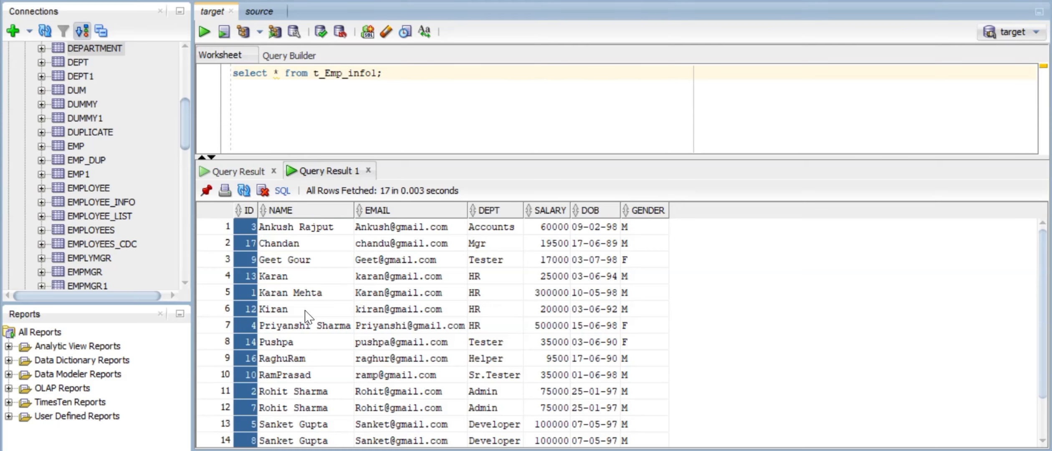
click(300, 228)
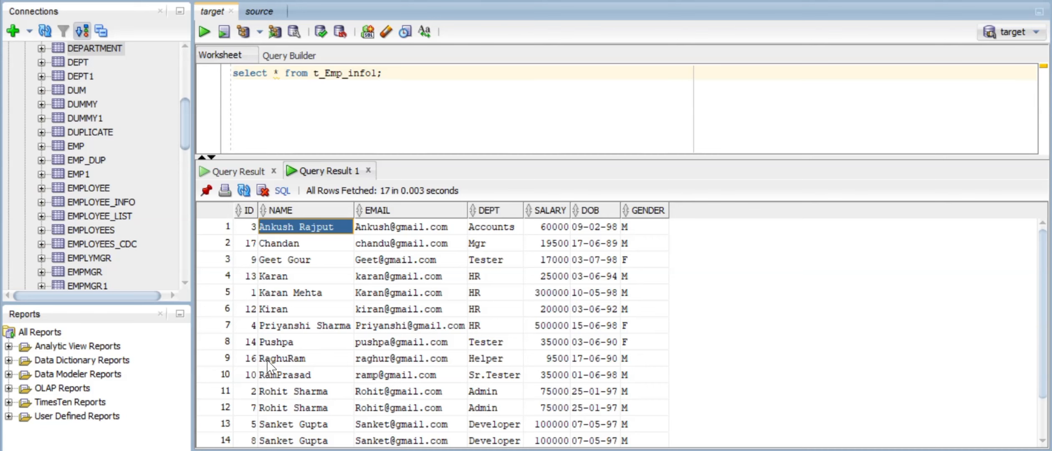
scroll(267, 366, down, 1)
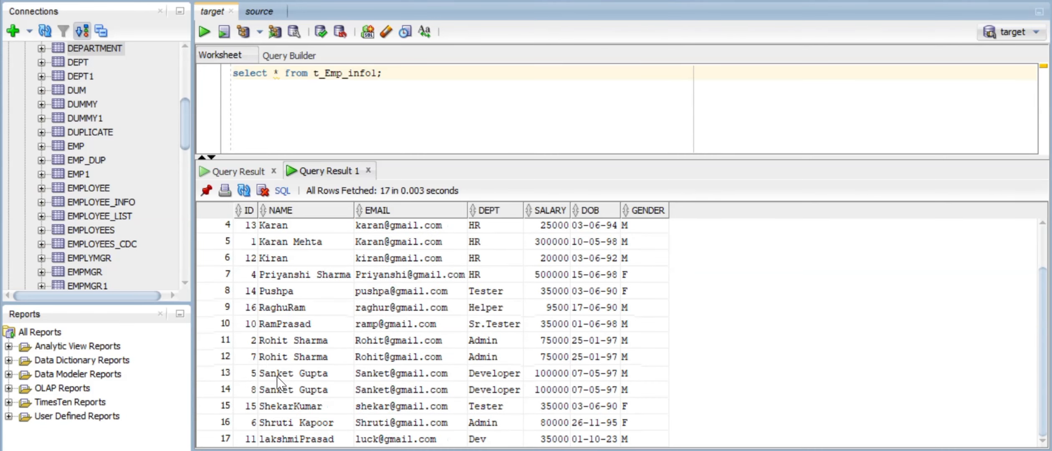
scroll(298, 302, up, 1)
scroll(297, 297, up, 1)
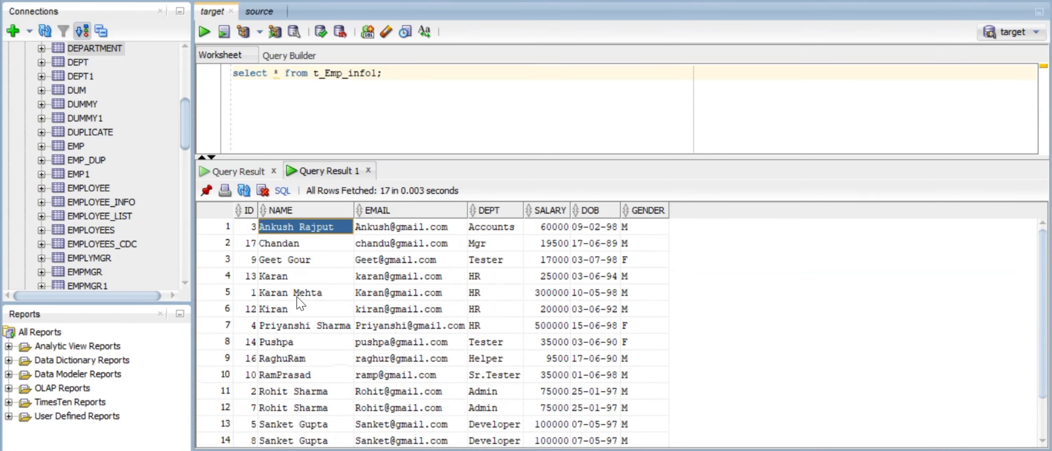
click(261, 172)
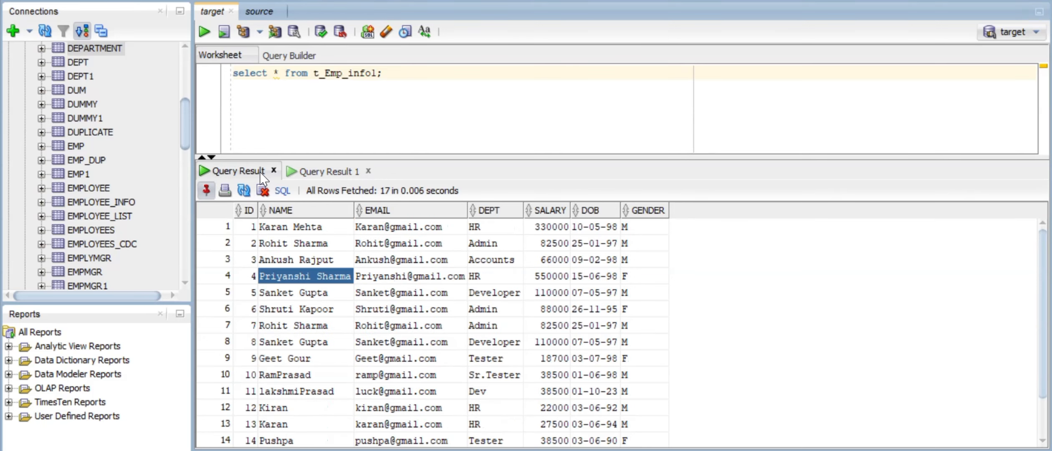
click(280, 228)
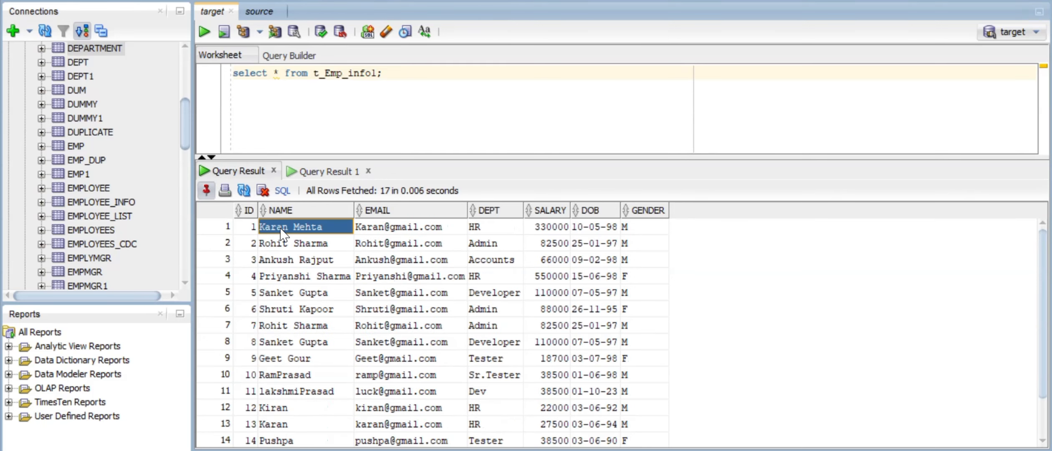
drag(243, 229, 241, 375)
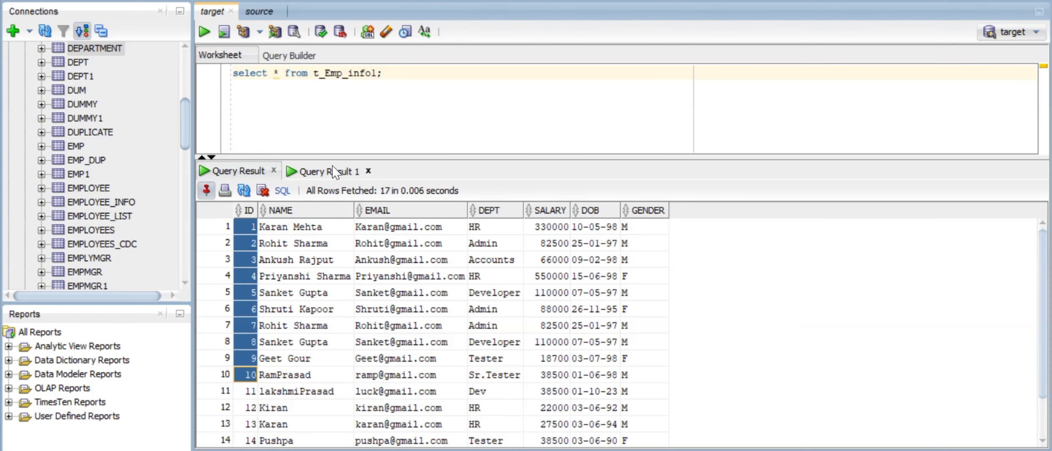
click(330, 171)
drag(244, 231, 251, 422)
click(291, 228)
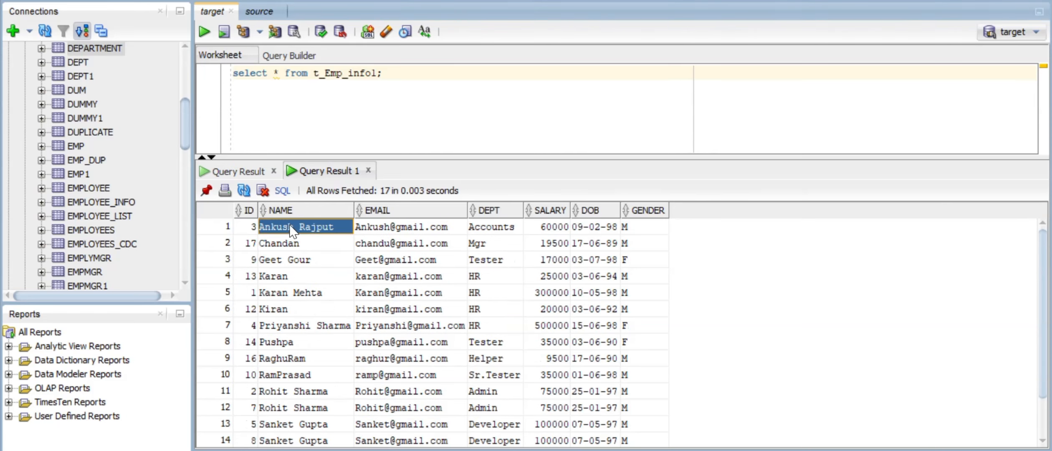
- In Designer, open the SRTTRANS sorter's ports, keeping NAME as an ascending sort key
key(alt+Tab)
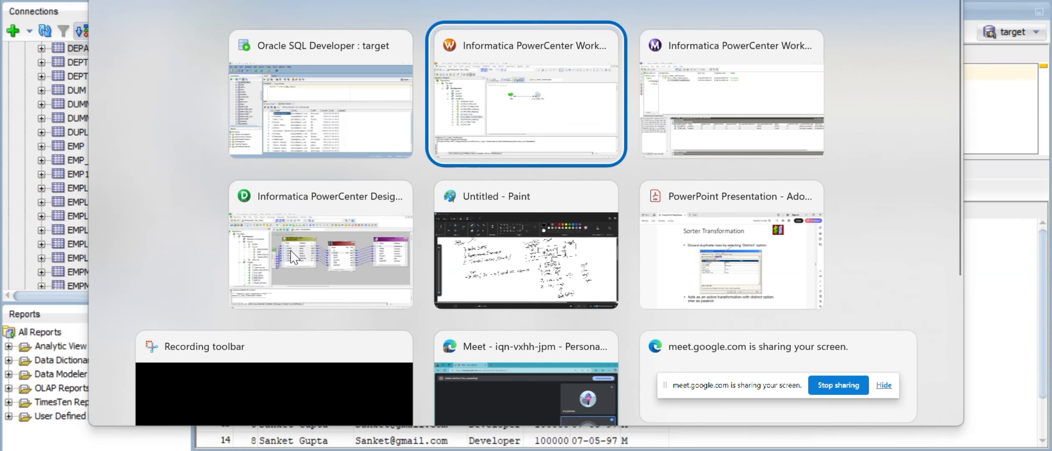
key(alt+Tab)
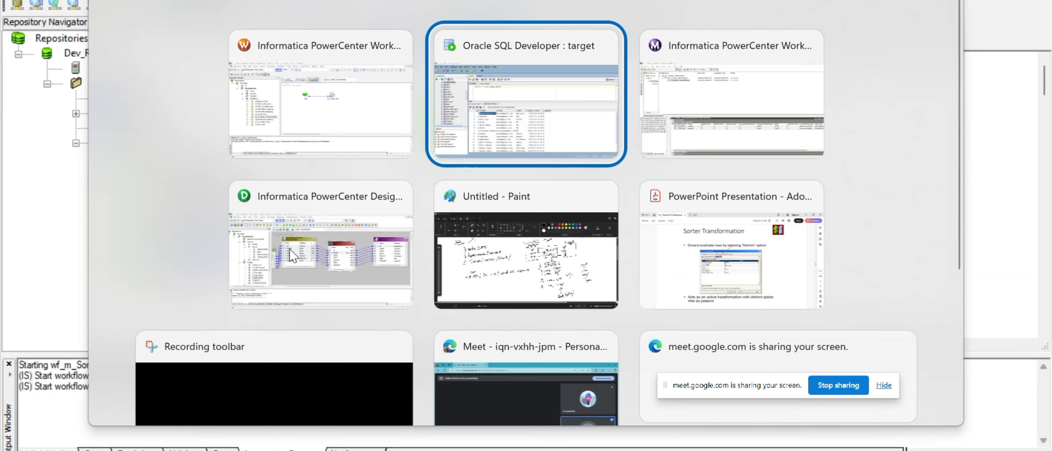
key(alt+Tab)
key(alt+Tab)
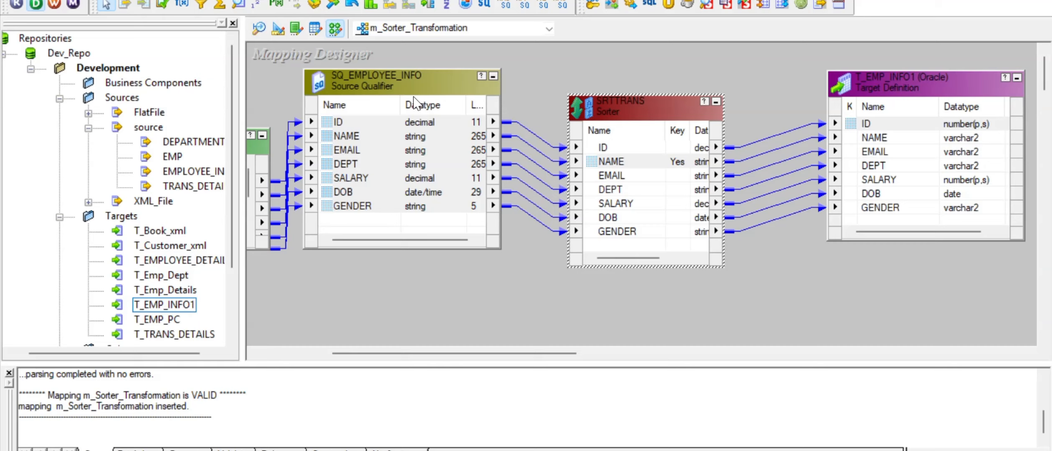
double_click(632, 104)
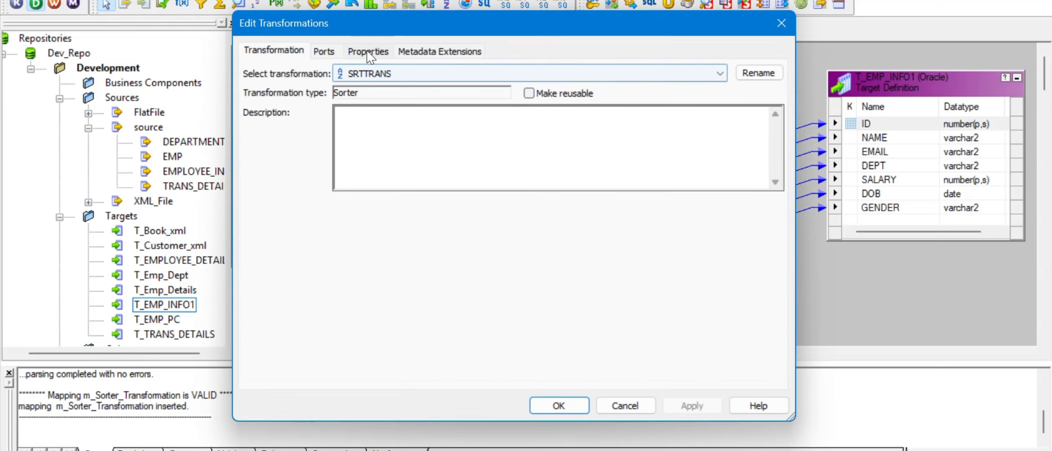
click(324, 51)
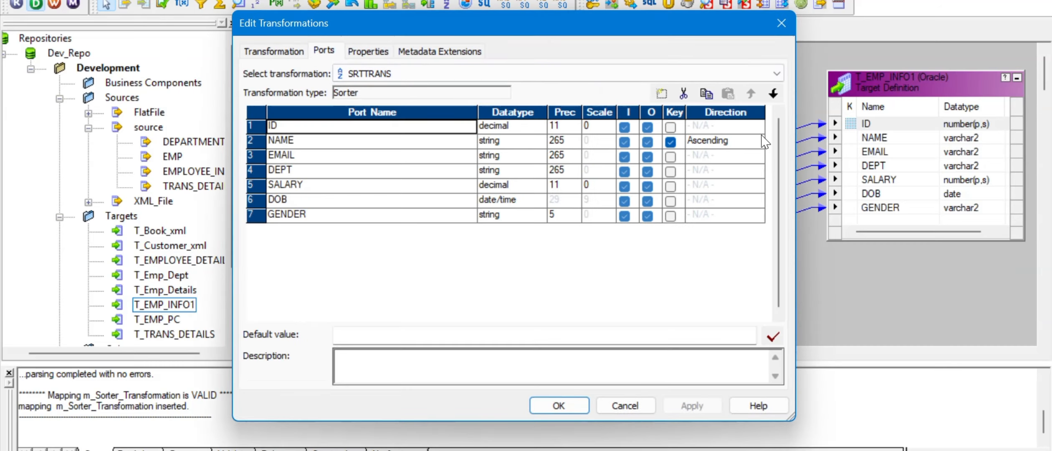
click(759, 143)
click(710, 158)
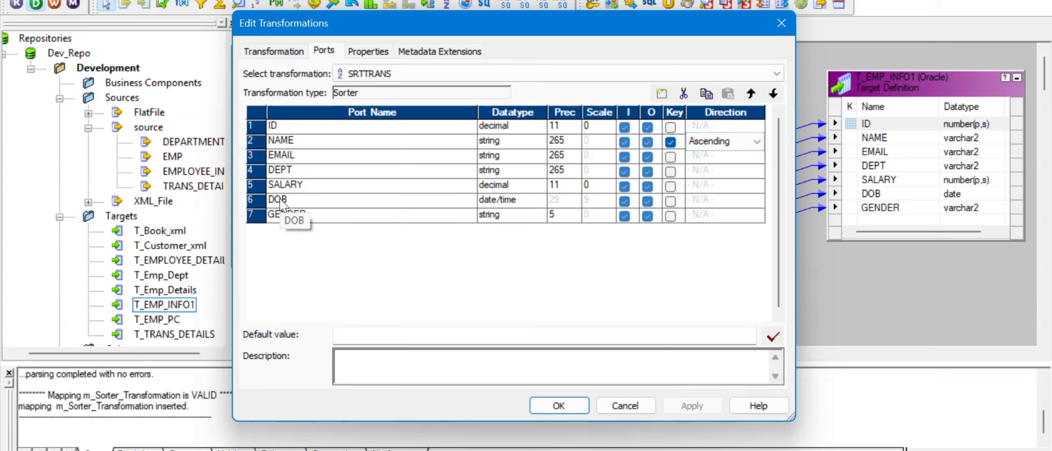
- Add SALARY as a descending sort key and save m_Sorter_Transformation
click(671, 188)
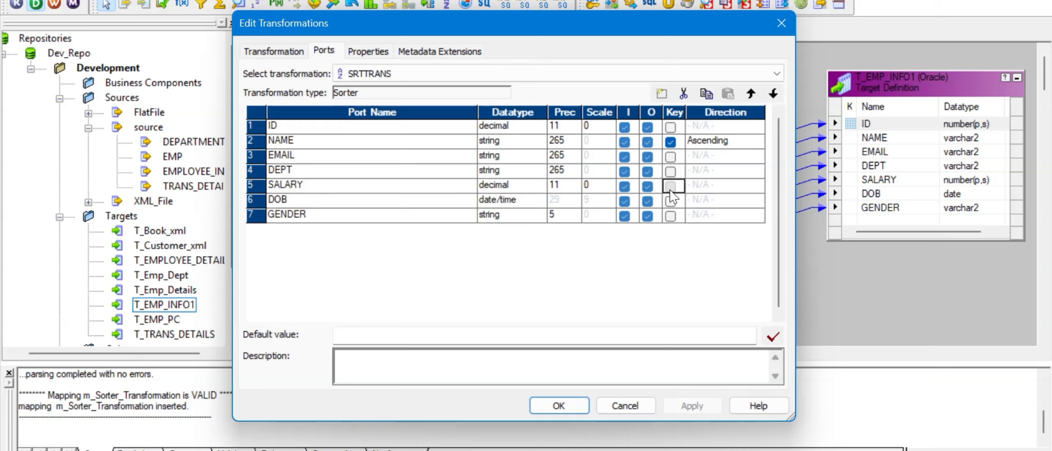
click(762, 188)
click(756, 185)
click(739, 213)
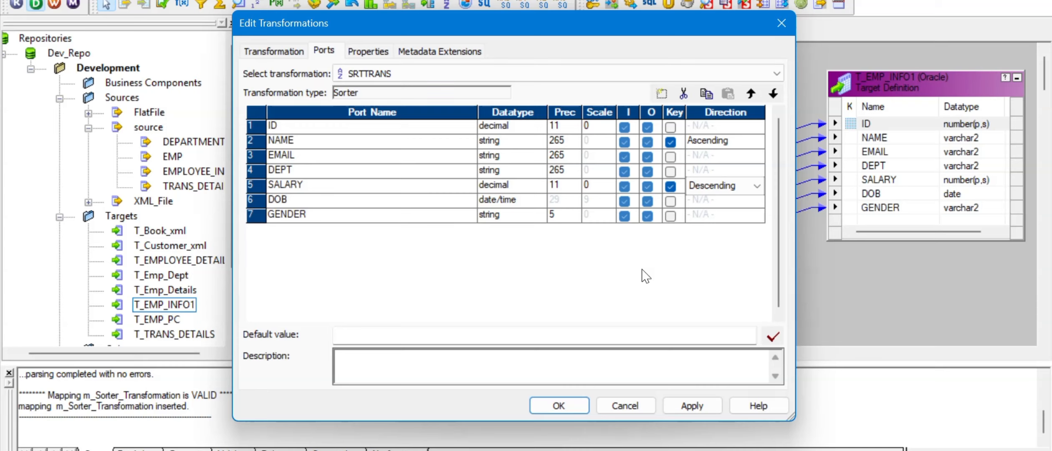
click(689, 406)
click(559, 405)
key(ctrl+s)
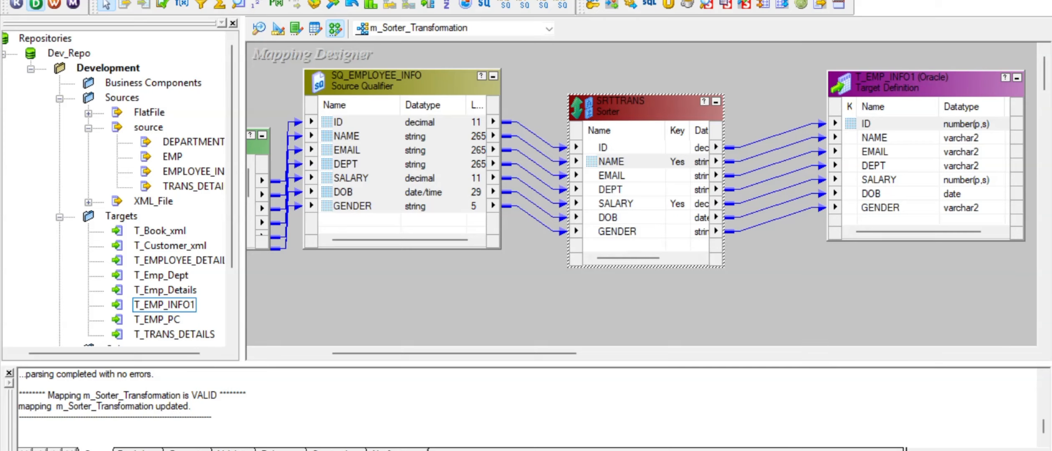
key(alt+Tab)
- Refresh the s_m_Sorter_Transformation session's mapping and save the workflow
click(585, 110)
right_click(585, 111)
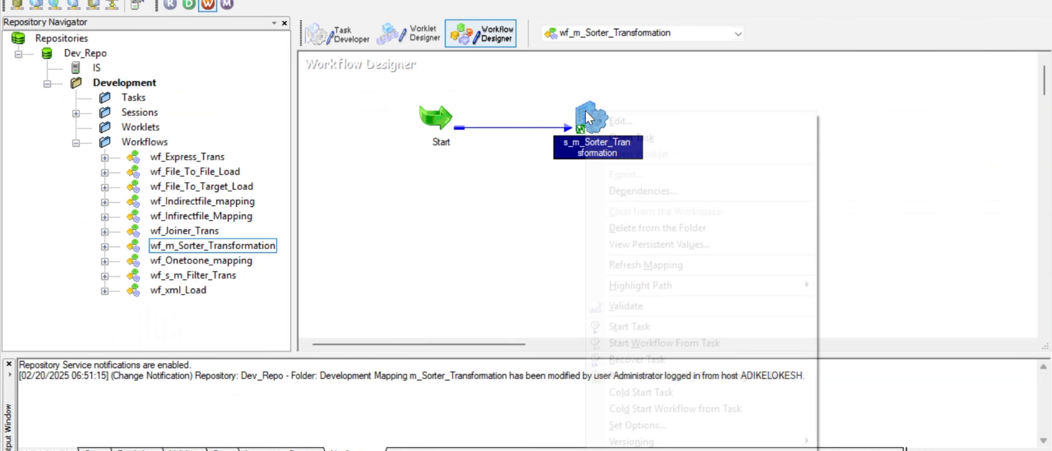
click(638, 267)
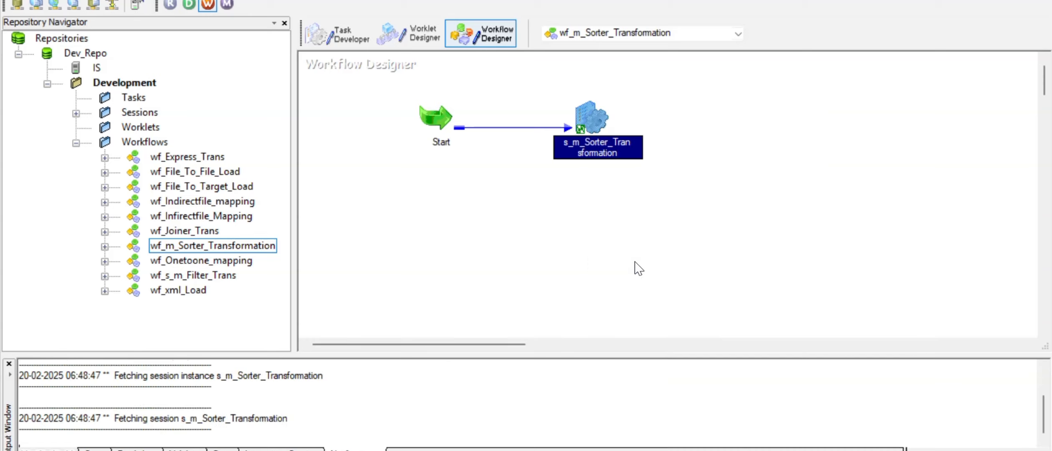
key(ctrl+s)
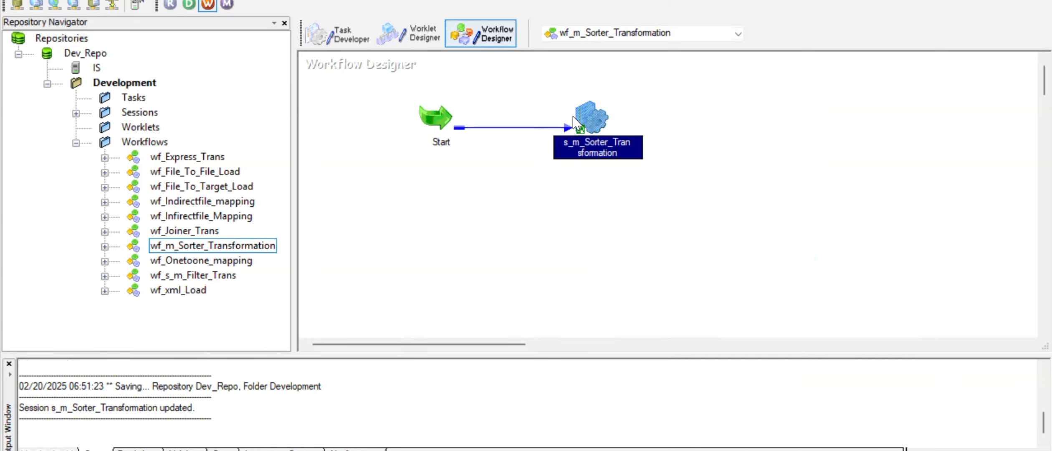
click(526, 186)
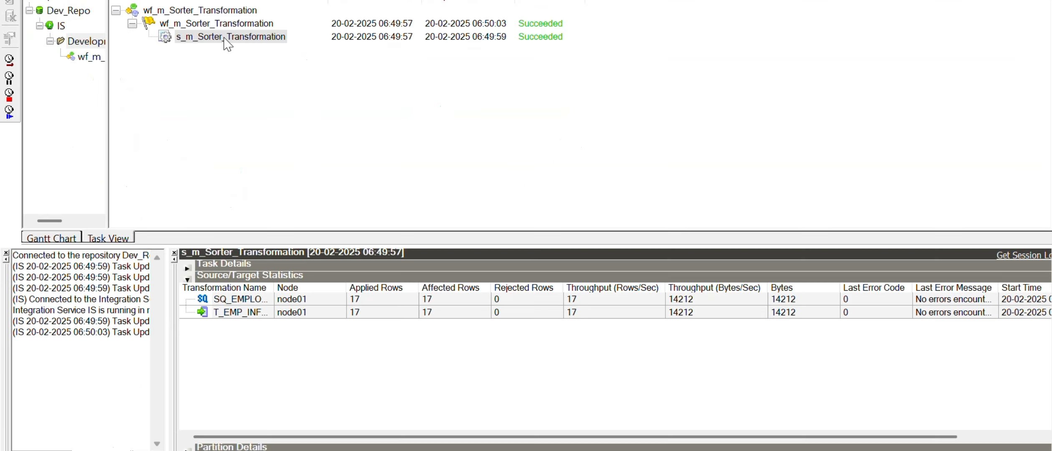
- Restart the sorter task in Workflow Monitor and check its 17 loaded rows
right_click(226, 42)
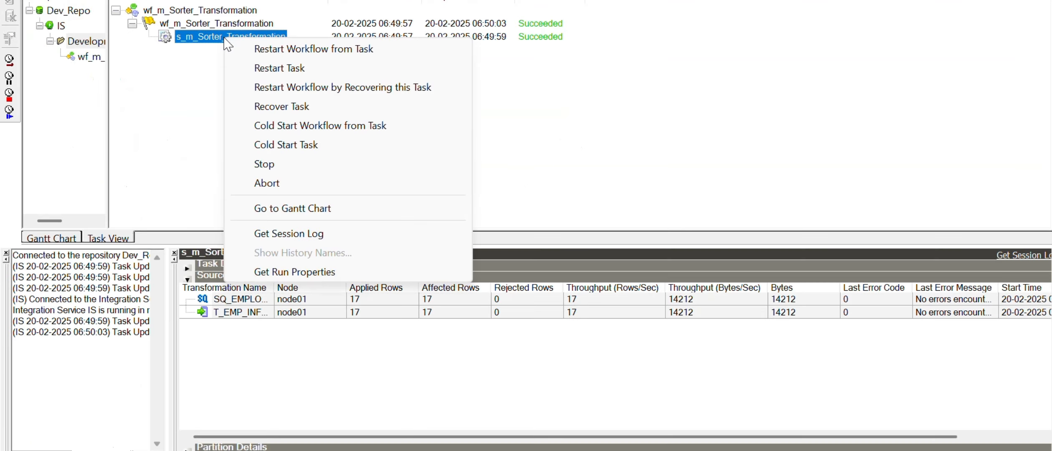
click(257, 69)
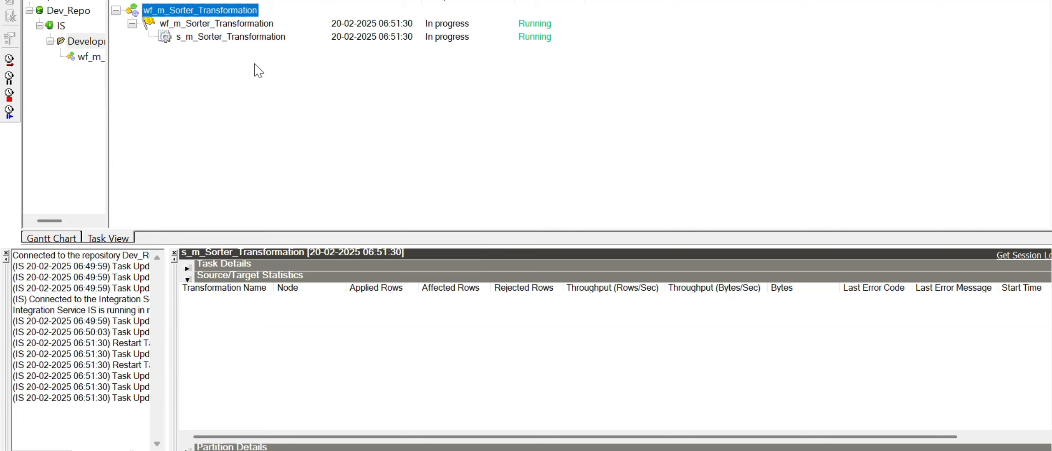
click(239, 39)
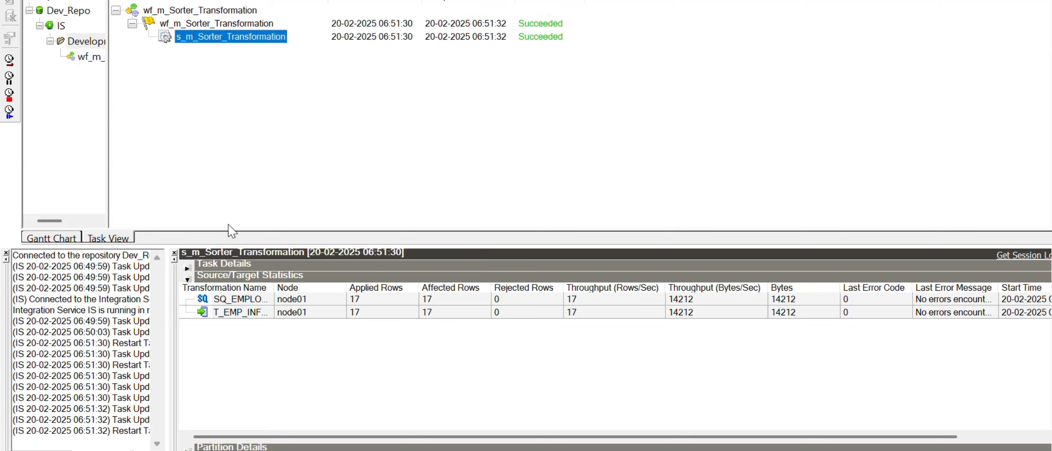
- Pin the current result and rerun the t_Emp_info1 query into Query Result 2
click(510, 401)
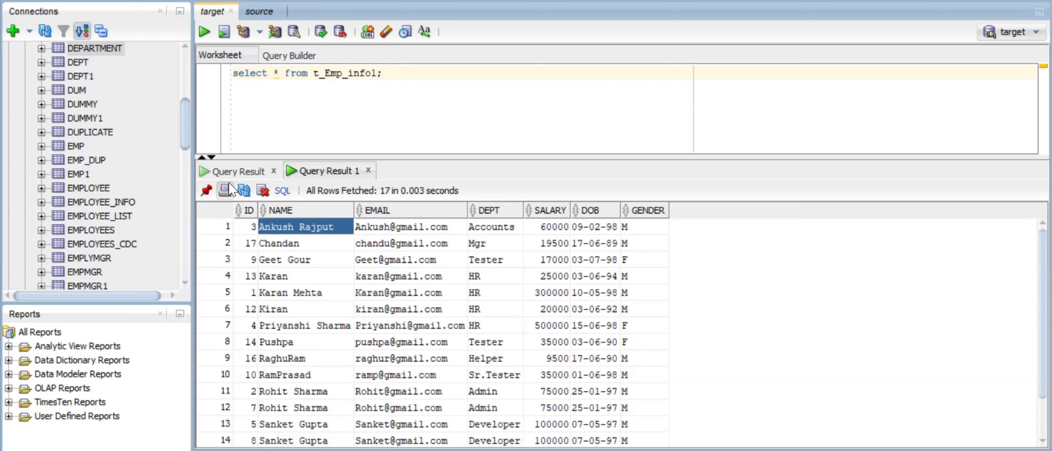
click(209, 188)
click(206, 32)
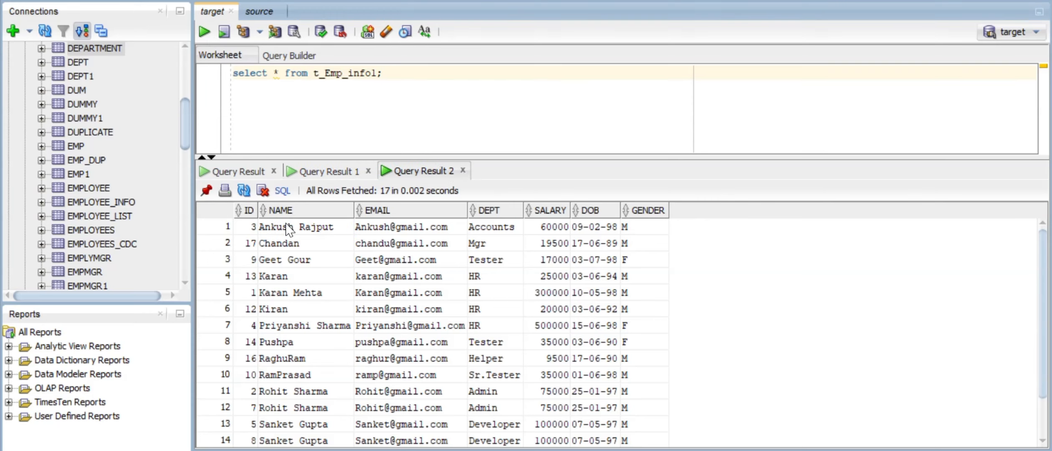
- Review the reloaded NAME and SALARY values, then switch back to Designer
drag(286, 225, 297, 402)
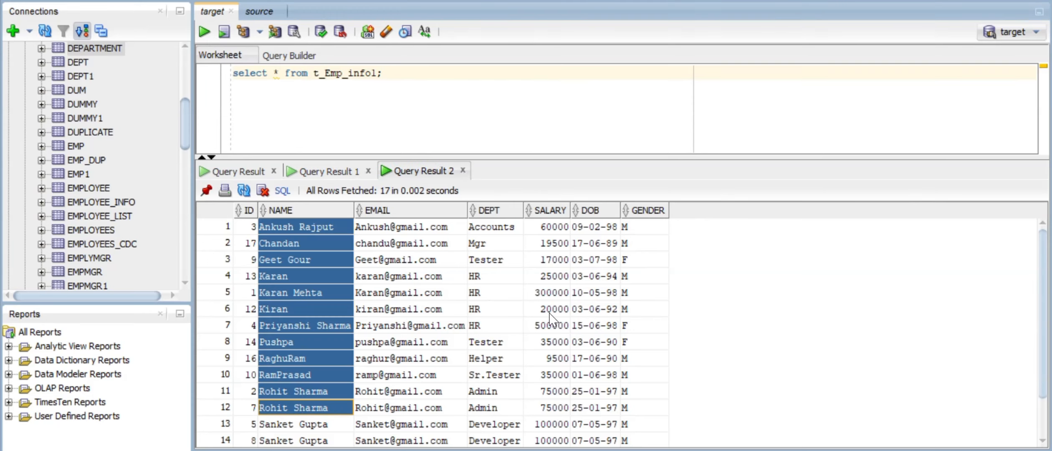
drag(548, 229, 564, 450)
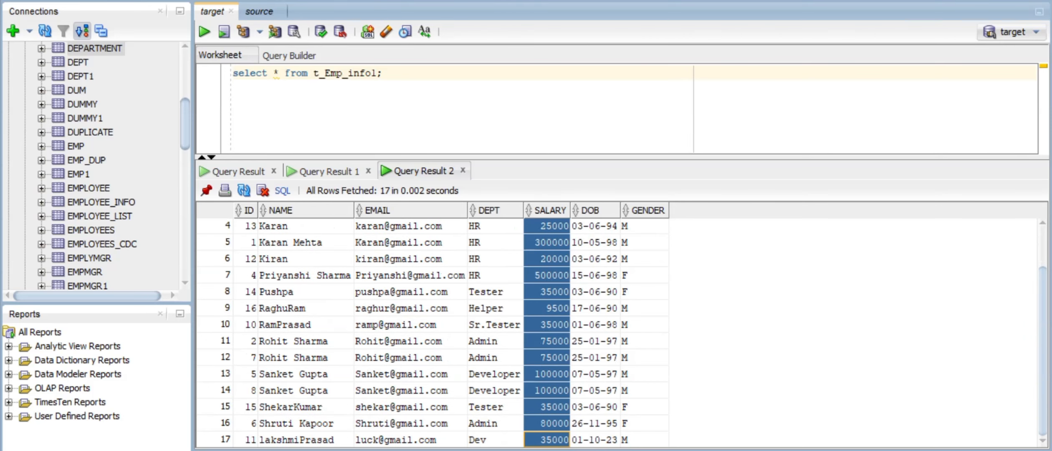
click(553, 358)
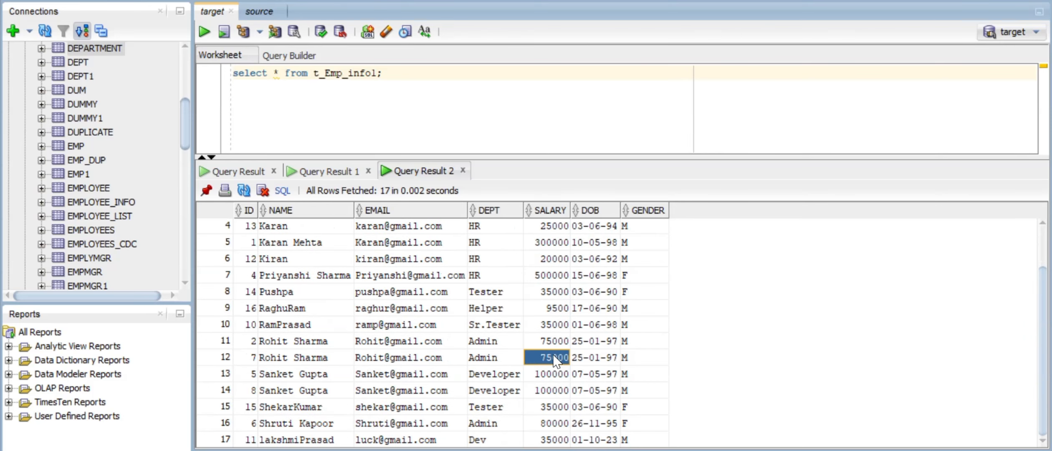
scroll(555, 359, up, 1)
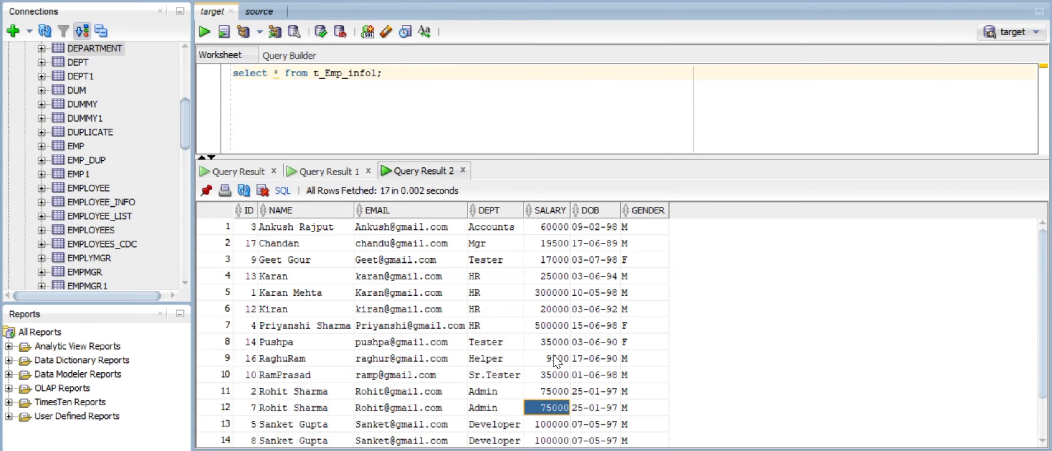
key(alt+Tab)
key(Tab)
key(Tab)
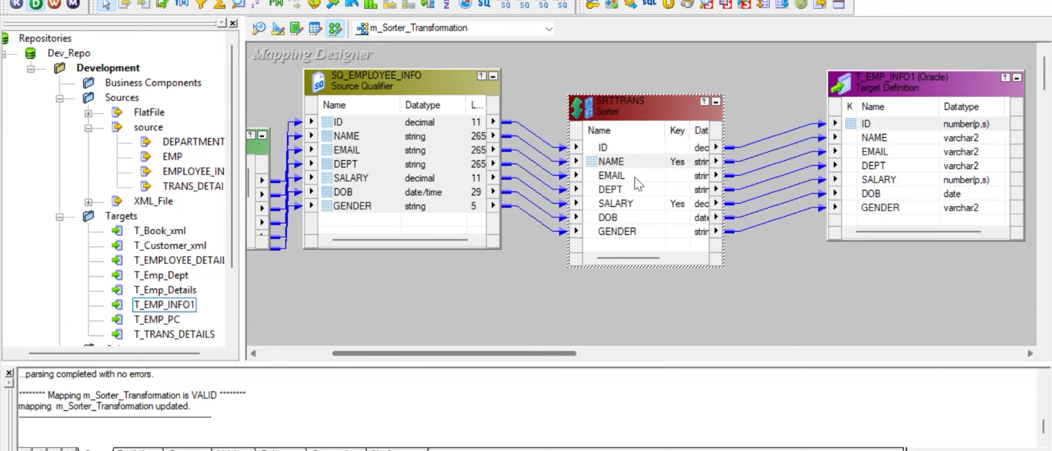
- Check the SRTTRANS sorter's sort keys on its Ports tab, then return to SQL Developer
double_click(637, 101)
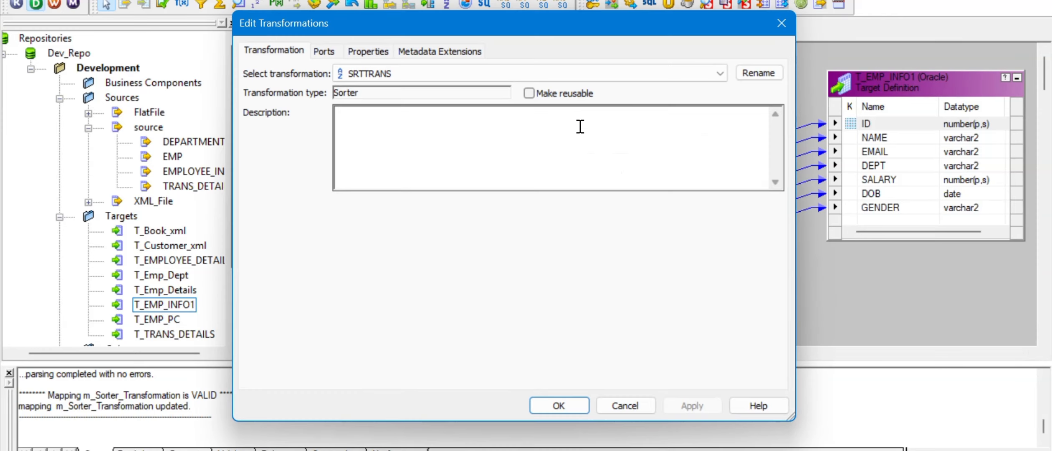
click(328, 52)
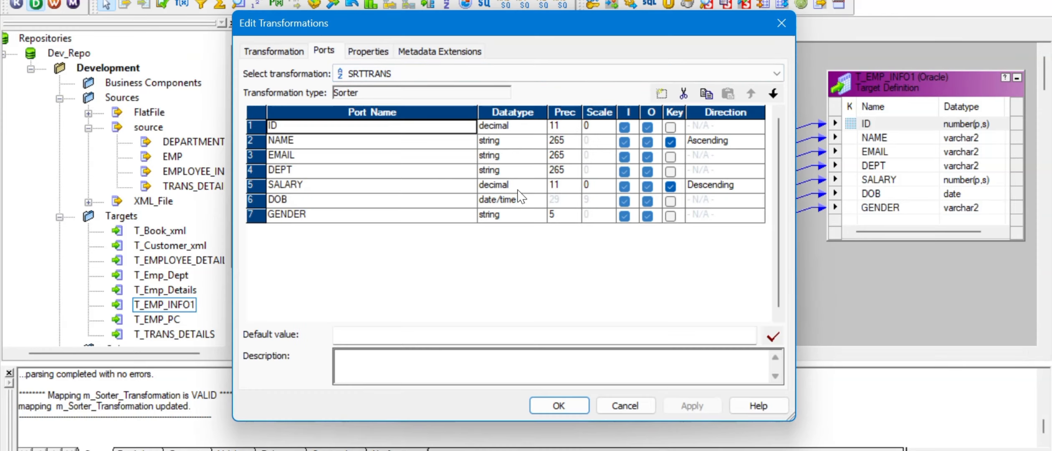
key(alt+Tab)
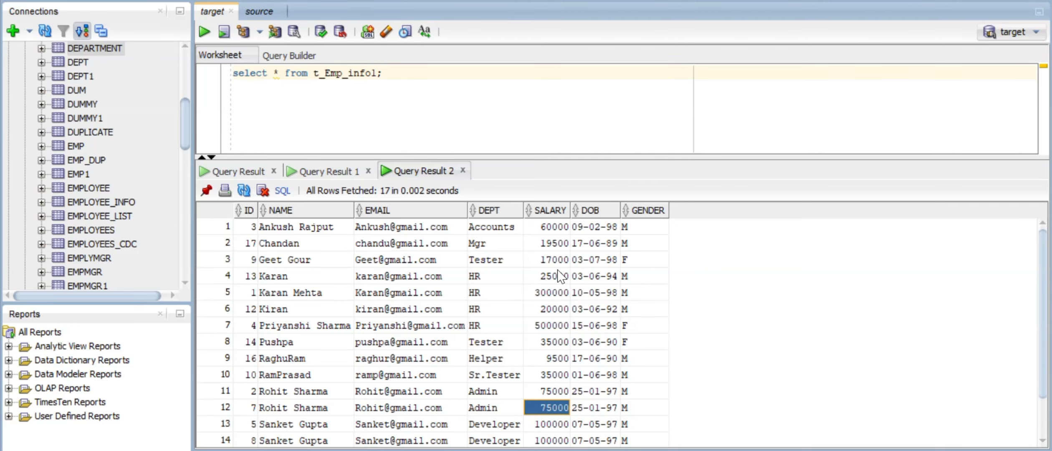
scroll(561, 276, down, 1)
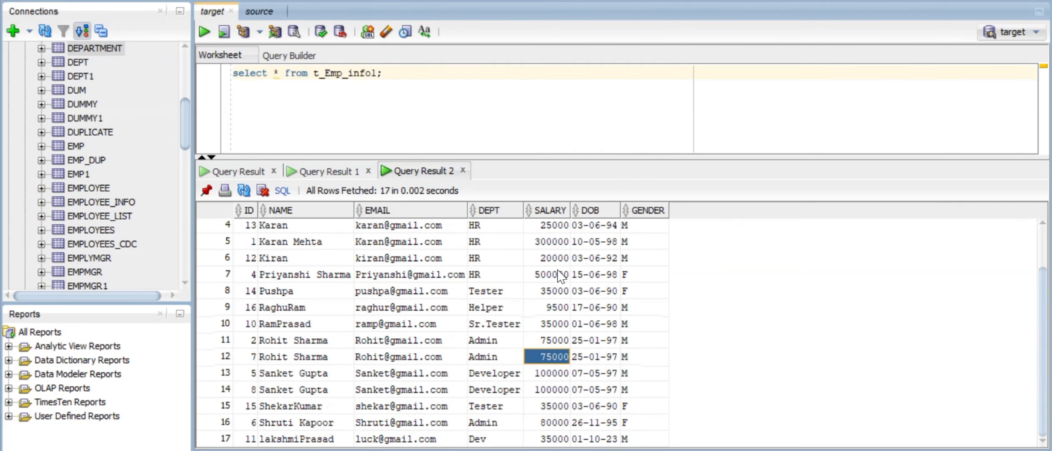
click(547, 375)
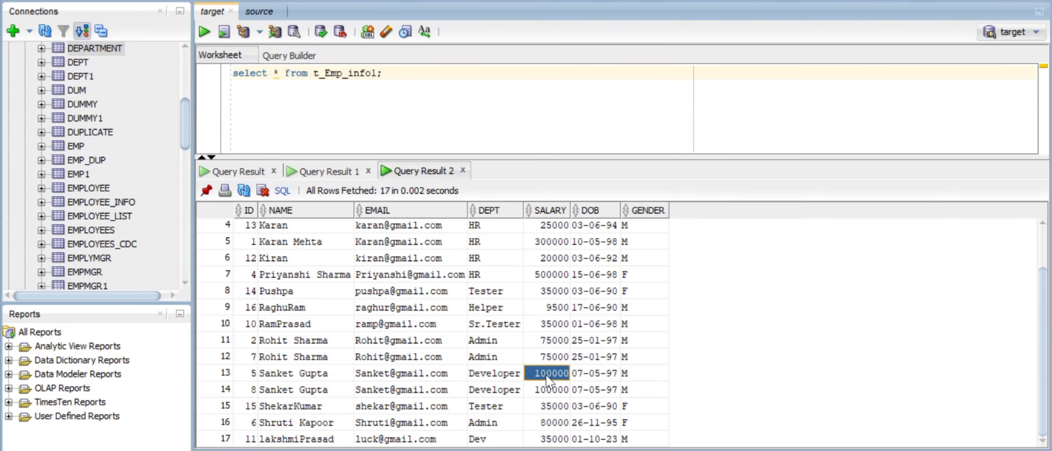
scroll(549, 380, up, 1)
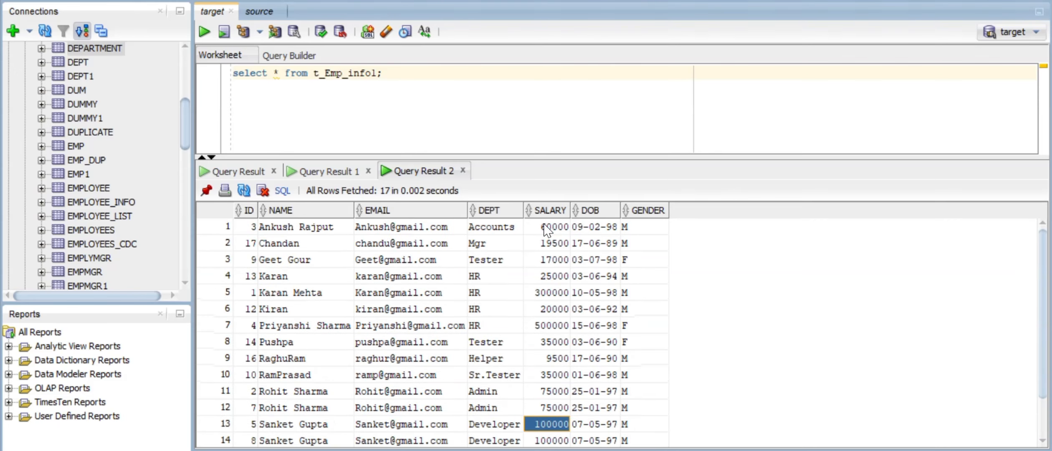
drag(547, 229, 552, 418)
click(612, 261)
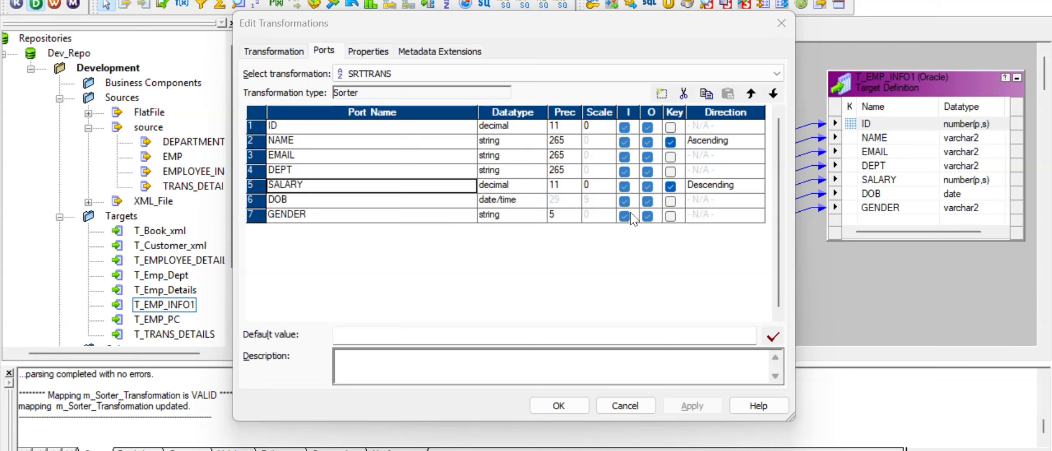
- Add ID as an ascending sort key and switch SALARY's sort direction to Ascending
click(674, 190)
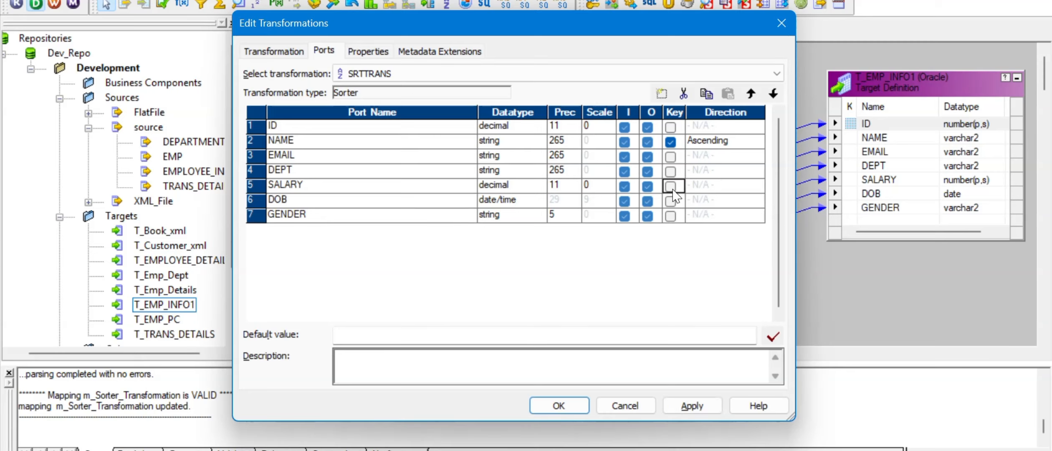
click(671, 128)
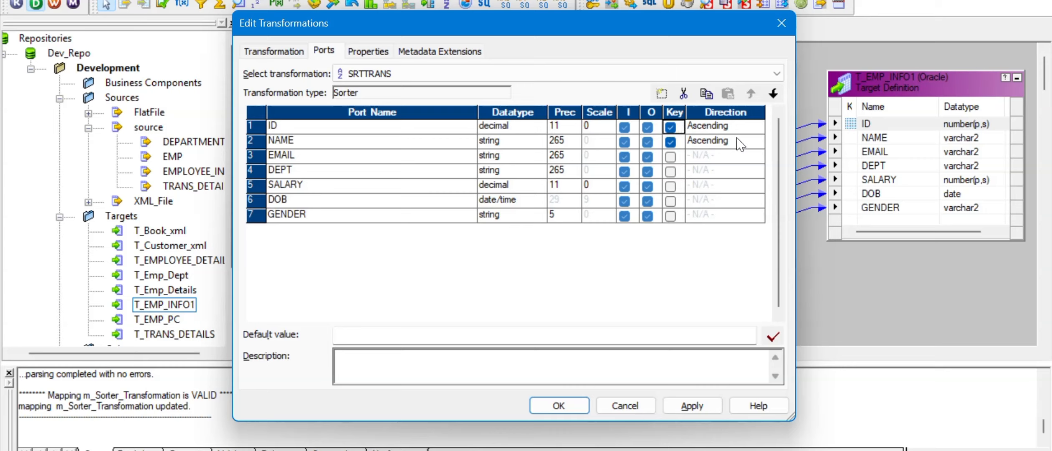
click(670, 186)
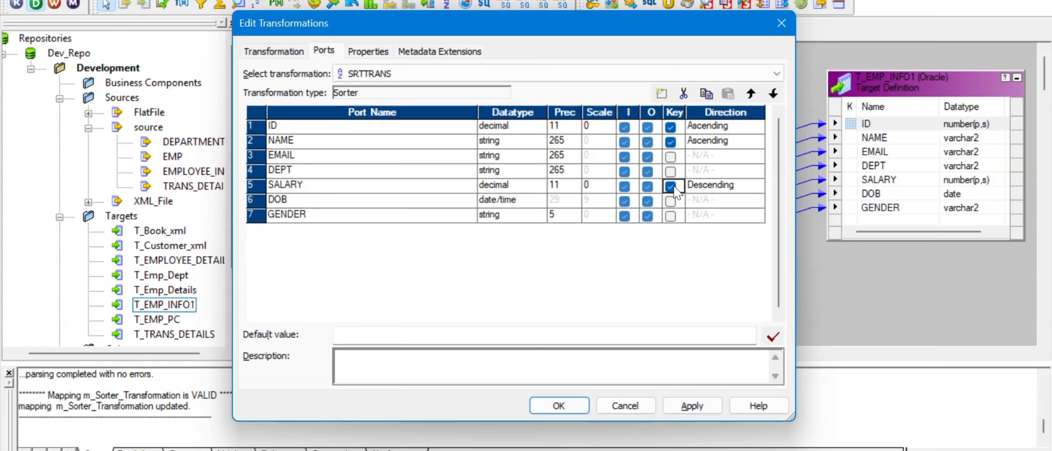
click(735, 186)
click(756, 186)
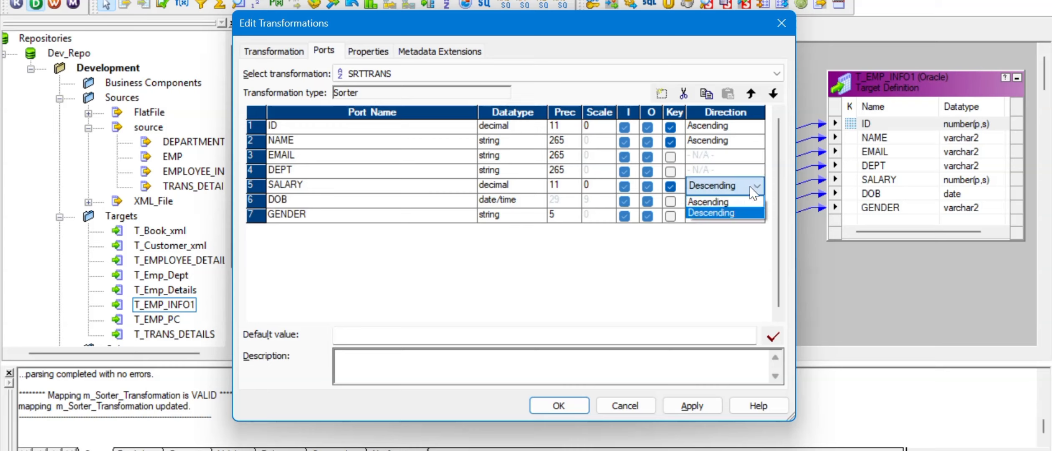
click(735, 202)
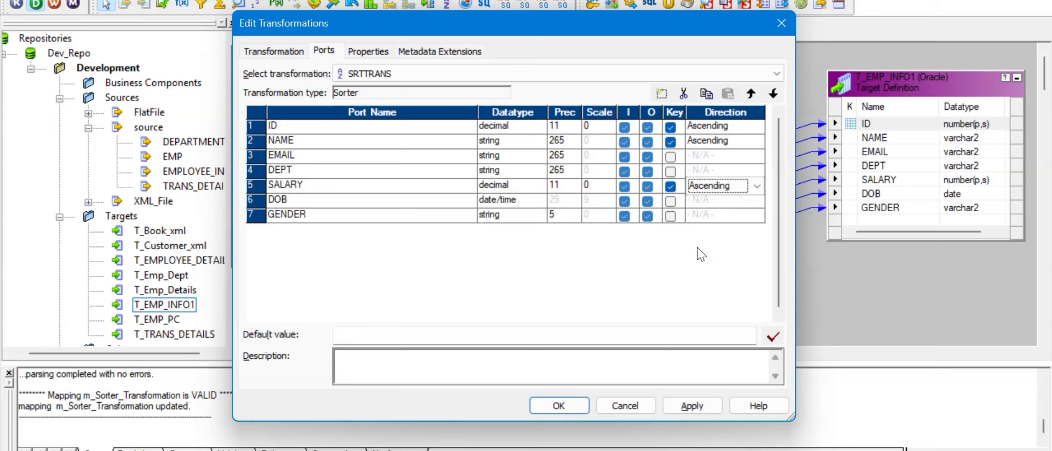
click(692, 406)
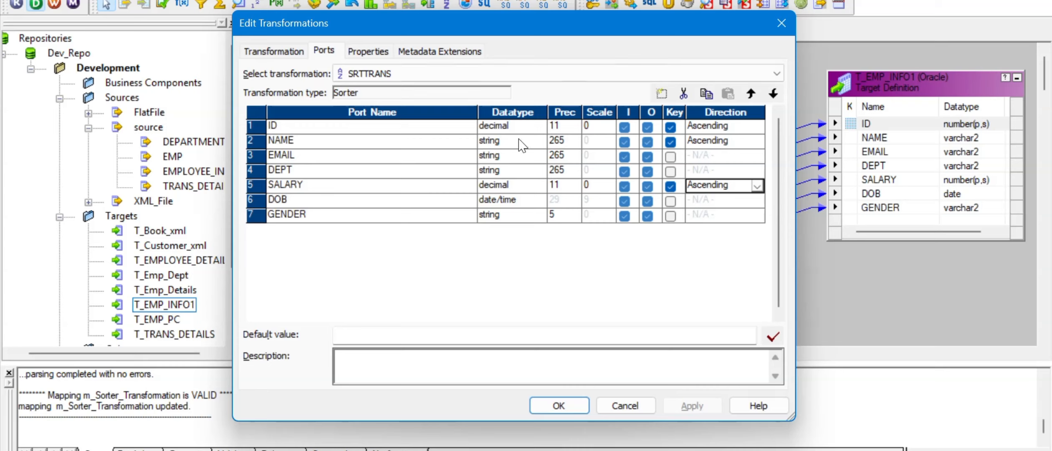
- Remove SALARY and NAME from SRTTRANS's sort keys, leaving only ID
click(671, 186)
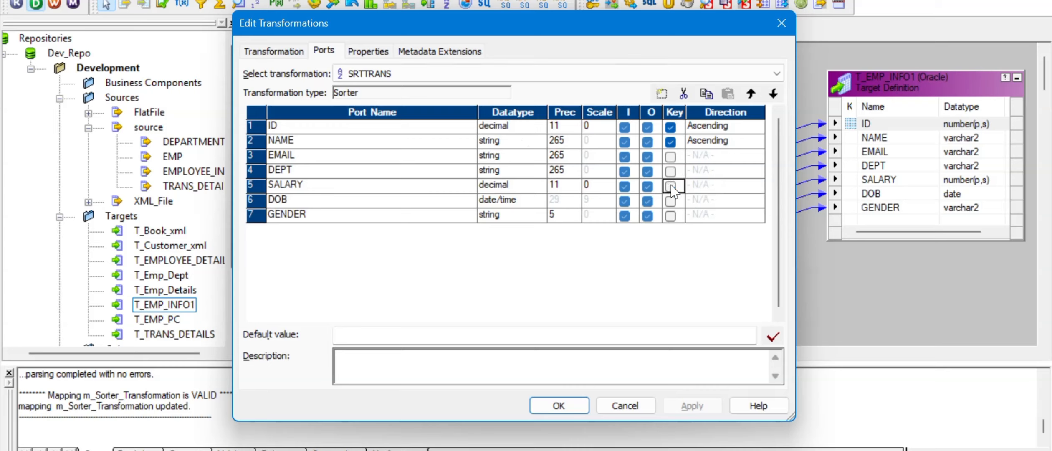
click(671, 142)
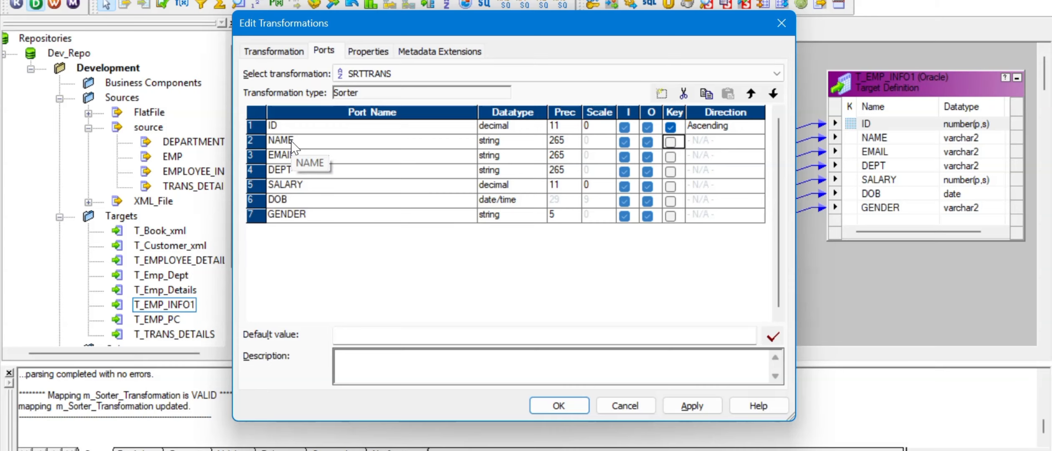
click(671, 405)
click(565, 407)
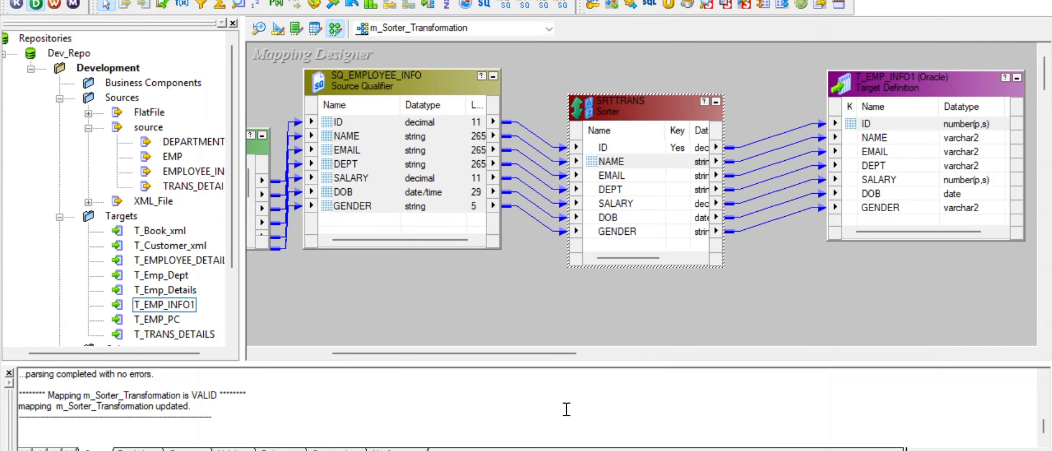
- Move the SRTTRANS sorter up-left and widen it so datatypes show fully
drag(618, 104, 593, 78)
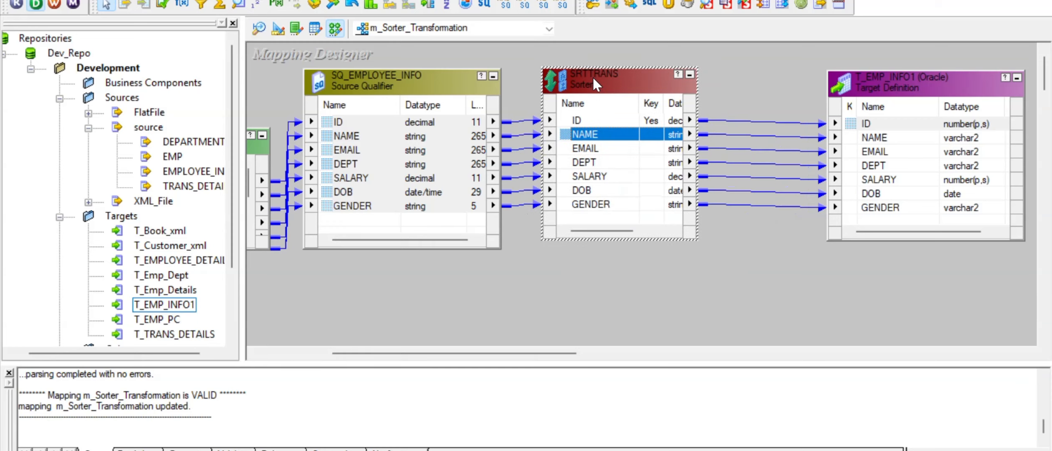
click(405, 167)
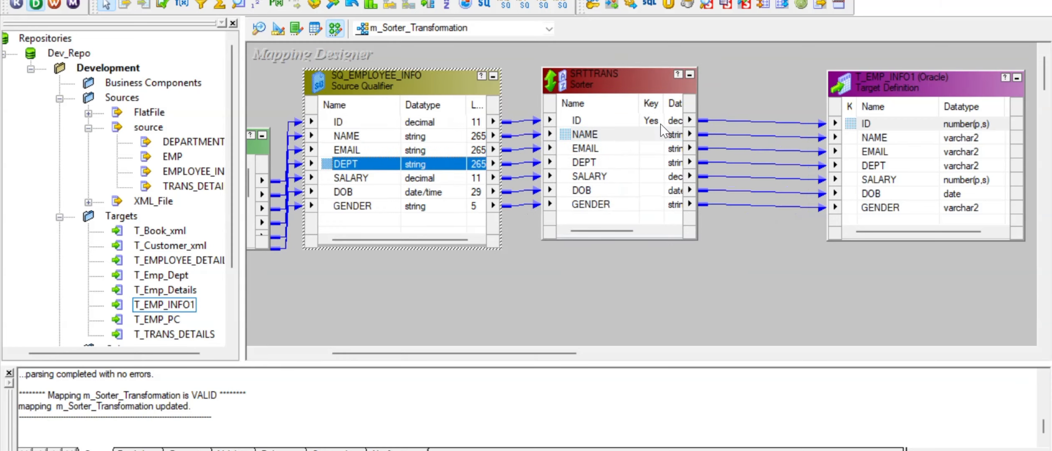
click(626, 149)
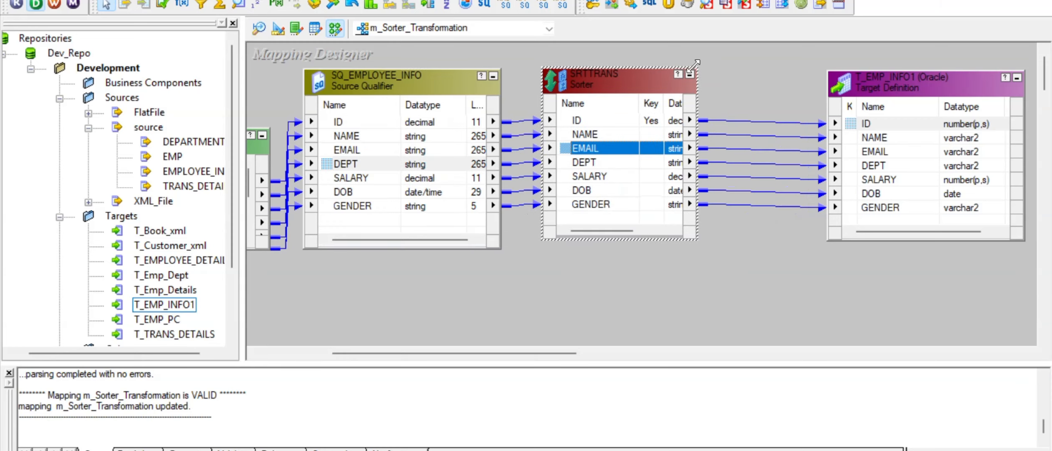
drag(693, 65, 738, 71)
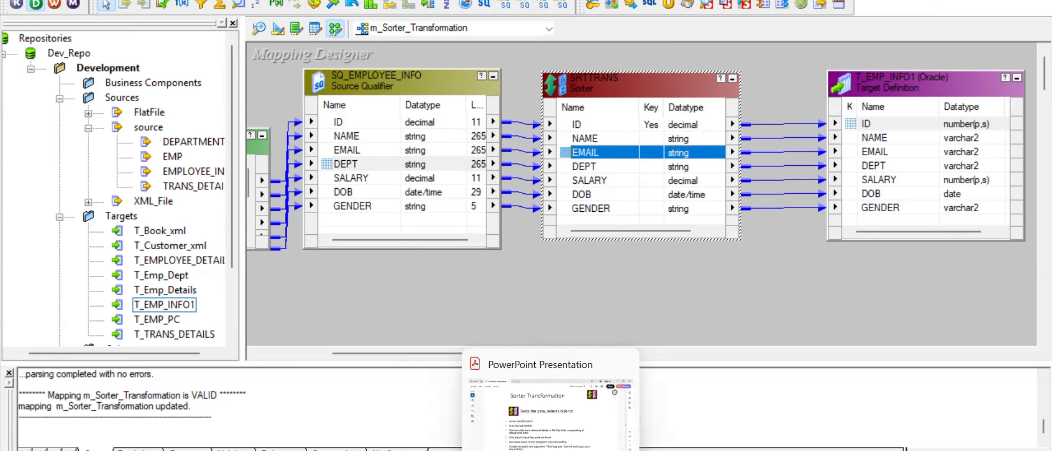
click(550, 450)
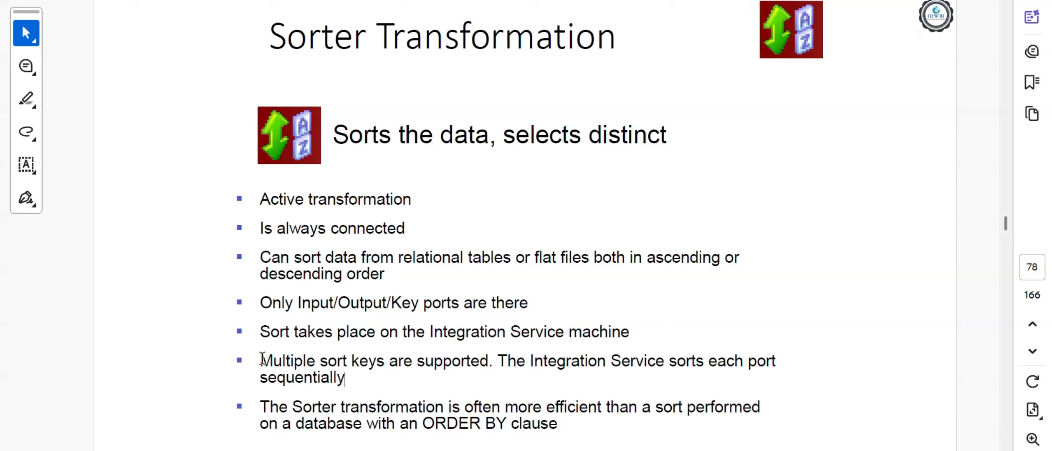
- Highlight the 'Multiple sort keys' bullet on the Sorter Transformation slide, then return to Designer
drag(260, 360, 347, 384)
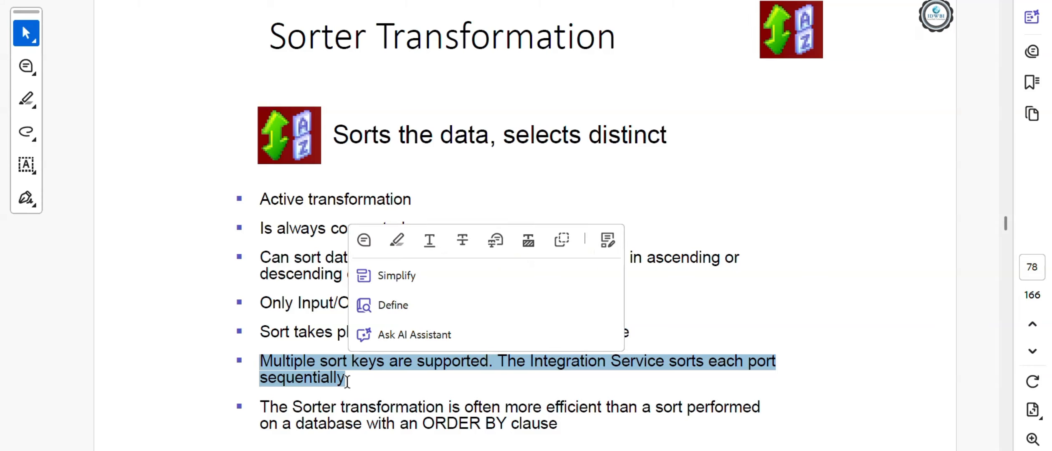
click(354, 382)
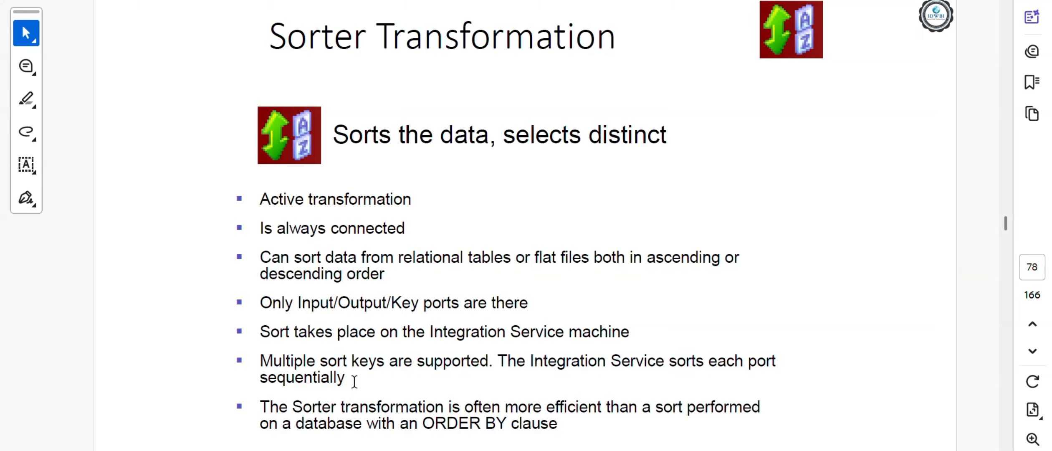
mouse_move(732, 450)
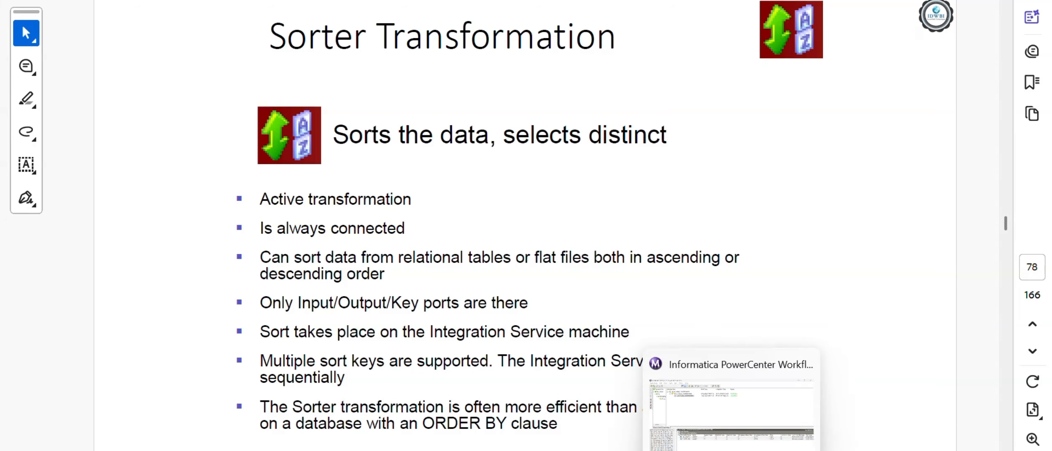
click(716, 417)
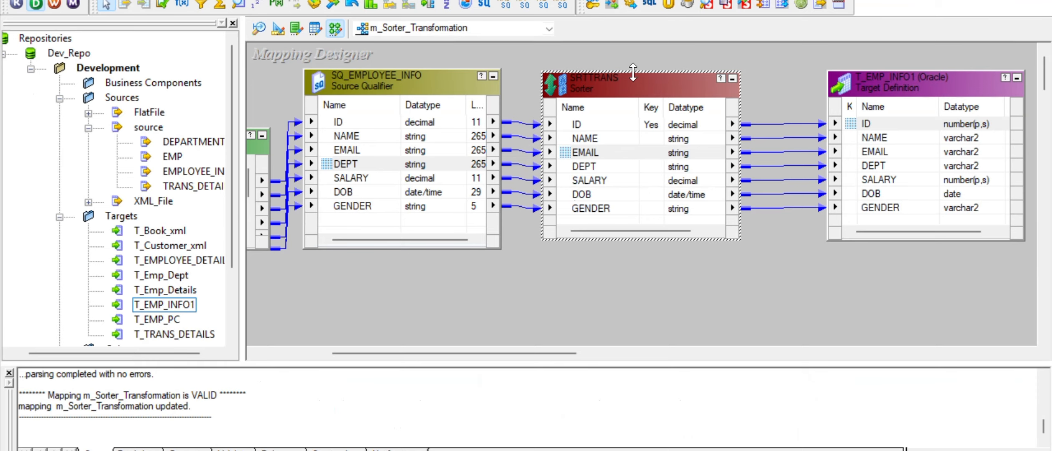
- Check the SRTTRANS Ports tab to confirm ID is the only sort key
double_click(584, 152)
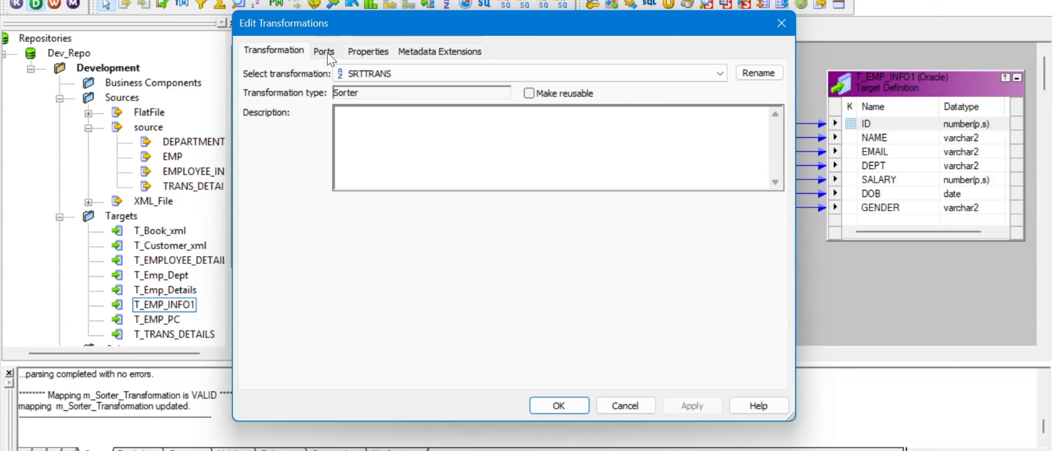
click(329, 53)
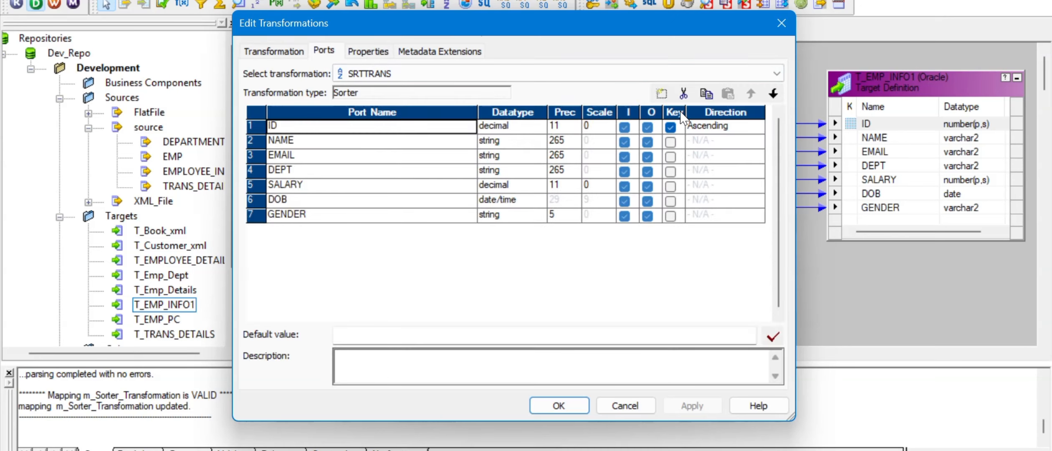
click(578, 410)
- Refresh the s_m_Sorter_Transformation session's mapping and restart the session
click(696, 400)
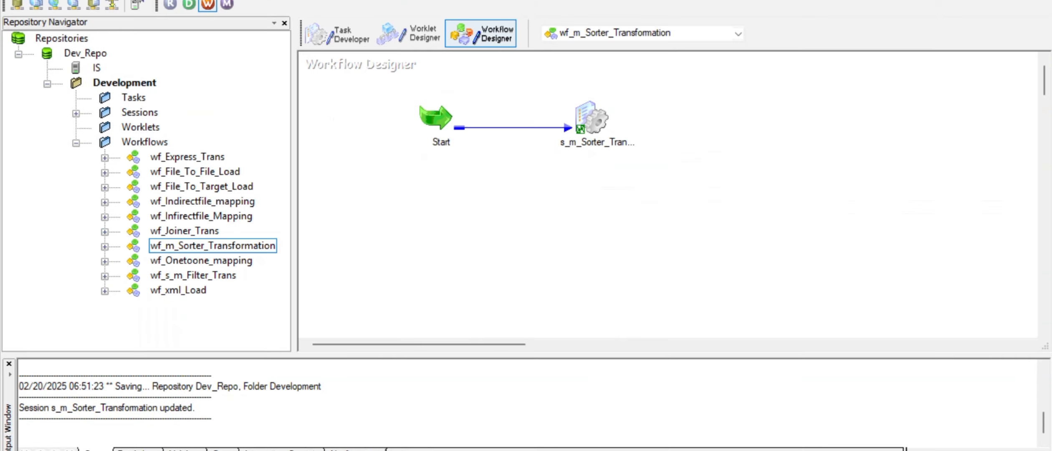
right_click(597, 106)
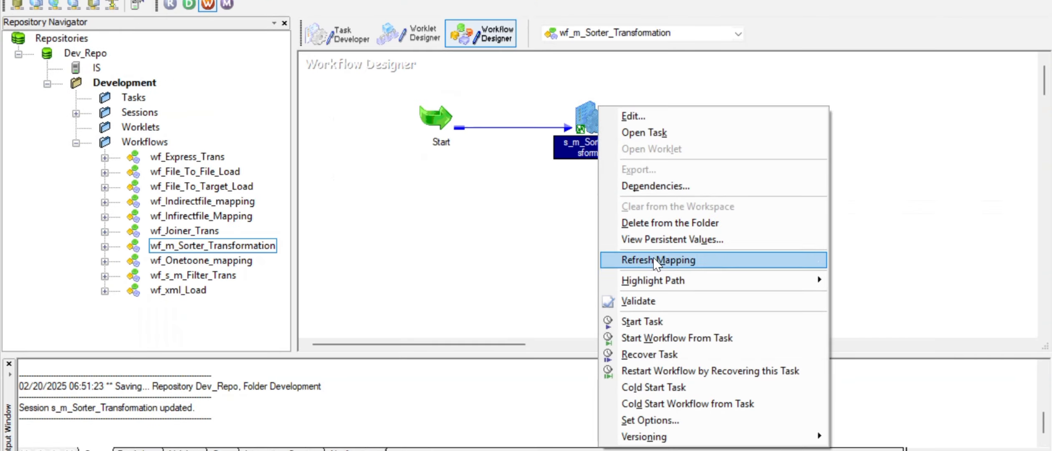
click(672, 259)
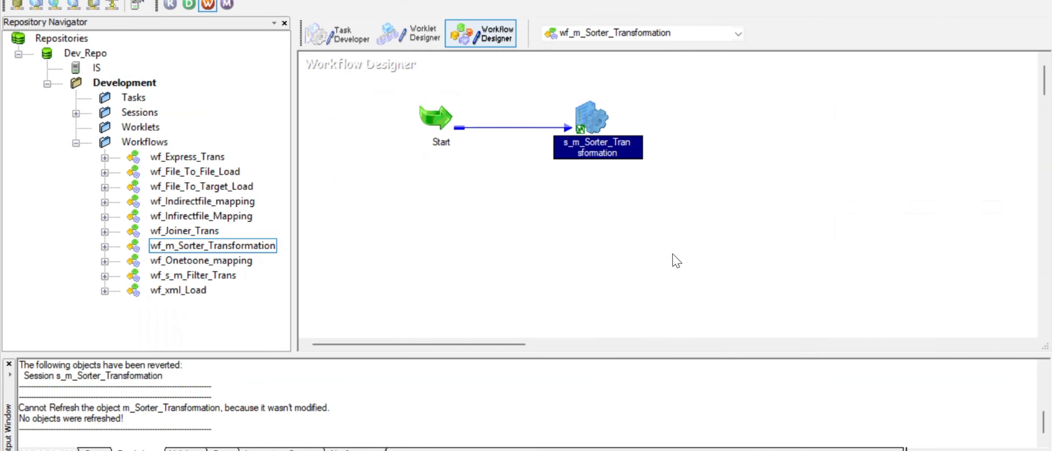
click(647, 262)
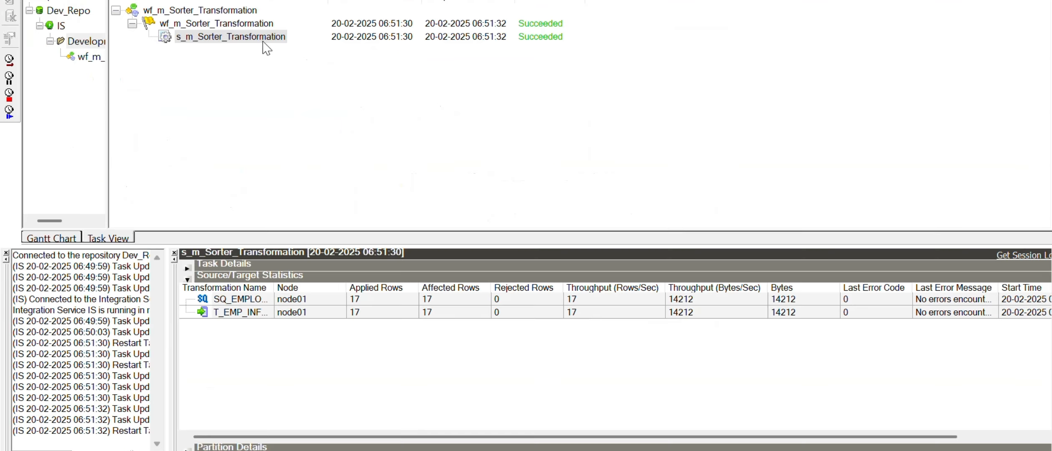
right_click(259, 41)
click(296, 70)
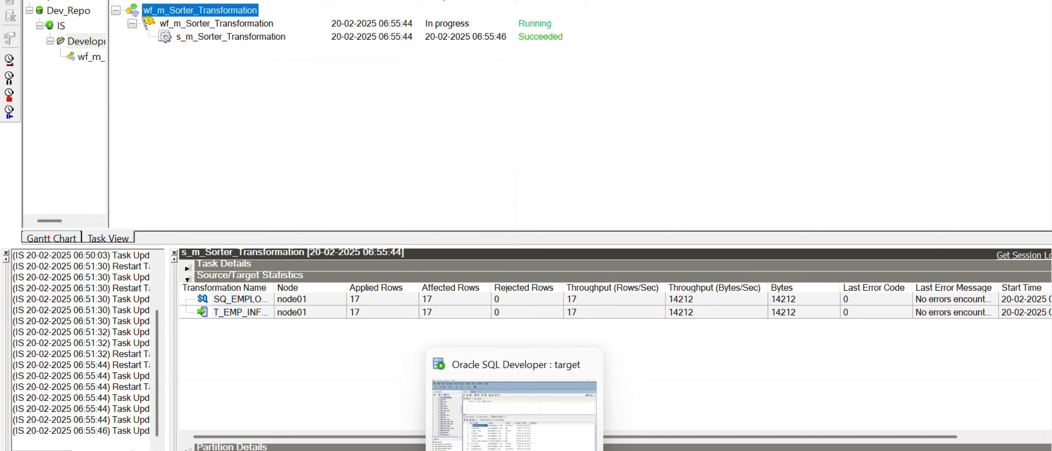
- Rerun the t_Emp_info1 select to confirm 17 rows, then switch back to Designer
click(514, 450)
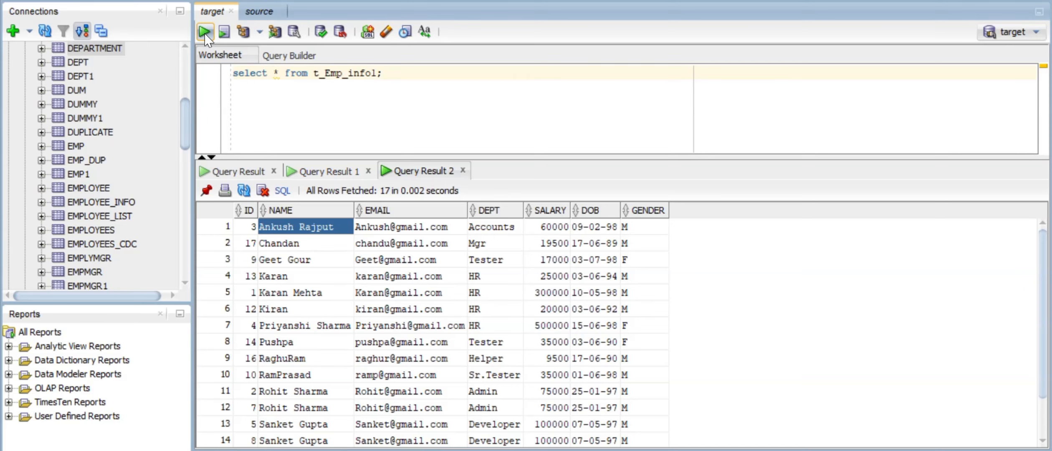
click(205, 32)
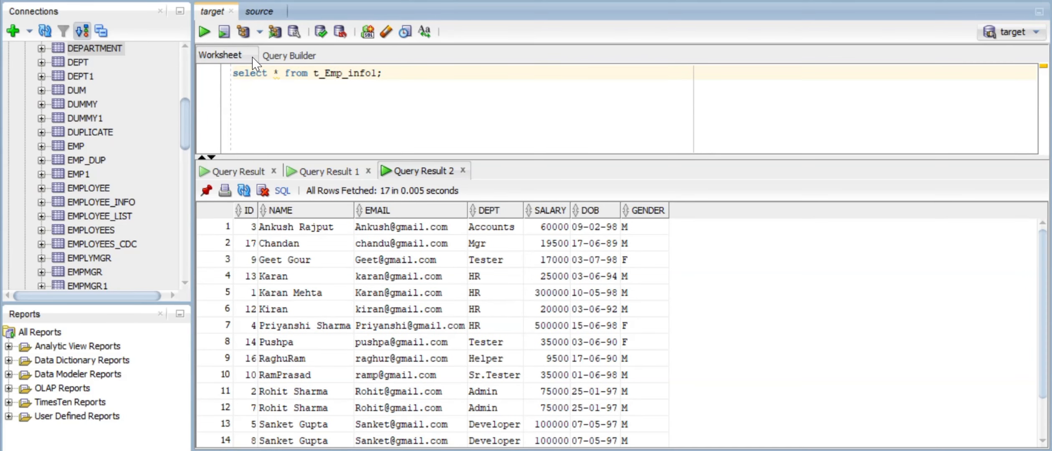
click(206, 32)
key(alt+Tab)
key(alt+Tab)
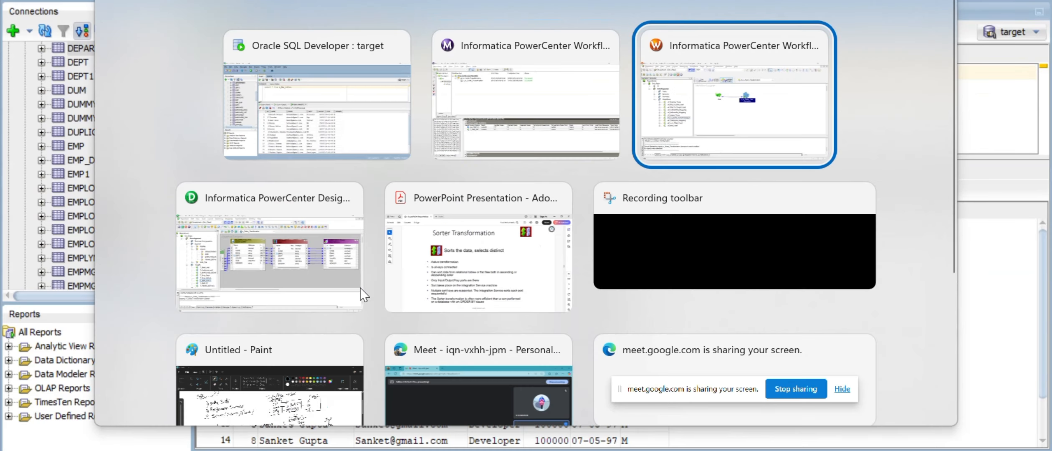
- Change SRTTRANS's ID sort key direction to Descending
double_click(609, 152)
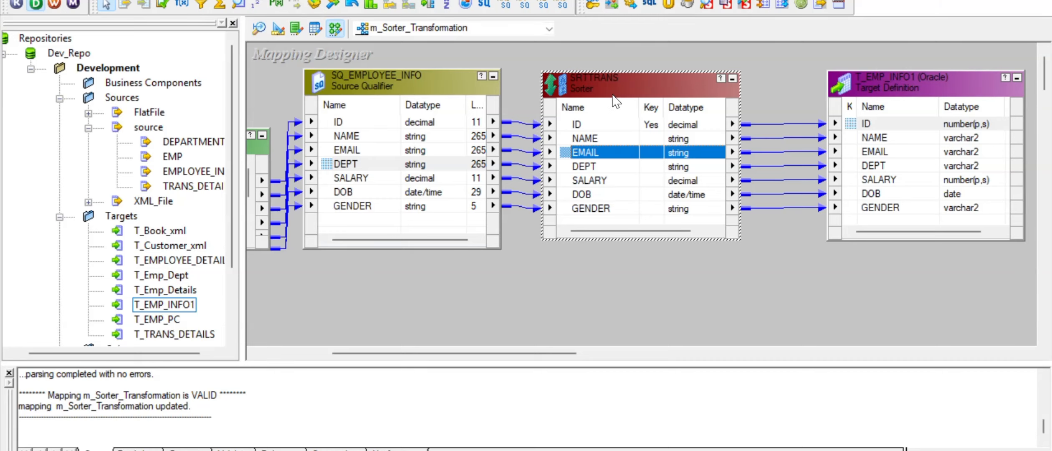
click(324, 51)
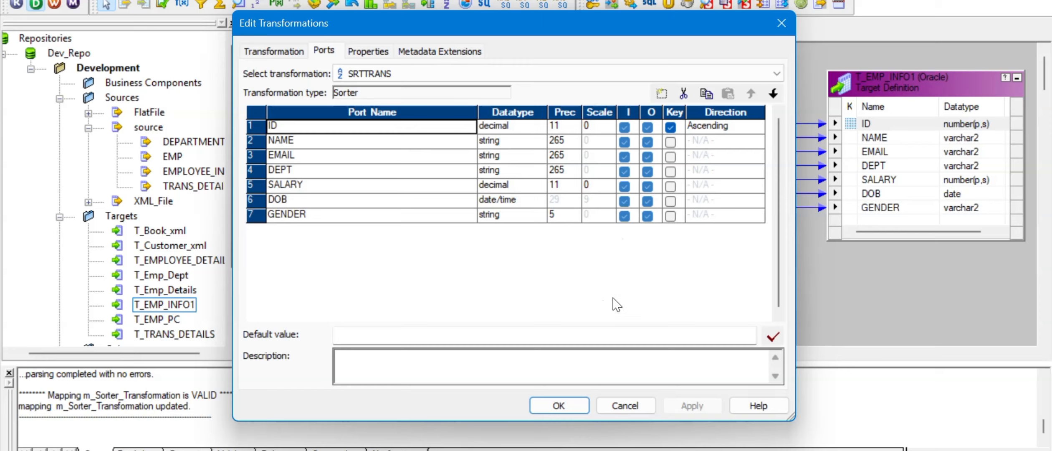
click(387, 55)
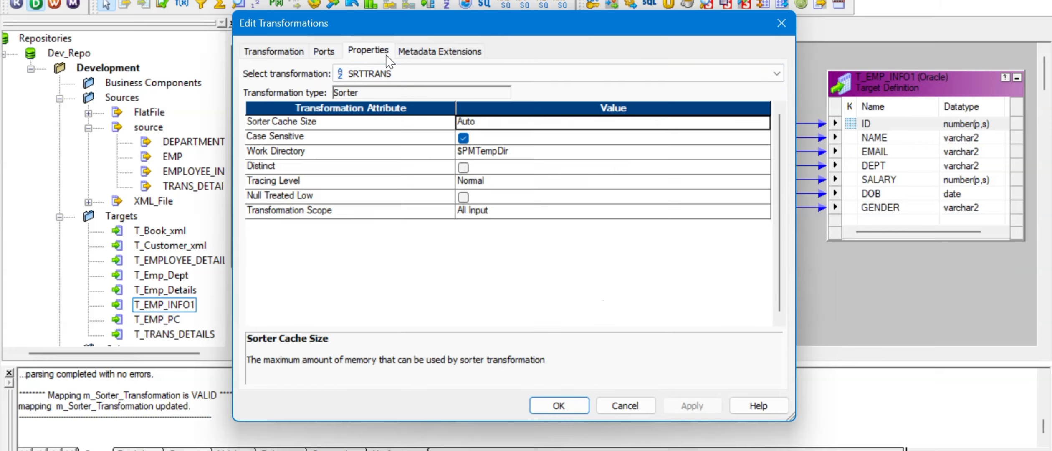
click(318, 56)
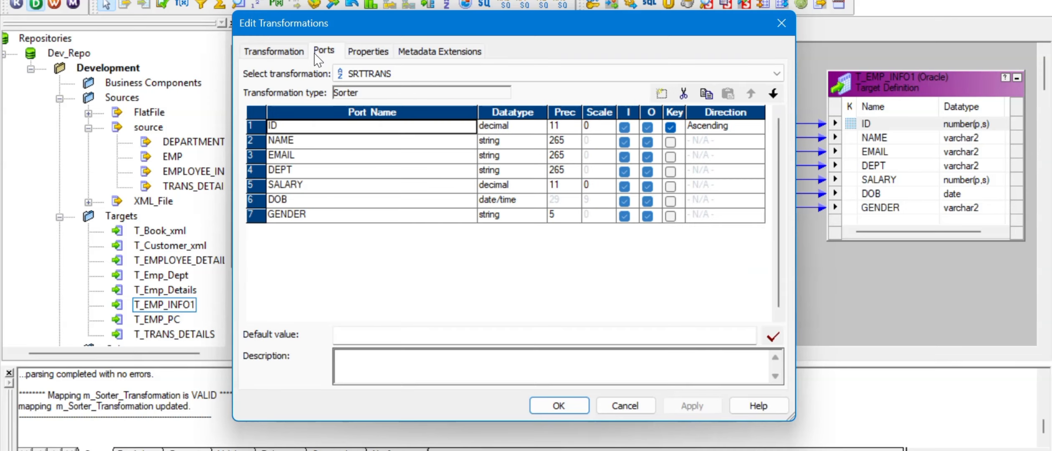
click(714, 127)
click(719, 155)
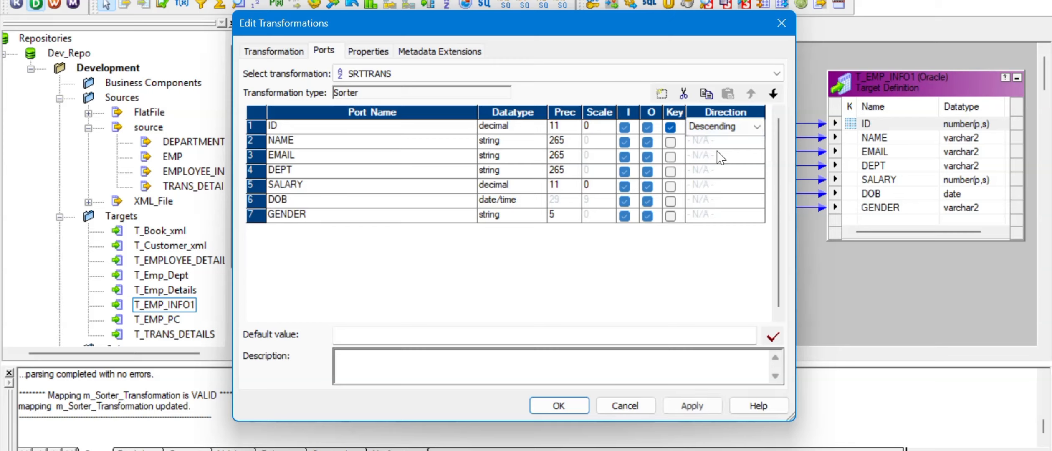
click(692, 406)
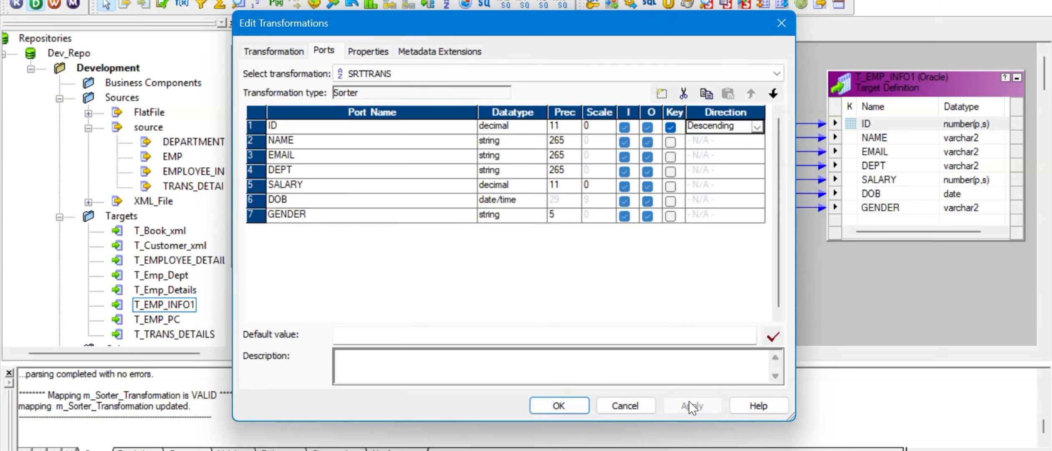
click(578, 406)
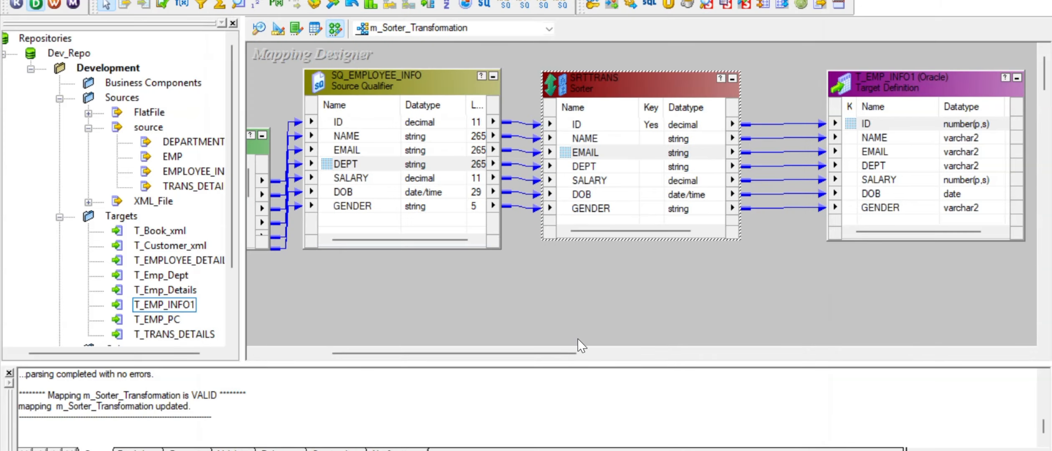
- Refresh and save the session's mapping, then restart s_m_Sorter_Transformation in Workflow Monitor
key(alt+Tab)
key(alt+Tab)
key(alt+Tab)
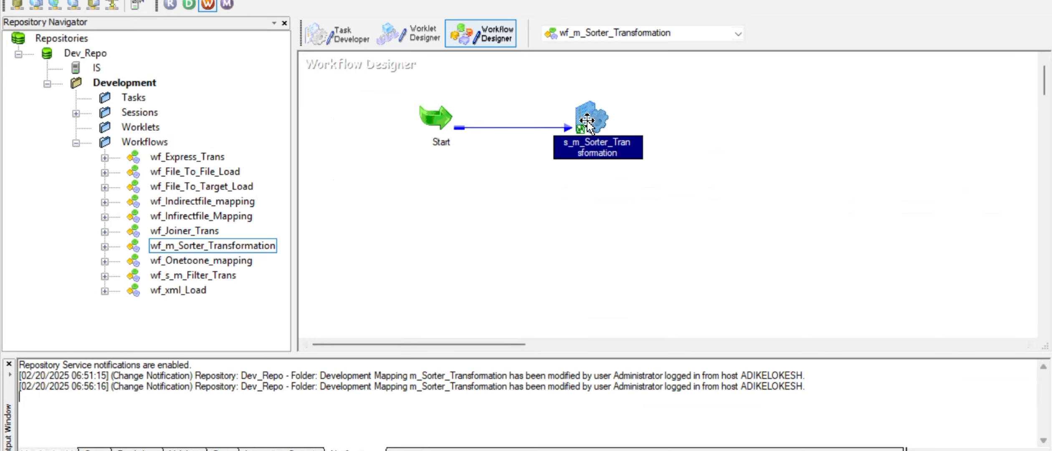
right_click(587, 120)
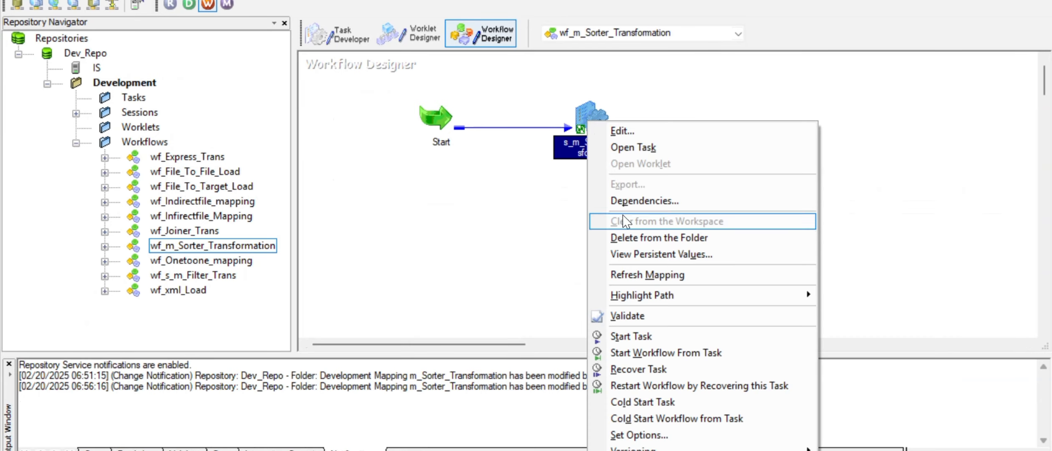
click(663, 276)
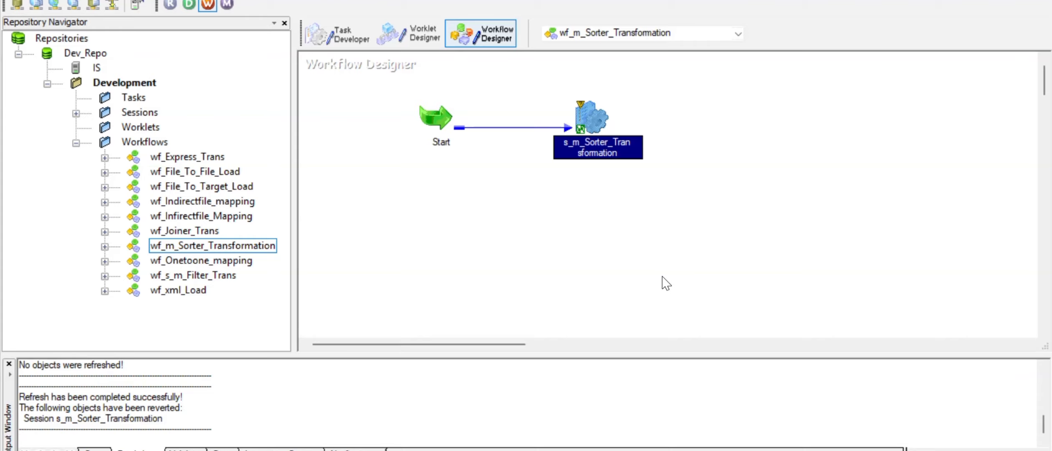
key(ctrl+s)
key(alt+Tab)
key(alt+Tab)
key(alt+Tab)
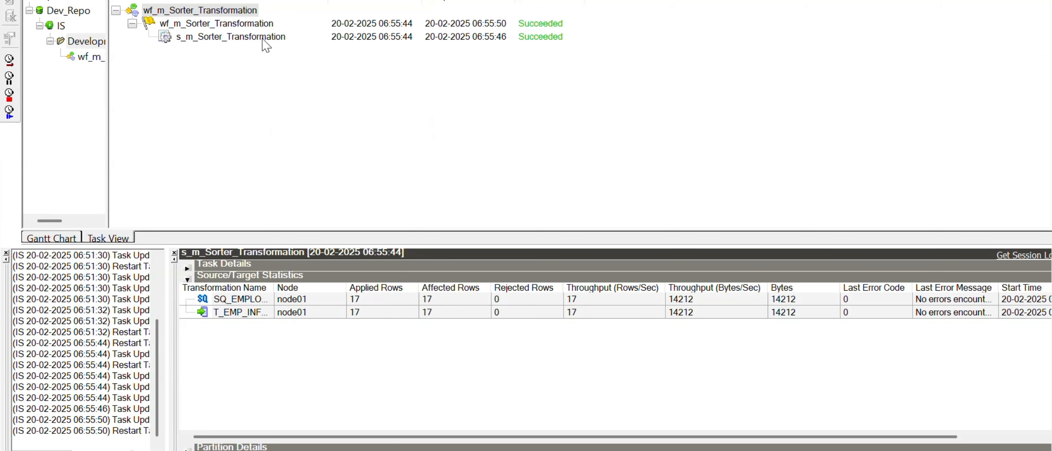
right_click(264, 40)
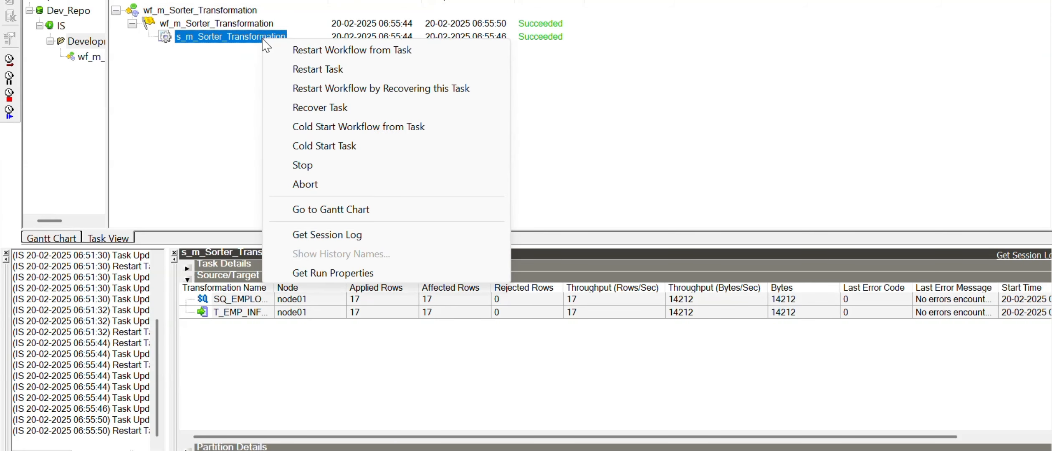
click(301, 75)
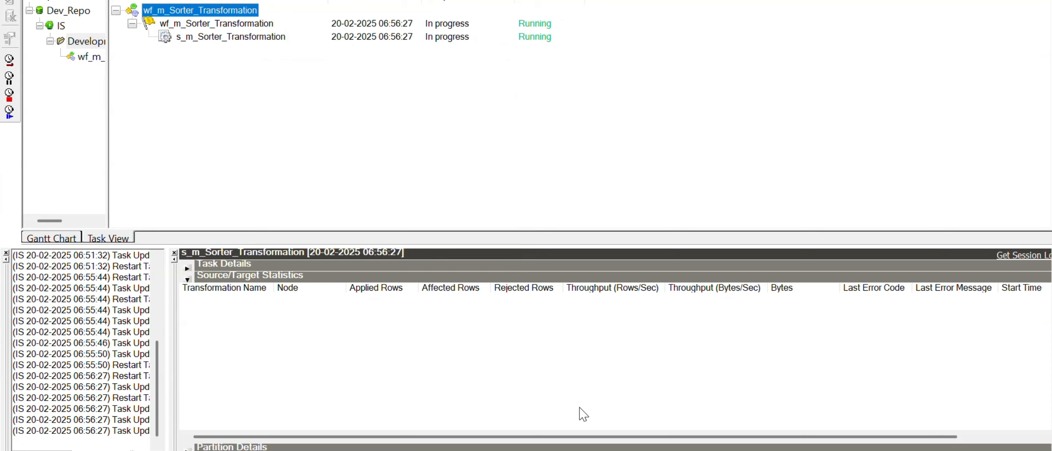
- Rerun the t_Emp_info1 query to see rows in descending ID order, then switch windows
click(515, 447)
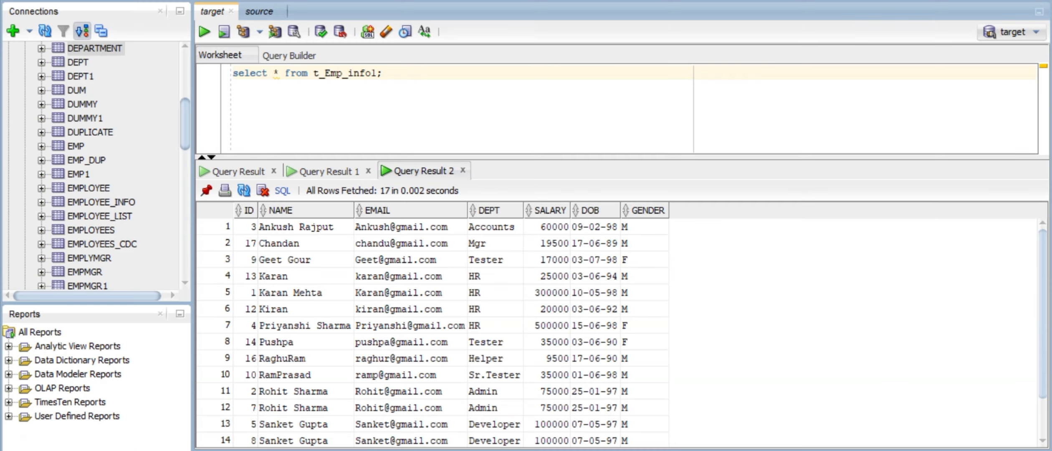
click(204, 32)
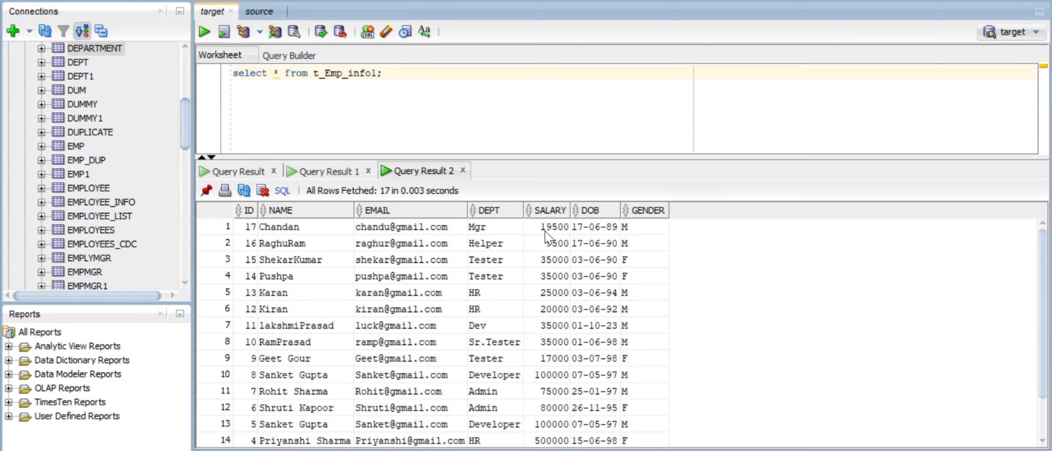
key(alt+Tab)
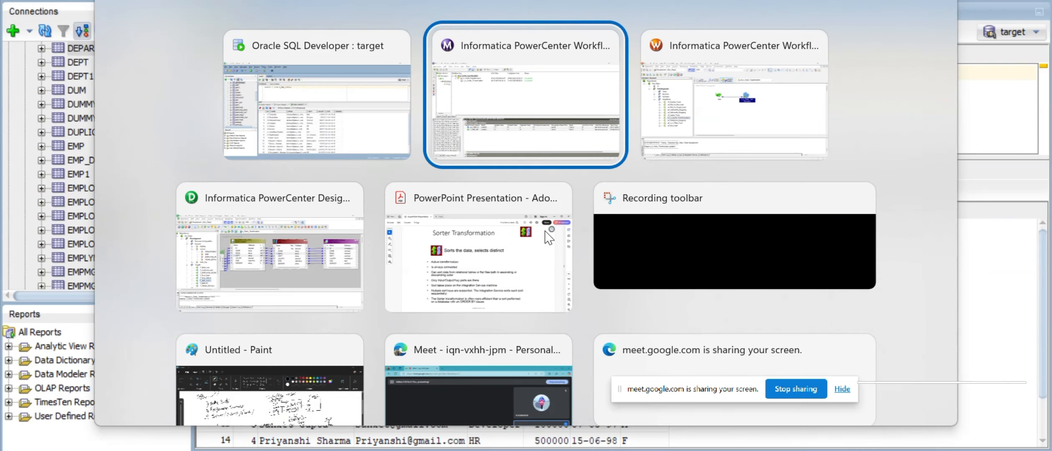
- Replace SRTTRANS's ID sort key with SALARY sorted Descending
key(alt+Tab)
key(alt+Tab)
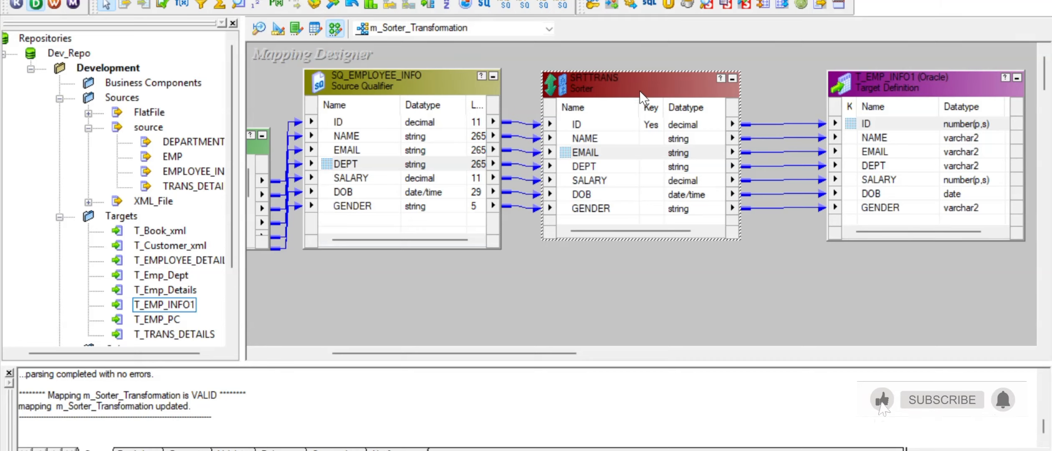
double_click(643, 96)
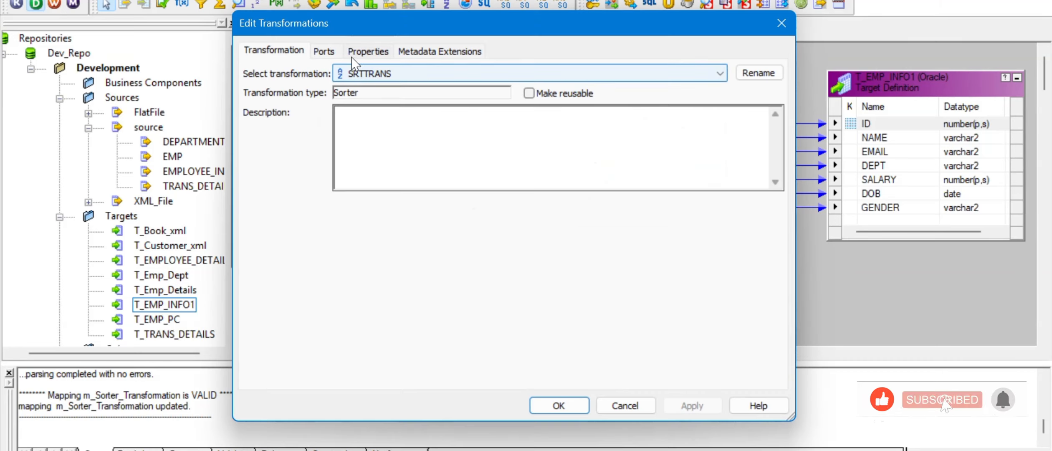
click(334, 55)
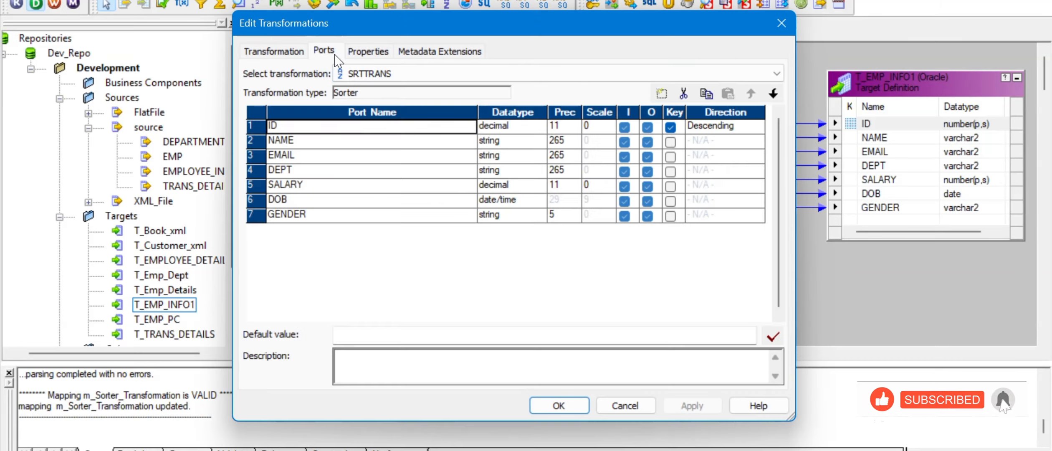
click(671, 127)
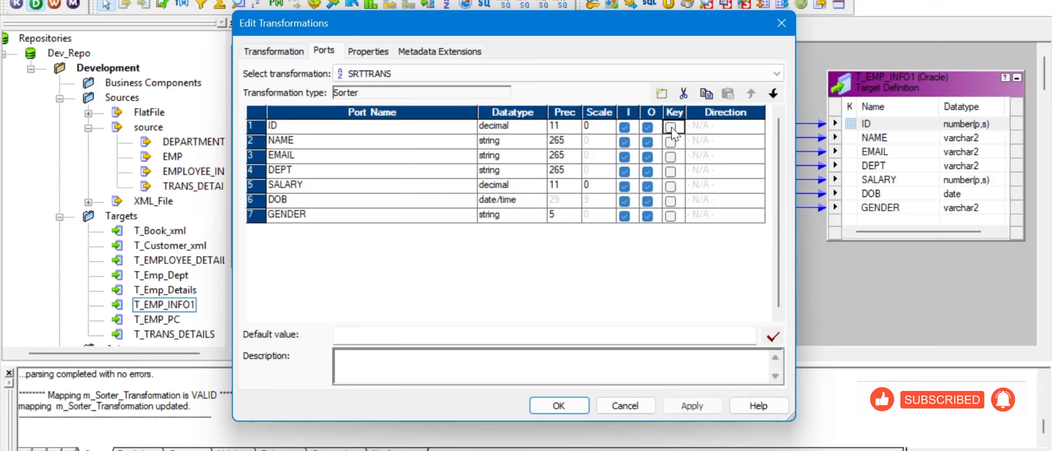
click(674, 187)
click(674, 187)
click(726, 186)
click(726, 187)
click(724, 210)
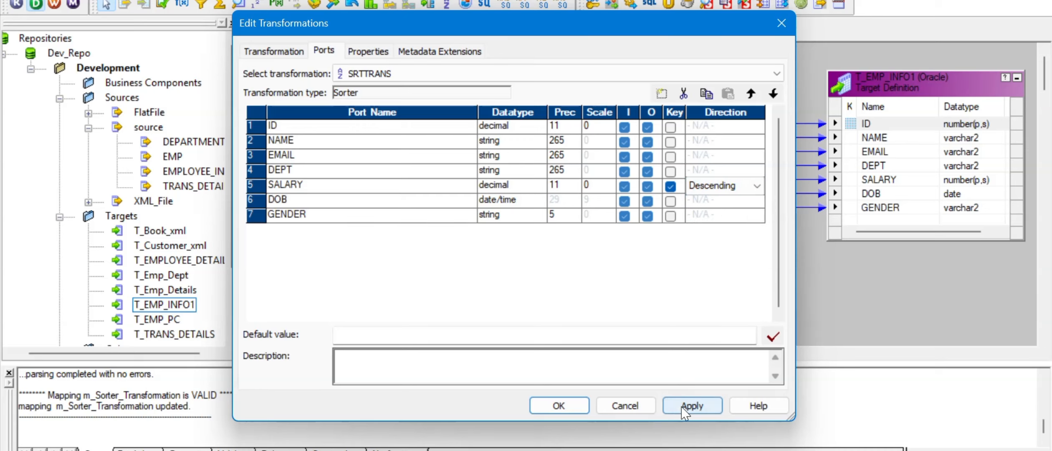
click(693, 406)
click(562, 408)
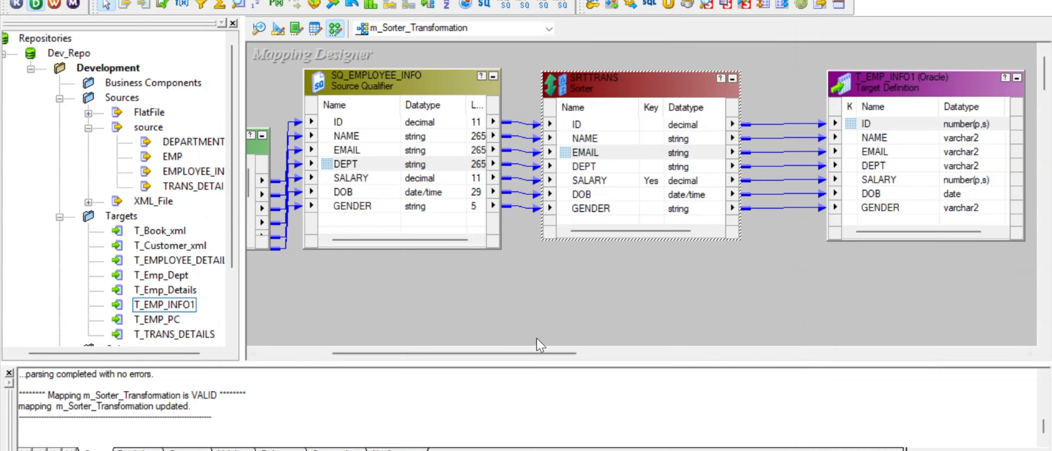
- Refresh the sorter session's mapping in Workflow Manager and save it
key(alt+Tab)
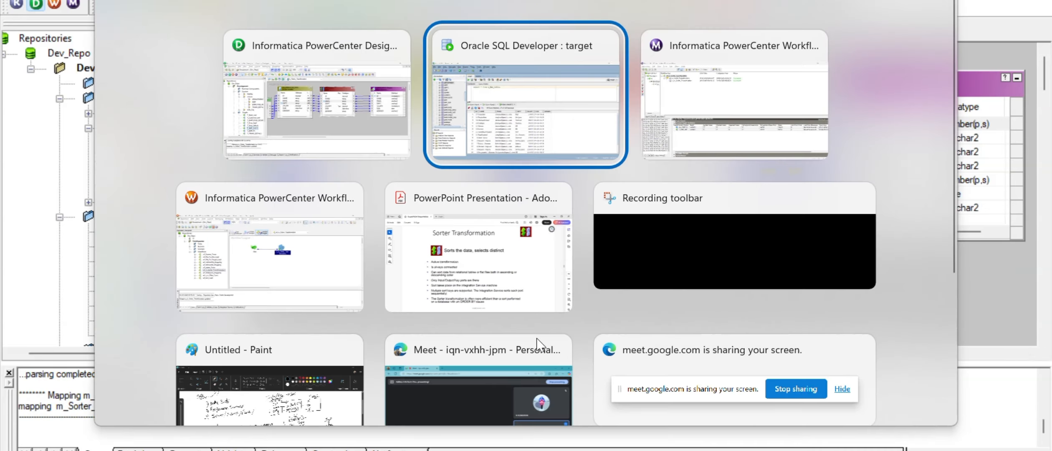
key(alt+Tab)
key(alt+Tab)
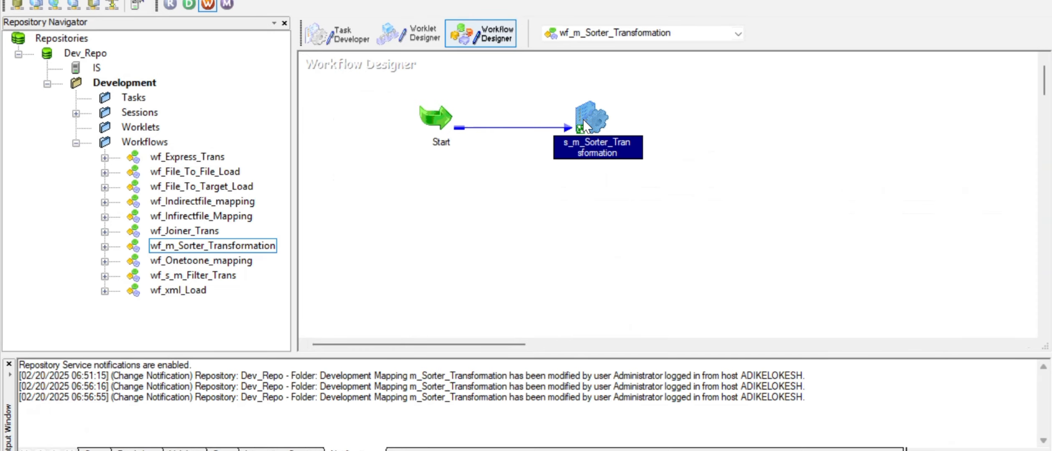
right_click(583, 119)
click(645, 275)
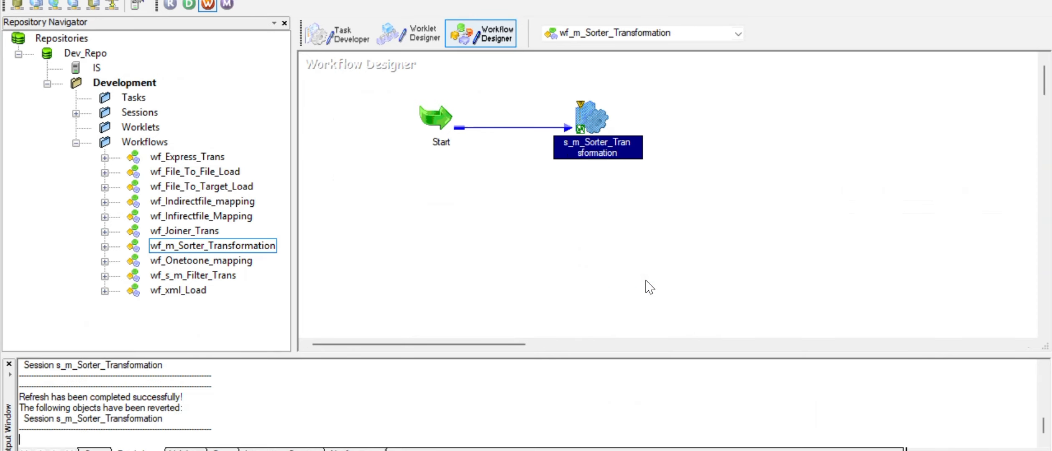
key(ctrl+s)
- Restart s_m_Sorter_Transformation until it succeeds with 17 rows, then bring SQL Developer forward
key(alt+Tab)
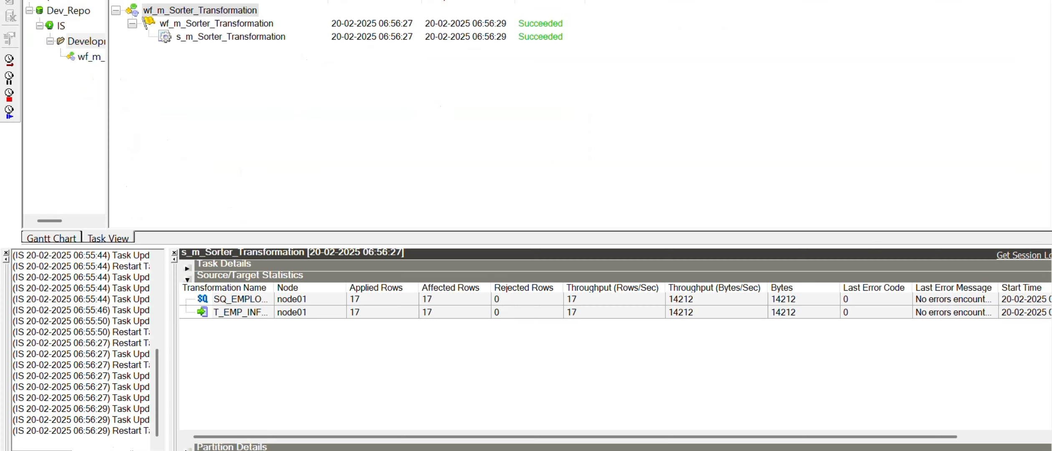
right_click(242, 35)
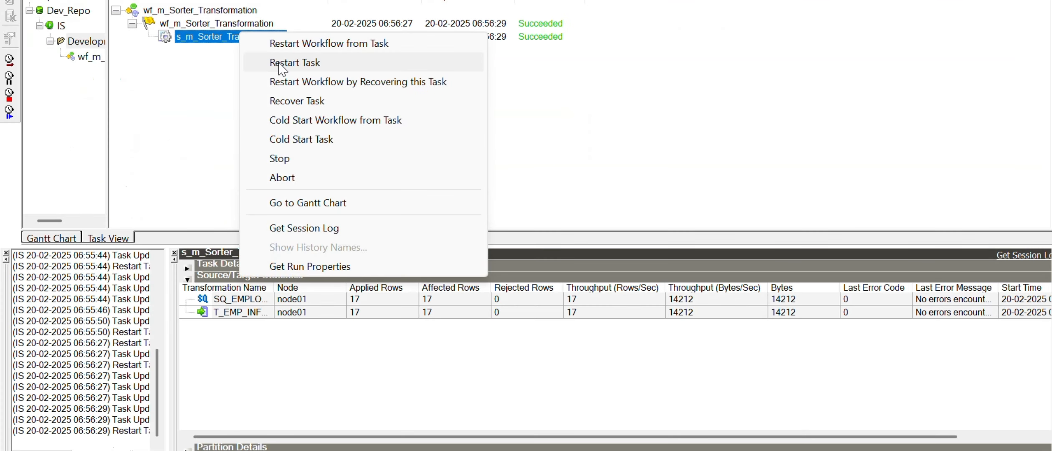
click(279, 63)
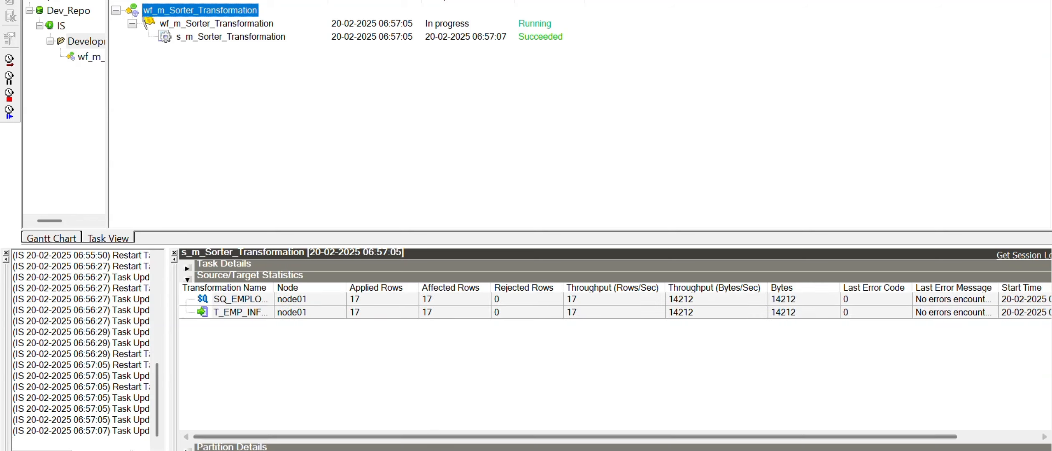
mouse_move(515, 450)
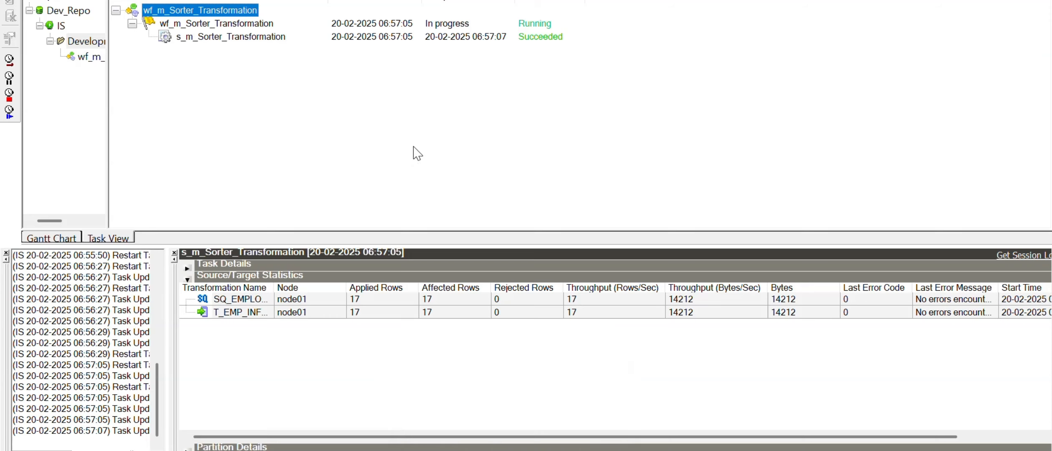
click(316, 300)
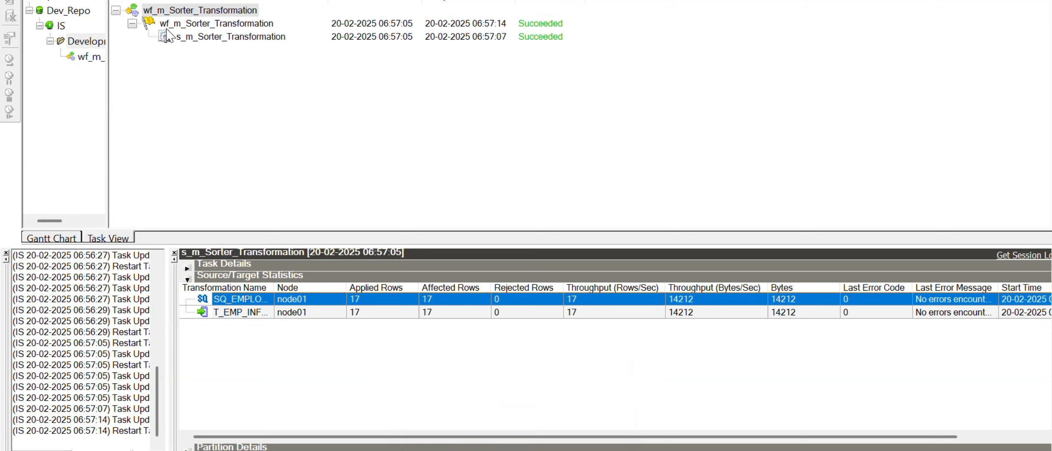
click(441, 409)
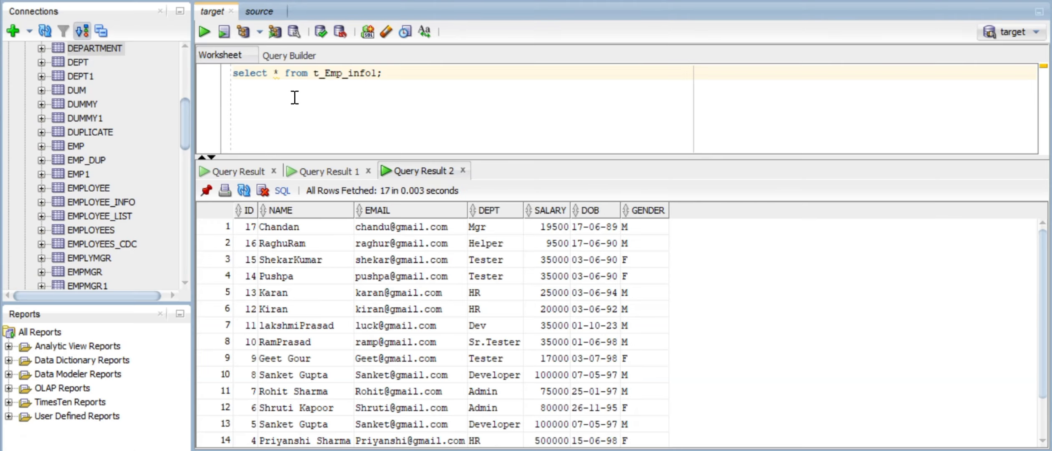
- Rerun select * from t_Emp_info1 and check SALARY descends from 500000 to 9500
click(204, 38)
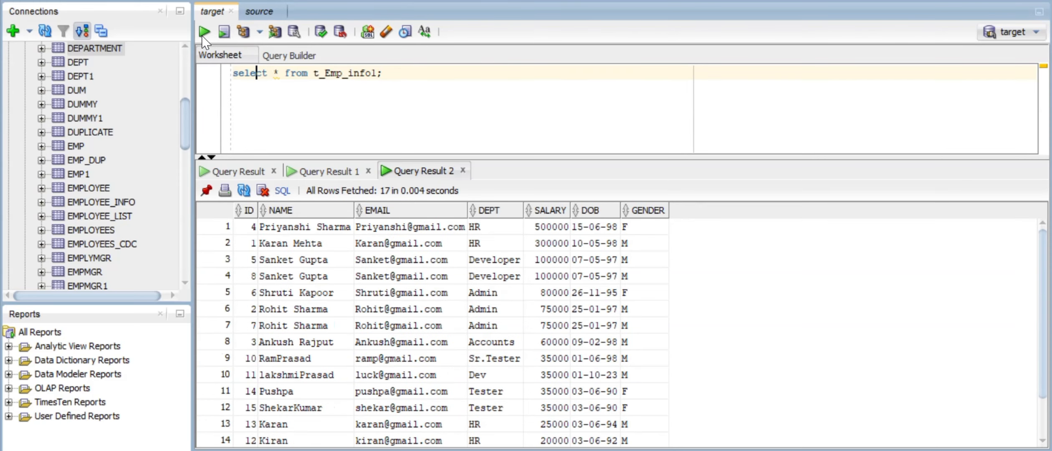
drag(543, 228, 559, 412)
drag(563, 423, 568, 250)
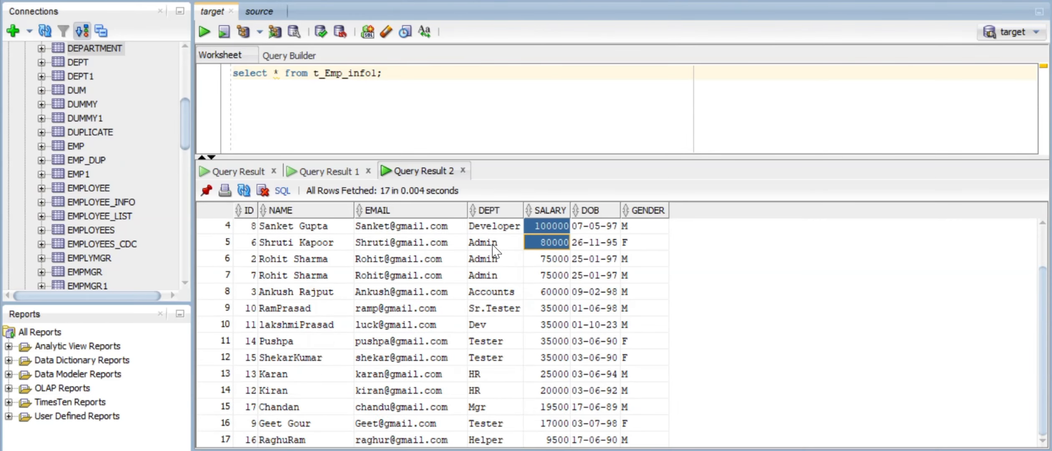
click(492, 244)
scroll(492, 245, up, 1)
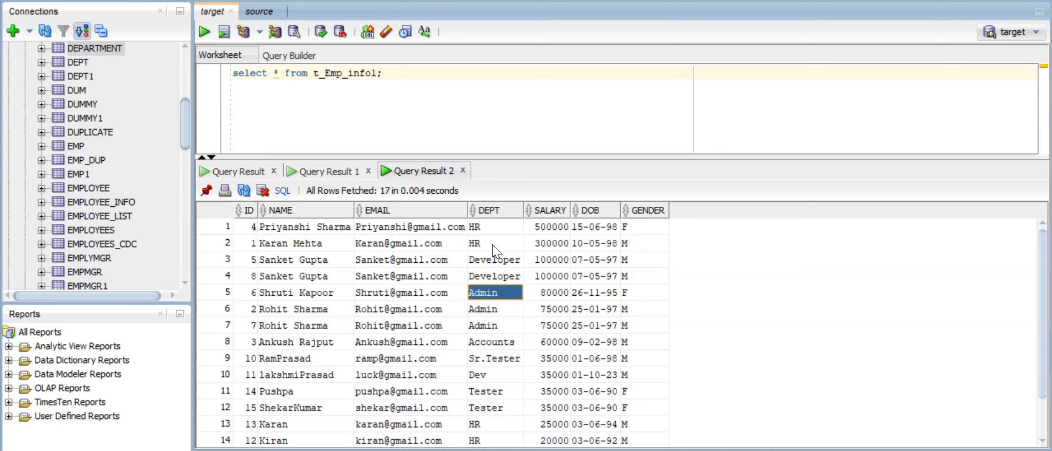
- On a new line, write and run 'select name, salary from t_Emp_info1 order by name, salary asc;'
click(357, 102)
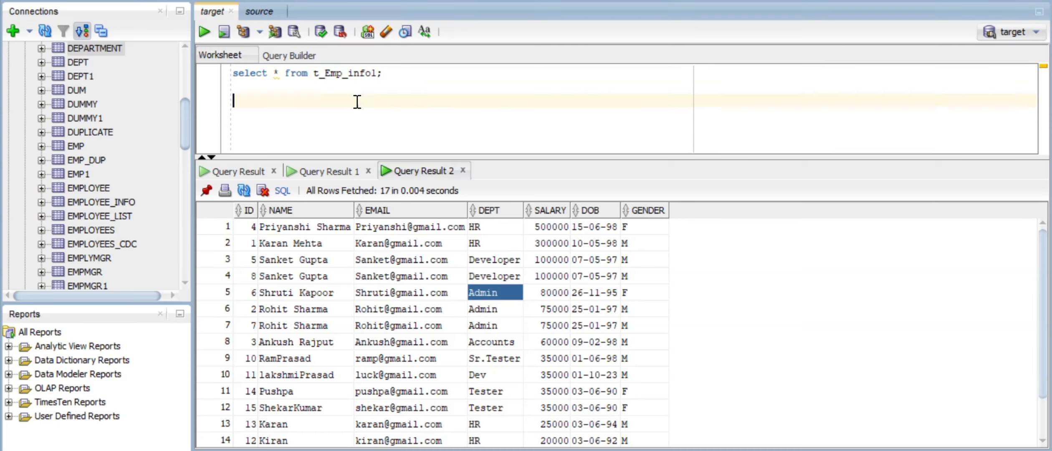
text(select)
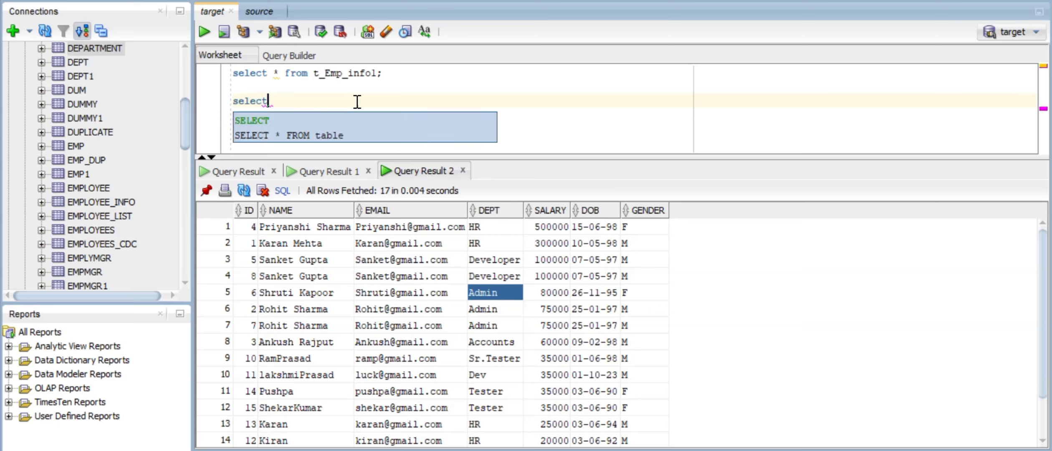
text( name,)
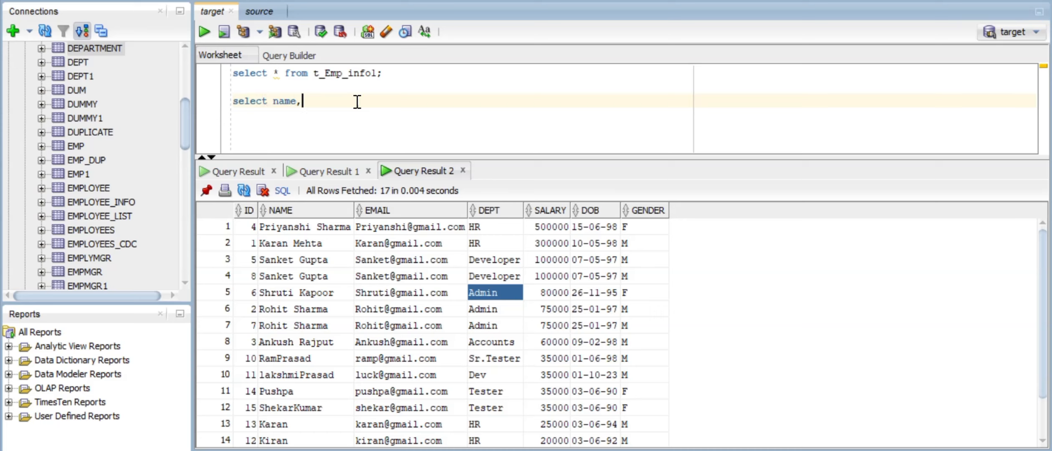
text( salary from)
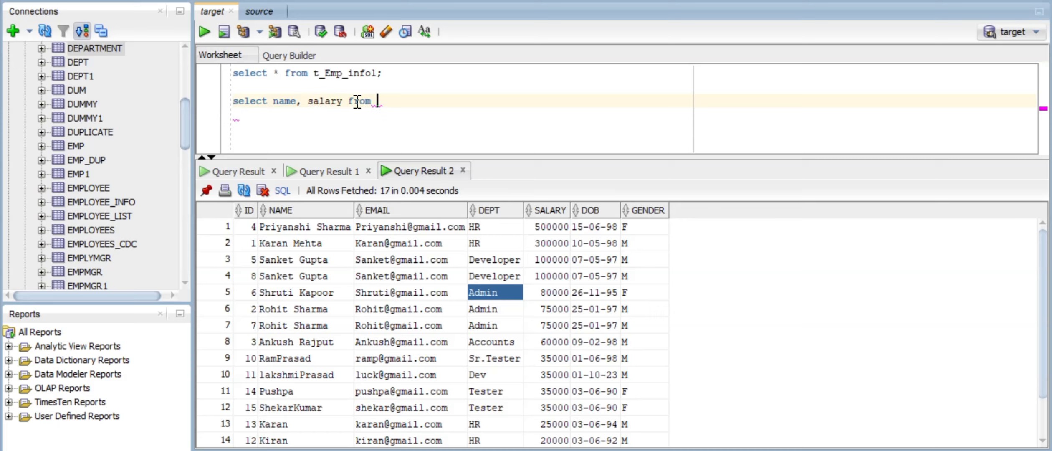
double_click(352, 73)
key(ctrl+c)
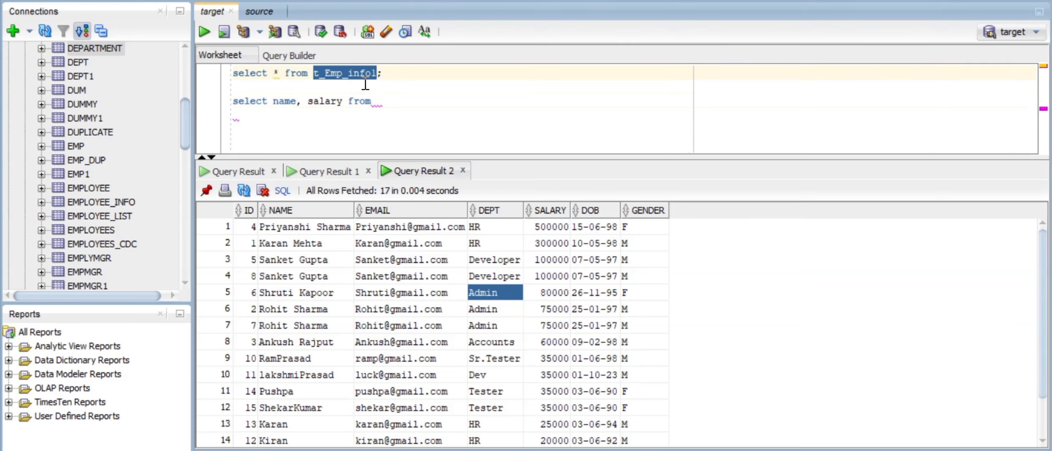
click(382, 100)
key(ctrl+v)
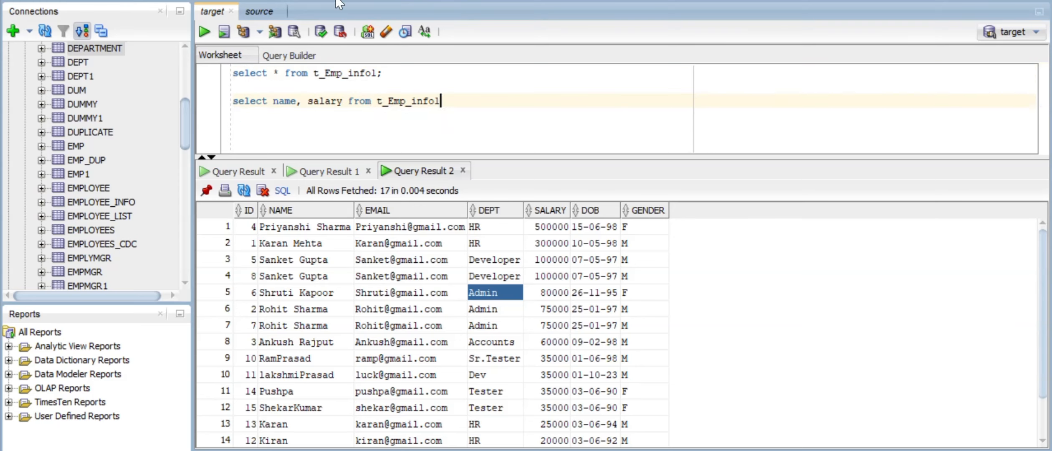
text(order by n)
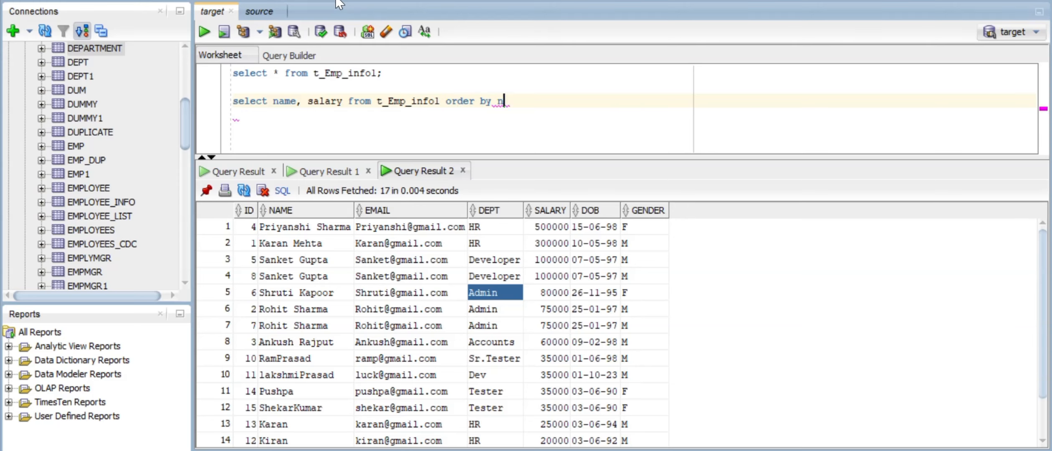
text(ame, salary )
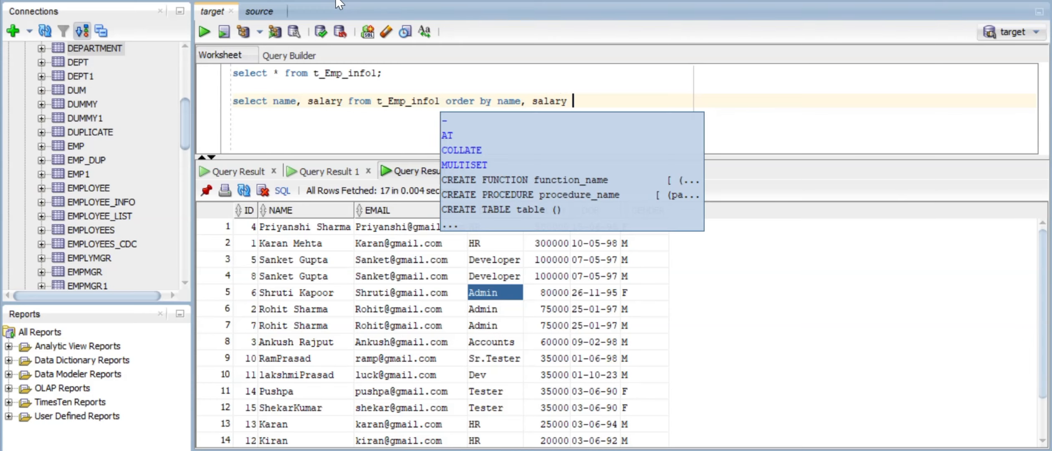
text(asc)
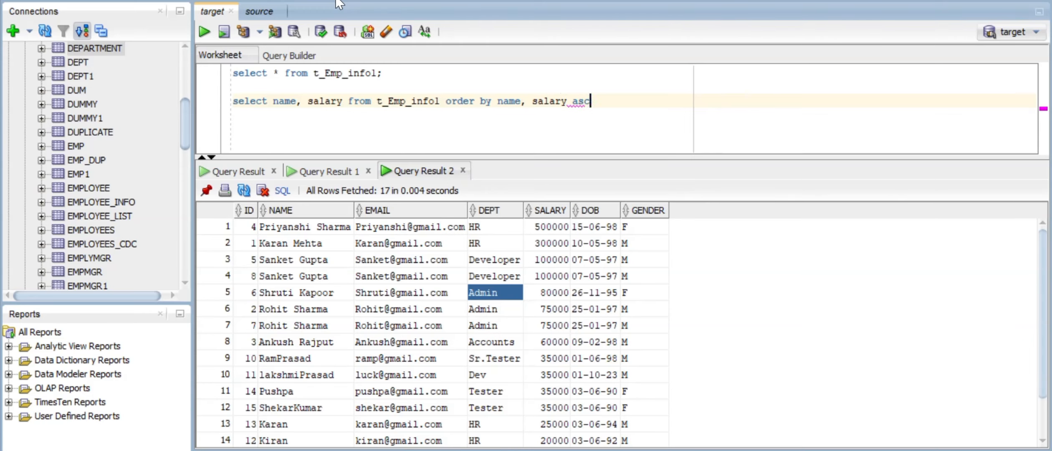
text(;)
key(ctrl+Return)
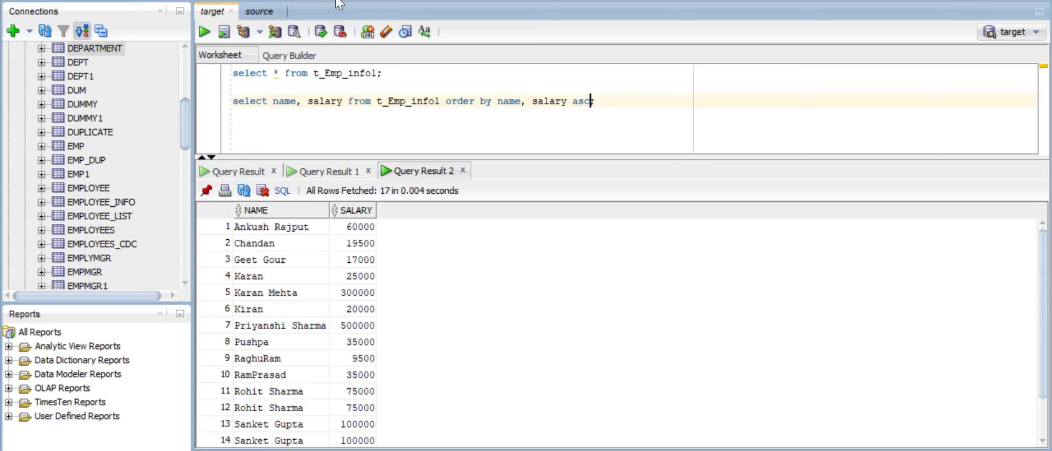
- Change the salary sort to desc, rerun the query and scroll through the results
text(desc)
key(ctrl+Return)
scroll(334, 354, down, 1)
scroll(336, 355, up, 1)
- Trim the sort clause and run it by name desc, then by salary desc
click(574, 101)
key(BackSpace)
key(BackSpace)
key(BackSpace)
key(BackSpace)
key(BackSpace)
key(BackSpace)
key(BackSpace)
key(BackSpace)
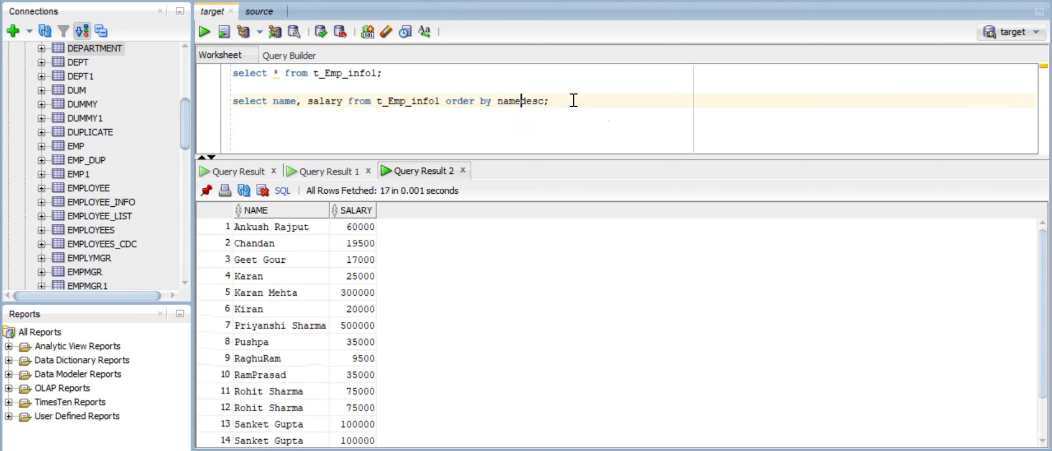
key(ctrl+Return)
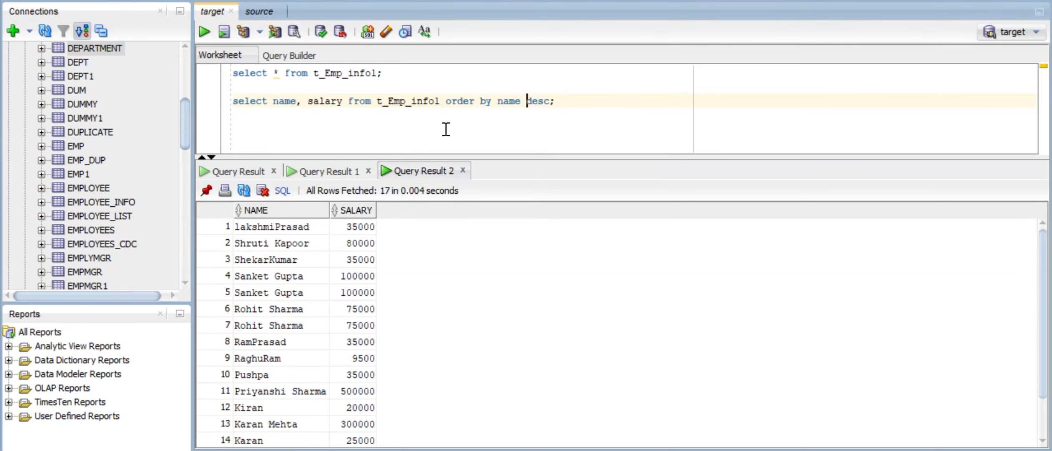
key(BackSpace)
key(BackSpace)
key(BackSpace)
key(BackSpace)
text(salary)
key(ctrl+Return)
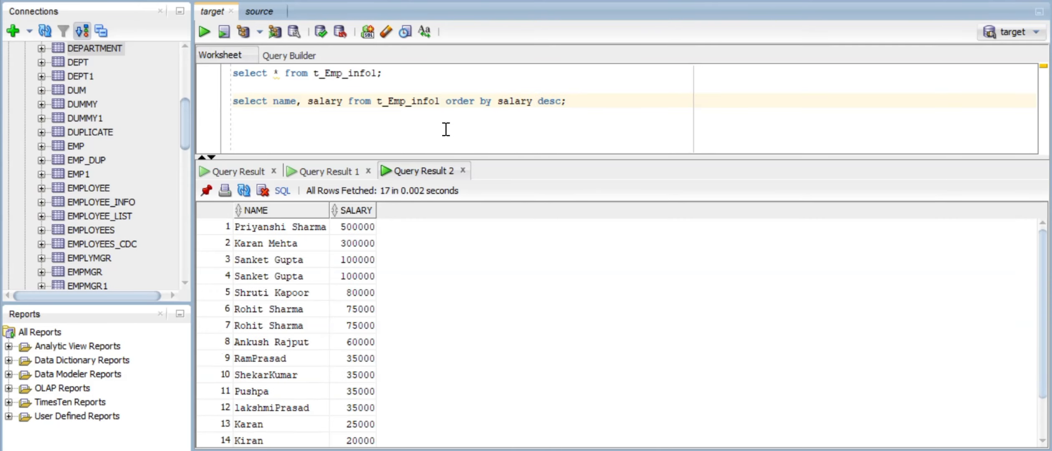
- Check the top salaries, then edit the clause to 'order by salary, name desc' and run it
drag(358, 229, 324, 394)
scroll(324, 394, up, 1)
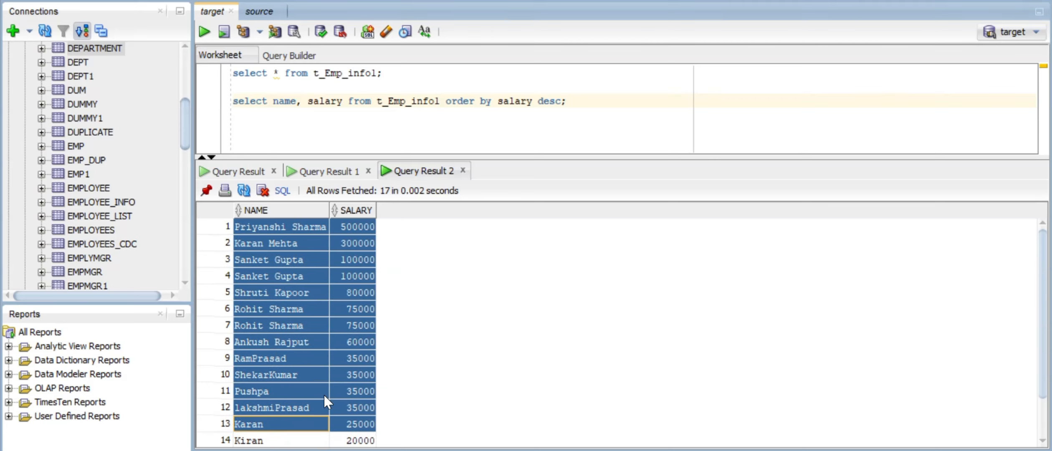
click(563, 98)
key(Left)
key(Left)
key(Left)
key(Left)
key(Left)
key(Left)
key(Right)
key(Right)
key(Right)
key(Right)
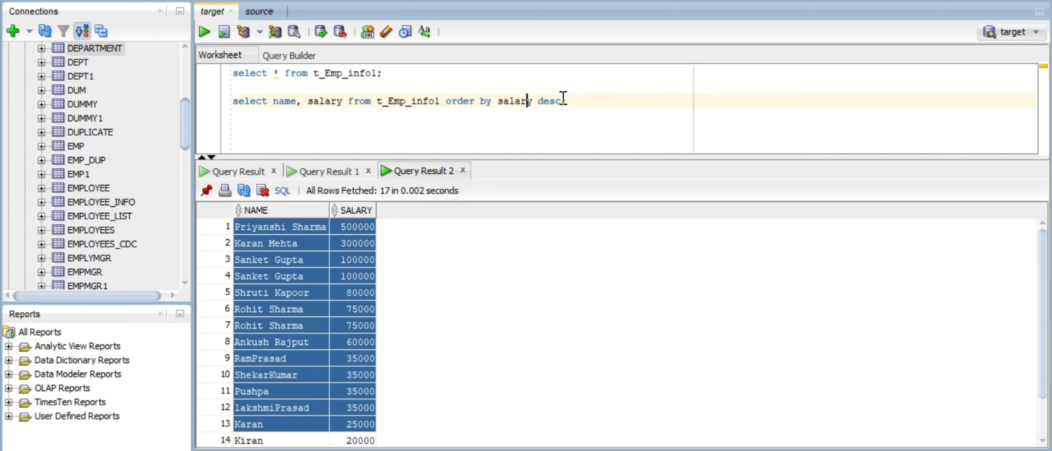
key(Left)
text(, name)
key(ctrl+Return)
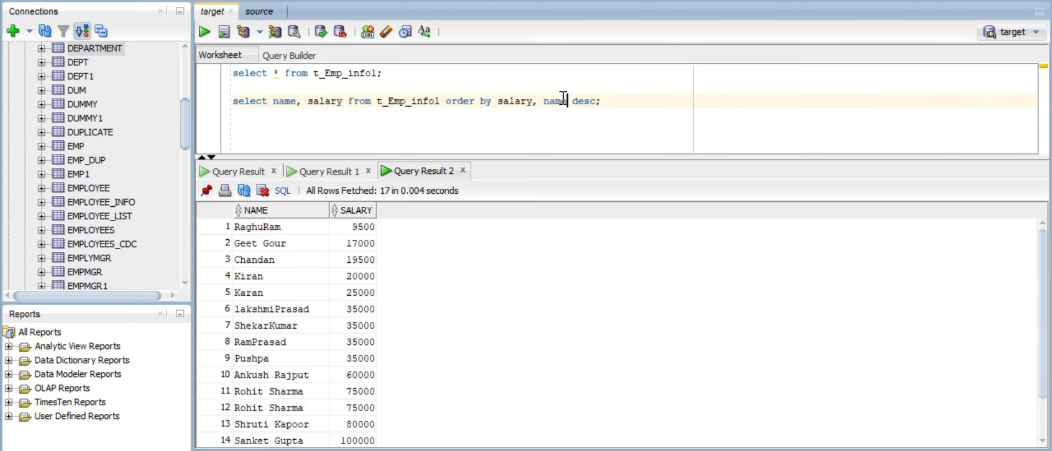
- Insert desc after salary so it reads 'salary desc, name desc', run it, and check the results
click(534, 103)
text(a)
key(BackSpace)
text(desc)
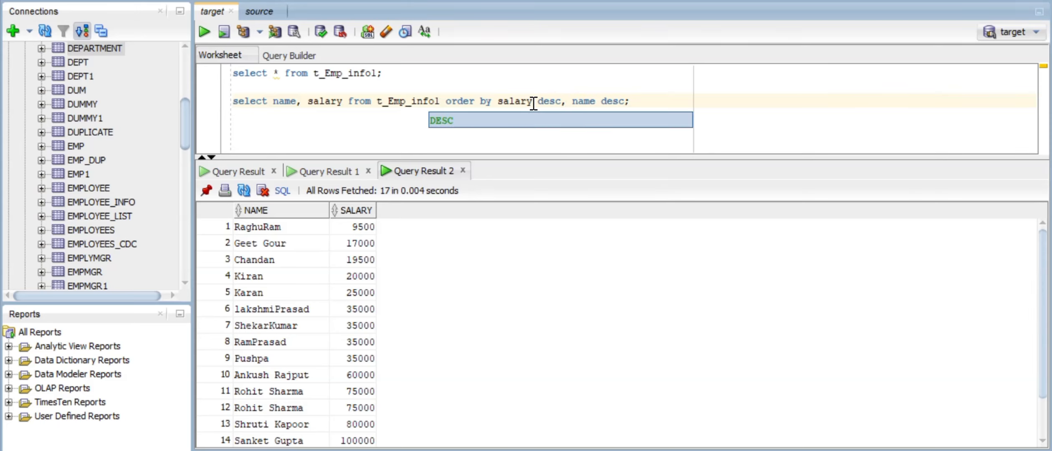
key(ctrl+Return)
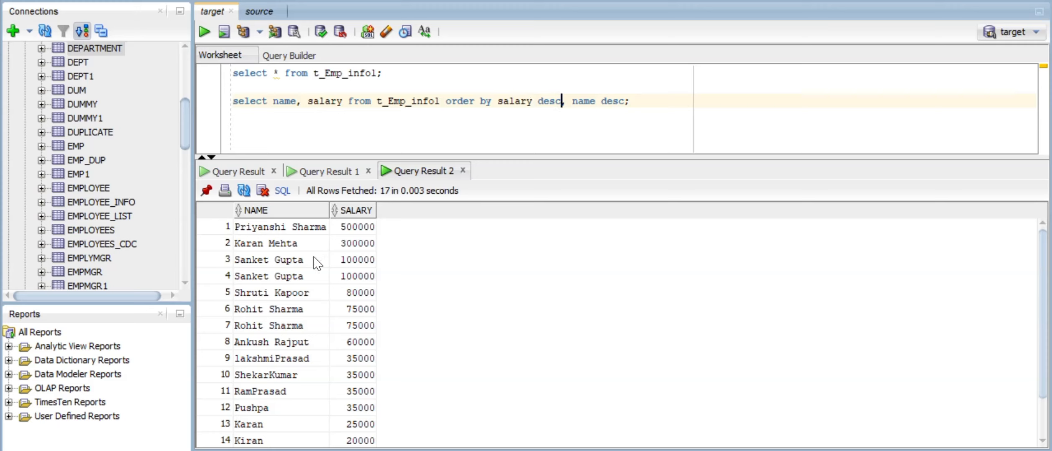
click(257, 291)
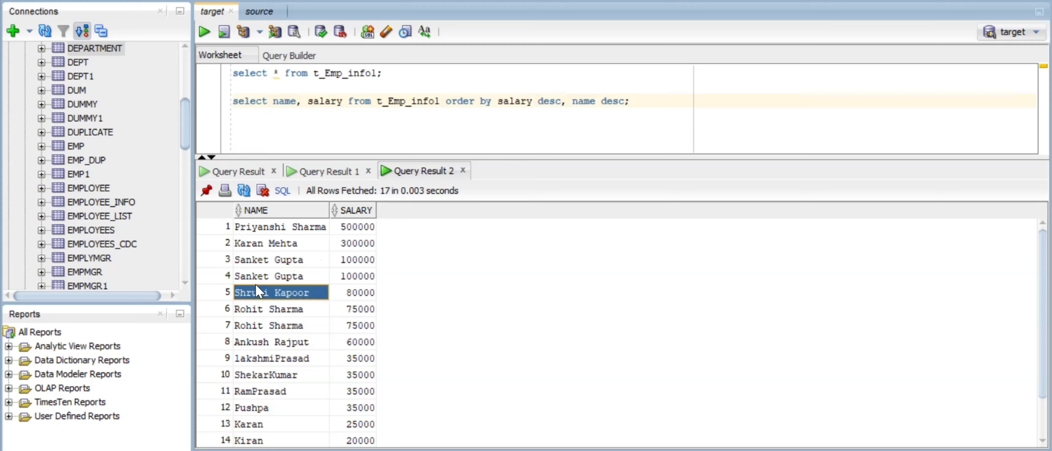
scroll(256, 290, down, 1)
scroll(258, 290, up, 1)
- Highlight the 'salary desc, name desc' sort clause and its salary desc part to explain it
drag(502, 102, 631, 102)
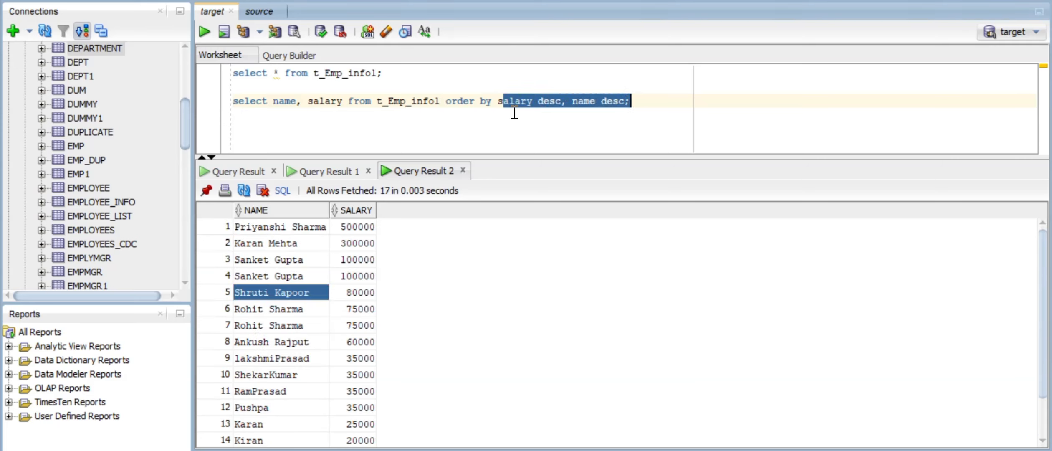
drag(498, 102, 631, 102)
click(556, 115)
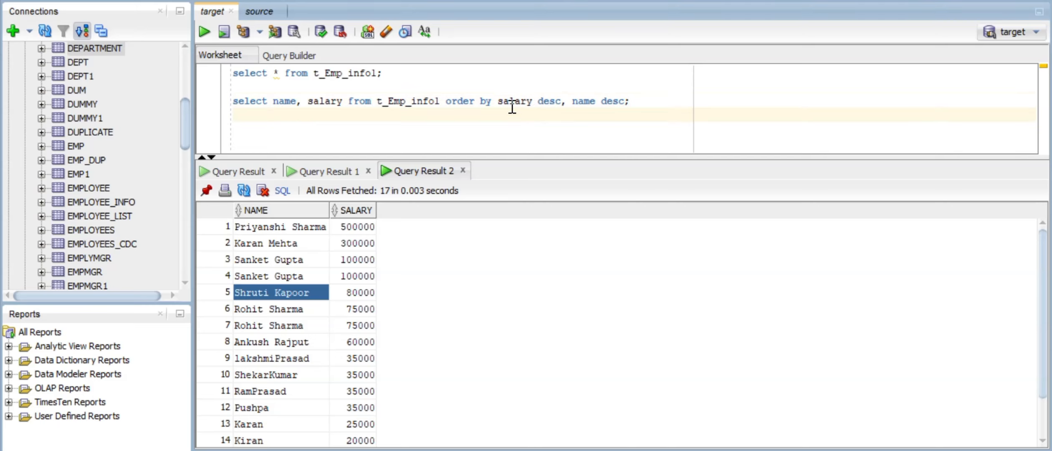
drag(496, 102, 574, 101)
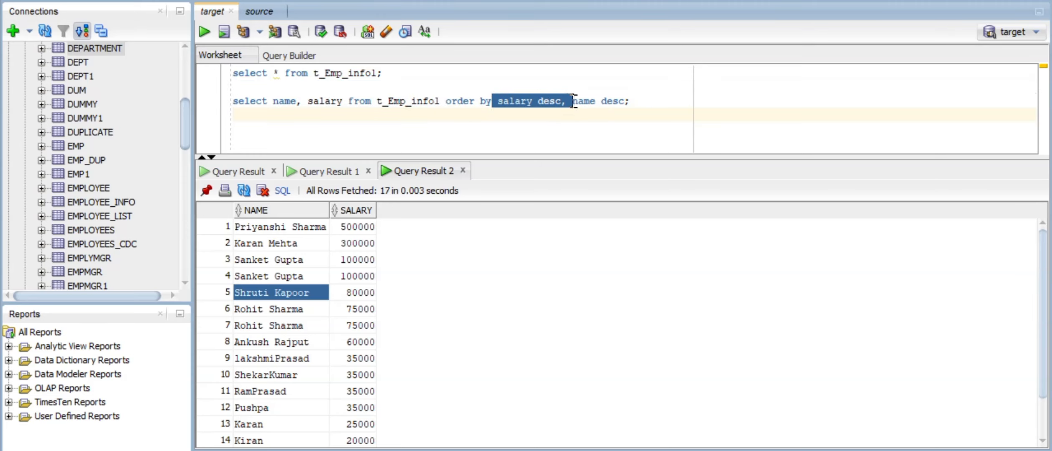
click(529, 112)
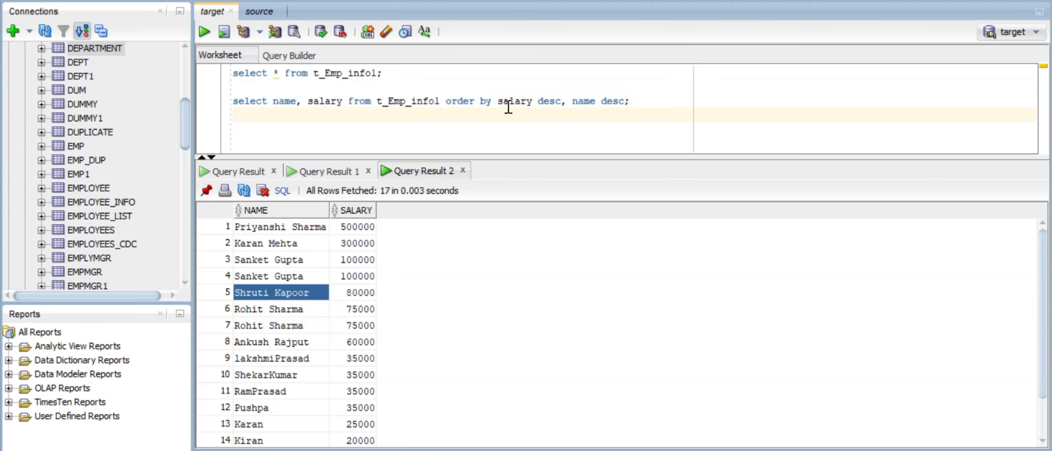
drag(496, 102, 651, 102)
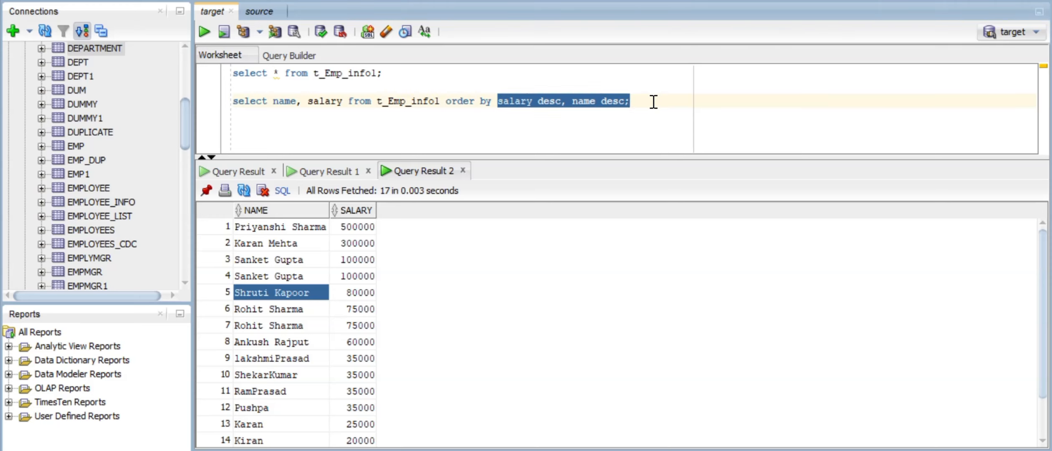
click(654, 102)
- Rerun the query and highlight the result salaries and names to show the descending order
key(ctrl+Return)
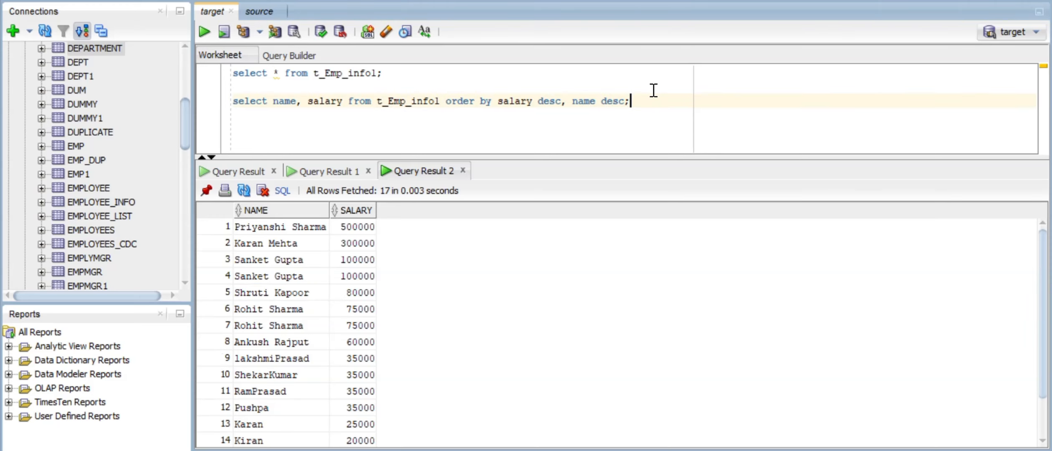
drag(358, 231, 379, 385)
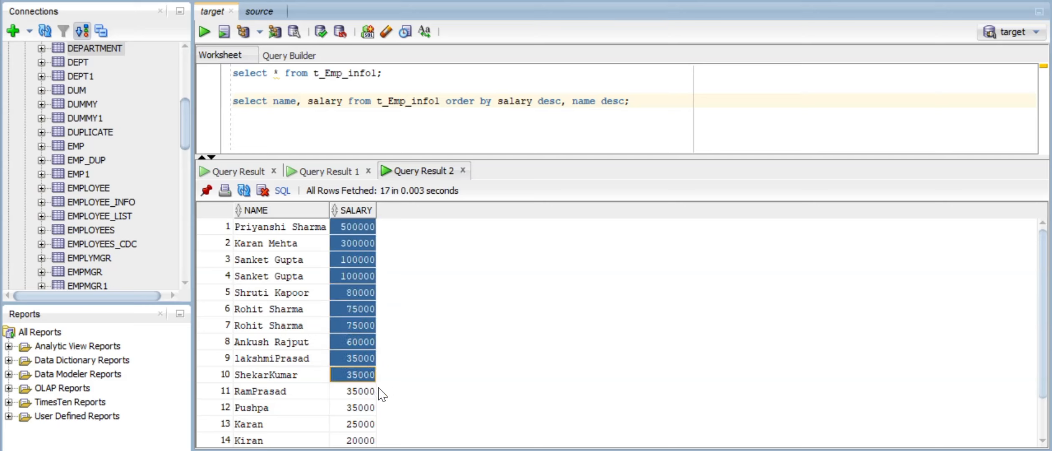
click(252, 229)
drag(252, 230, 256, 420)
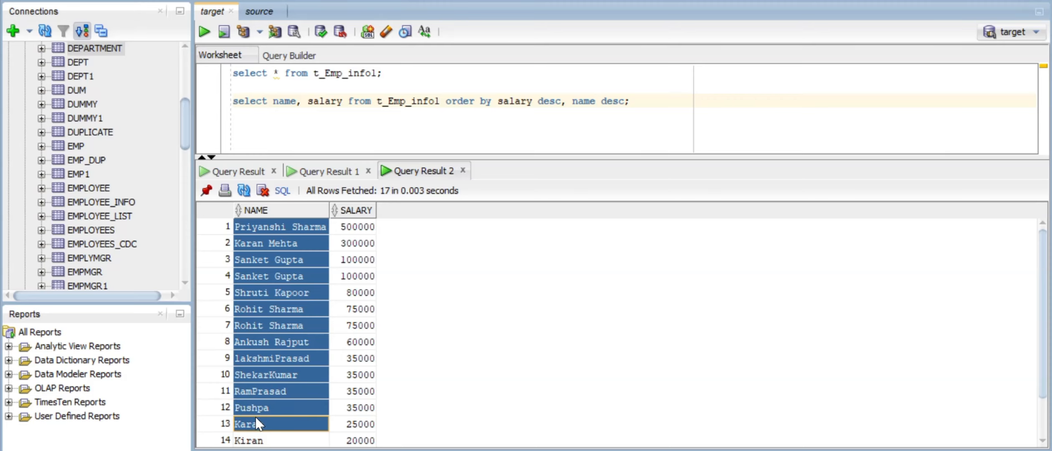
click(366, 309)
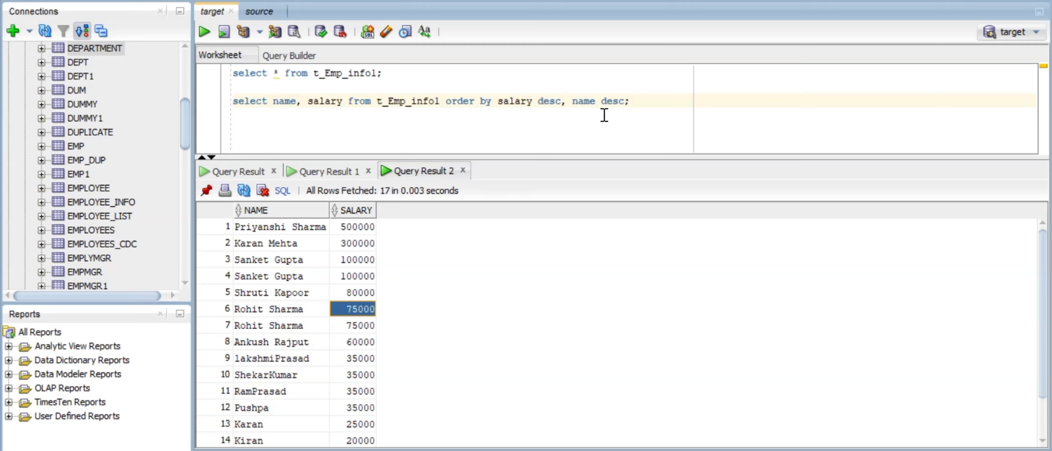
- Delete ', name desc' so the query ends 'order by salary desc;'
click(625, 100)
key(BackSpace)
key(BackSpace)
key(BackSpace)
key(BackSpace)
key(BackSpace)
key(BackSpace)
key(BackSpace)
key(BackSpace)
key(BackSpace)
key(BackSpace)
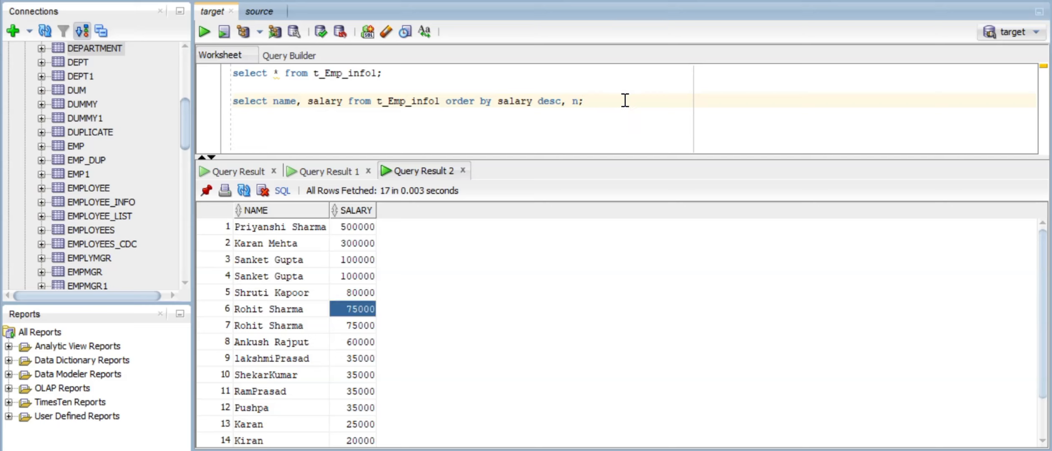
key(BackSpace)
- Highlight the names and salaries in the results, from 500000 in row 1 downward
drag(267, 233, 267, 449)
drag(364, 231, 375, 356)
drag(257, 232, 276, 416)
scroll(275, 412, up, 1)
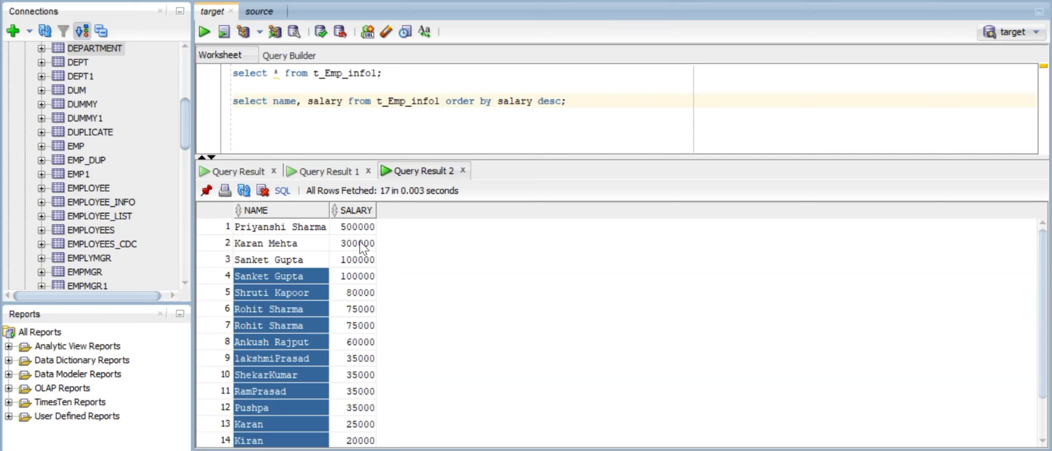
click(364, 231)
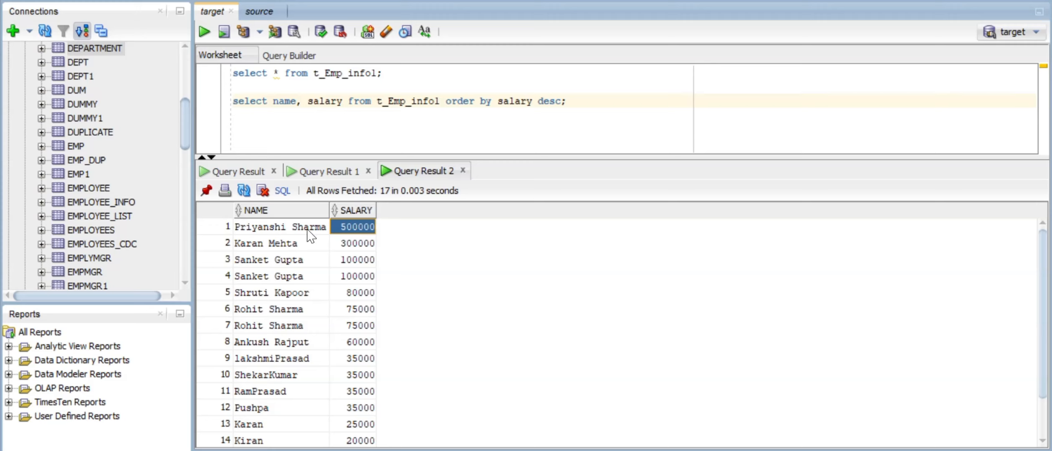
click(283, 229)
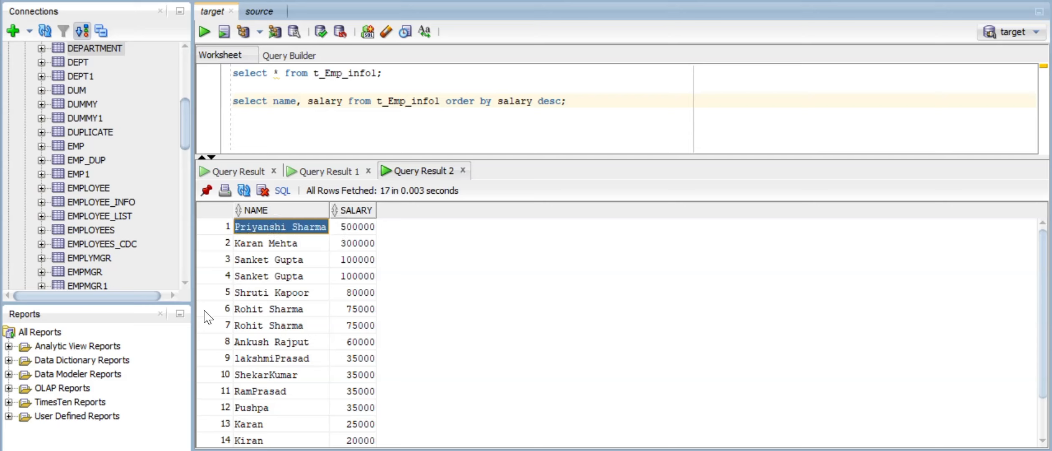
- Append id as a tiebreaker to the ORDER BY and run the query
click(563, 101)
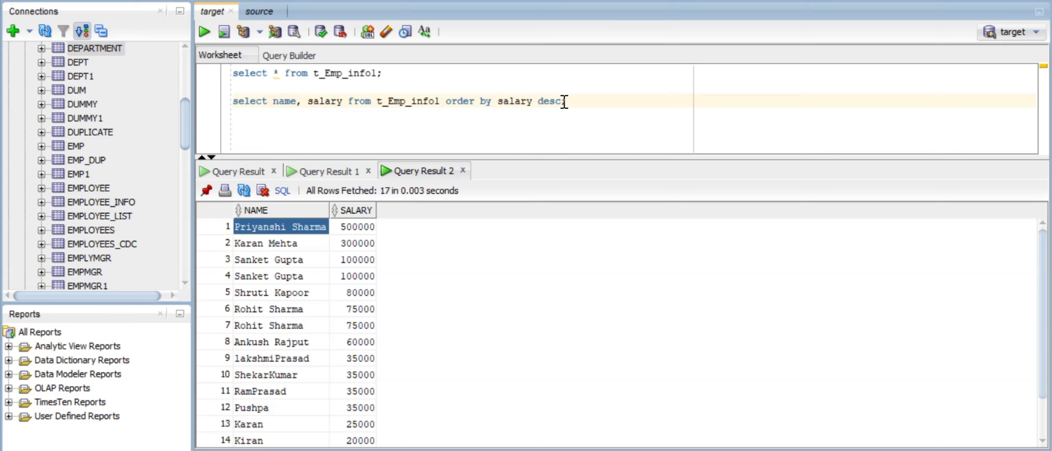
text(;)
text( id)
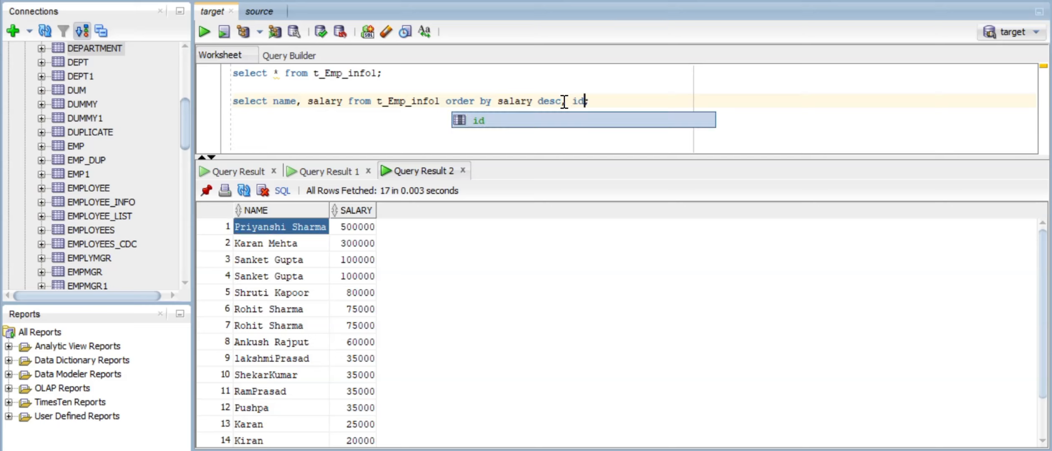
key(ctrl+Return)
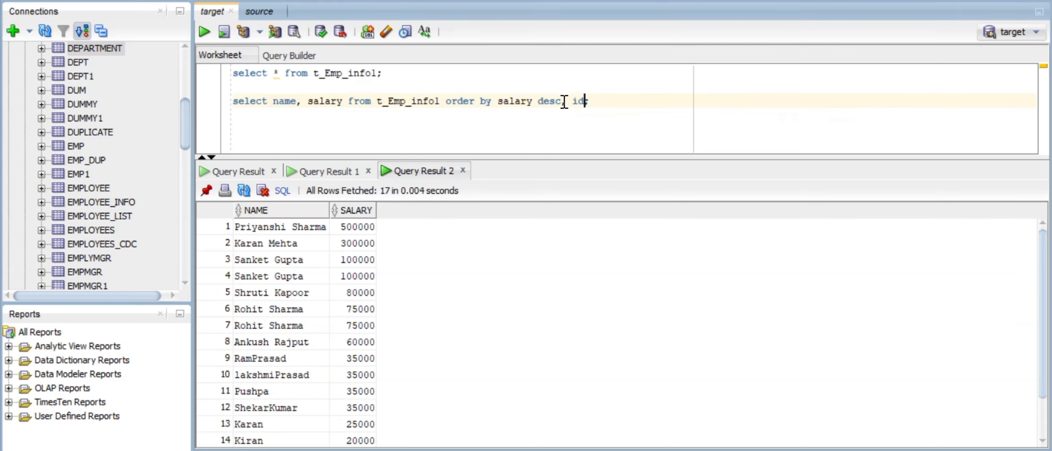
- Add id before name in the SELECT list and rerun to show the ID column
key(Up)
key(Down)
key(Right)
key(Right)
key(Right)
key(Right)
key(Right)
key(Right)
text(id,)
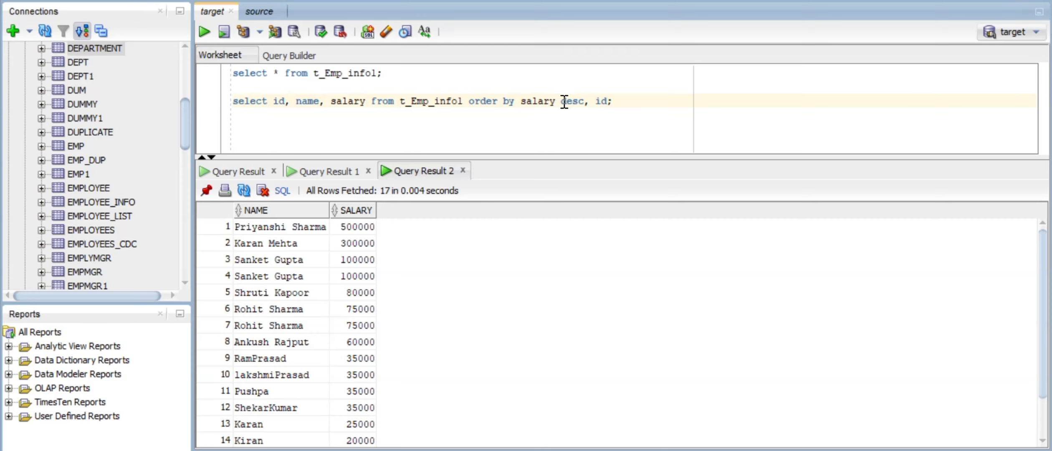
key(ctrl+Return)
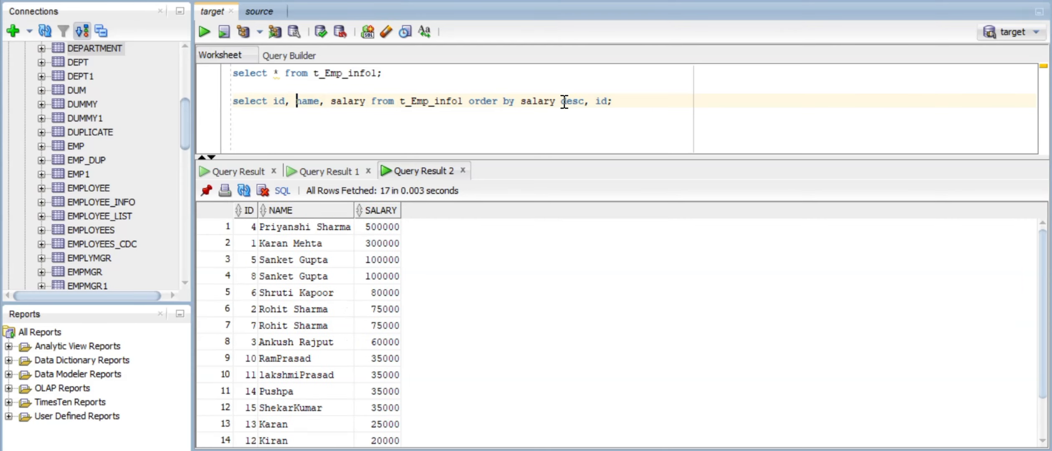
- Highlight the salary desc clause and the top rows' IDs, names and 500000 salary
drag(520, 101, 583, 102)
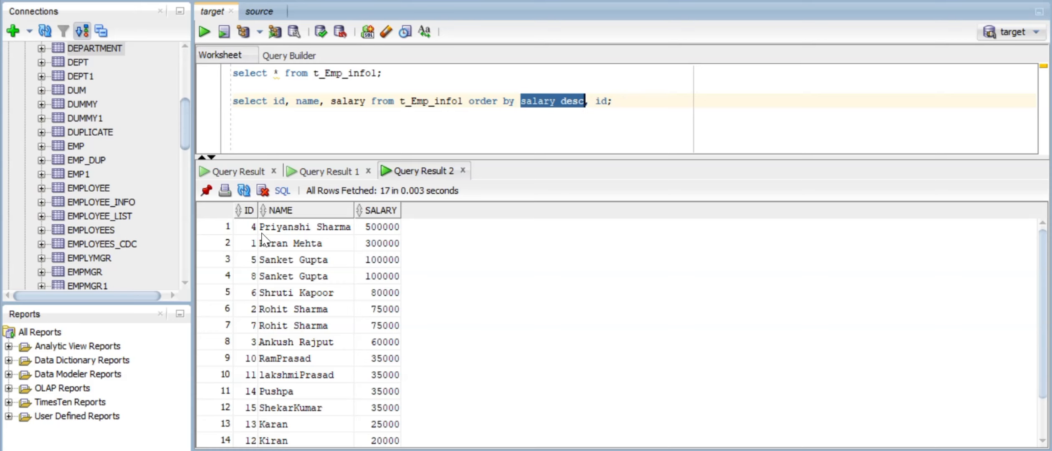
drag(250, 227, 326, 239)
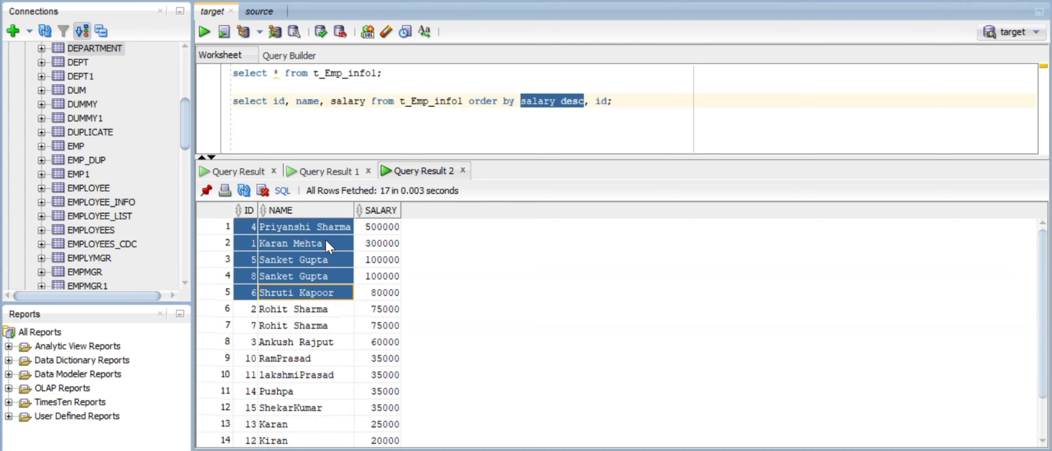
click(382, 227)
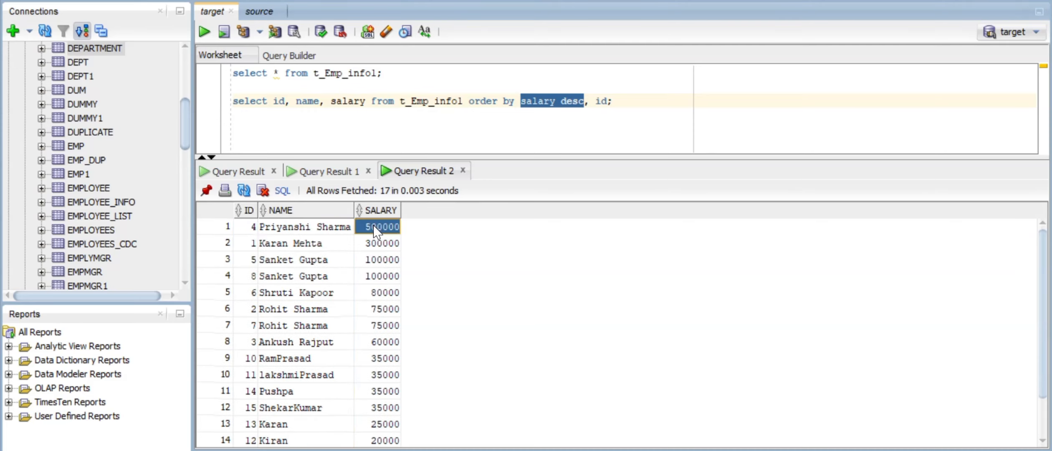
click(618, 105)
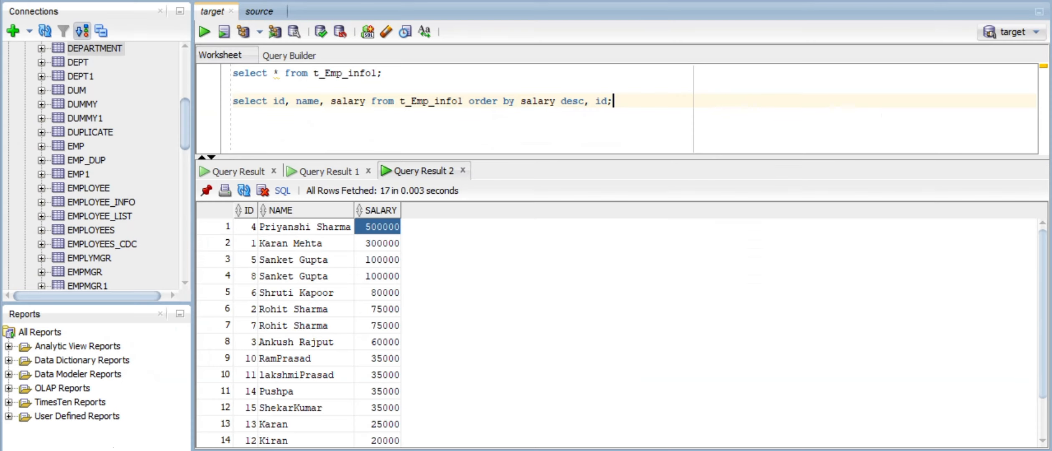
- Rerun select * from employee_info and highlight the department and salary values of the top rows
click(262, 16)
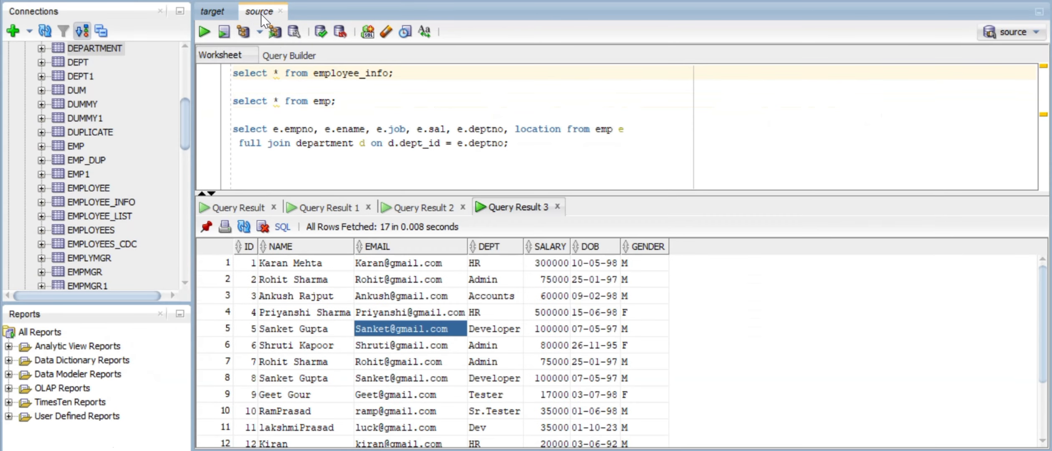
click(204, 31)
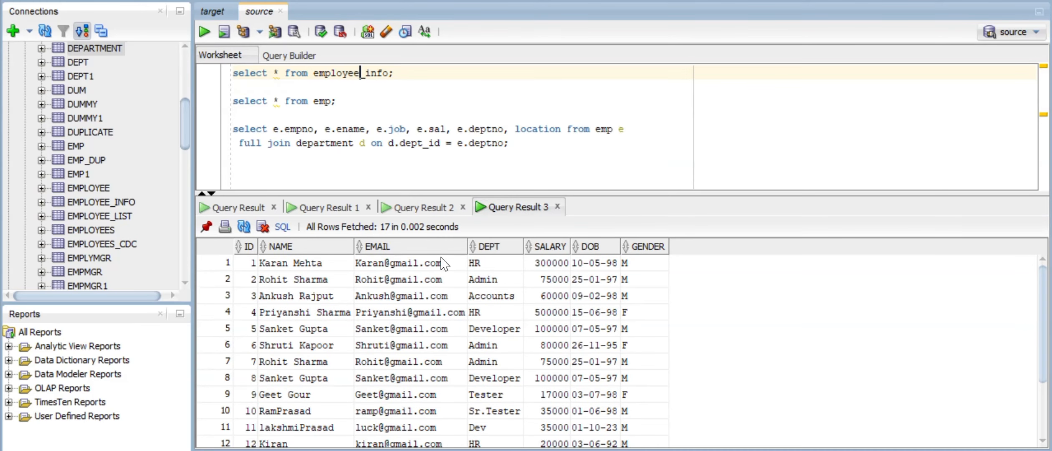
click(545, 265)
drag(511, 266, 516, 402)
click(497, 309)
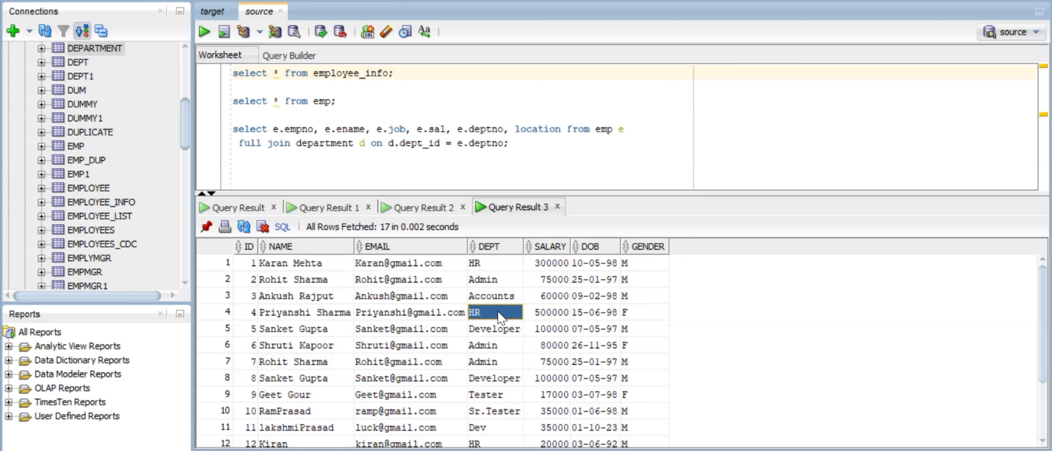
click(491, 264)
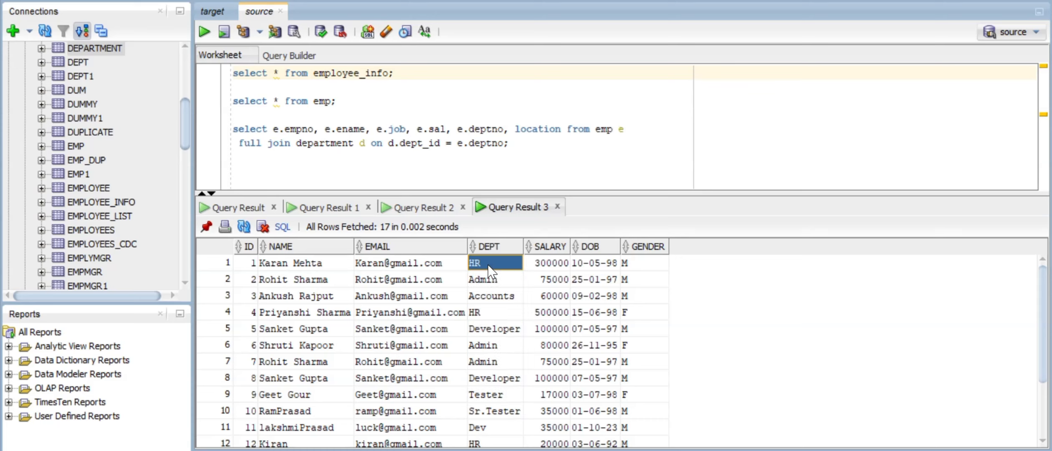
click(543, 266)
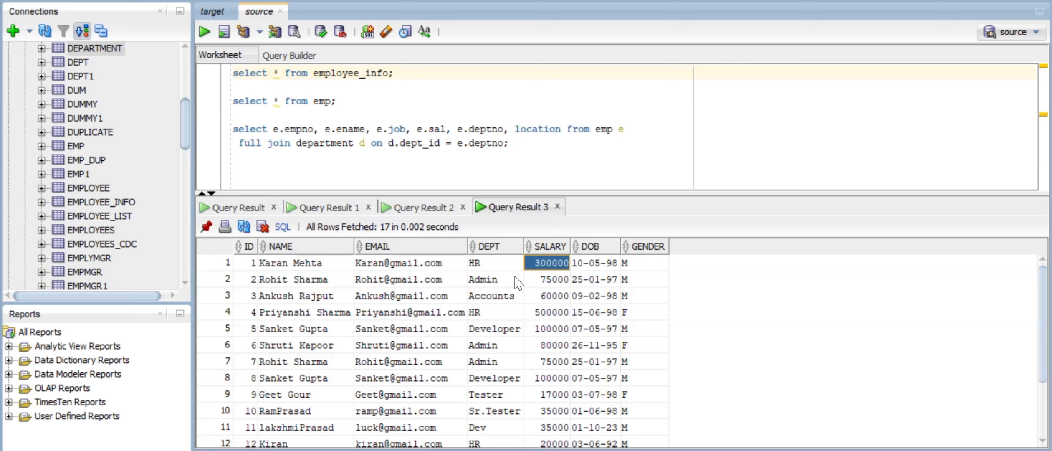
click(498, 279)
click(560, 282)
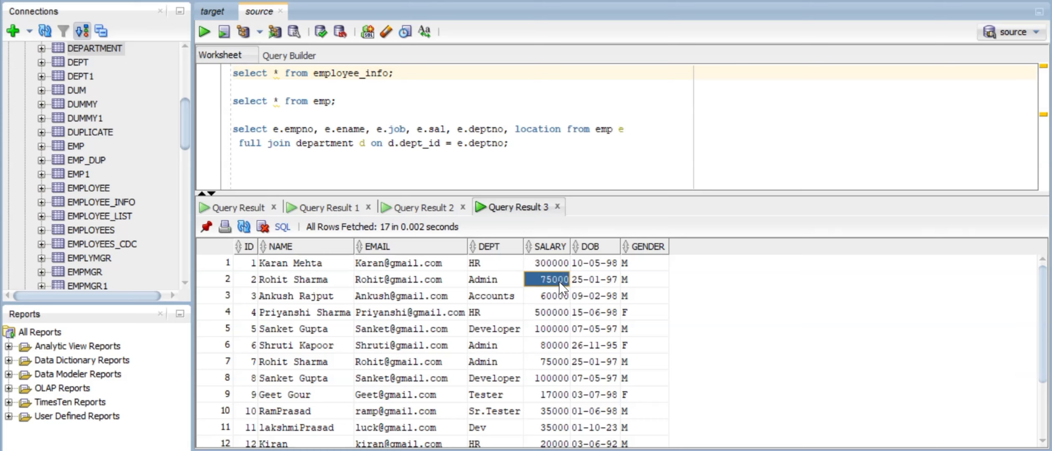
drag(556, 264, 560, 413)
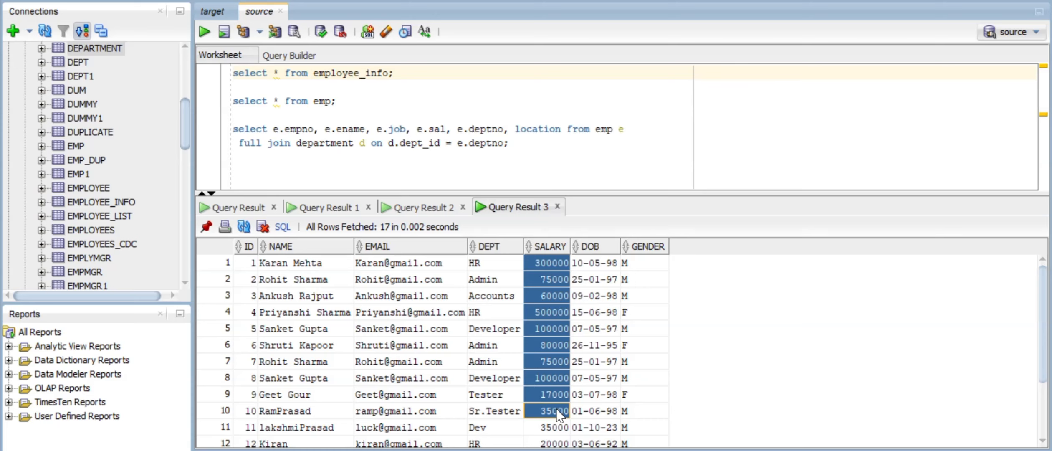
drag(486, 264, 504, 441)
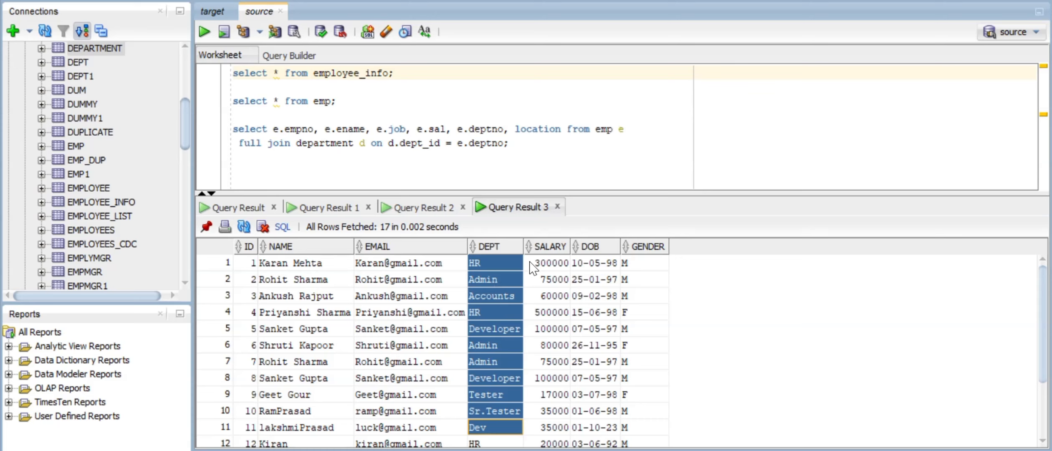
- Delete the join query and the select * from emp query, then switch to PowerCenter Designer
click(530, 145)
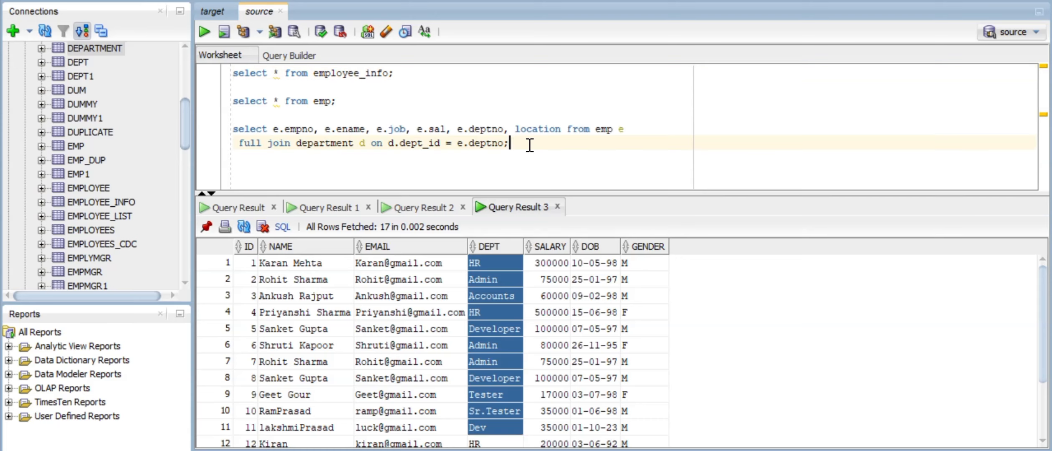
drag(530, 144, 217, 116)
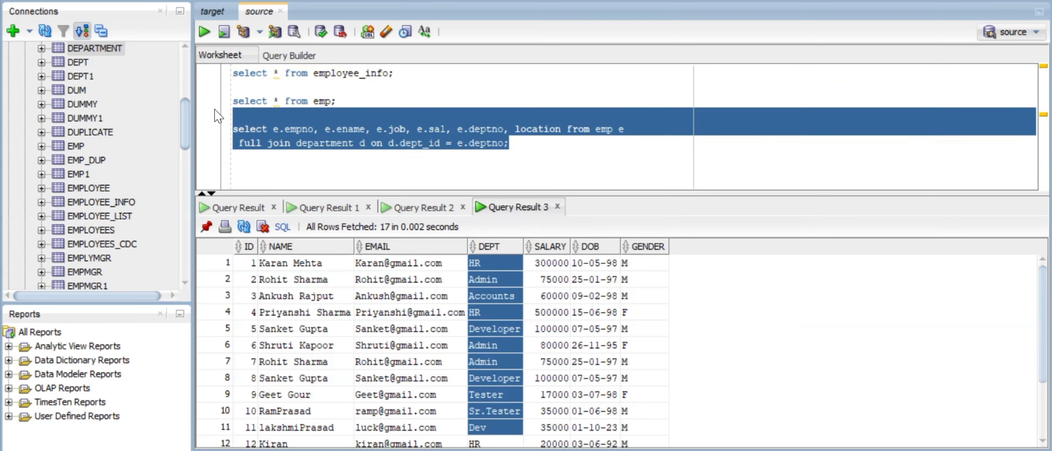
key(Delete)
key(Up)
key(shift+Down)
key(Delete)
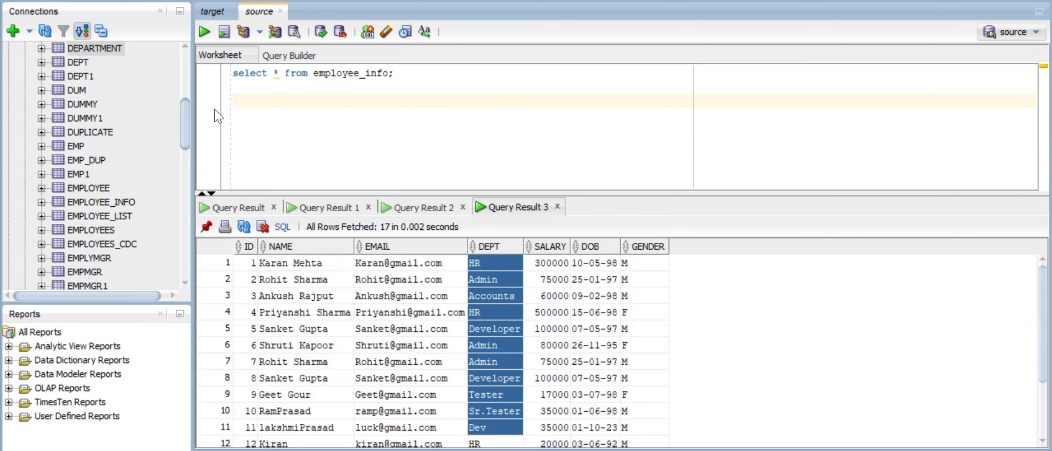
key(alt+Tab)
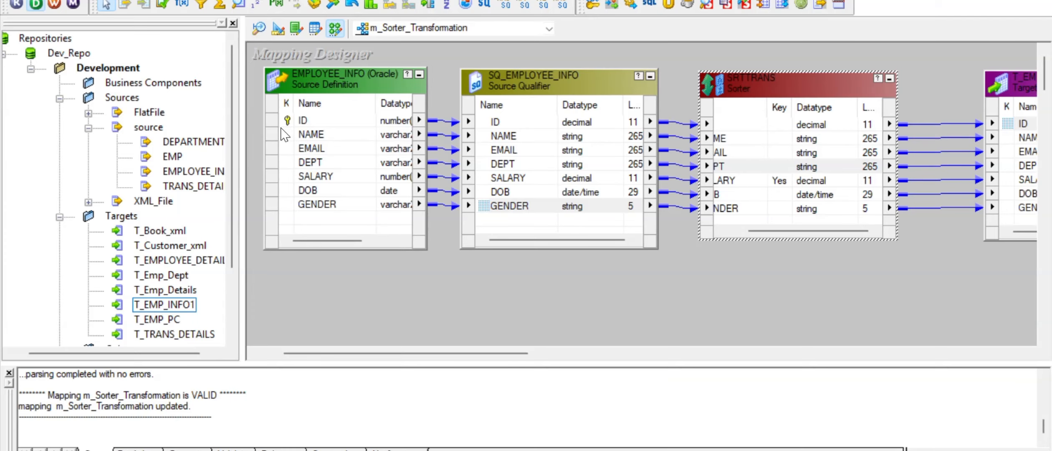
- Create a new mapping named m_Aggregator_Trans
key(alt+Tab)
key(alt+Tab)
click(289, 0)
click(304, 0)
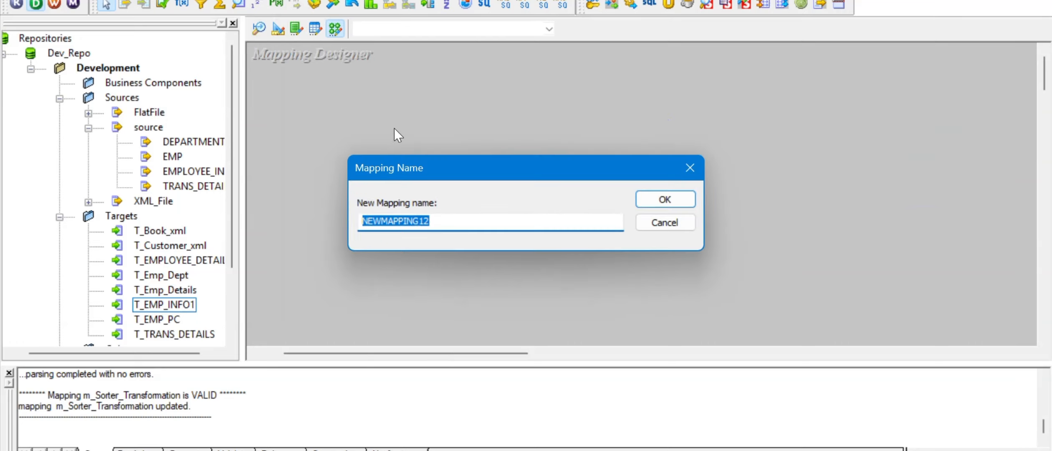
text(m_Aggregator_Trans)
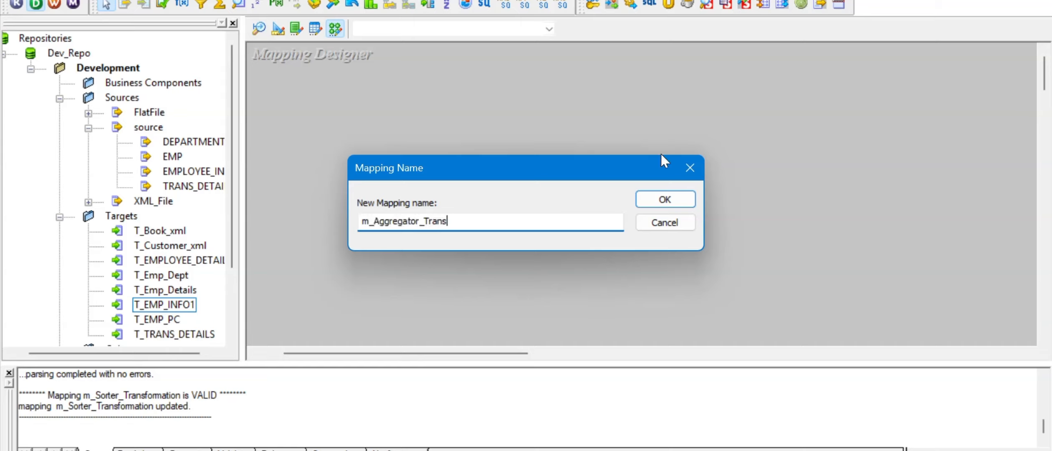
click(665, 200)
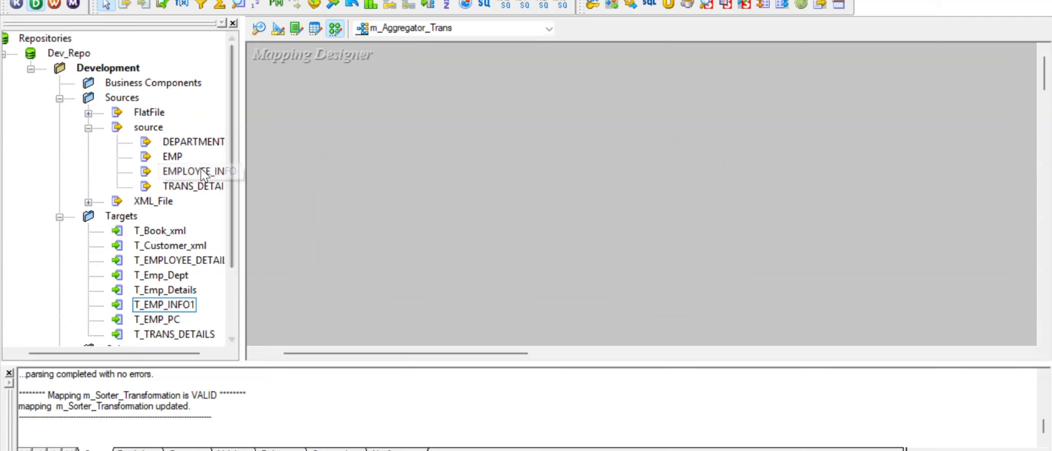
- Add the EMPLOYEE_INFO source with its qualifier and the T_EMP_INFO1 target to the mapping
drag(192, 173, 346, 119)
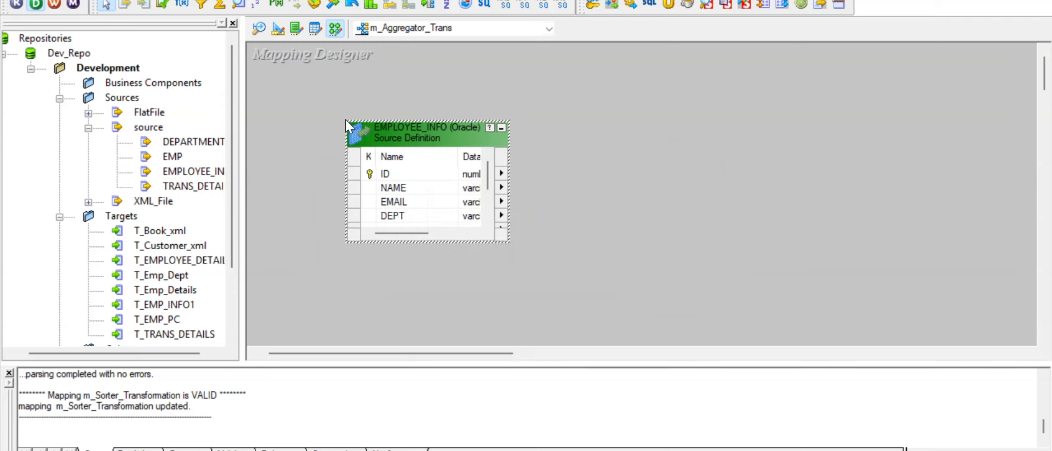
mouse_move(515, 192)
mouse_down()
mouse_move(622, 146)
mouse_move(618, 134)
mouse_up()
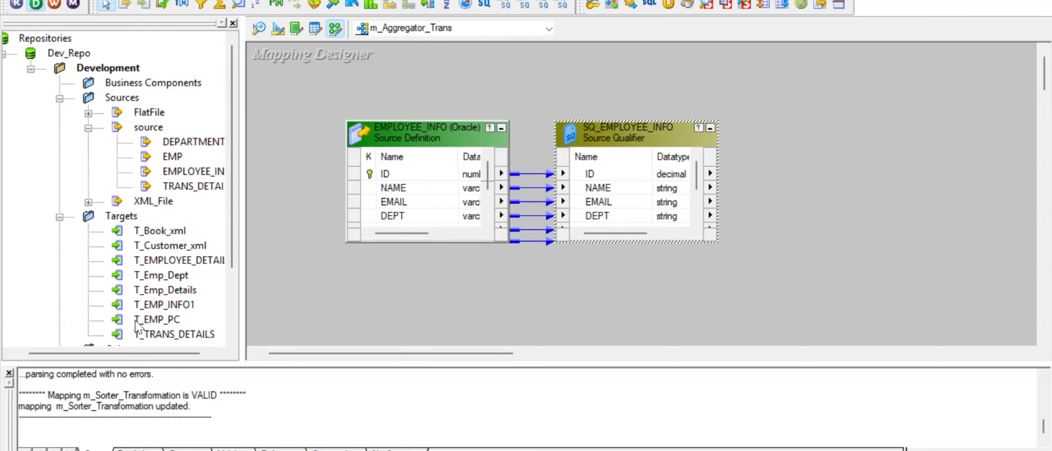
click(162, 303)
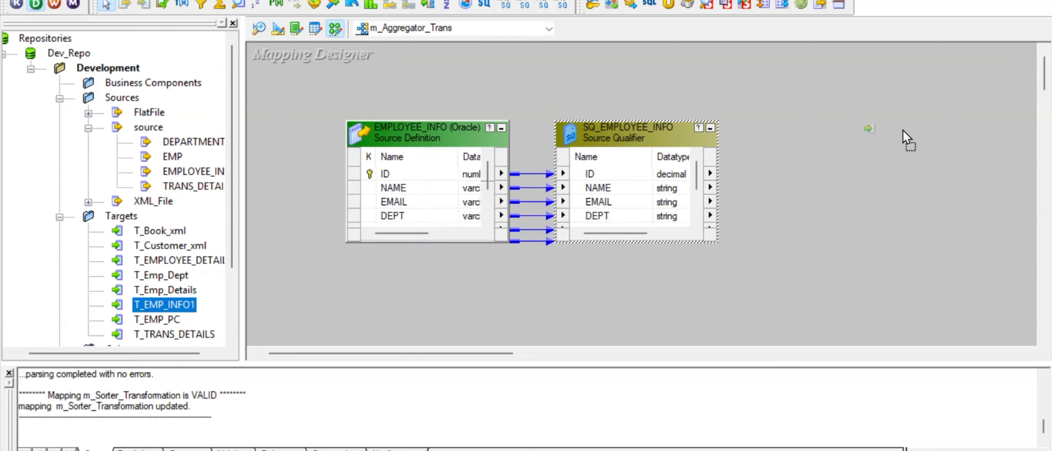
drag(903, 129, 917, 132)
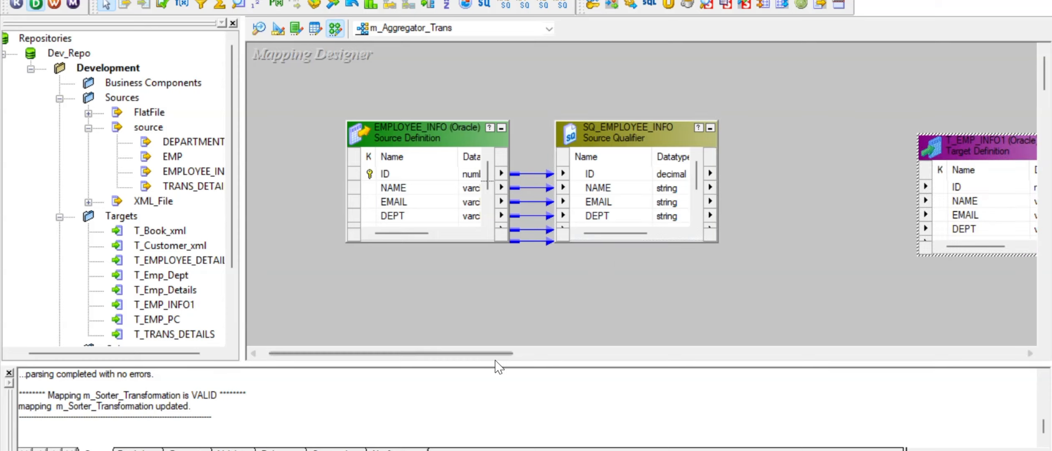
drag(484, 354, 559, 354)
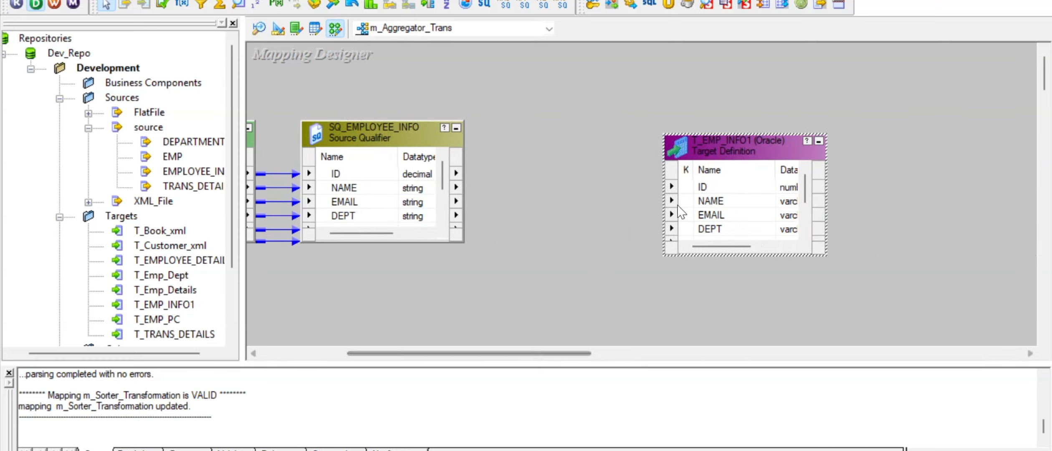
drag(718, 153, 829, 134)
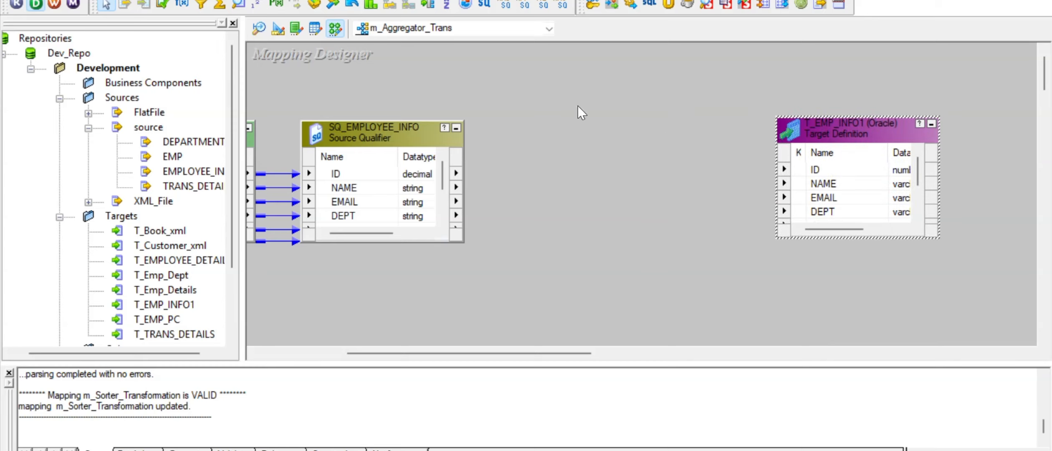
- Add an AGGTRANS Aggregator, rearrange the canvas, and remove the qualifier links into it
click(223, 6)
drag(536, 99, 688, 264)
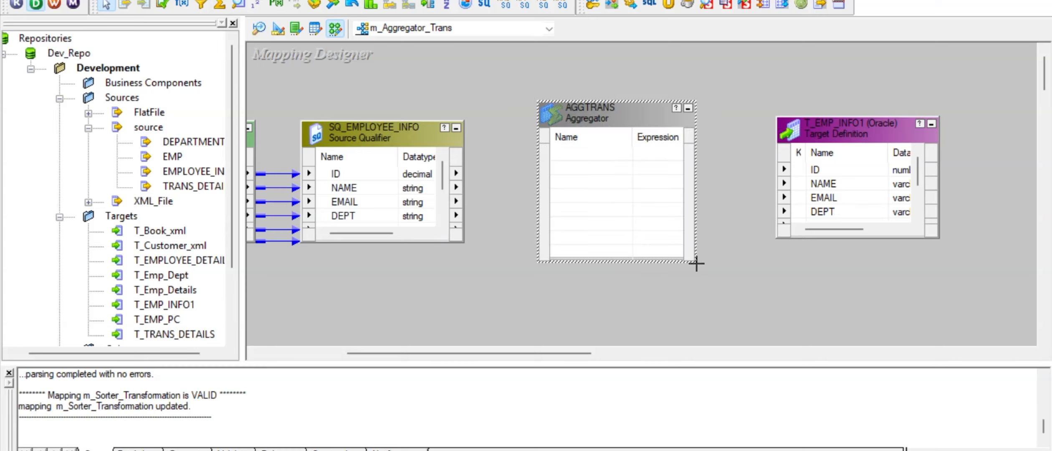
right_click(357, 176)
click(407, 187)
drag(326, 171, 561, 148)
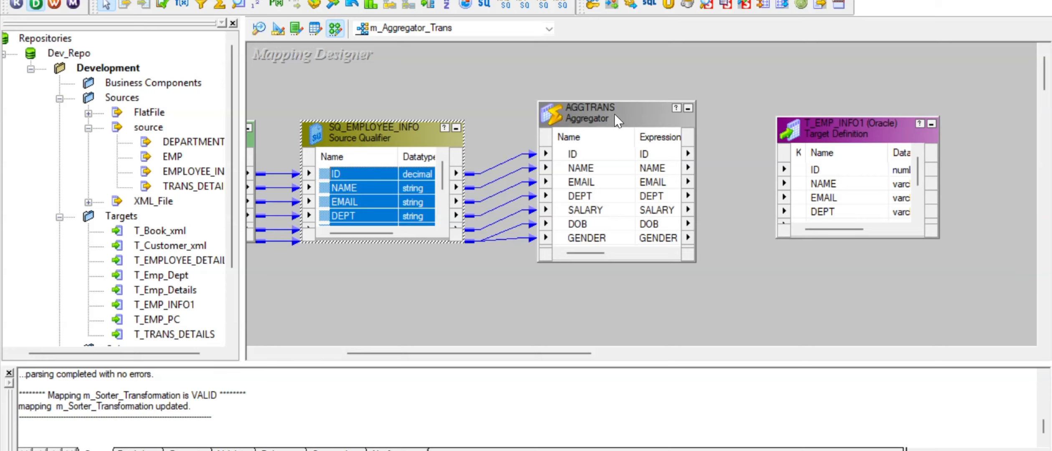
drag(820, 136, 946, 125)
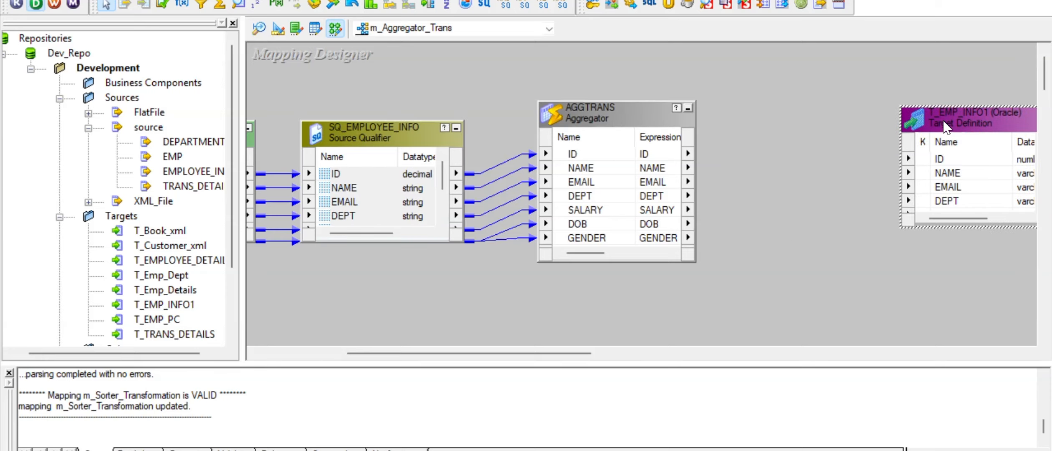
drag(623, 114, 785, 102)
drag(543, 146, 584, 285)
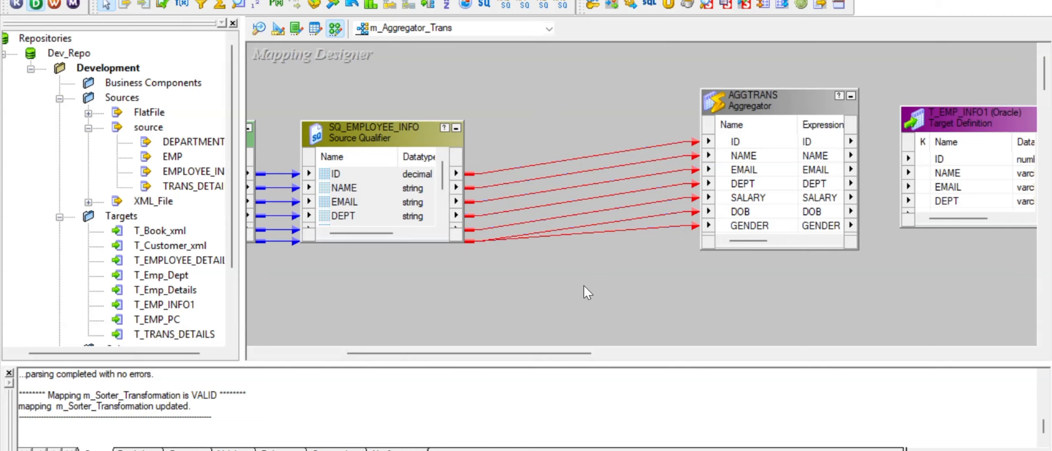
key(Delete)
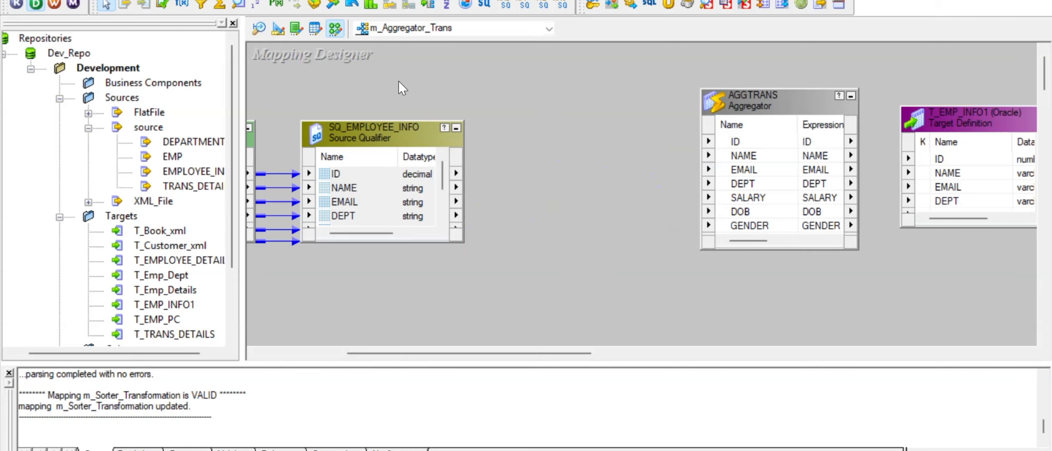
- Insert the SRTTRANS Sorter fed by all qualifier ports, and link its seven ports to AGGTRANS
click(448, 5)
drag(520, 77, 665, 288)
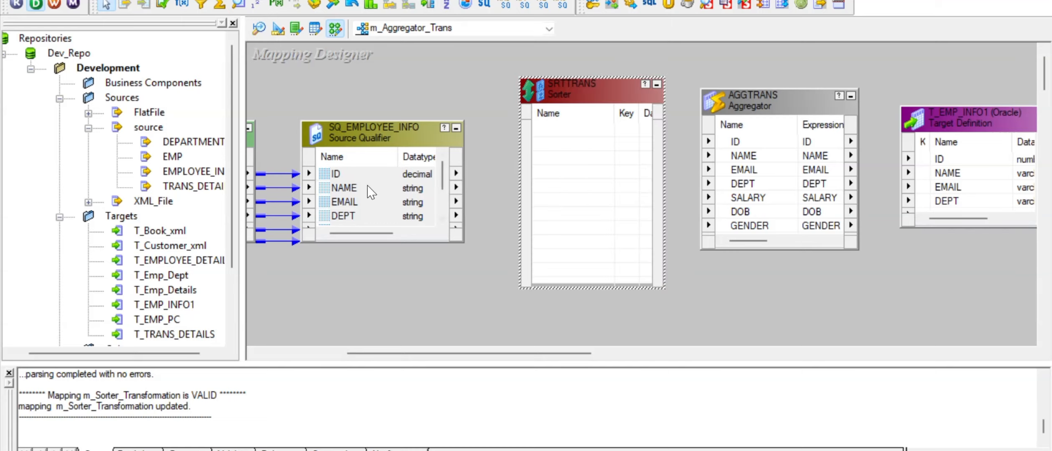
drag(334, 184, 554, 123)
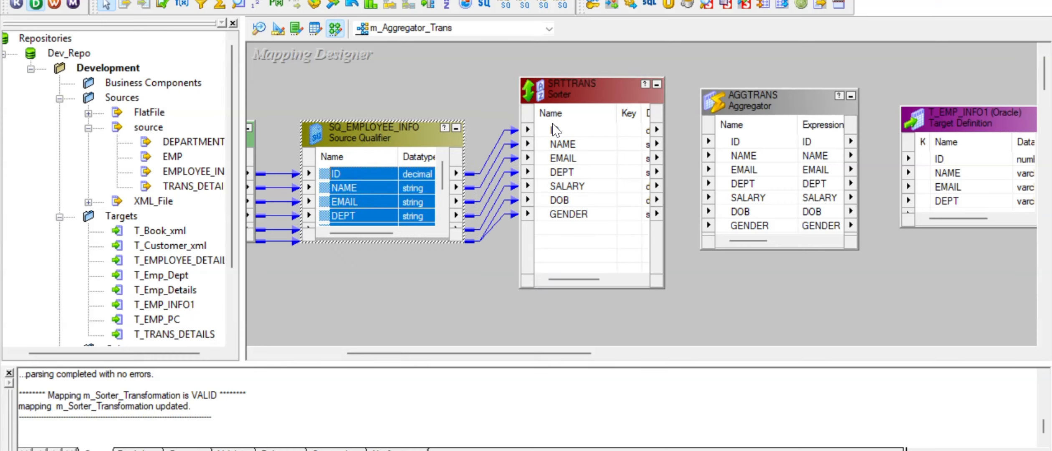
click(552, 129)
right_click(552, 130)
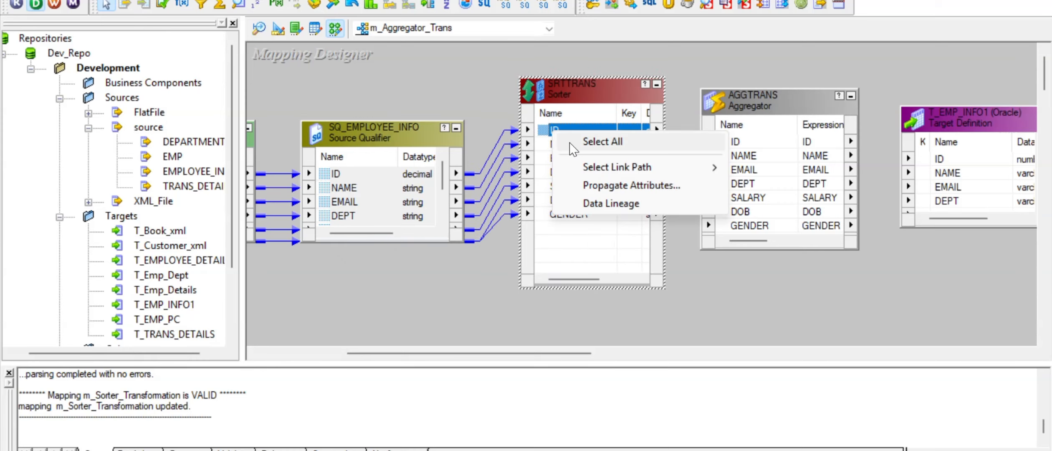
click(559, 142)
drag(543, 129, 746, 140)
- Set SALARY as the ascending sort key on the SRTTRANS Ports tab and apply it
double_click(590, 86)
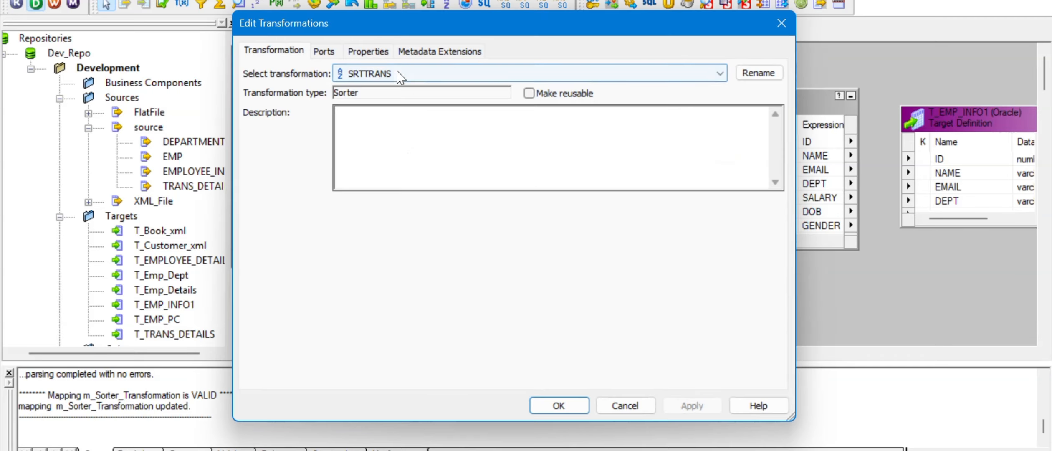
click(334, 52)
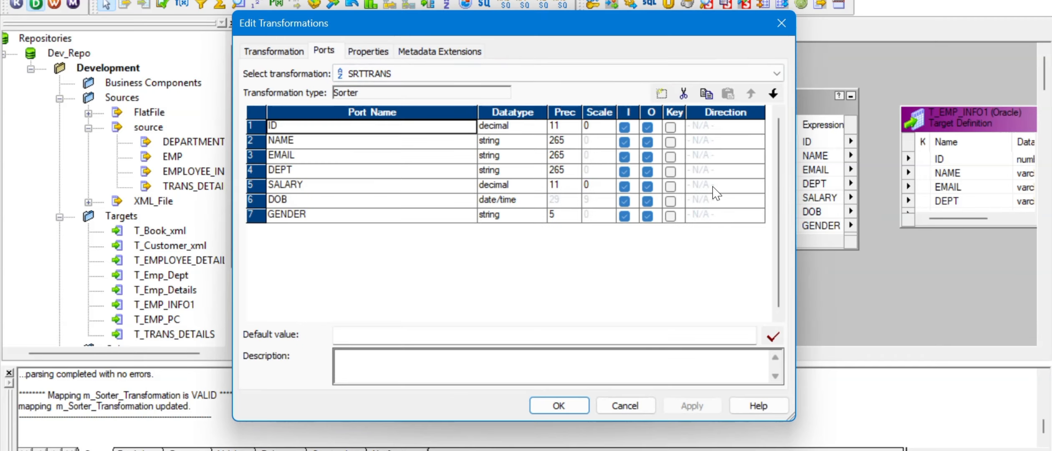
click(672, 187)
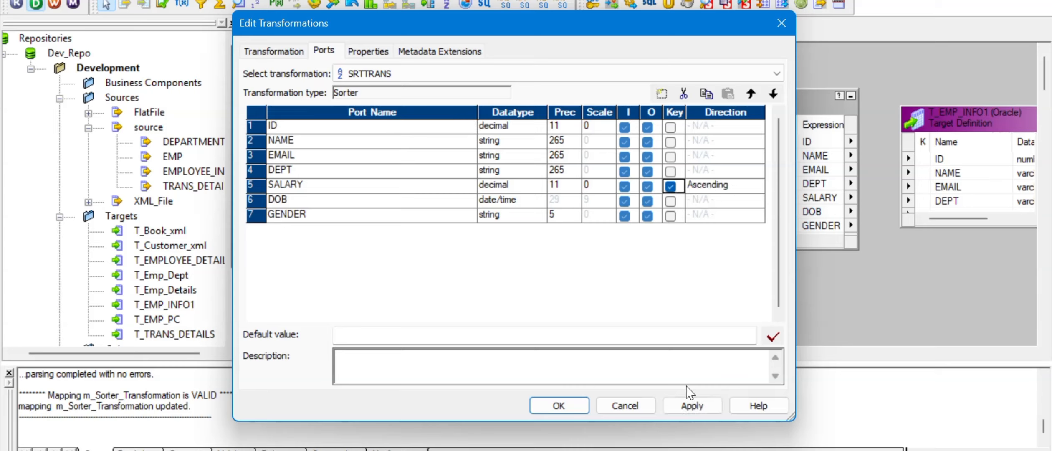
click(691, 406)
click(564, 406)
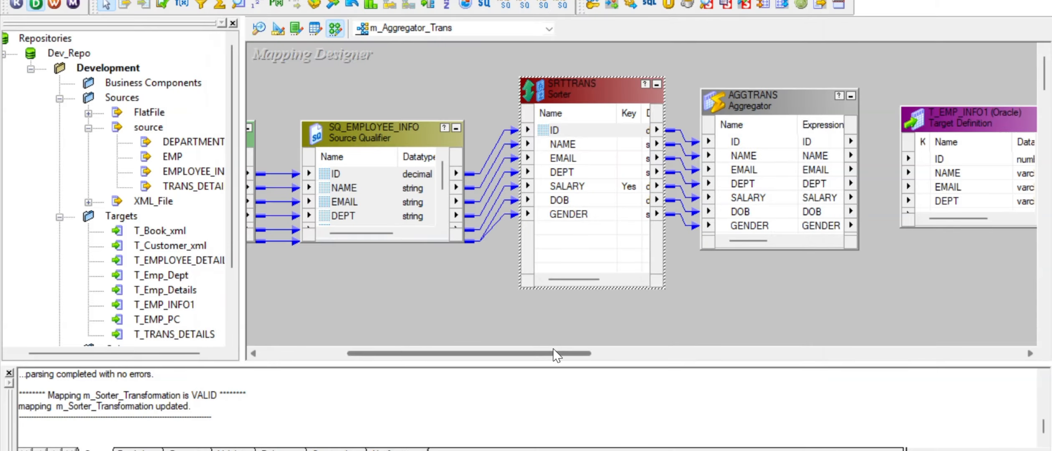
drag(558, 354, 621, 356)
- Turn on Sorted Input in the AGGTRANS Aggregator's properties
double_click(589, 104)
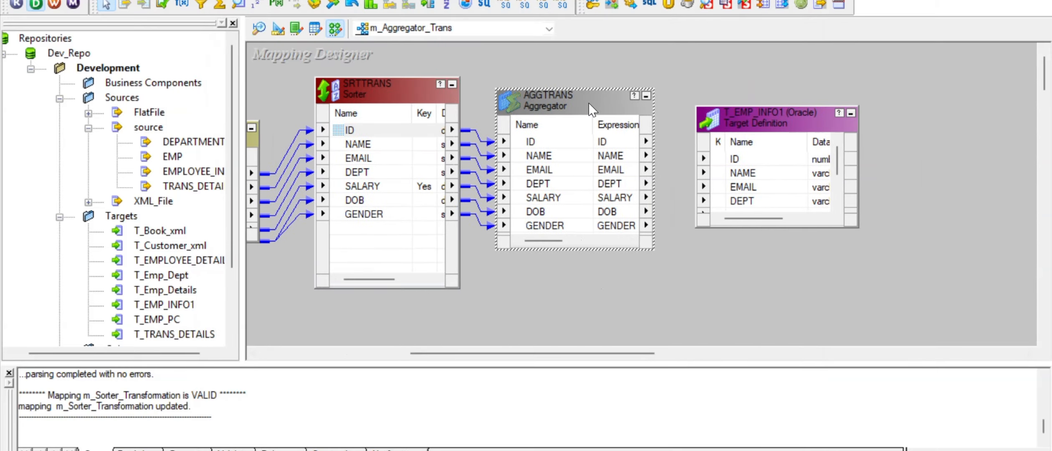
click(330, 51)
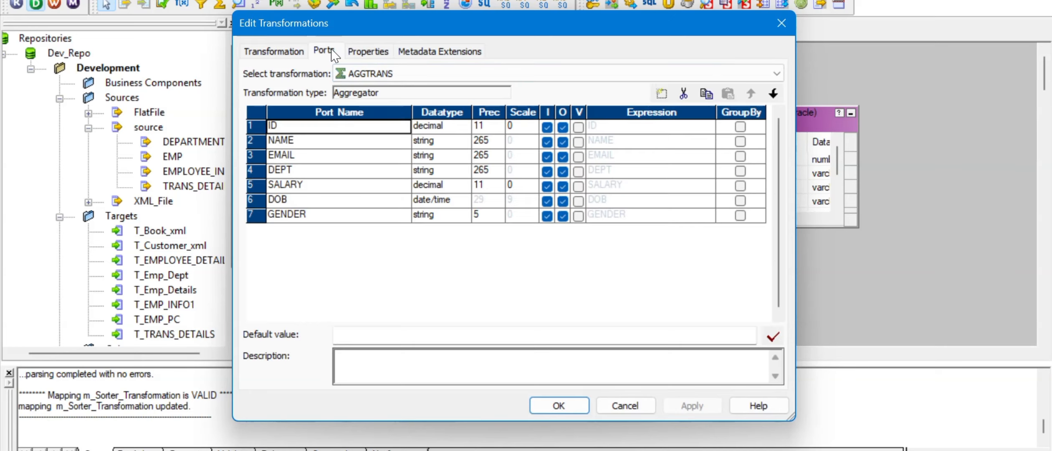
click(373, 51)
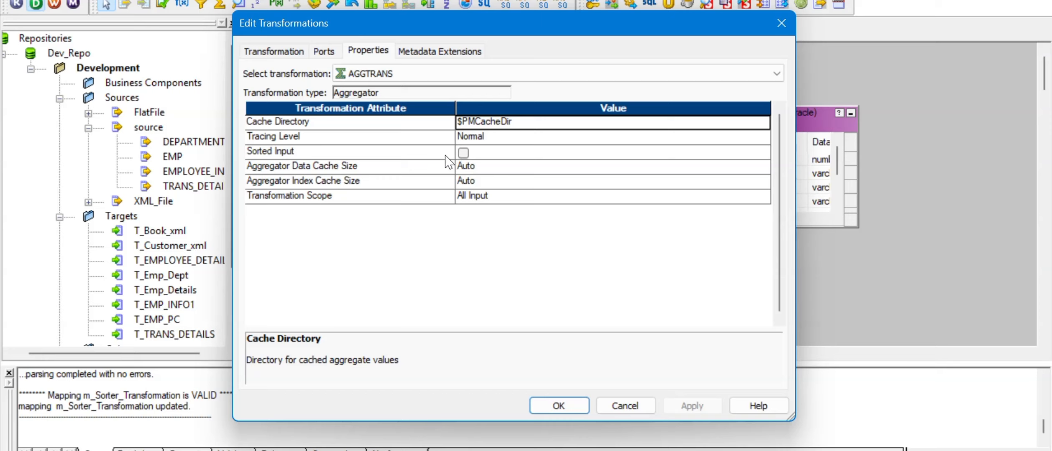
click(464, 153)
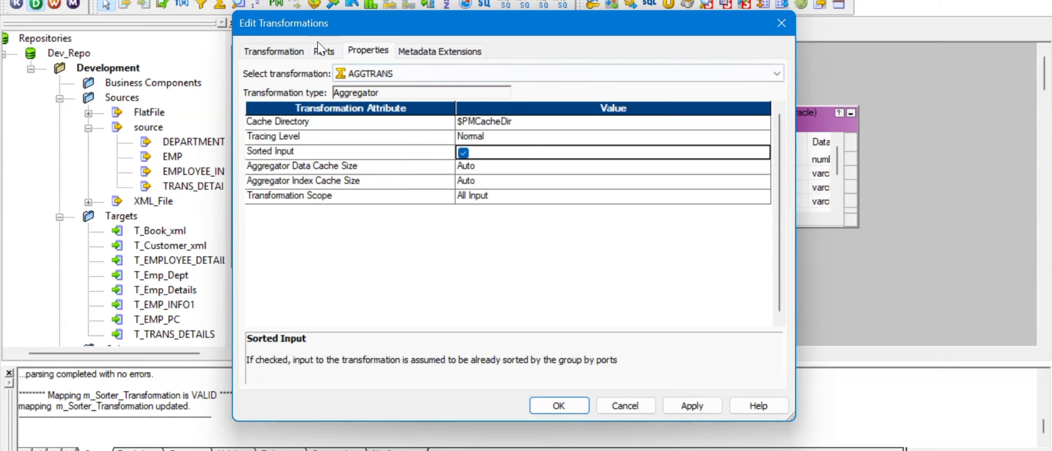
click(328, 52)
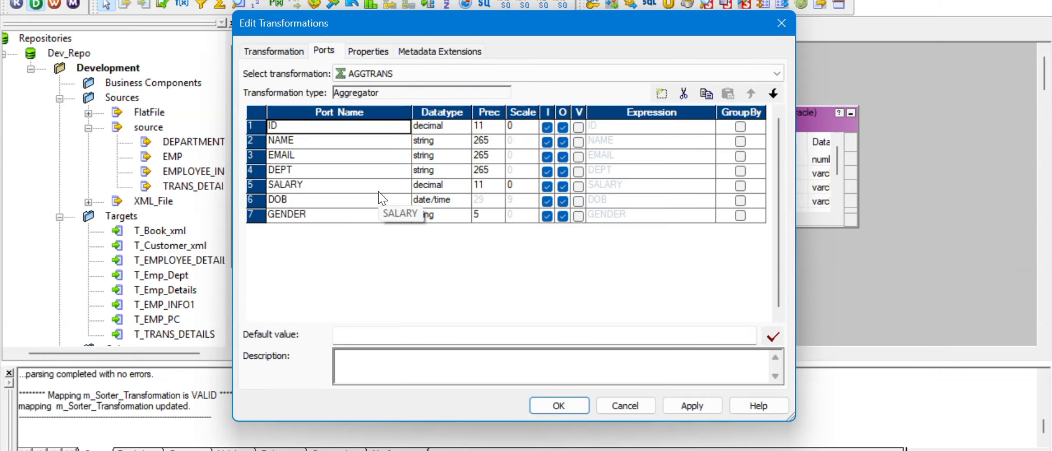
- Add an output-only port o_sum_sal_dept of type decimal with precision 30
click(289, 215)
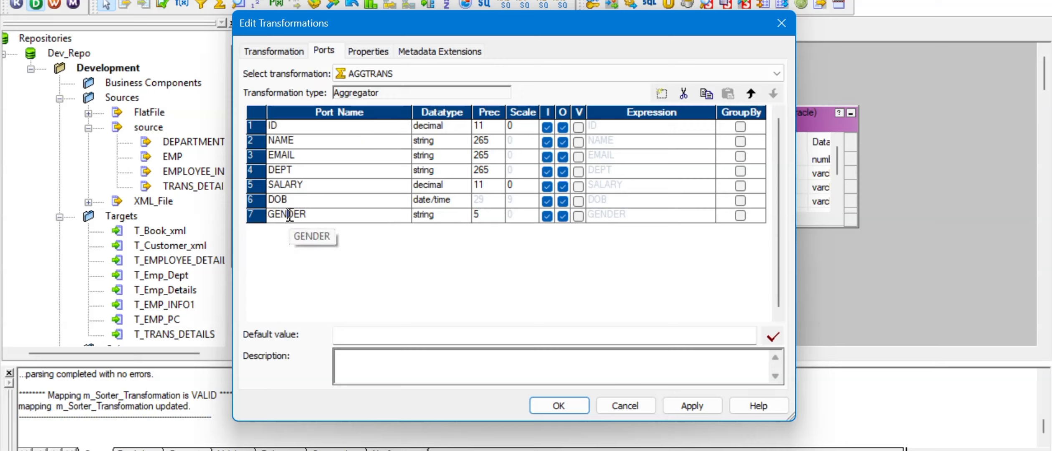
click(661, 94)
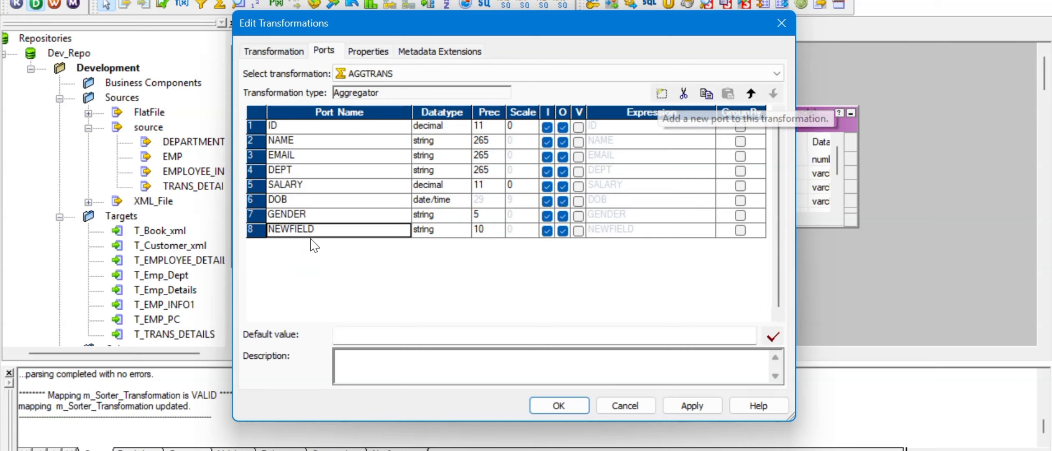
drag(324, 228, 267, 229)
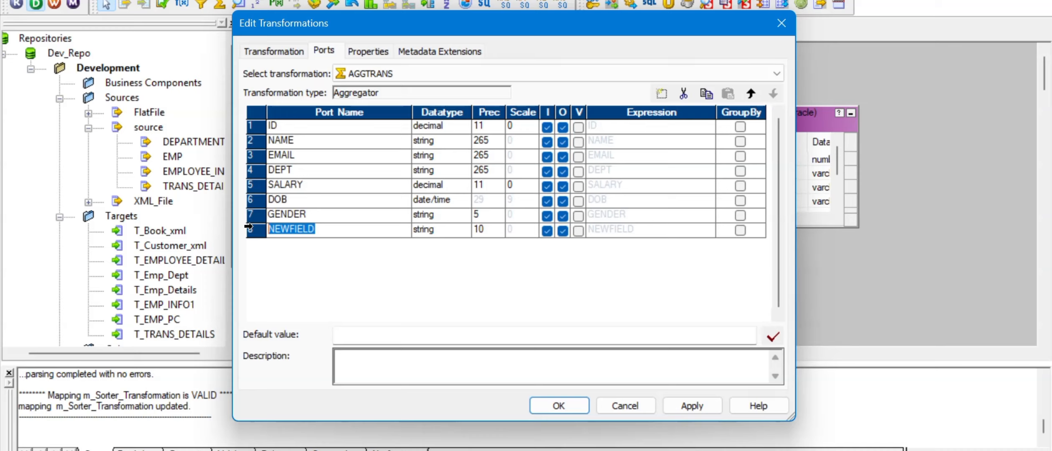
text(o_sum_sal_dept)
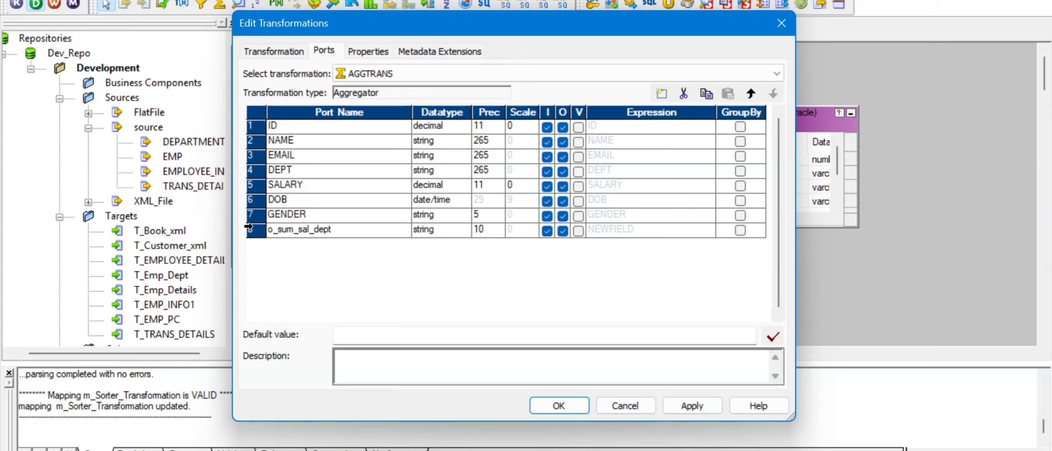
click(453, 233)
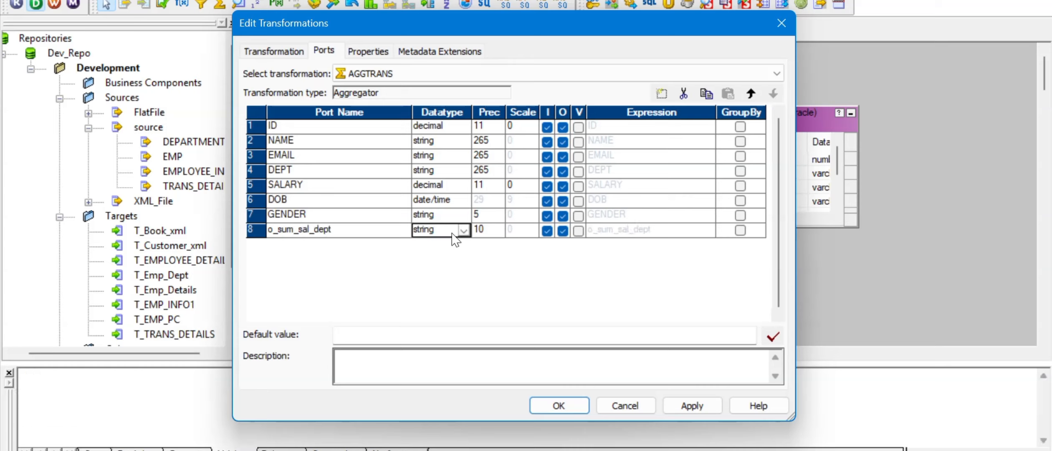
click(453, 234)
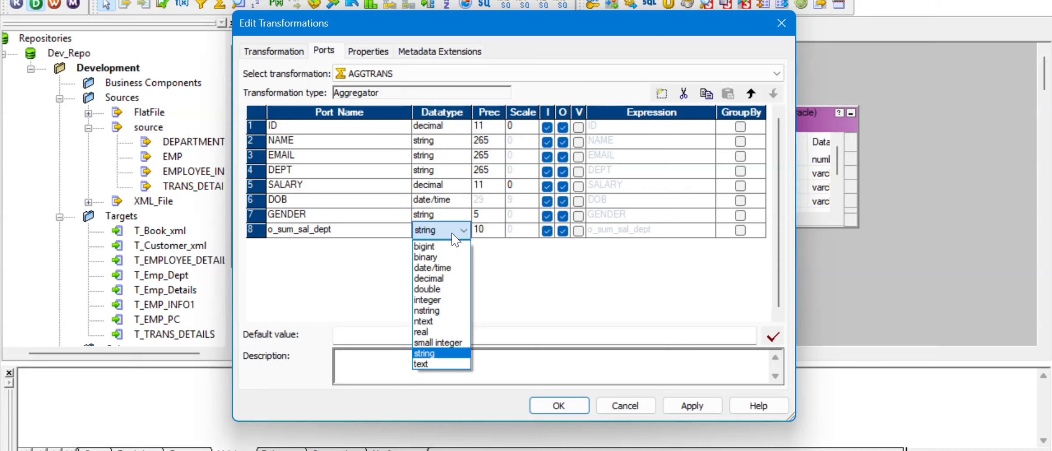
click(446, 278)
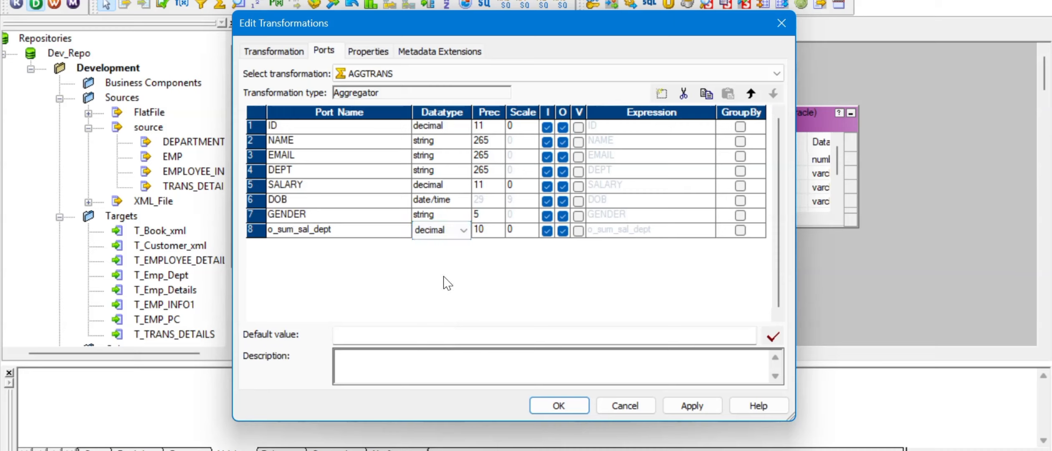
click(485, 230)
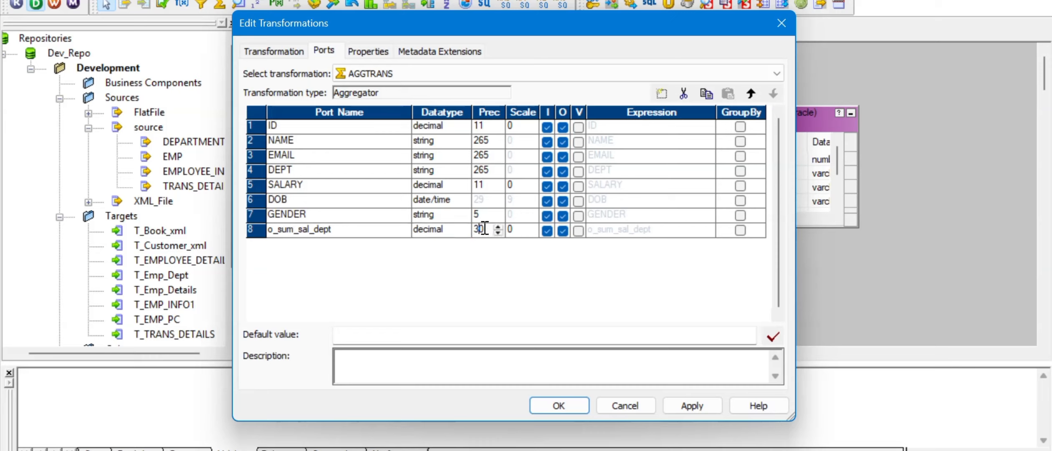
click(579, 231)
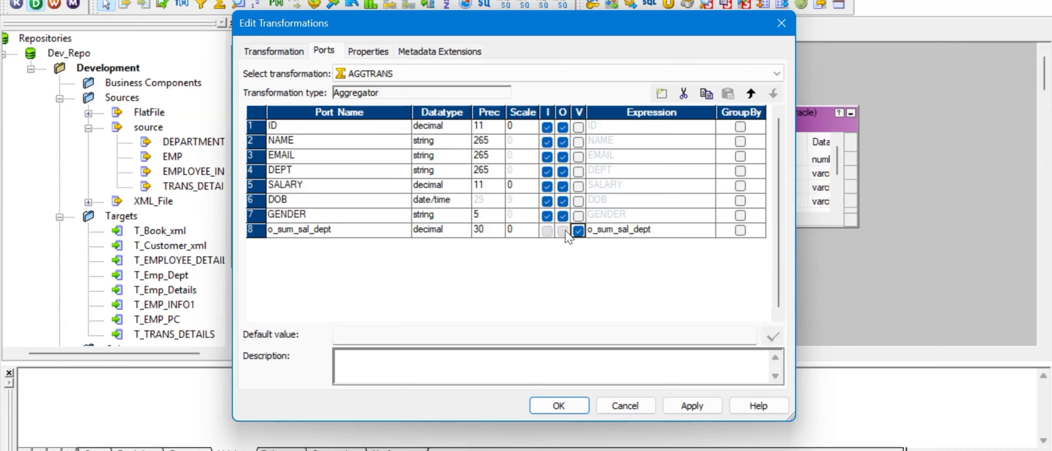
click(579, 230)
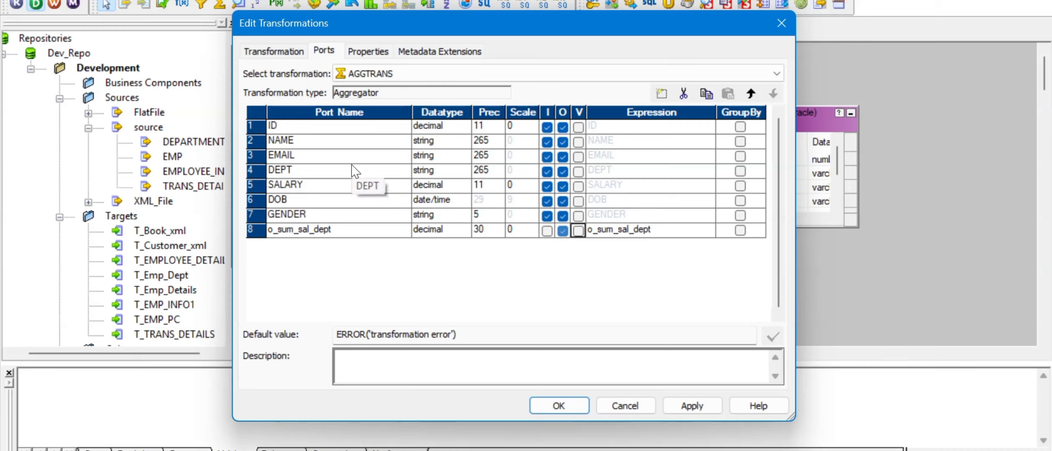
- Tick GroupBy for DEPT and open the expression editor for o_sum_sal_dept
click(741, 172)
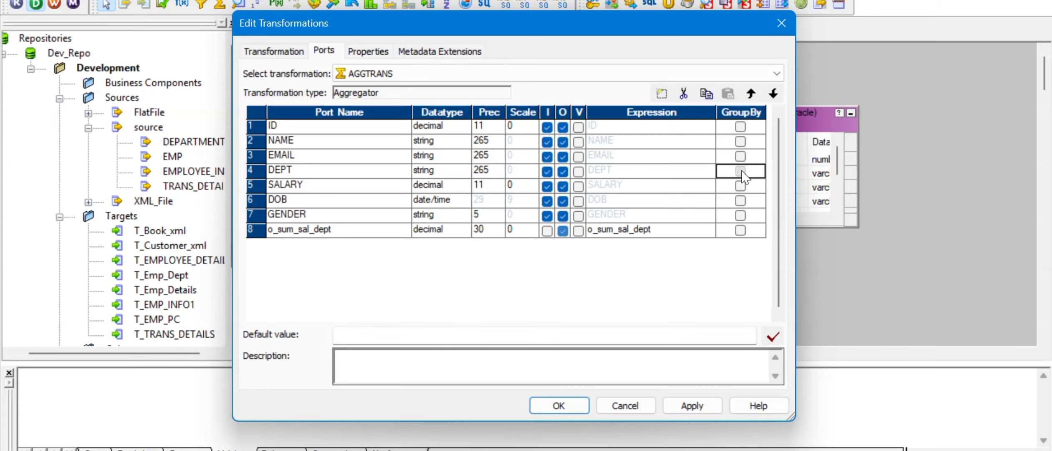
click(741, 172)
click(710, 232)
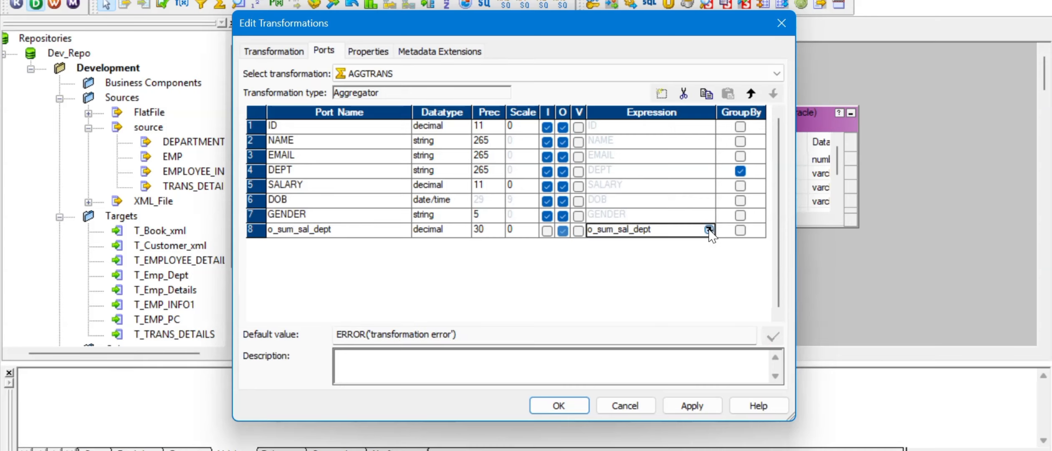
click(709, 229)
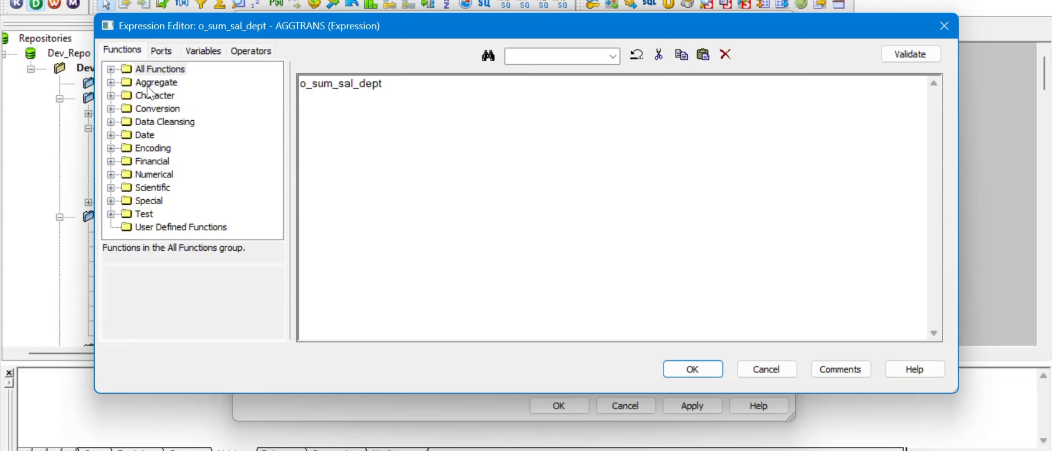
- Replace the placeholder expression with SUM(SALARY) using the aggregate functions and port list
click(111, 82)
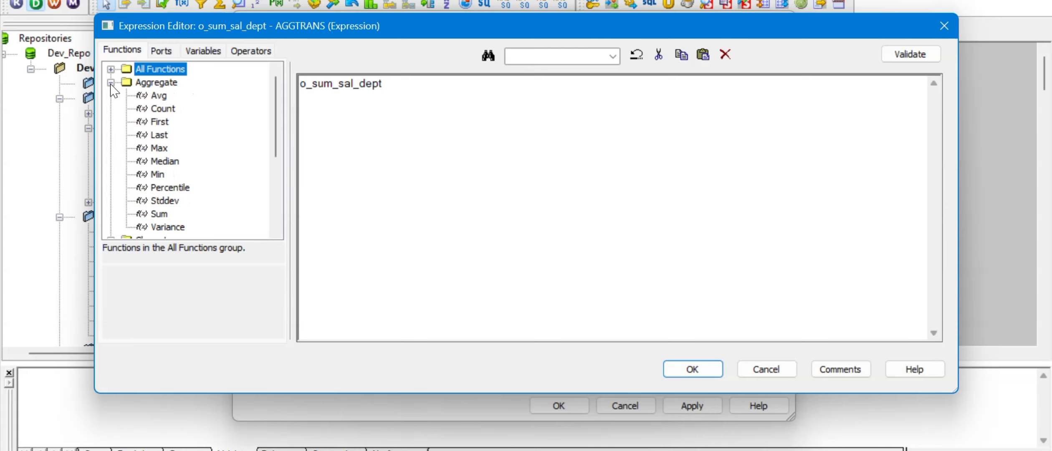
click(386, 83)
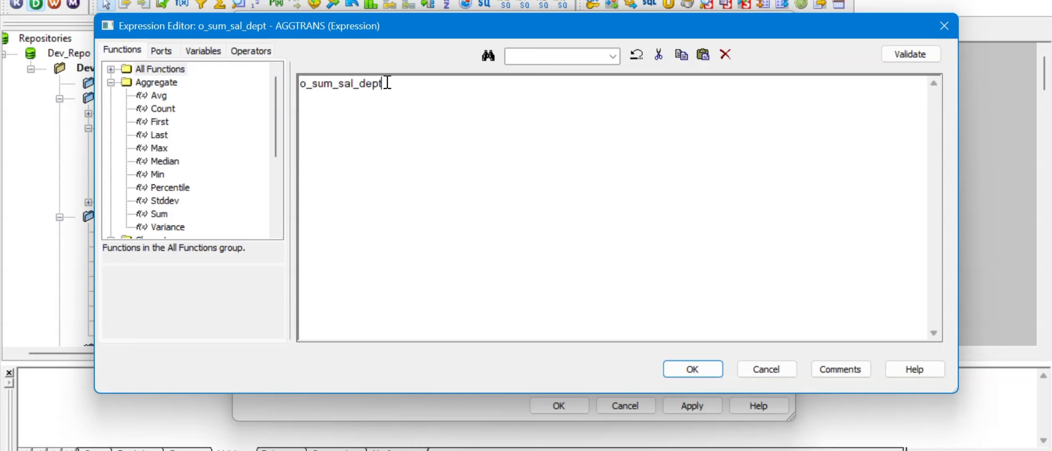
drag(387, 83, 290, 80)
key(Delete)
double_click(162, 214)
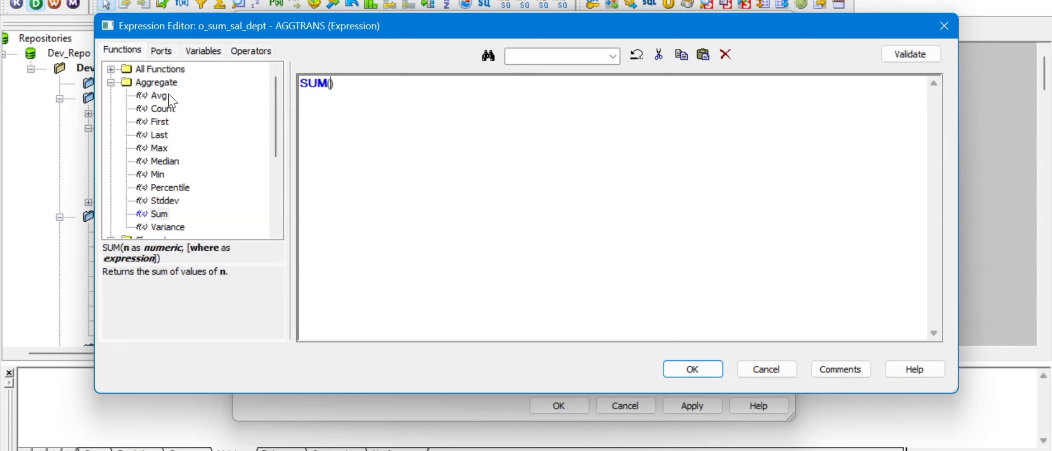
click(160, 52)
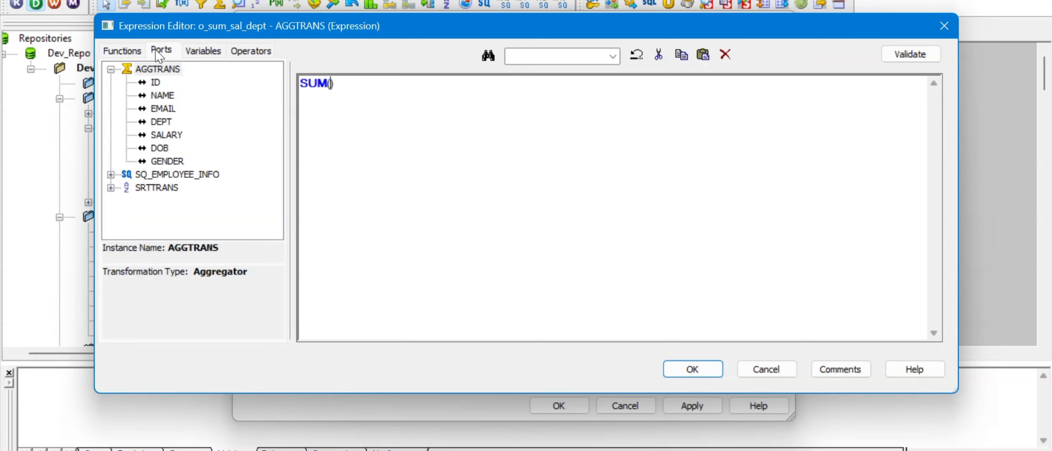
click(172, 137)
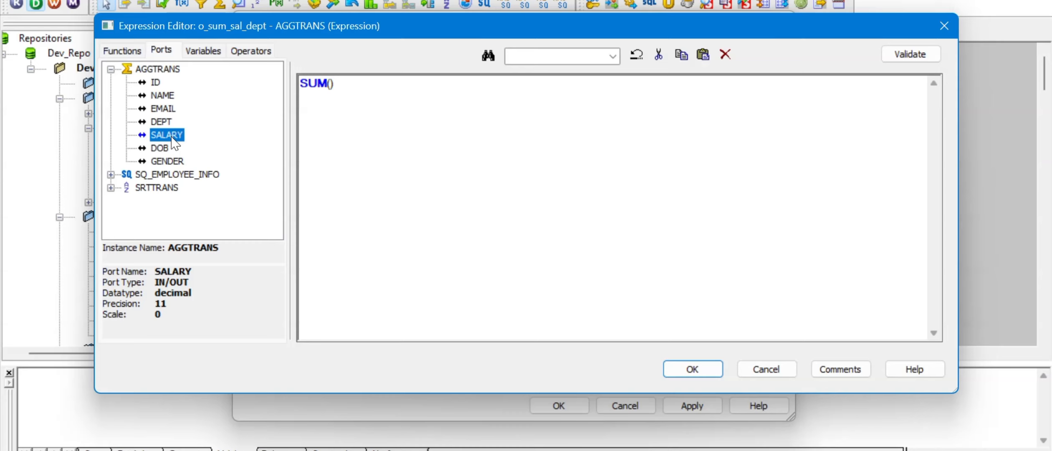
click(331, 83)
double_click(167, 137)
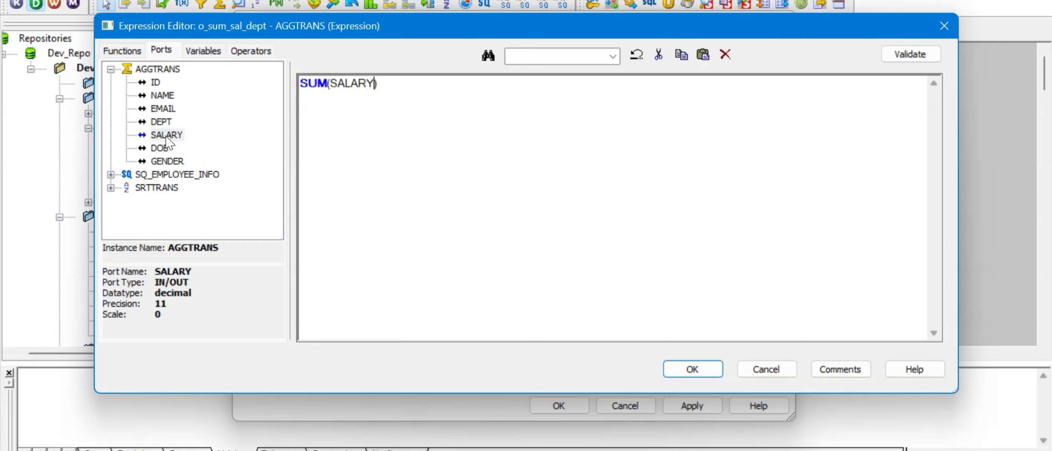
- Validate the SUM(SALARY) expression, accept it, and apply the aggregator changes
click(918, 57)
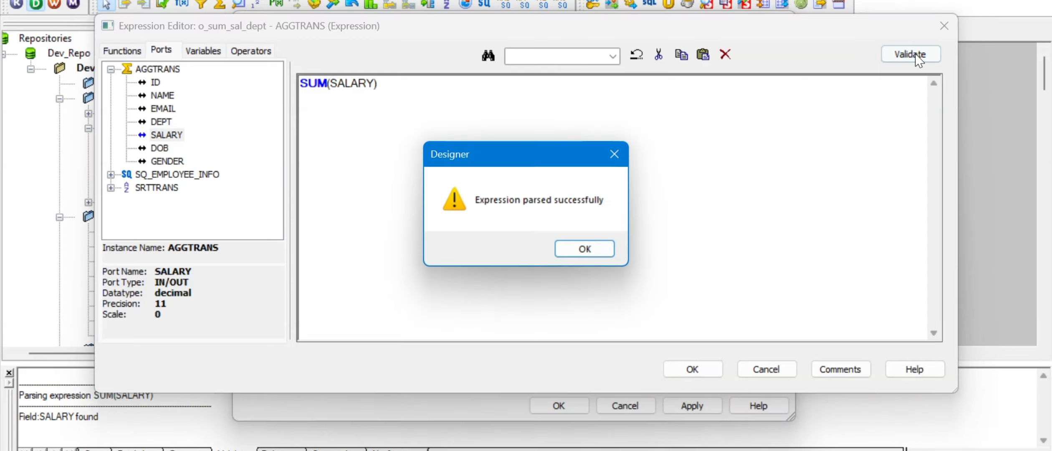
click(584, 250)
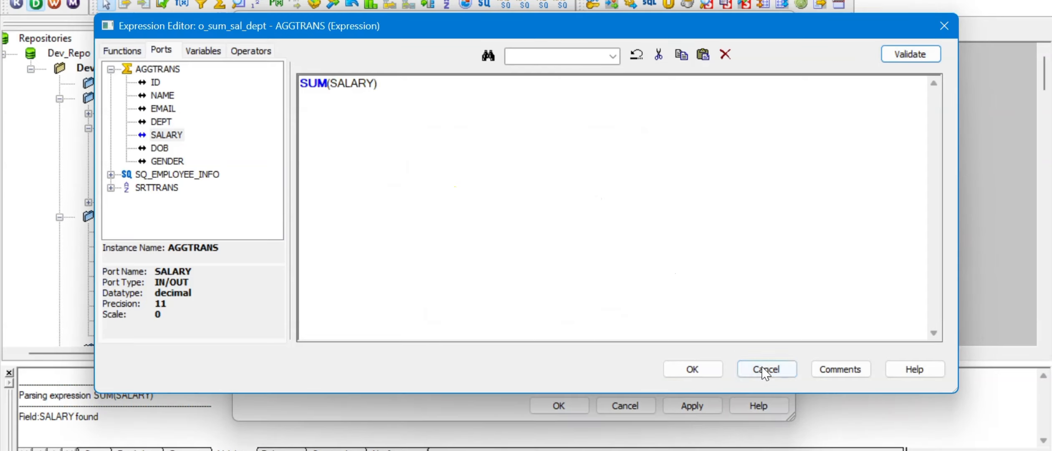
click(693, 369)
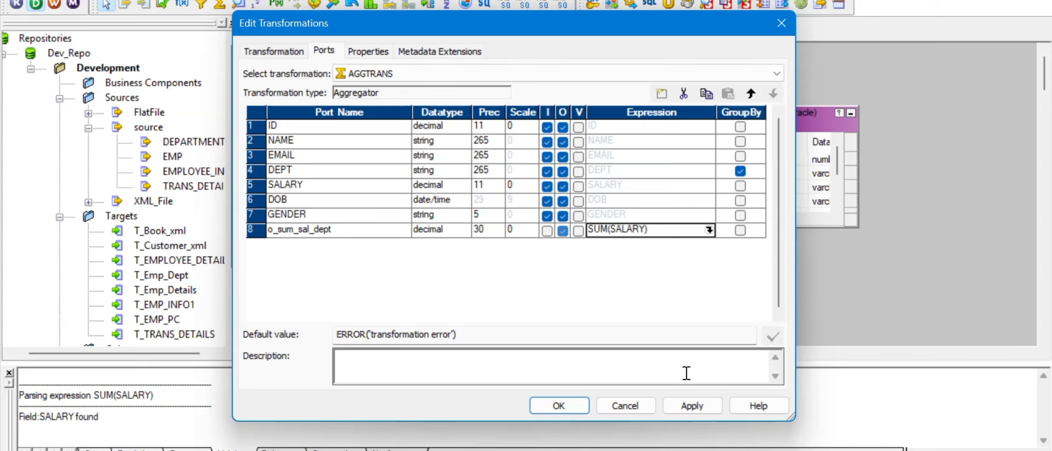
click(687, 404)
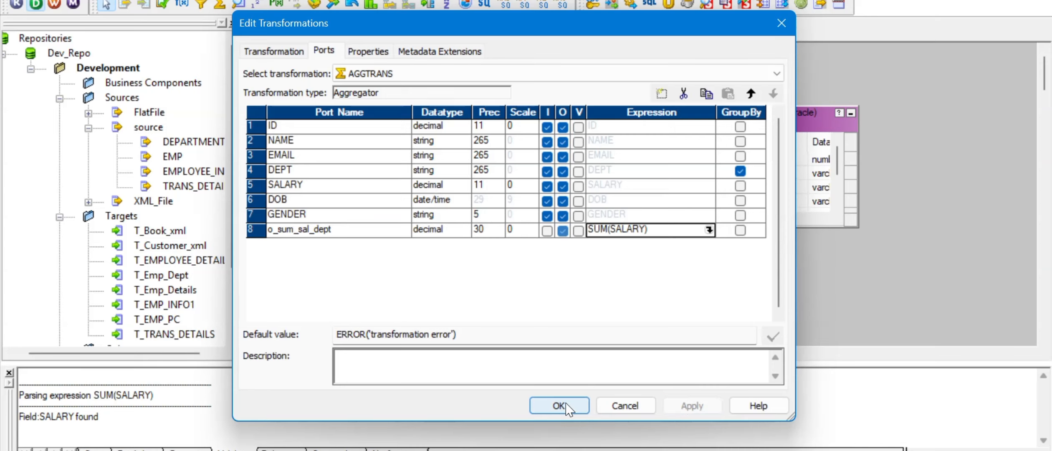
- Link all AGGTRANS ports to T_EMP_INFO1, arrange the mapping, and save it
click(563, 405)
right_click(564, 148)
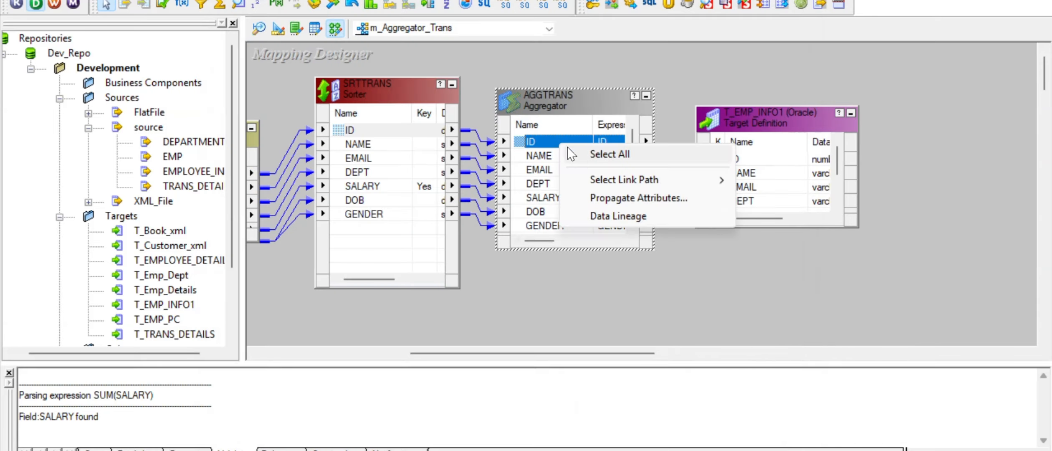
click(597, 152)
drag(517, 140, 731, 160)
right_click(667, 291)
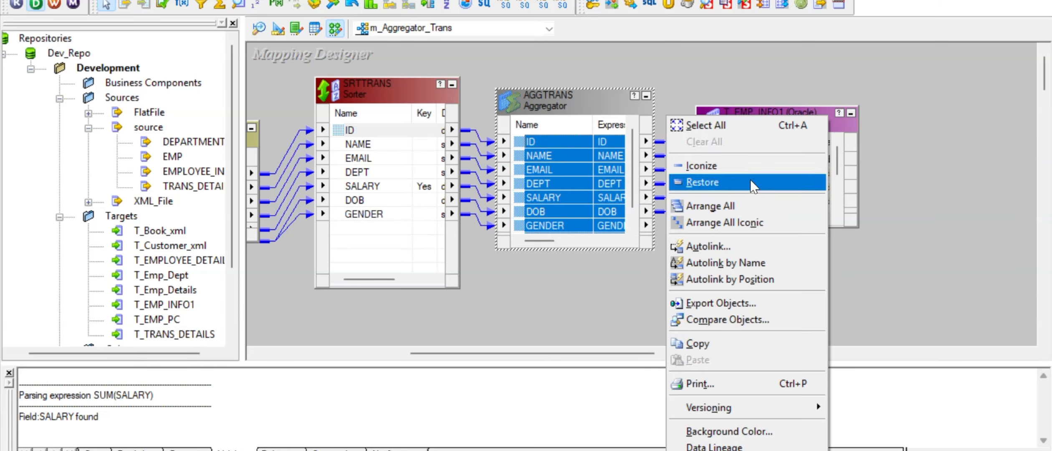
click(721, 204)
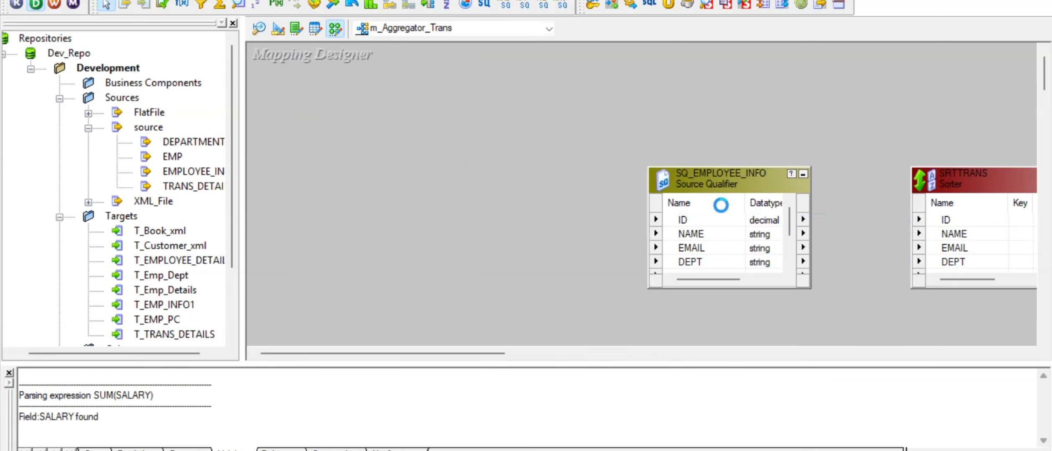
drag(432, 358, 669, 355)
key(ctrl+s)
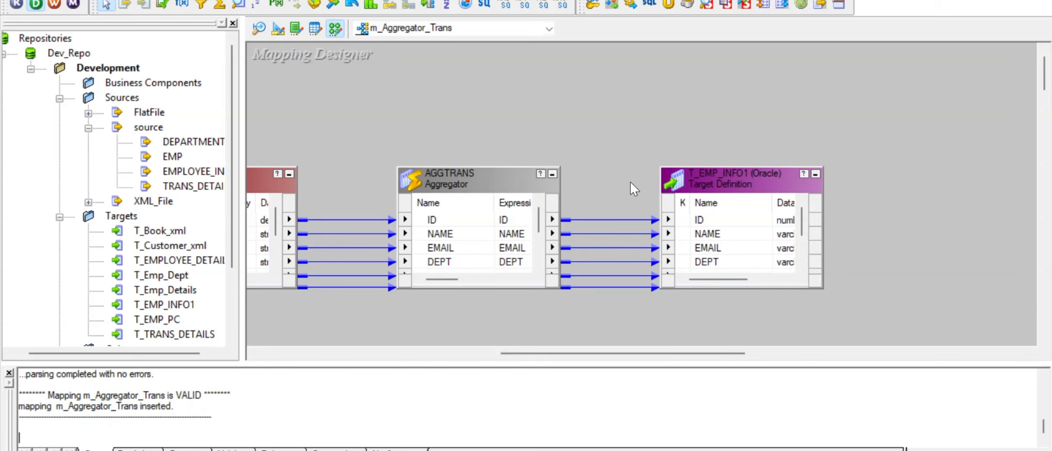
- Generate workflow wf_m_Aggregator_Trans with a reusable session and Oracle_target as the target connection
right_click(502, 94)
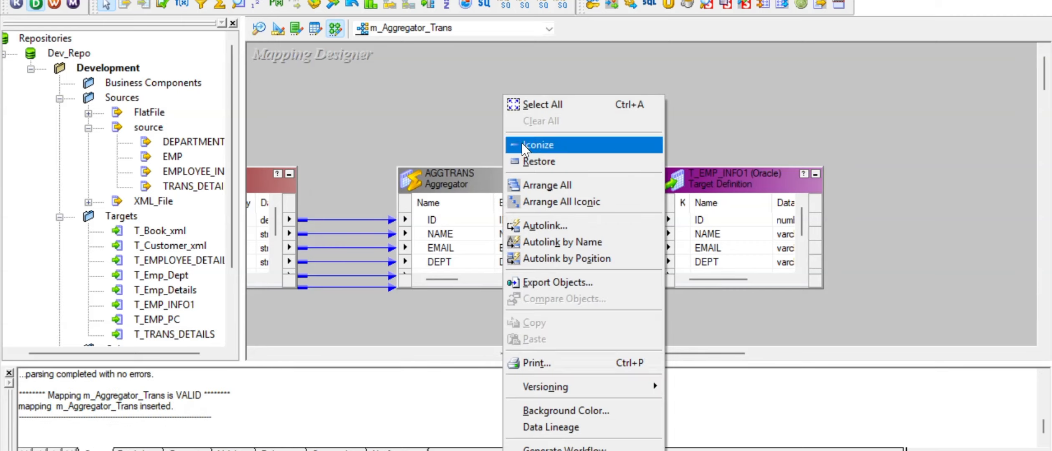
click(578, 448)
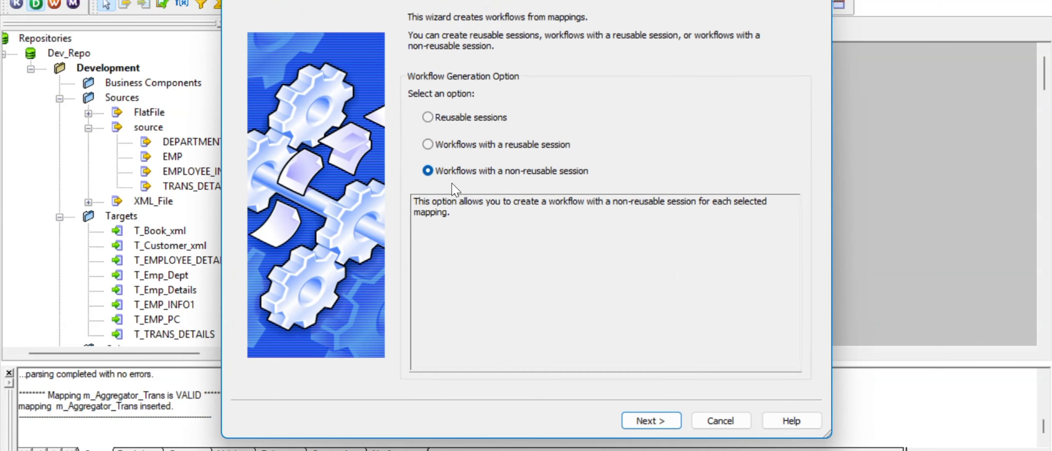
click(438, 144)
click(642, 413)
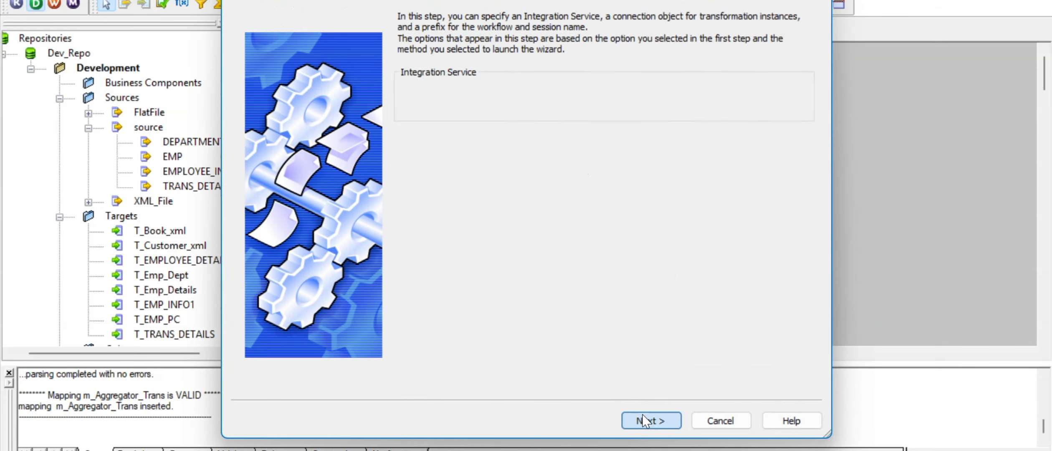
click(797, 186)
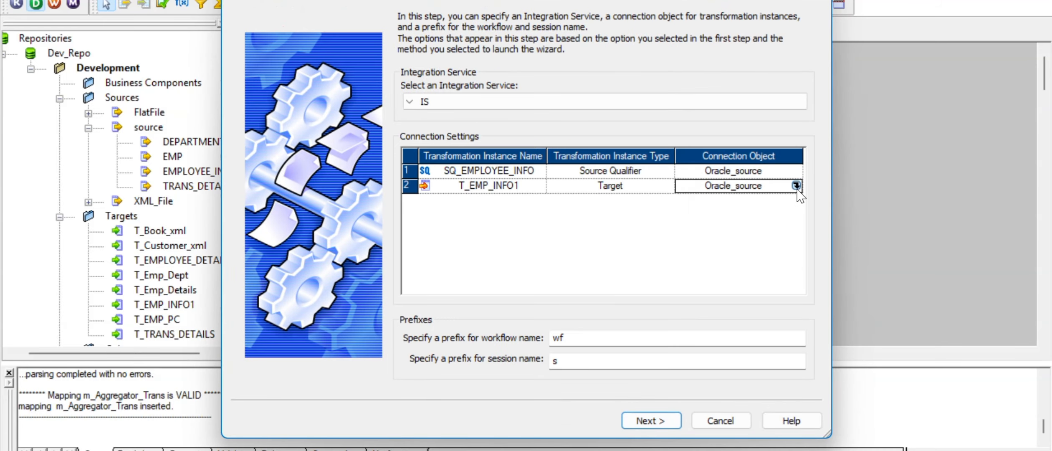
click(796, 185)
click(439, 168)
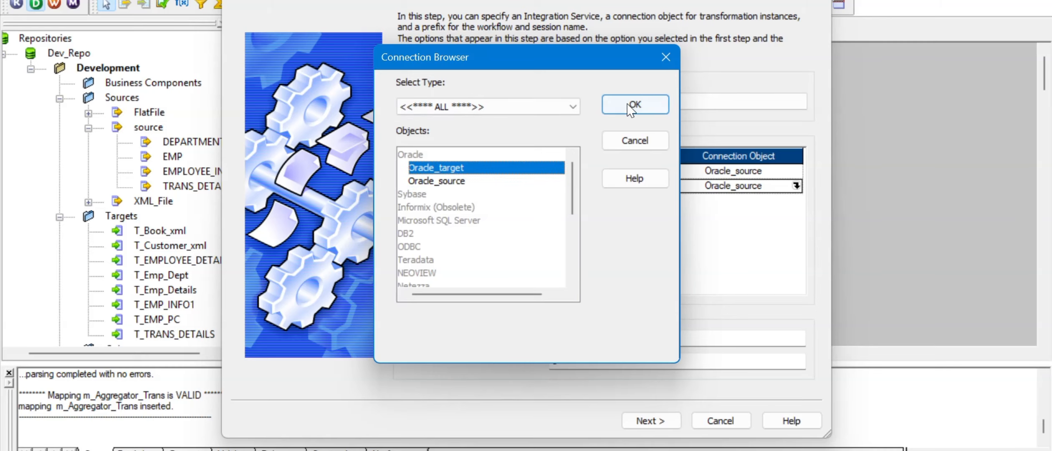
click(635, 106)
click(652, 421)
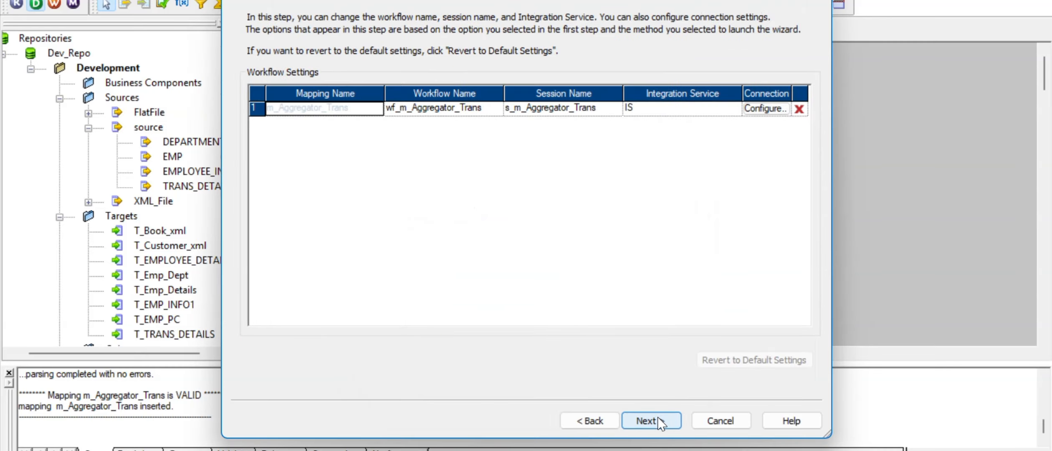
click(651, 420)
click(652, 421)
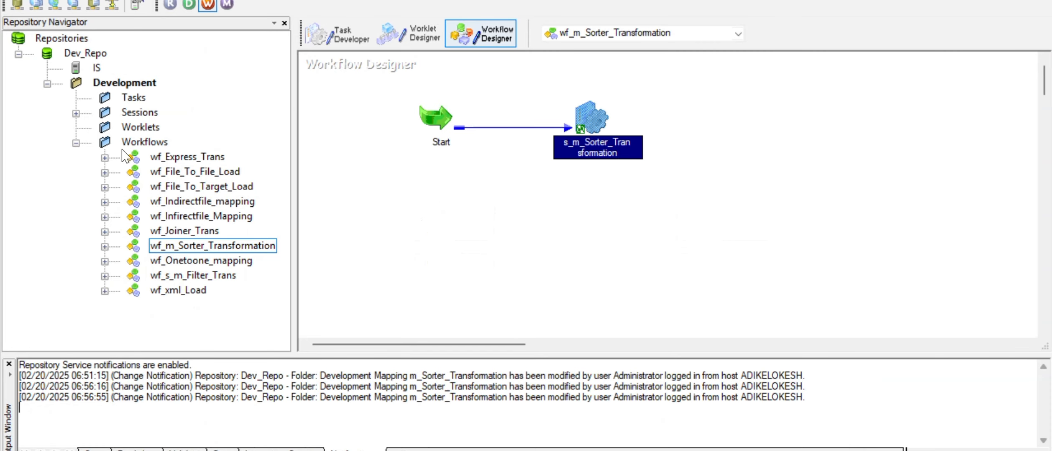
- Reconnect the Development folder and open wf_m_Aggregator_Trans in the Workflow Designer
right_click(131, 141)
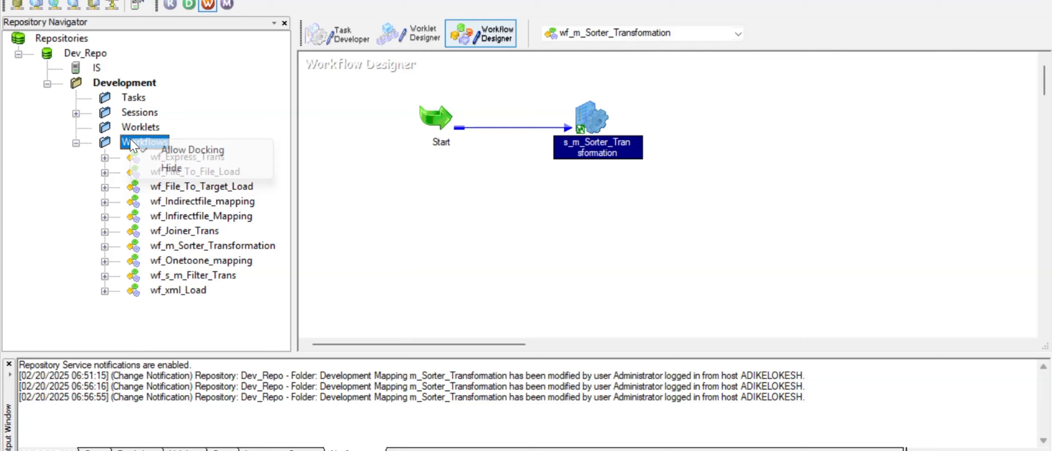
right_click(104, 84)
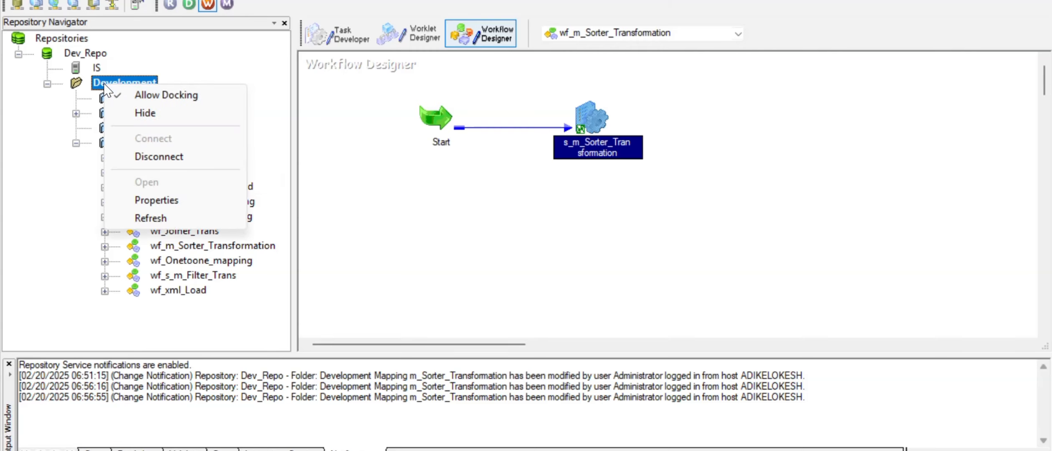
click(164, 157)
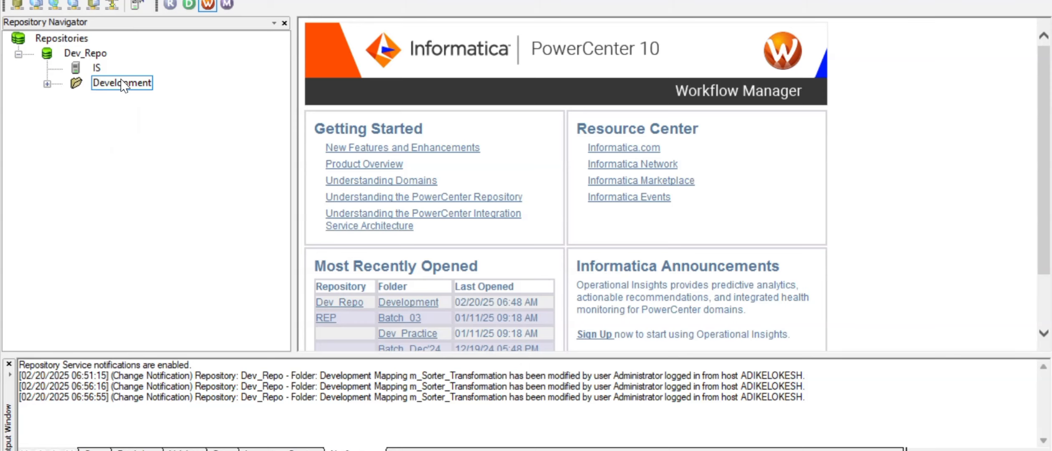
right_click(122, 85)
click(164, 177)
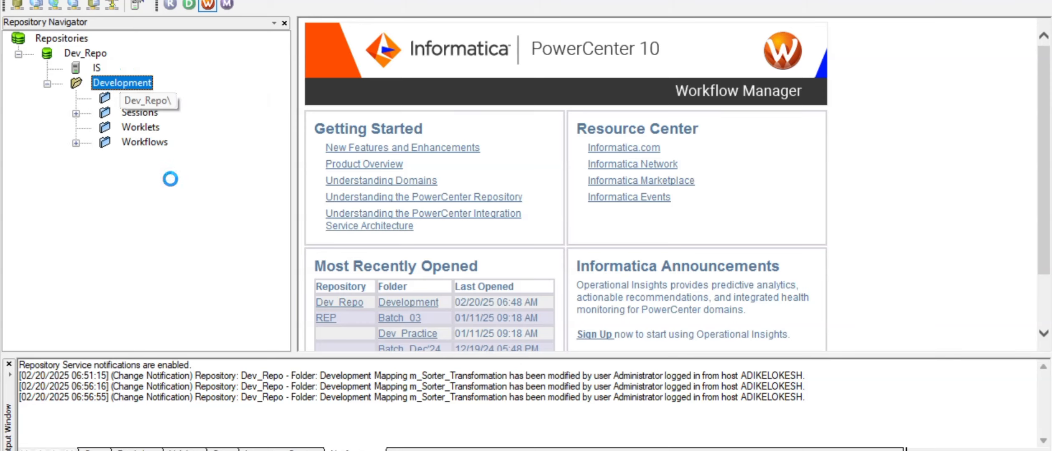
click(76, 143)
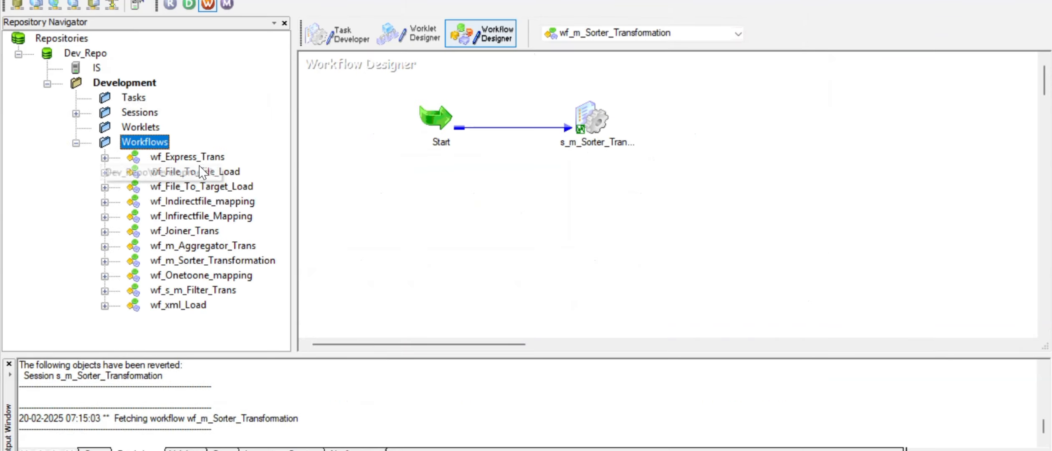
right_click(195, 245)
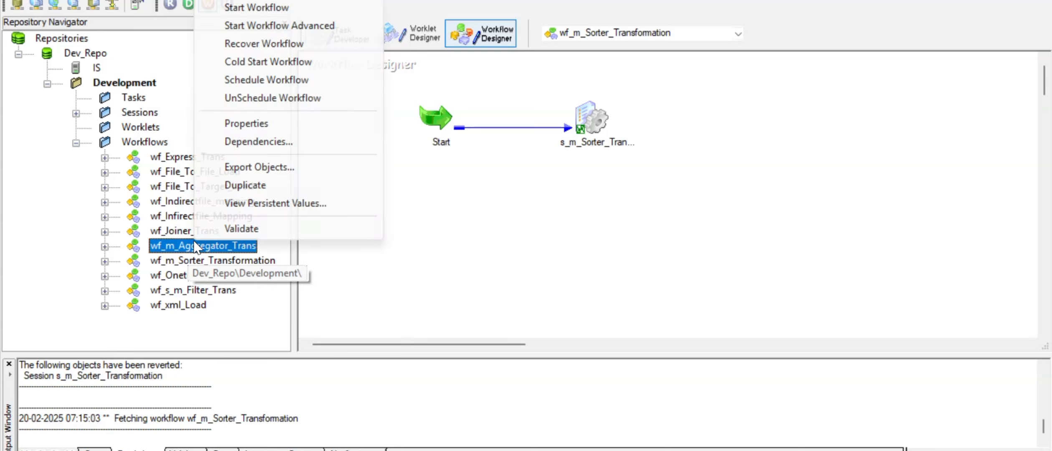
click(251, 1)
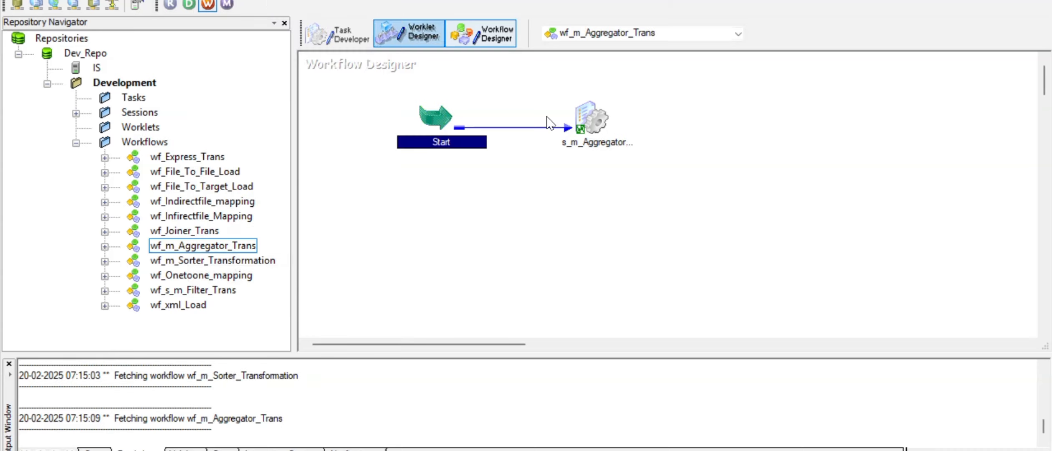
- In the s_m_Aggregator_Trans mapping settings, set the T_EMP_INFO1 target load type to Normal
double_click(593, 119)
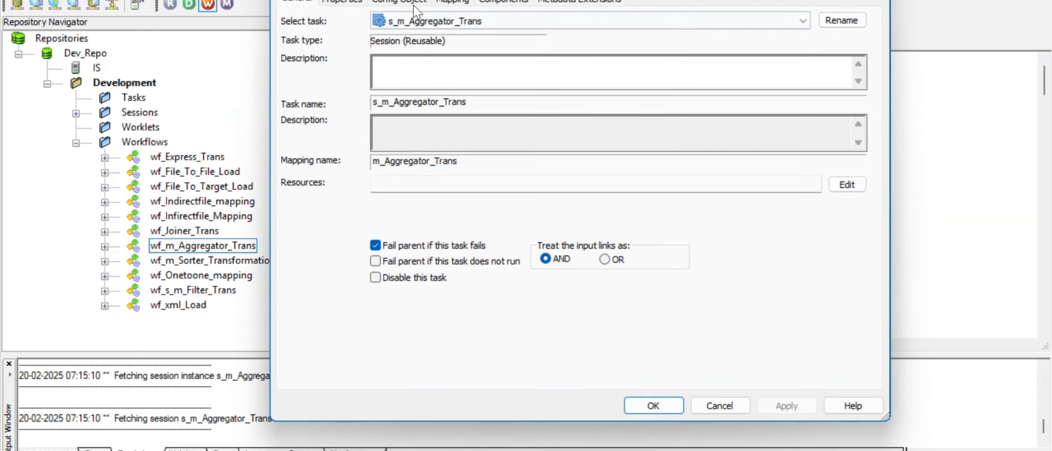
click(360, 2)
click(385, 2)
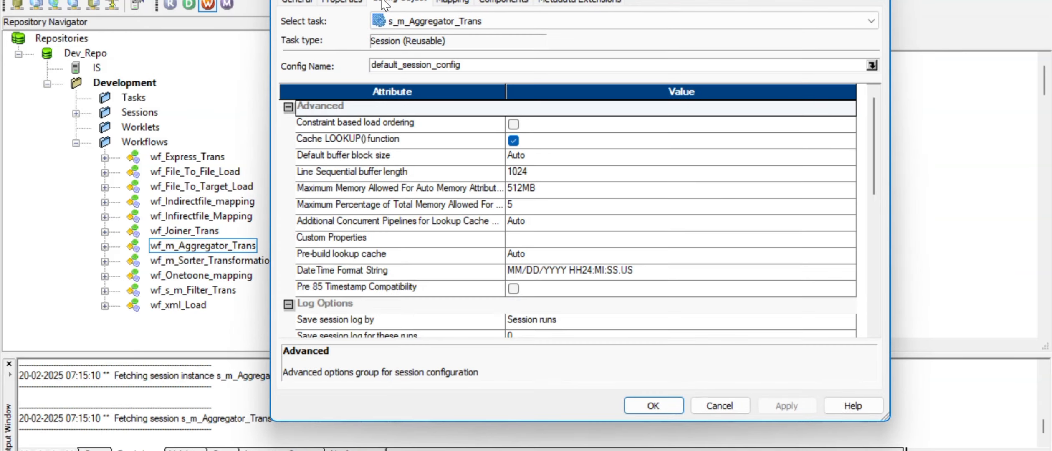
click(453, 2)
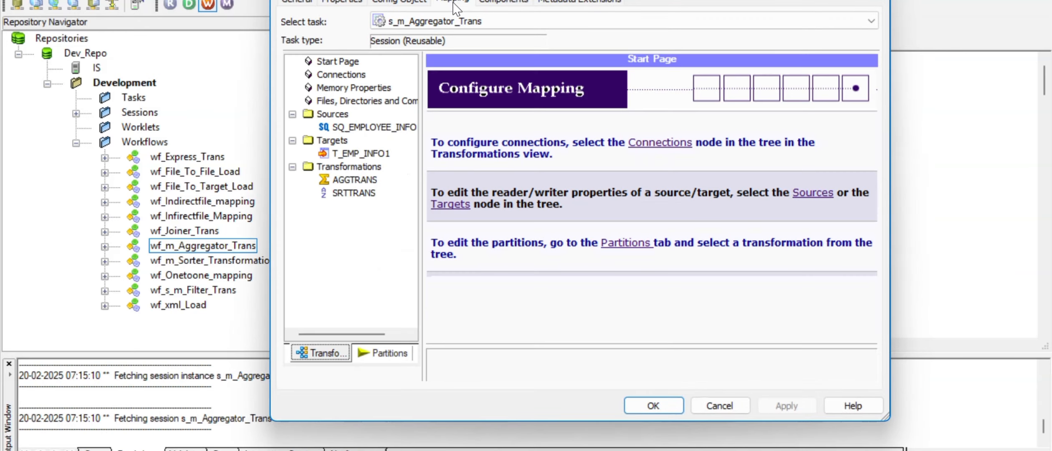
click(346, 127)
click(353, 154)
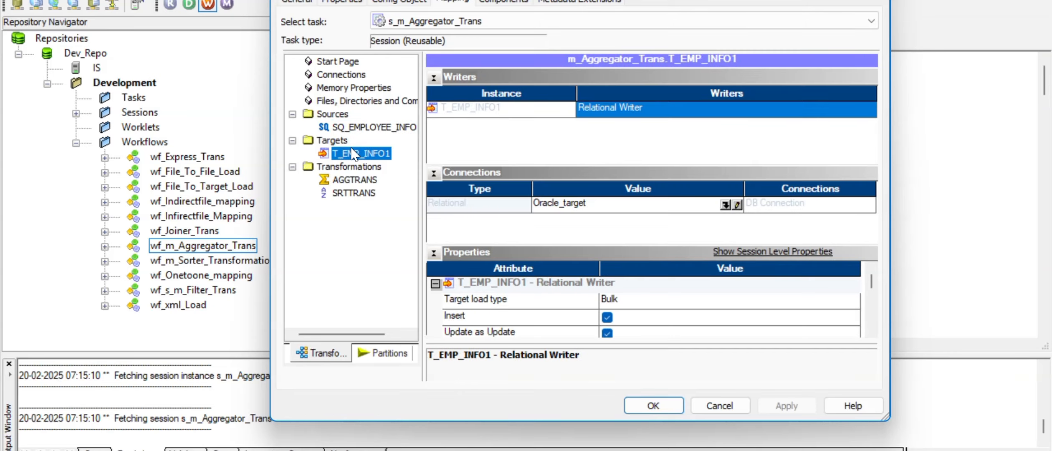
click(637, 299)
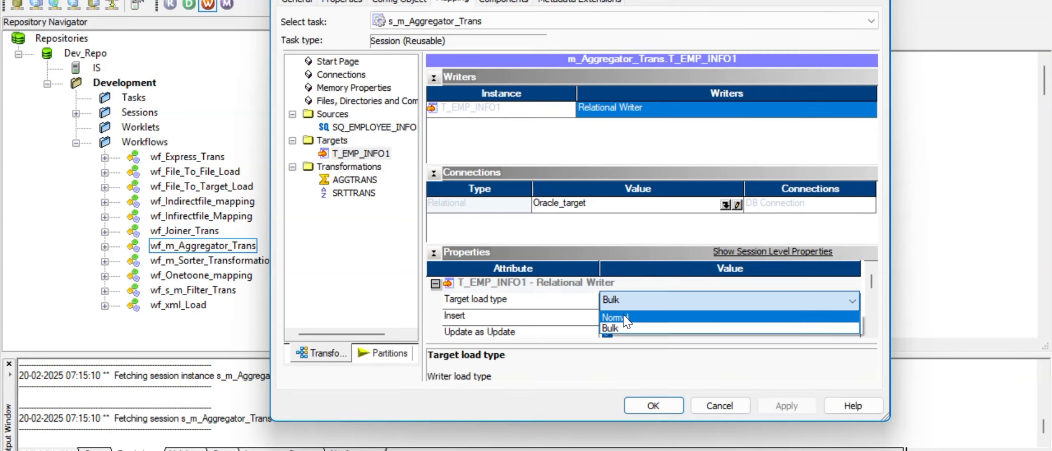
click(623, 318)
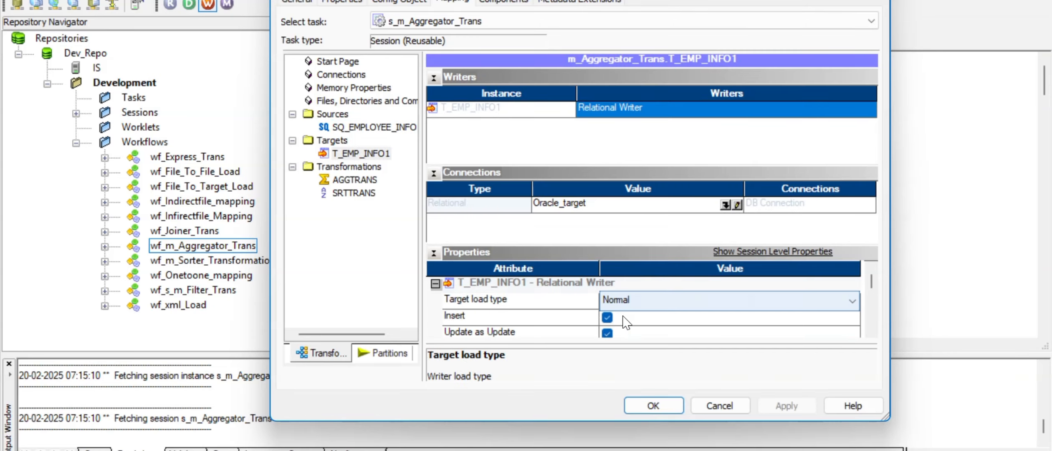
- Enable Truncate target table option, review the aggregator and sorter properties, and close
click(872, 331)
click(872, 331)
click(872, 331)
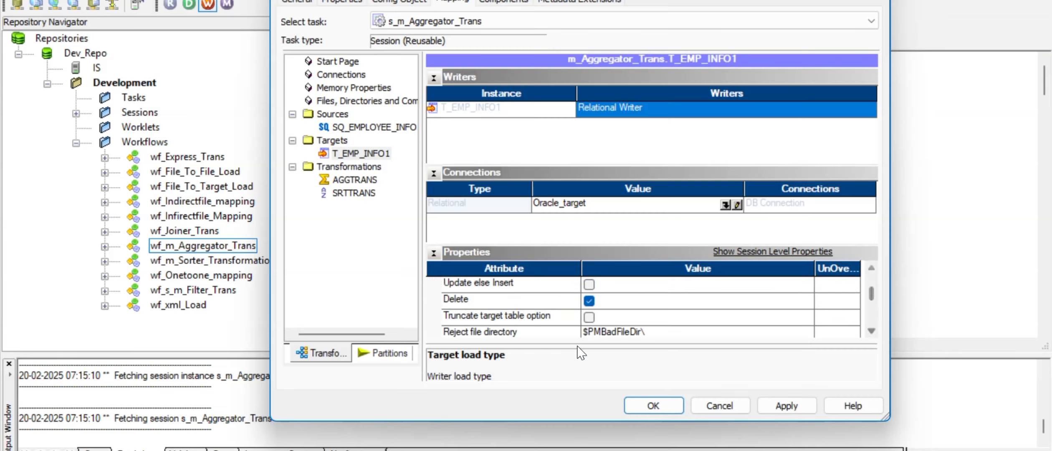
click(590, 317)
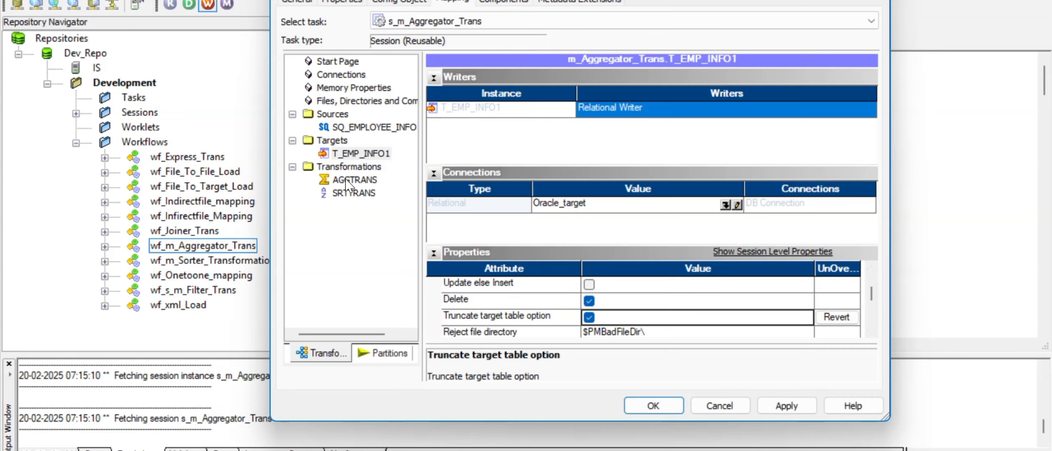
click(346, 180)
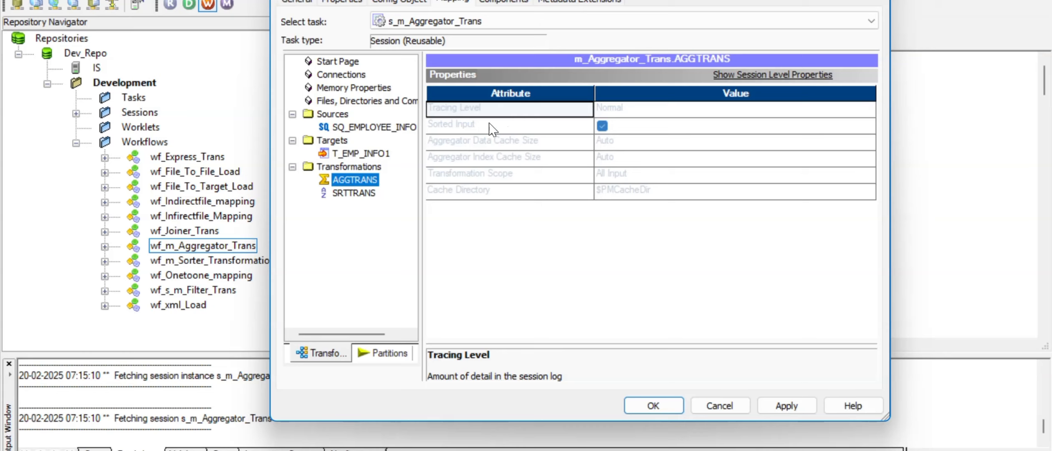
click(360, 198)
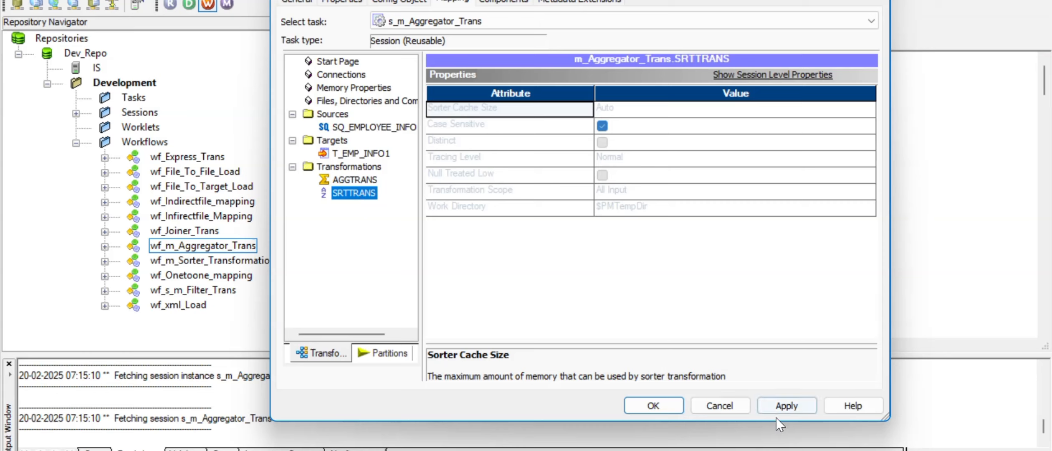
click(669, 403)
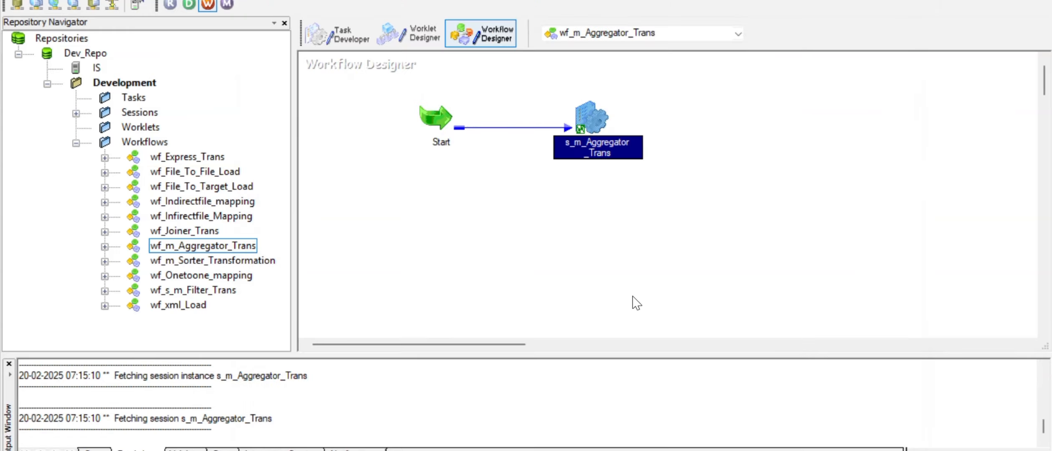
- Save and start wf_m_Aggregator_Trans, then inspect the session's TE_7073 ascending-keys failure
key(ctrl+s)
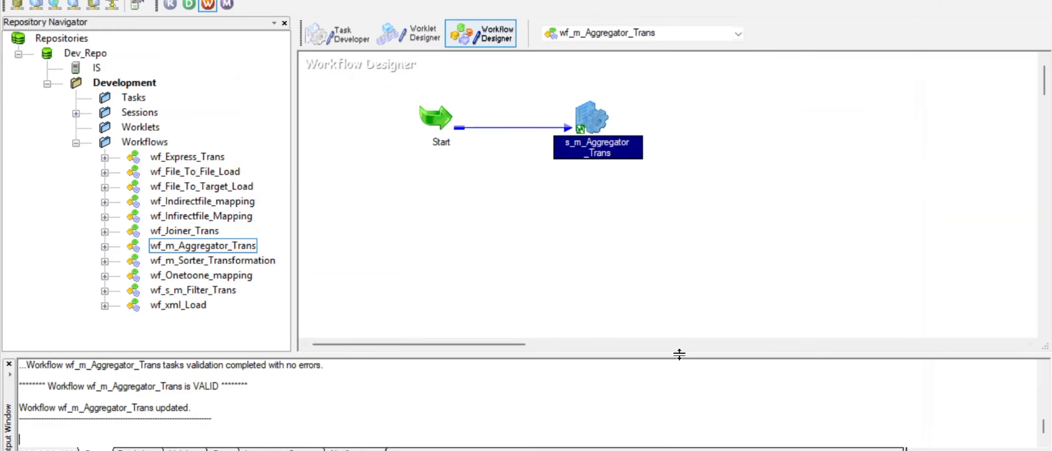
right_click(503, 171)
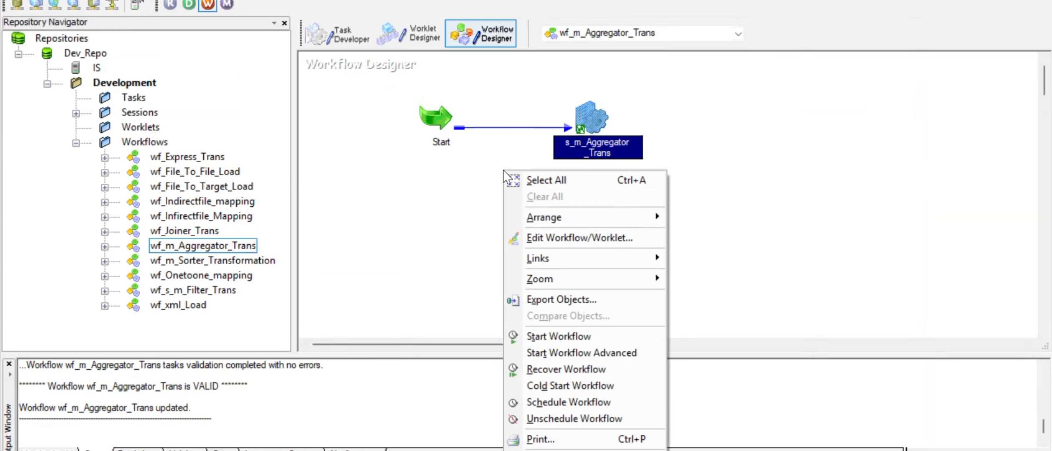
click(575, 336)
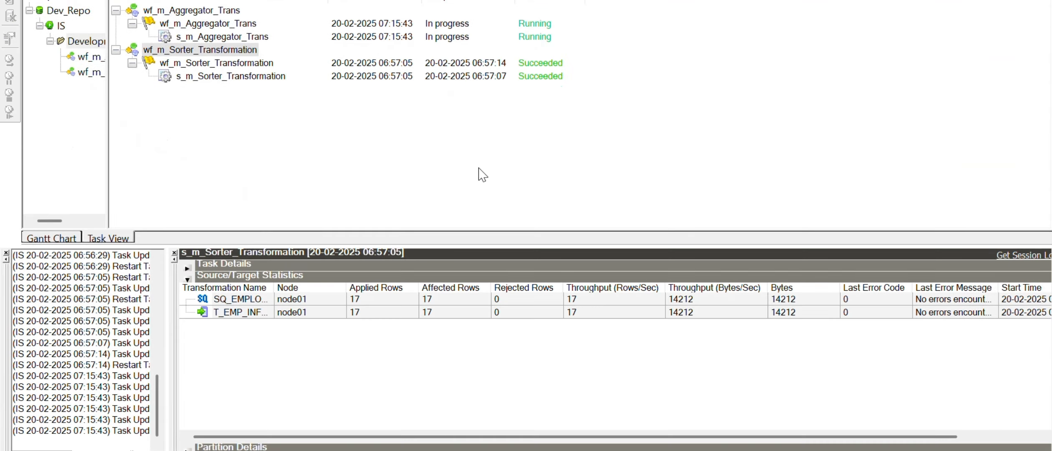
click(243, 37)
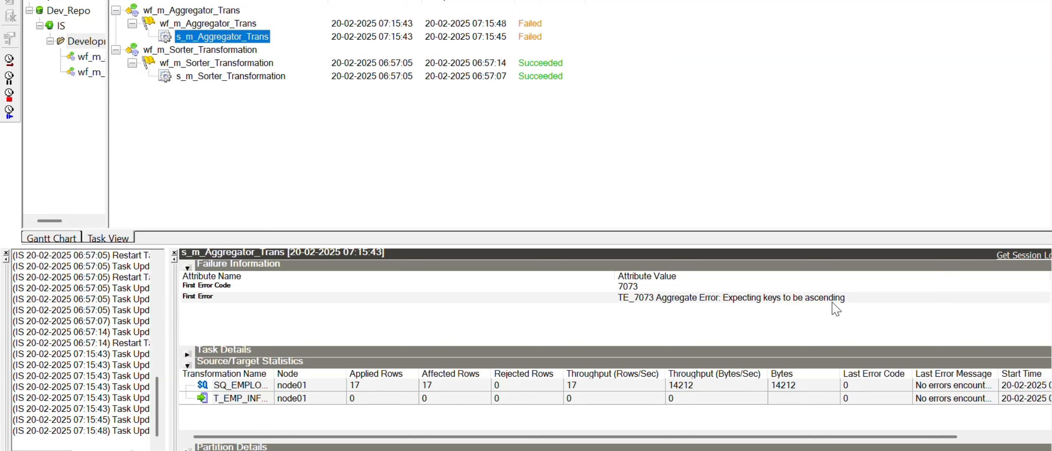
- Back in Designer, view the SRTTRANS sorter's ports to check its SALARY sort key
click(588, 450)
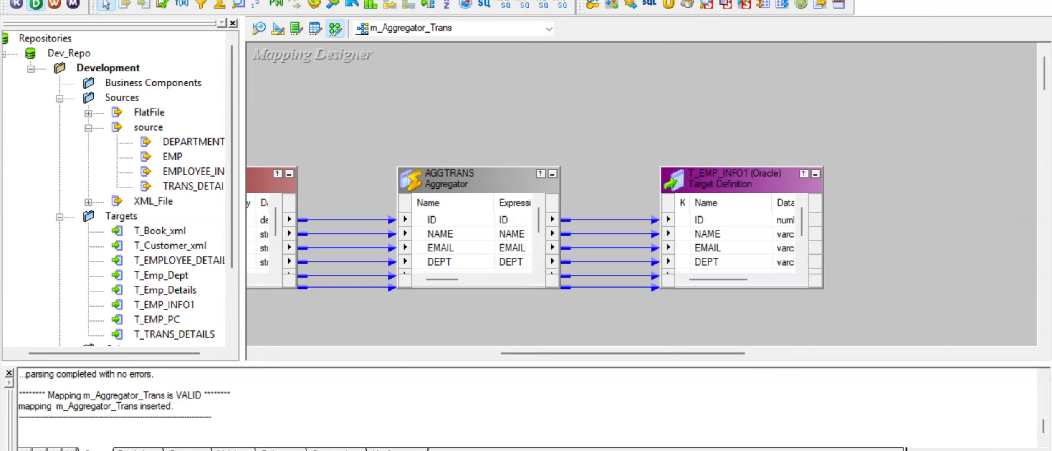
drag(548, 353, 458, 353)
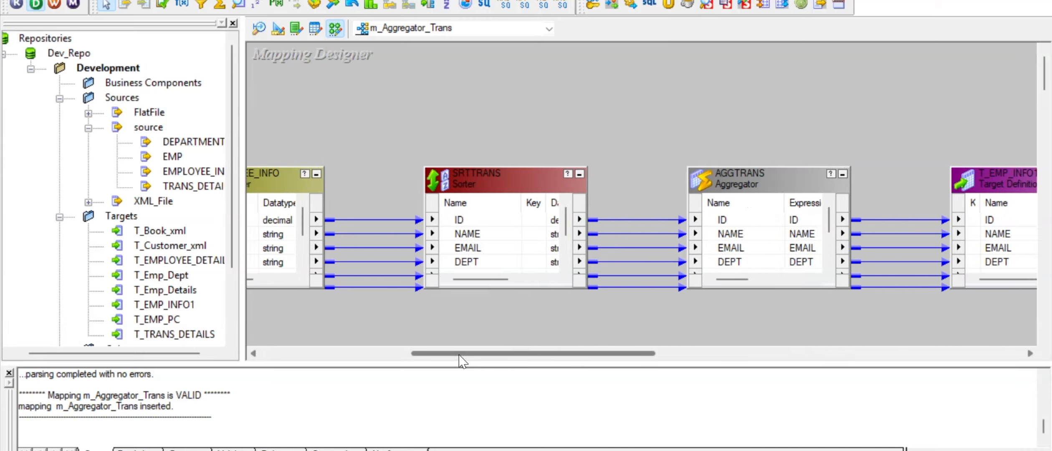
double_click(481, 186)
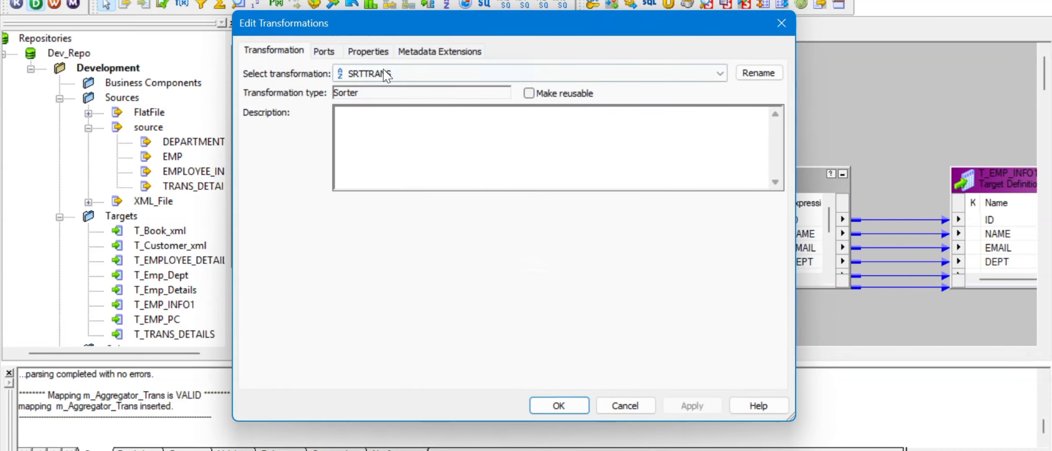
click(328, 52)
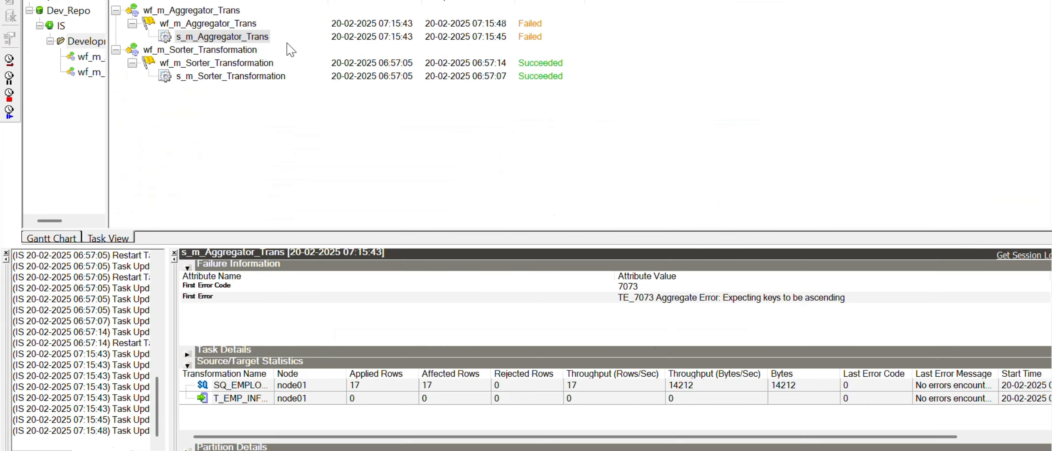
- Open the failed s_m_Aggregator_Trans run's session log, maximize it, and read the error and DEBUG rows
click(262, 39)
click(1023, 255)
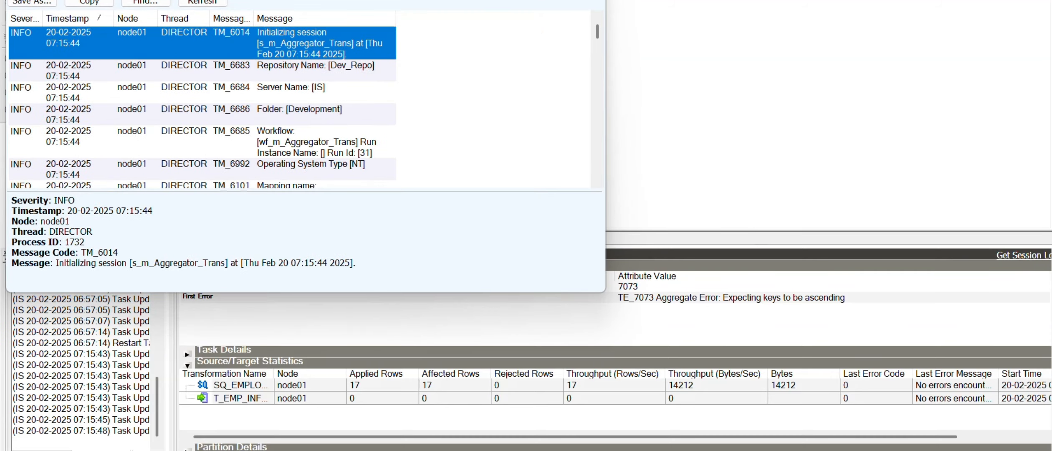
drag(283, 0, 360, 71)
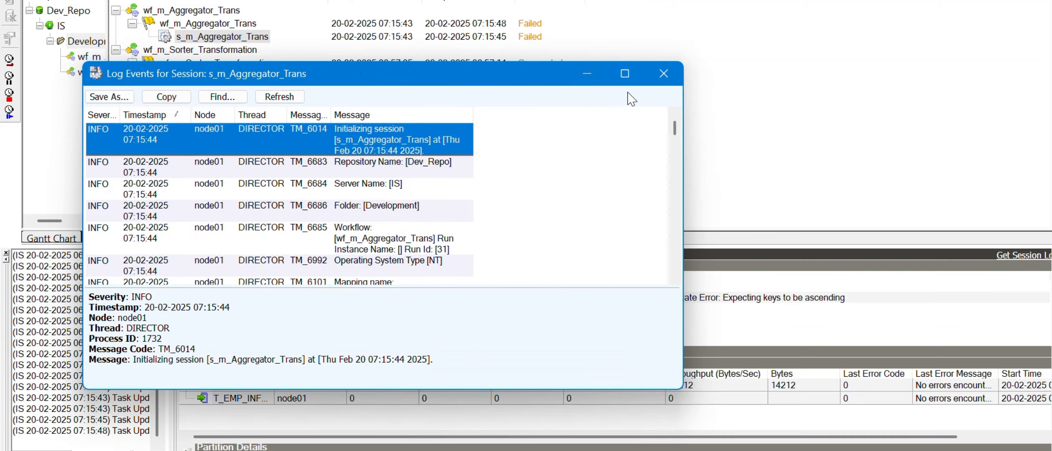
click(625, 74)
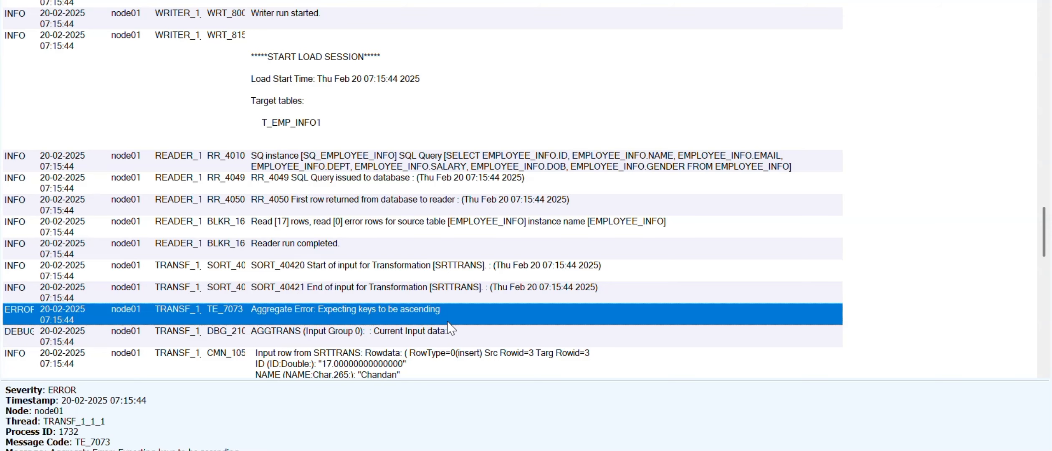
click(434, 336)
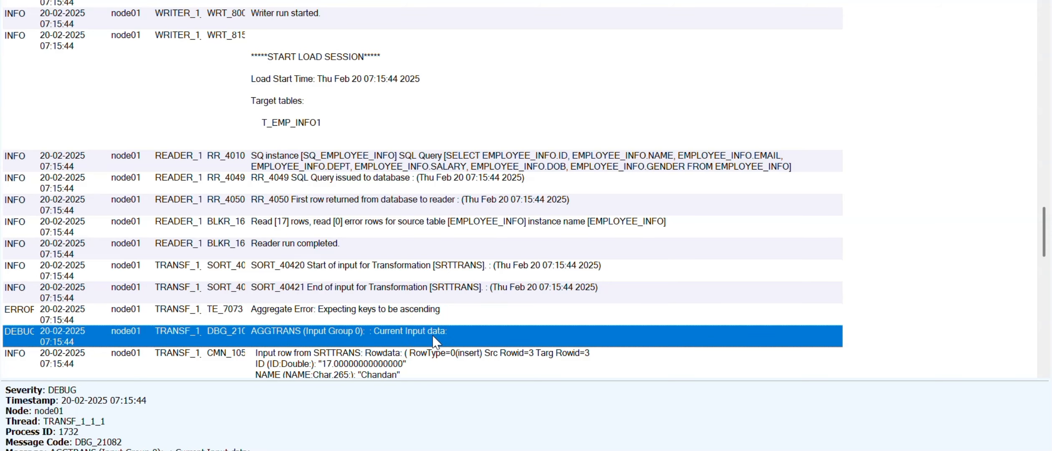
scroll(434, 337, down, 3)
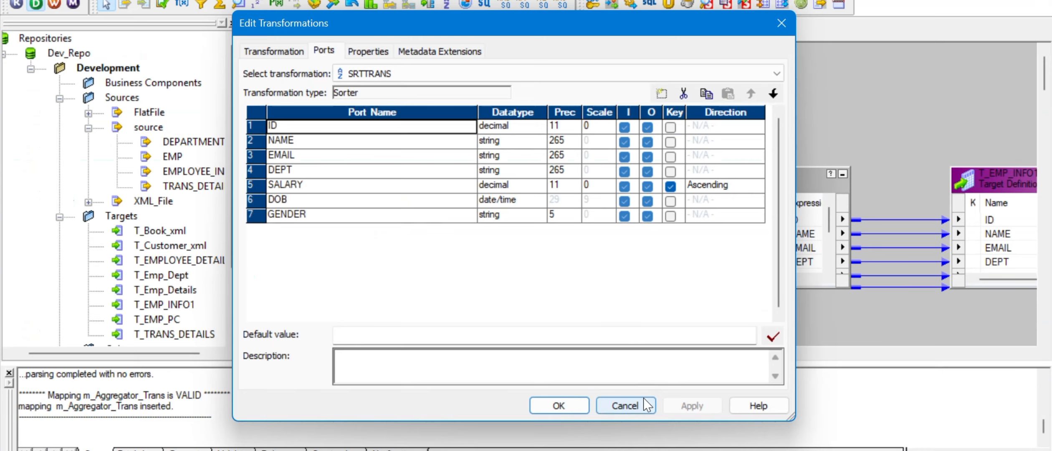
- Close the Sorter dialog unchanged and check AGGTRANS's DEPT group-by and Sorted Input setting
click(634, 401)
double_click(739, 179)
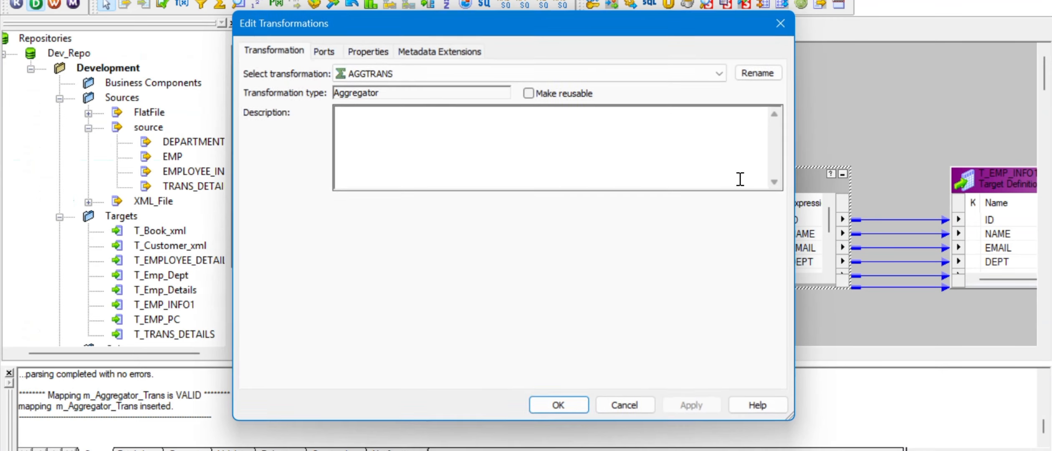
click(324, 51)
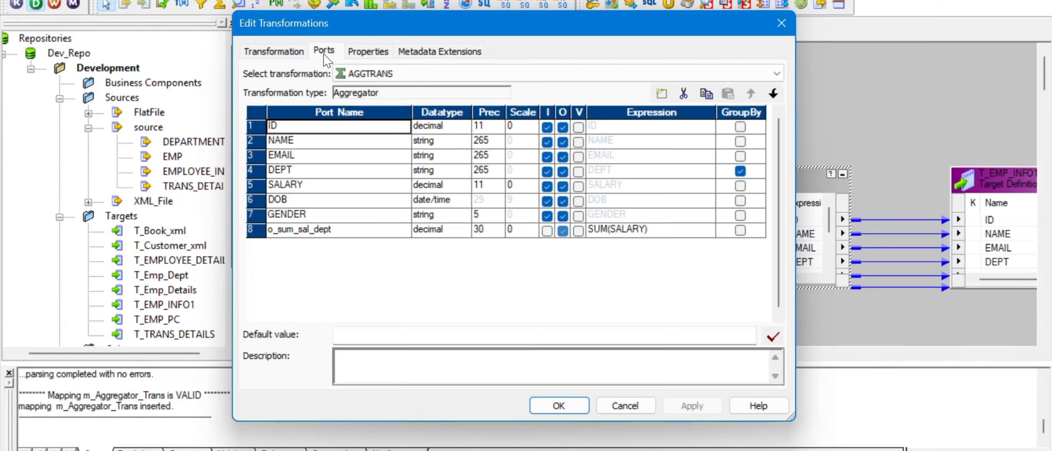
click(355, 52)
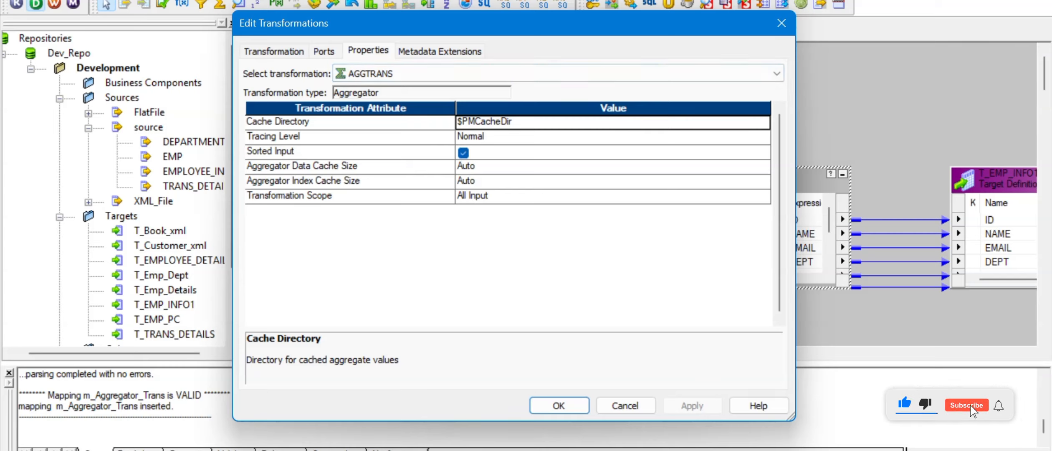
- Reread the session log's Aggregate Error entry about keys expected to be ascending
click(731, 450)
mouse_move(743, 398)
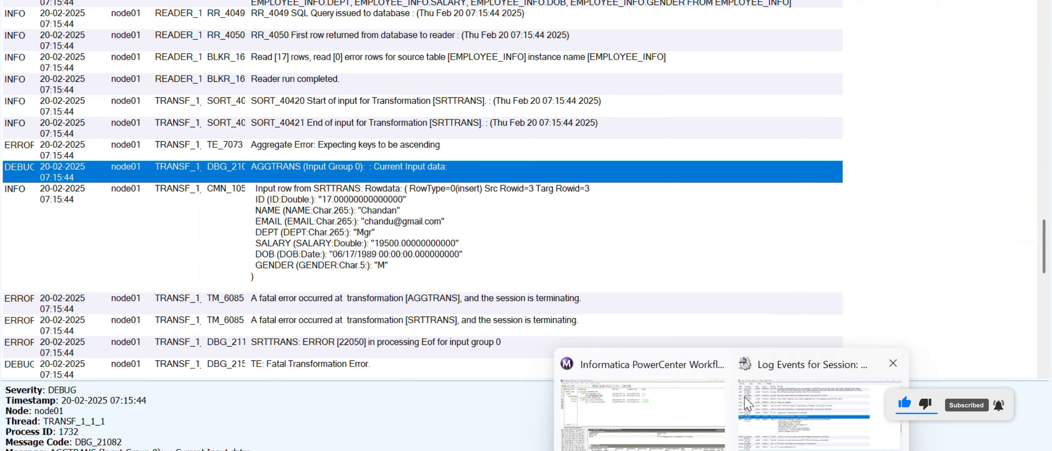
click(778, 407)
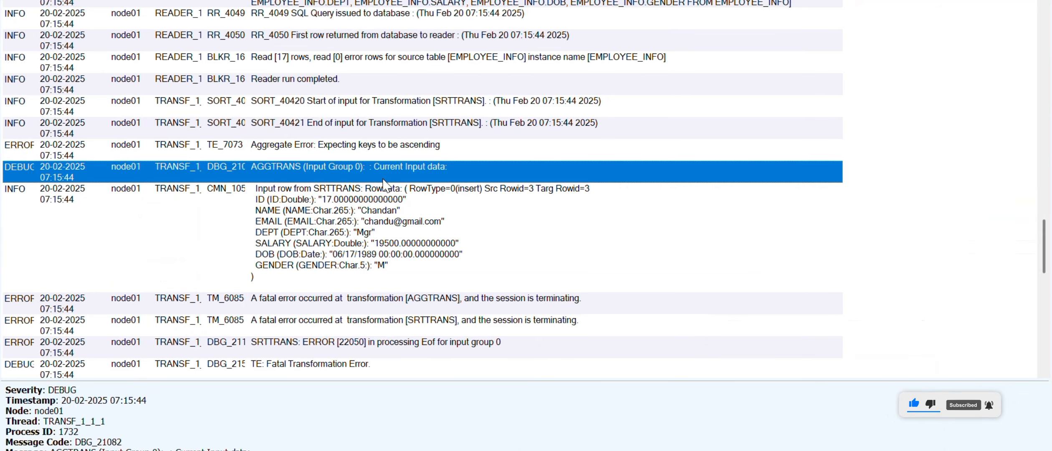
click(351, 149)
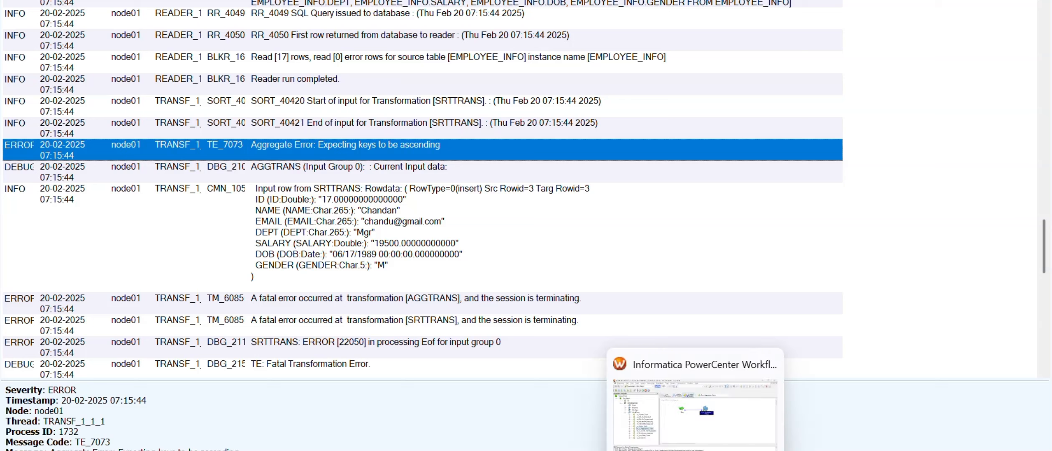
- Recheck AGGTRANS's group-by ports and close its settings unchanged
mouse_move(731, 450)
click(587, 450)
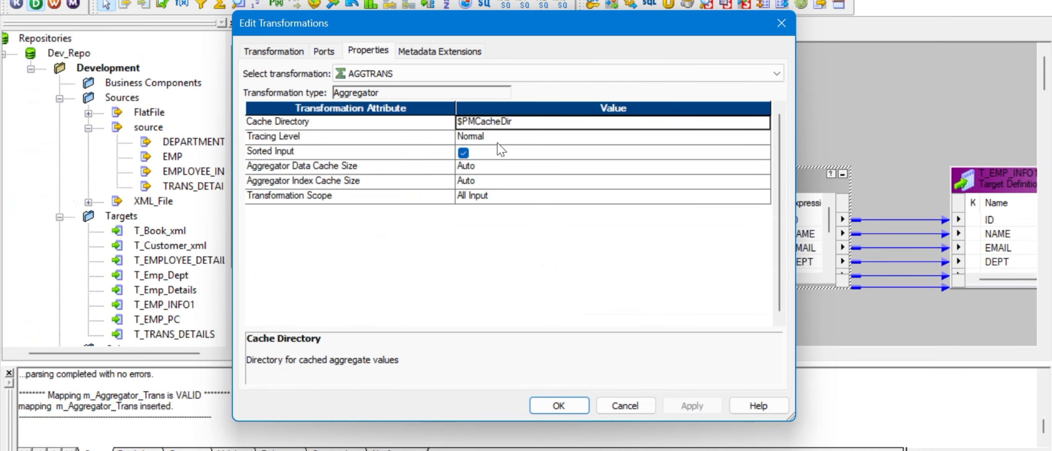
click(320, 53)
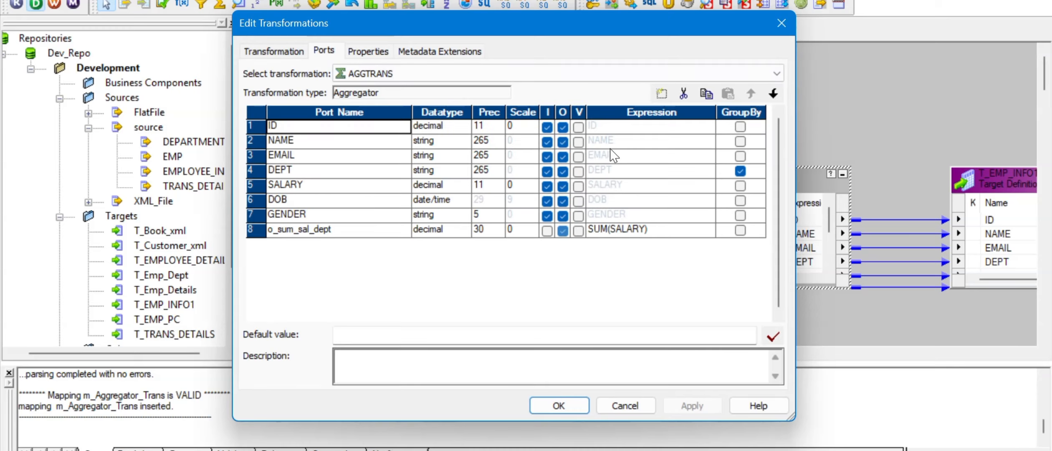
click(618, 401)
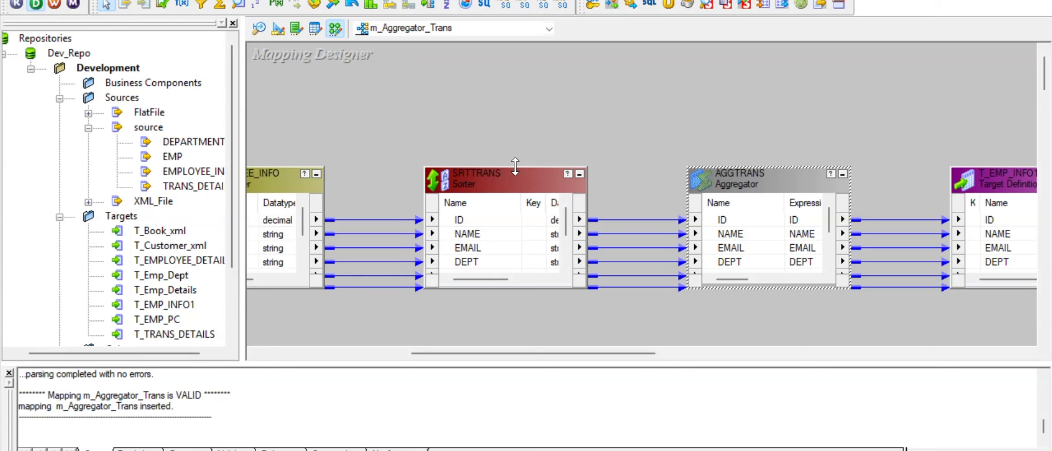
- Make every SRTTRANS port, including ID, NAME, EMAIL, DEPT and DOB, an ascending sort key
double_click(500, 173)
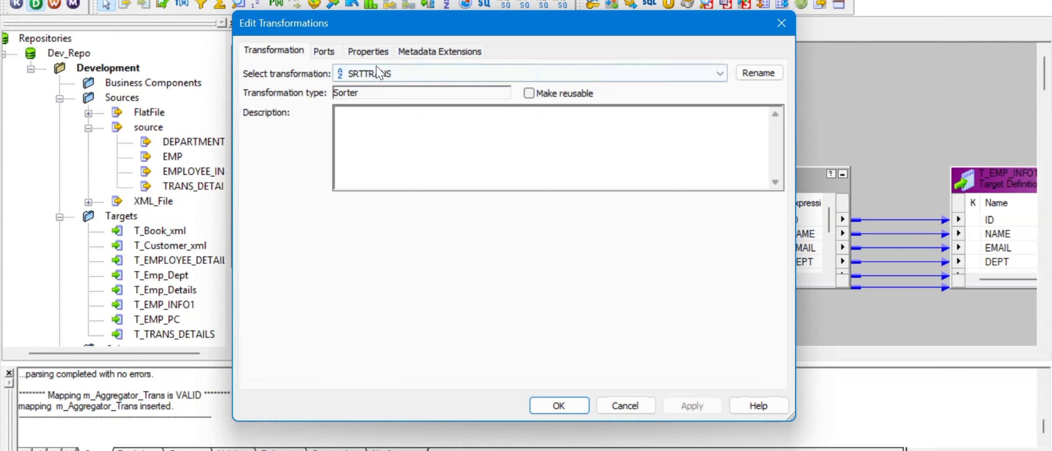
click(334, 51)
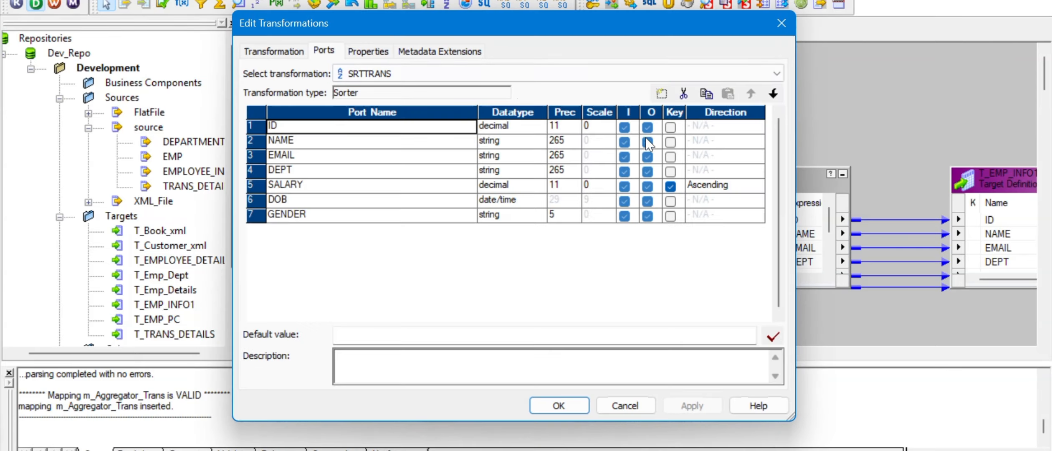
click(671, 127)
click(671, 142)
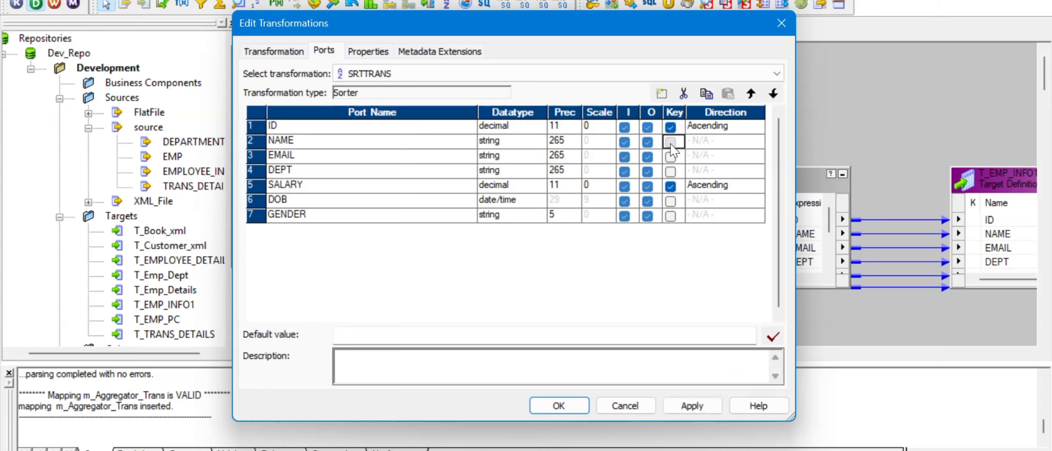
click(671, 157)
click(671, 171)
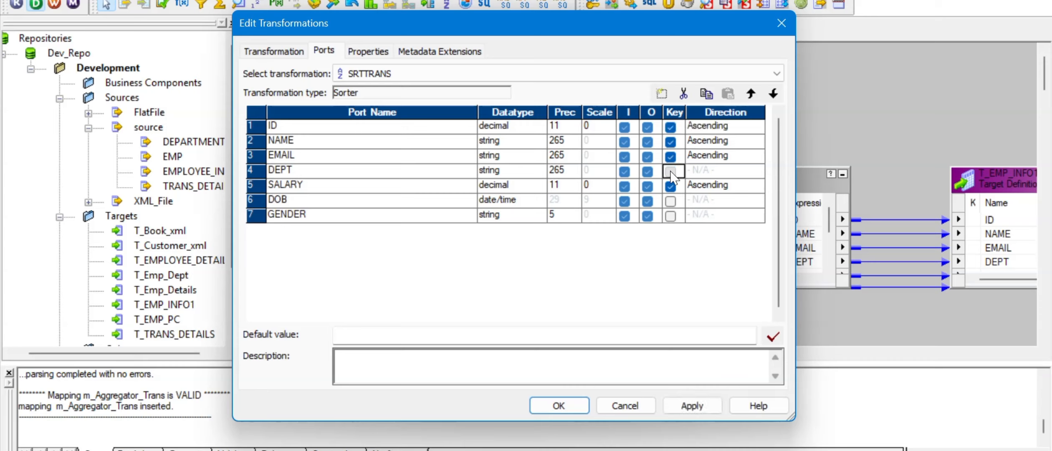
click(671, 201)
click(671, 216)
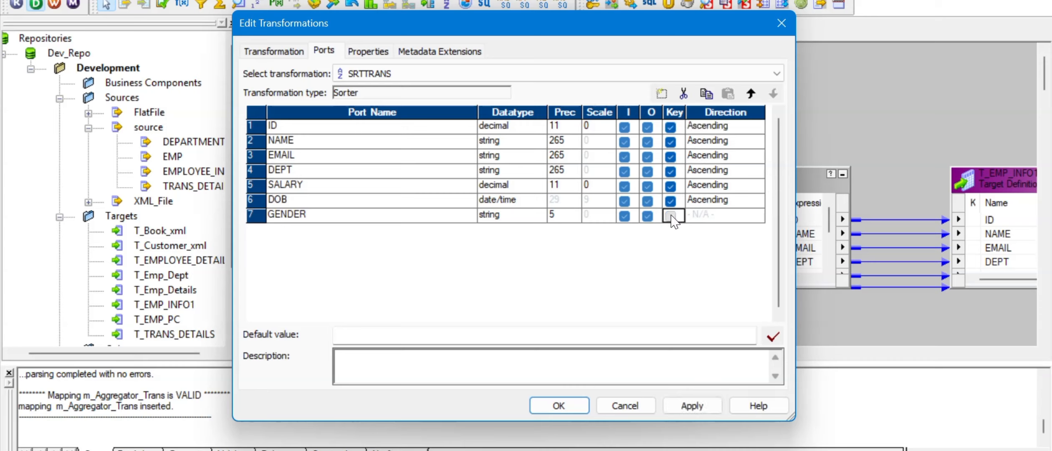
- Apply the new sort keys and save the m_Aggregator_Trans mapping
click(690, 405)
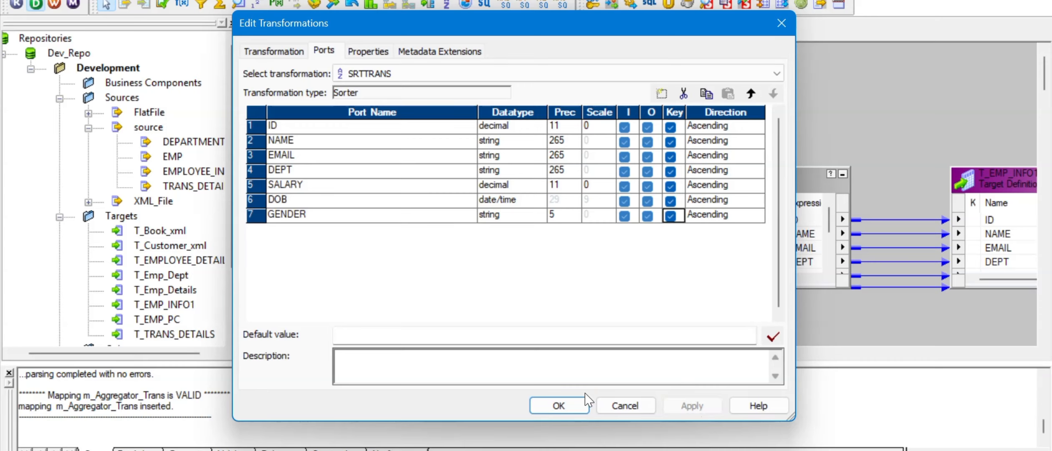
click(564, 401)
key(ctrl+s)
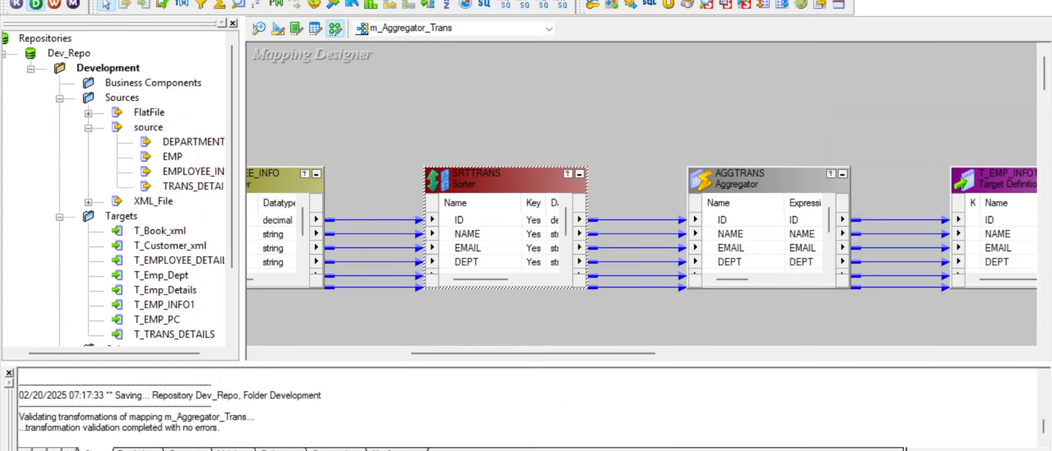
- Refresh the mapping of session s_m_Aggregator_Trans in wf_m_Aggregator_Trans
key(alt+Tab)
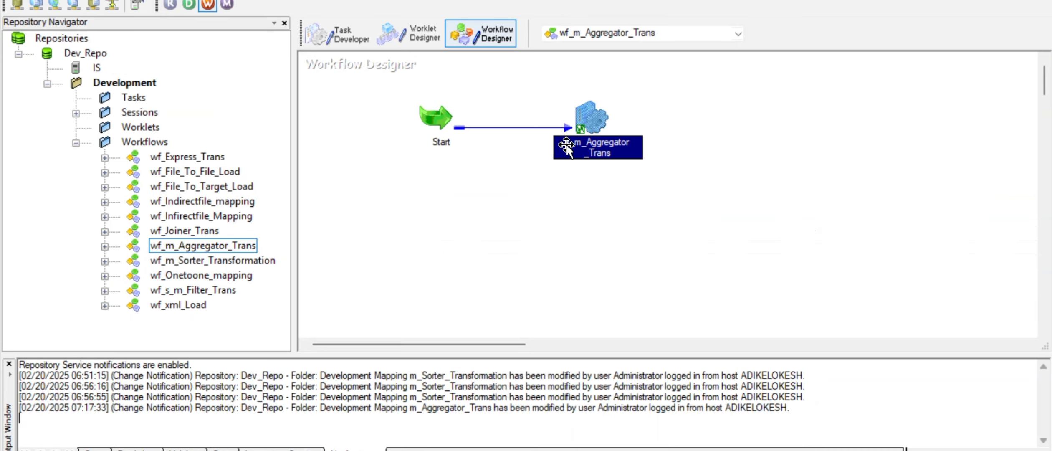
mouse_move(590, 115)
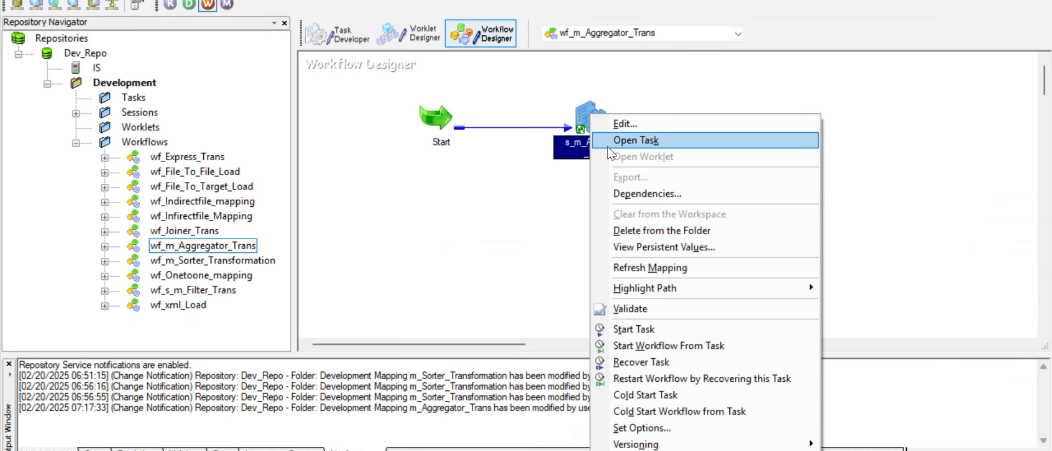
click(656, 276)
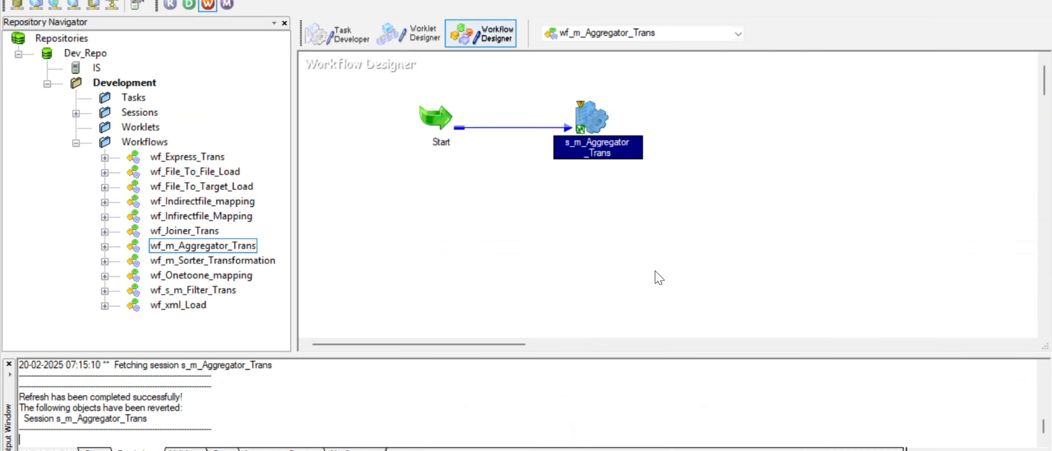
- Close the session log and restart the failed s_m_Aggregator_Trans task
mouse_move(731, 450)
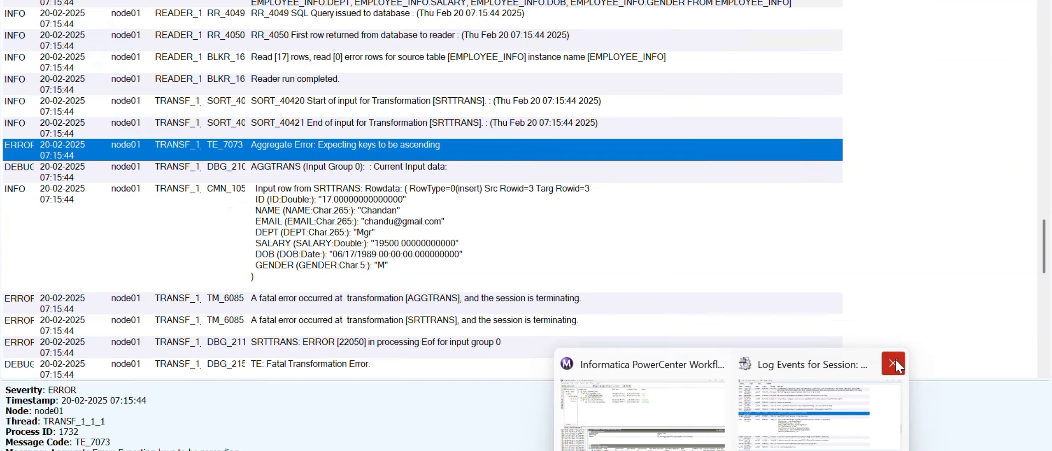
click(895, 363)
click(775, 395)
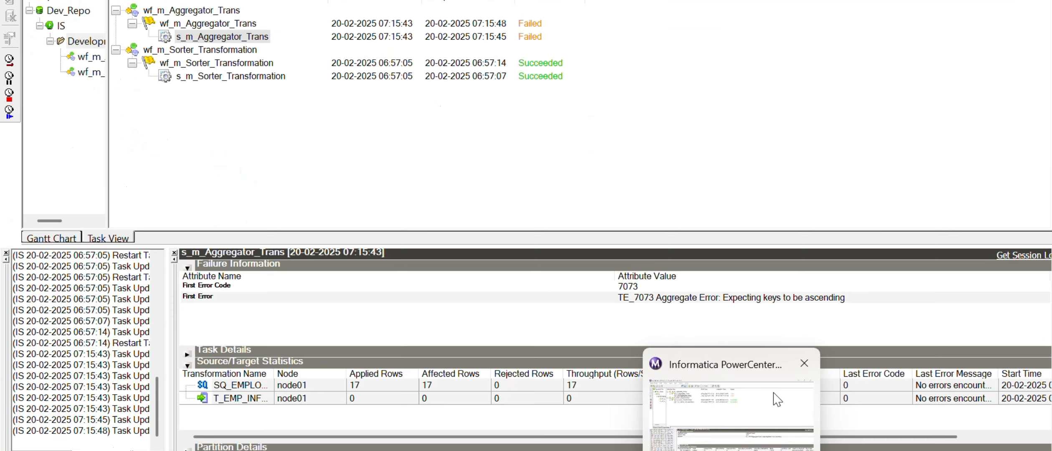
right_click(238, 41)
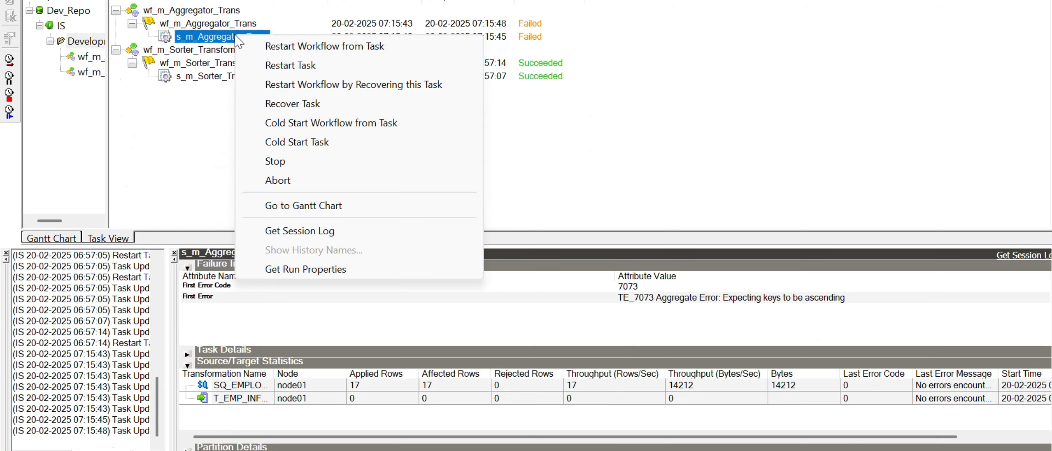
click(326, 72)
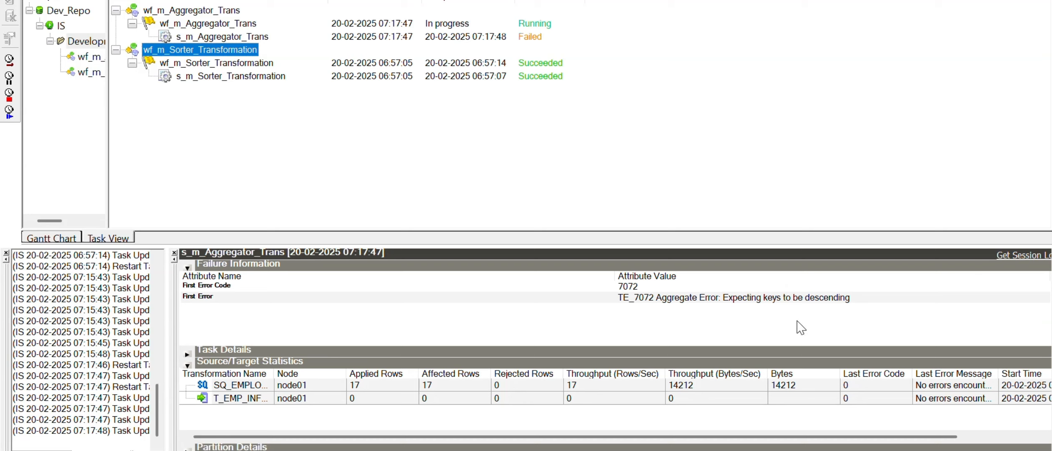
- Go back to the m_Aggregator_Trans mapping in Designer
mouse_move(695, 450)
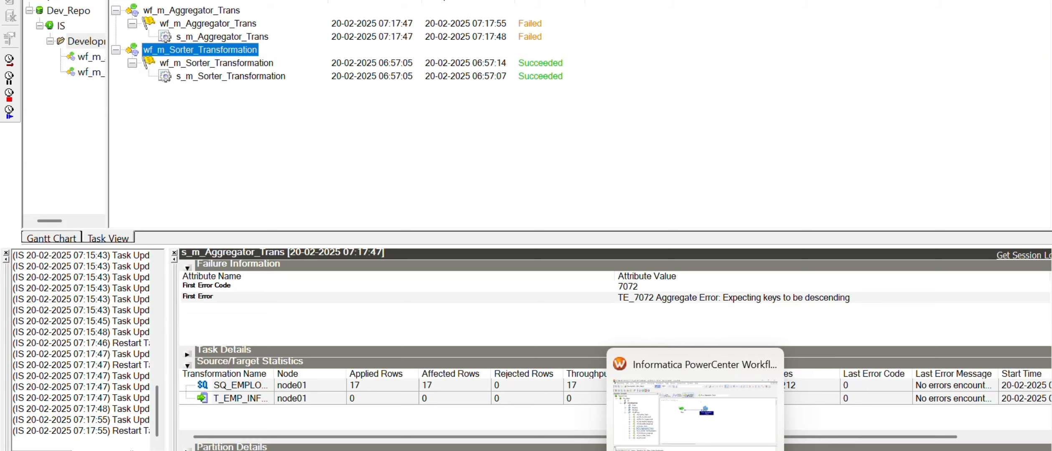
click(695, 416)
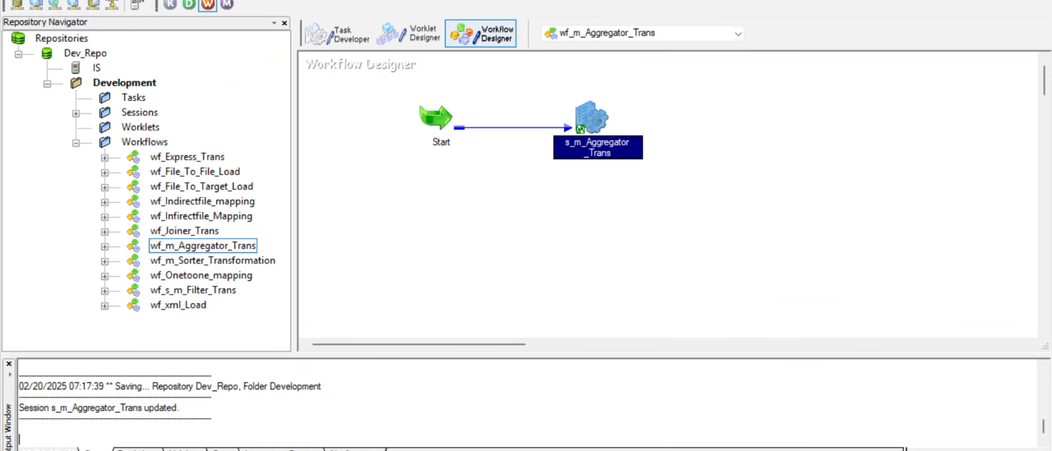
key(alt+Tab)
key(alt+Tab)
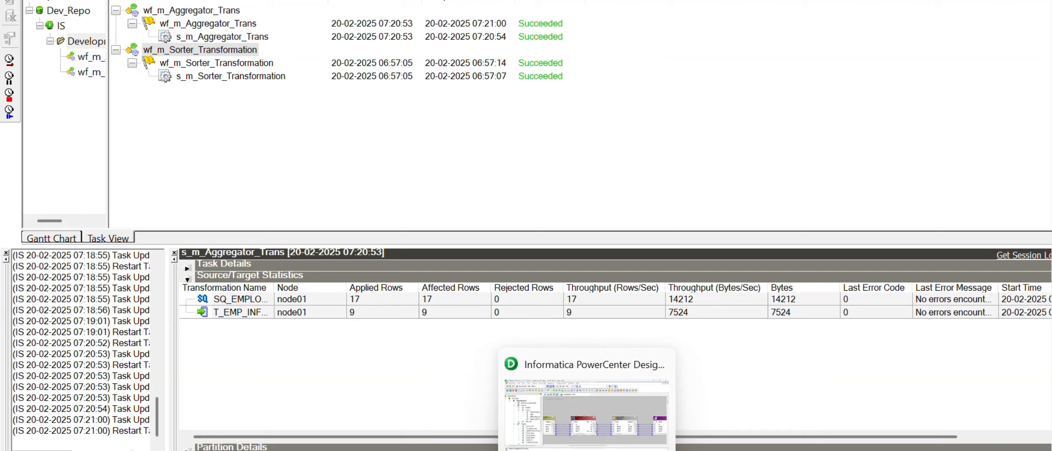
- Confirm AGGTRANS groups by DEPT with Sorted Input on, then cancel without changes
click(587, 450)
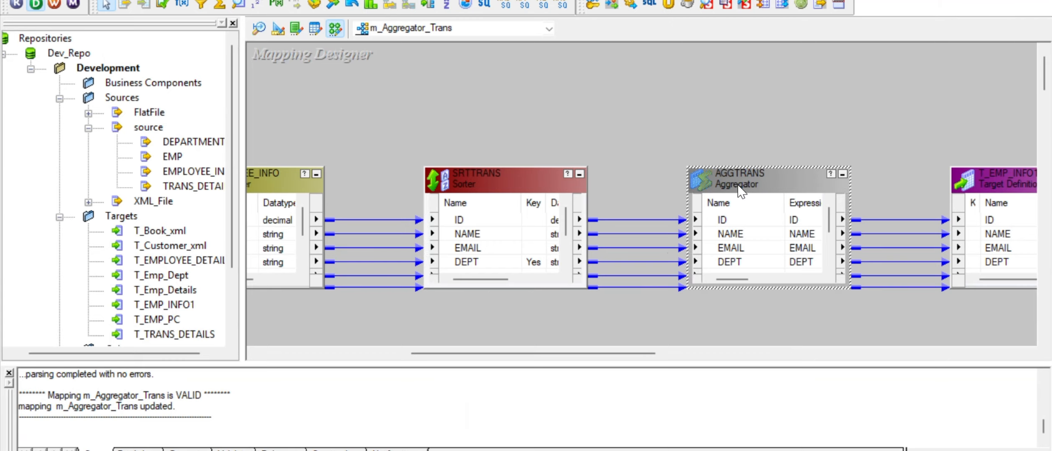
double_click(741, 191)
click(324, 50)
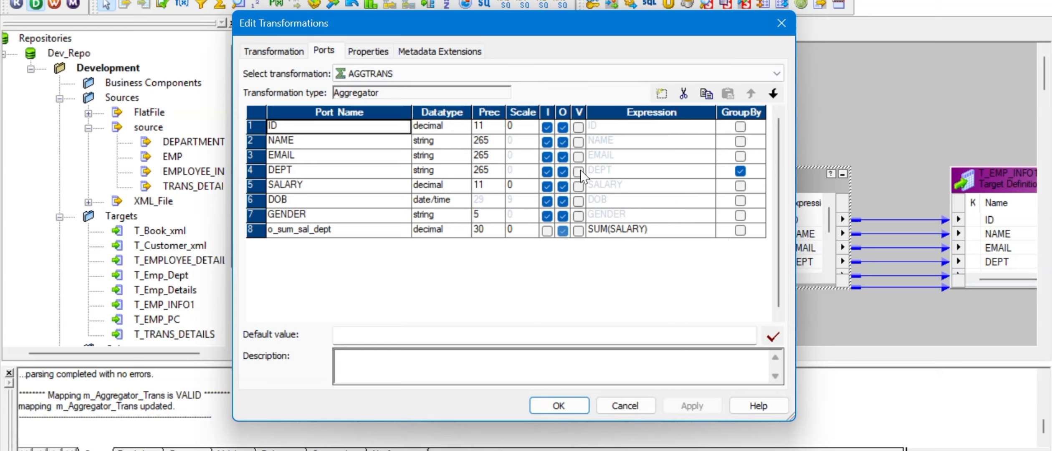
click(314, 172)
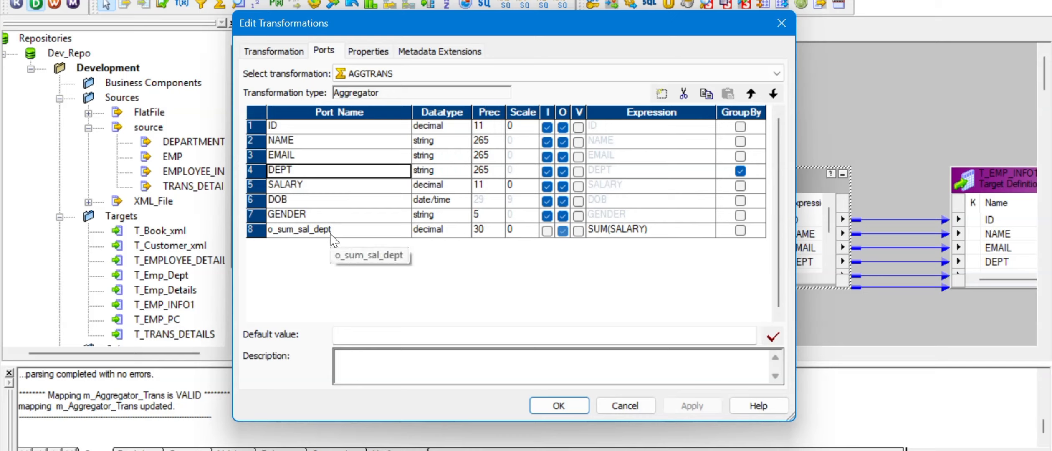
click(368, 52)
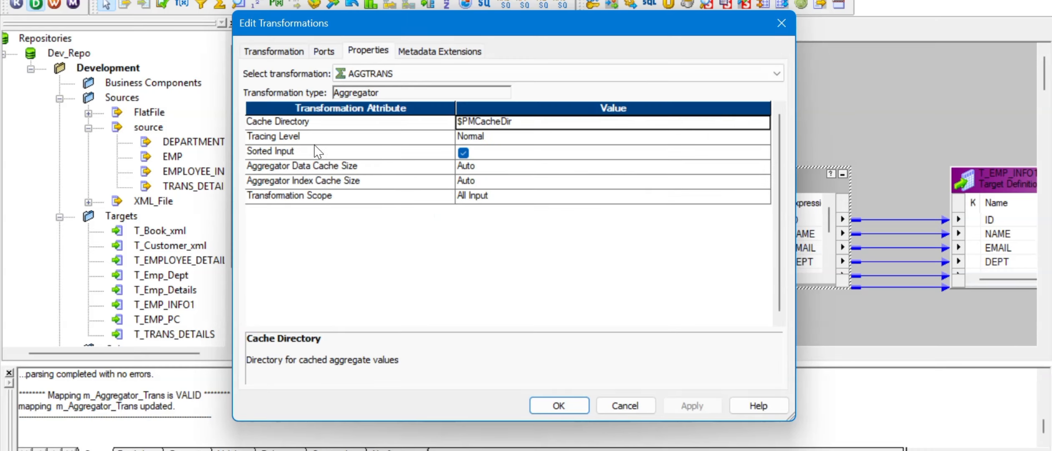
click(328, 53)
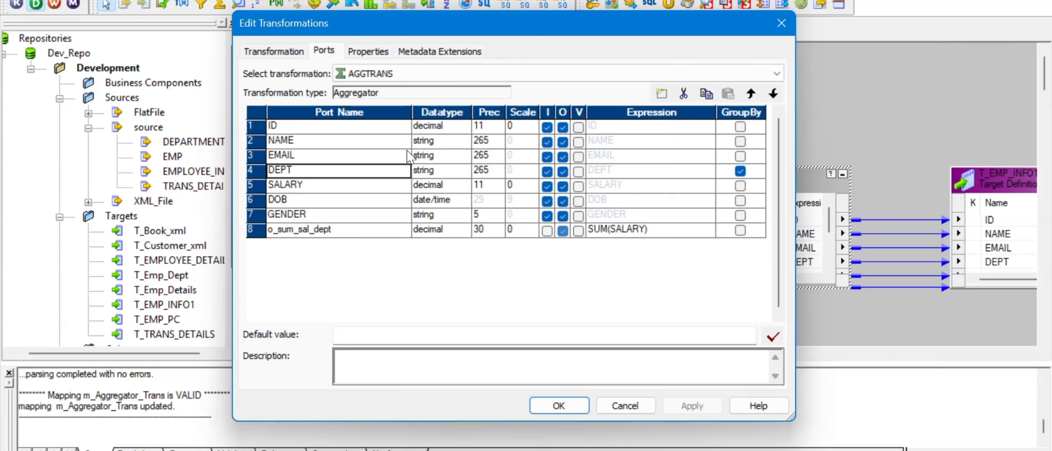
click(622, 407)
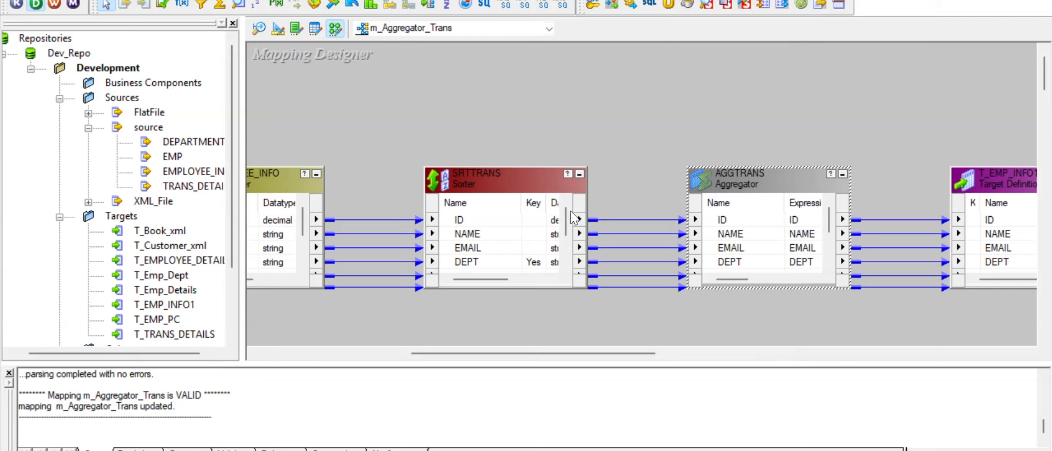
- Open SRTTRANS's settings and check the notes and Workflow Monitor's succeeded run (17 read, 9 loaded)
double_click(522, 171)
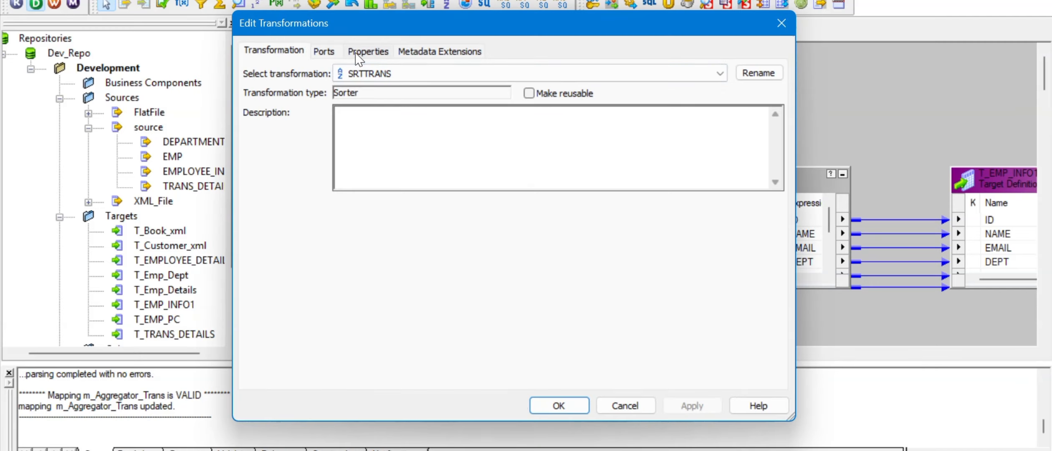
click(625, 450)
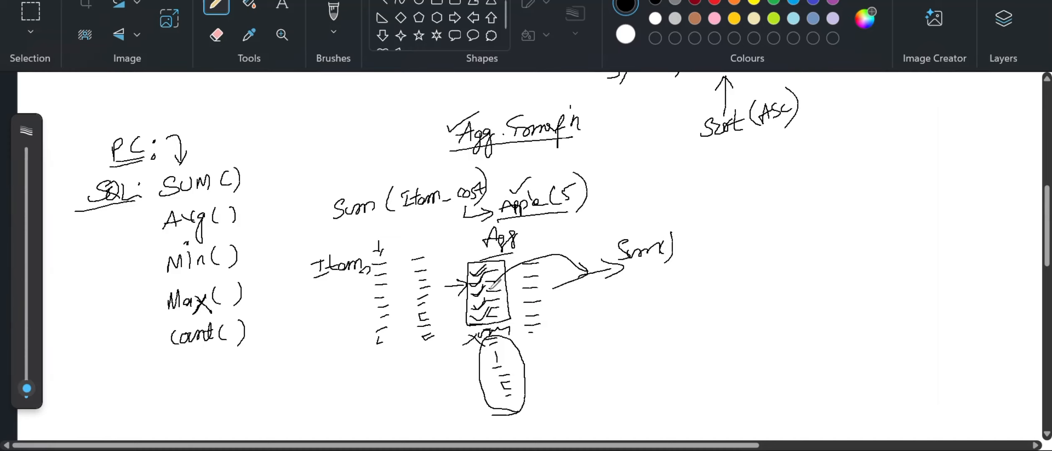
key(alt+Tab)
key(alt+Tab)
key(alt+Tab)
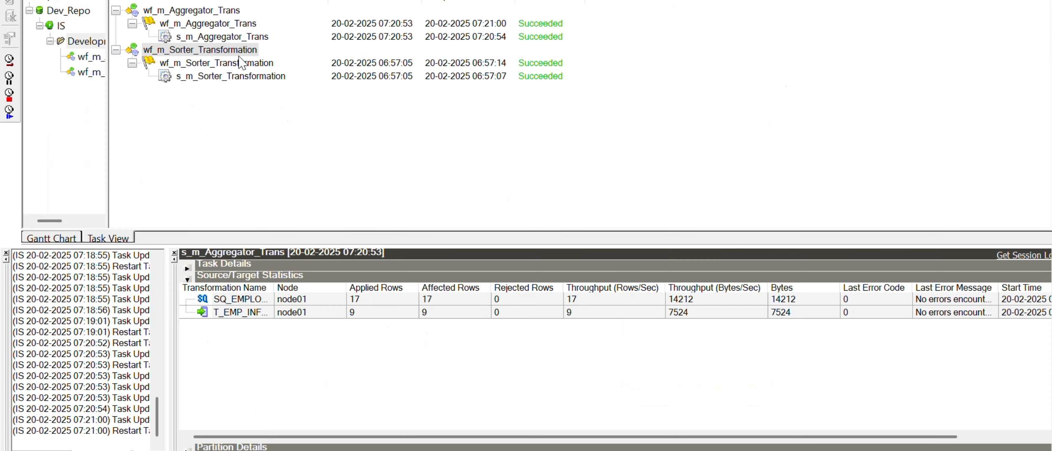
key(alt+Tab)
key(alt+Tab)
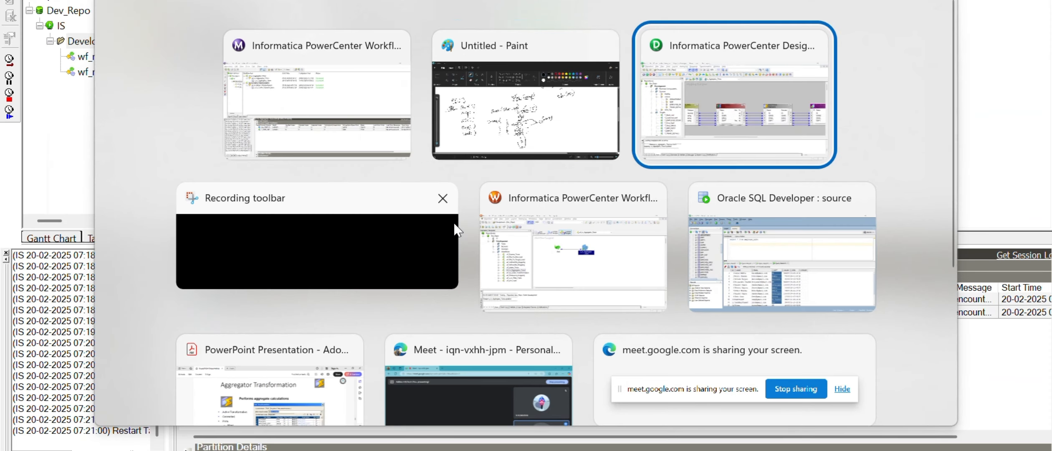
- Review SRTTRANS's properties and sort-key ports, then close it unchanged
click(367, 53)
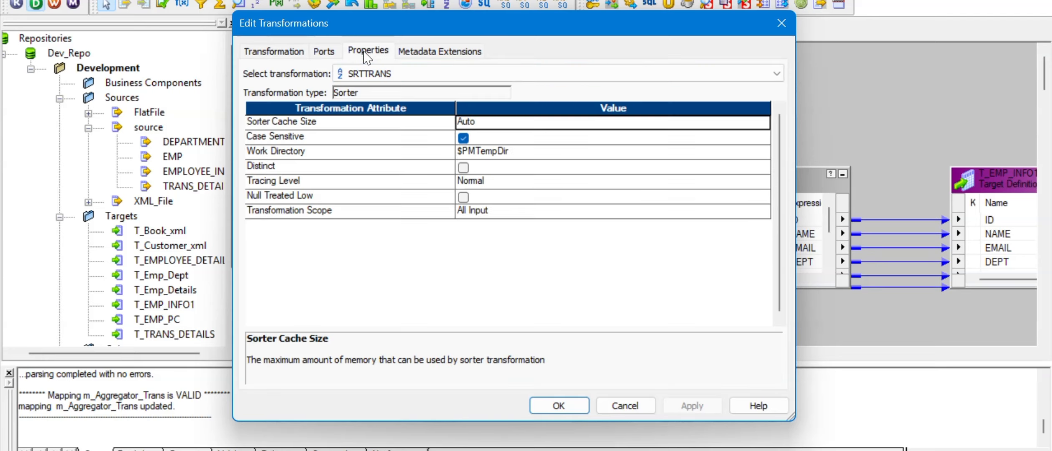
click(327, 52)
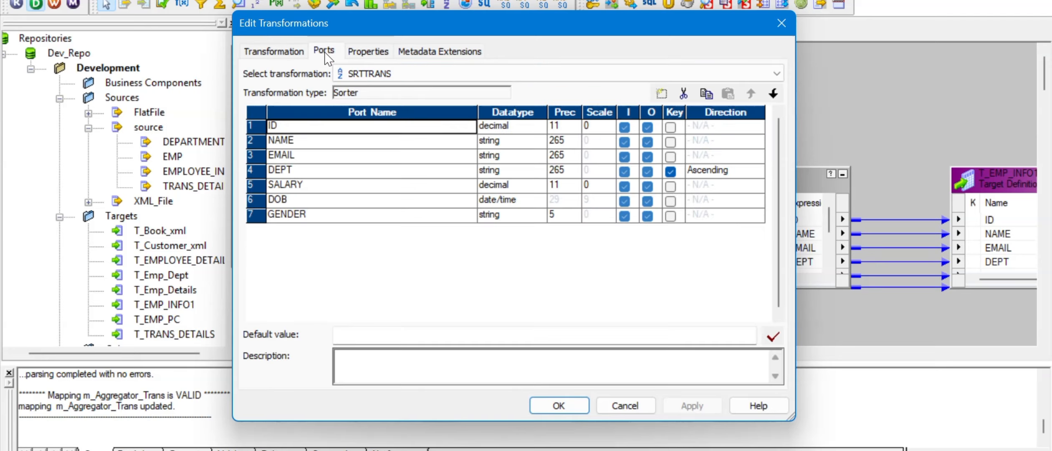
click(625, 406)
- Enlarge the AGGTRANS box and check its DEPT group-by port
drag(750, 165, 749, 91)
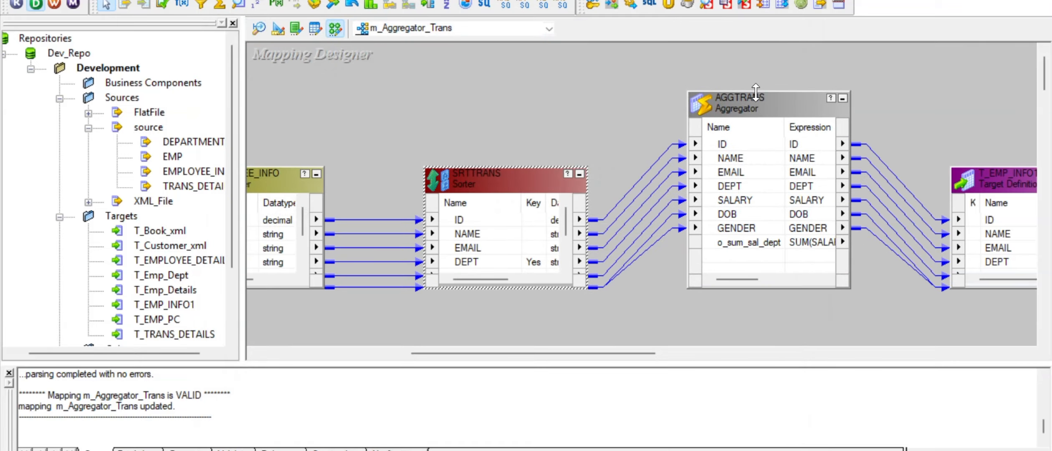
click(763, 105)
double_click(761, 104)
click(336, 50)
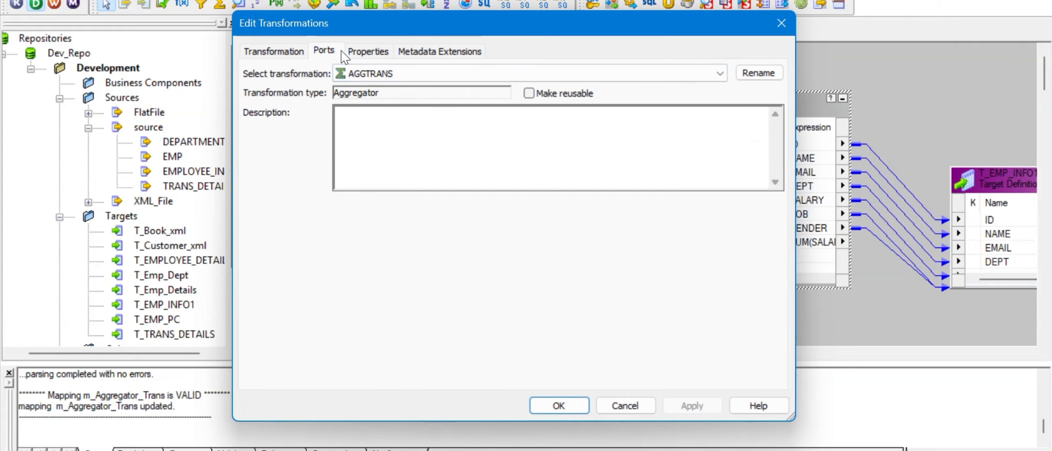
click(329, 173)
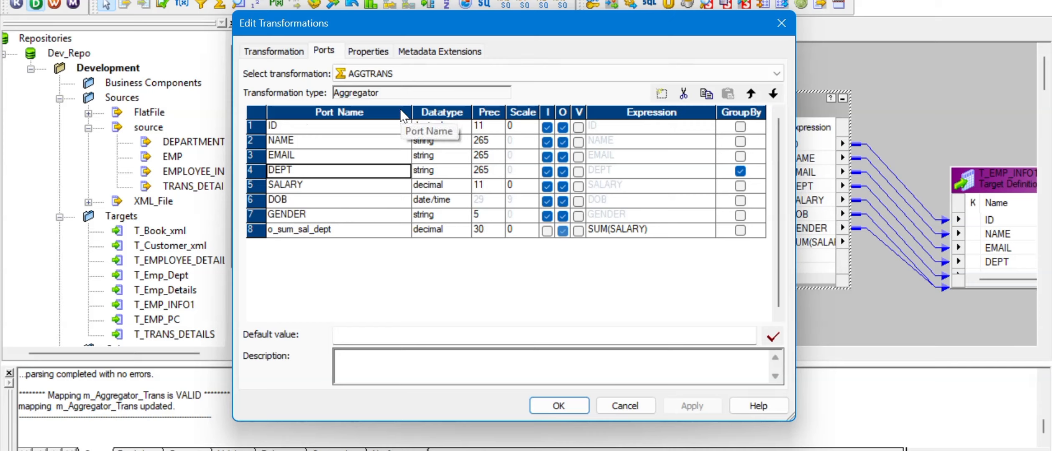
click(780, 24)
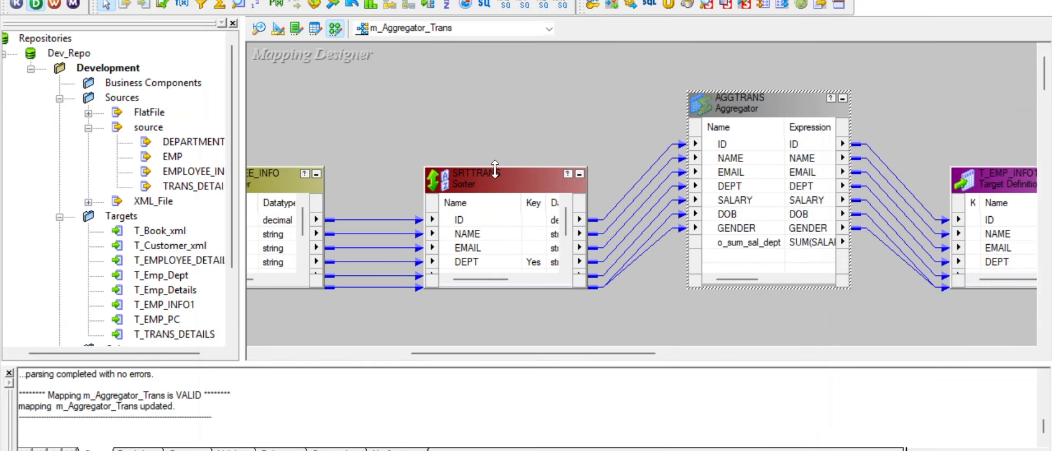
- Enlarge the SRTTRANS Sorter to show all ports and inspect its SALARY port row
drag(499, 168, 505, 96)
double_click(491, 104)
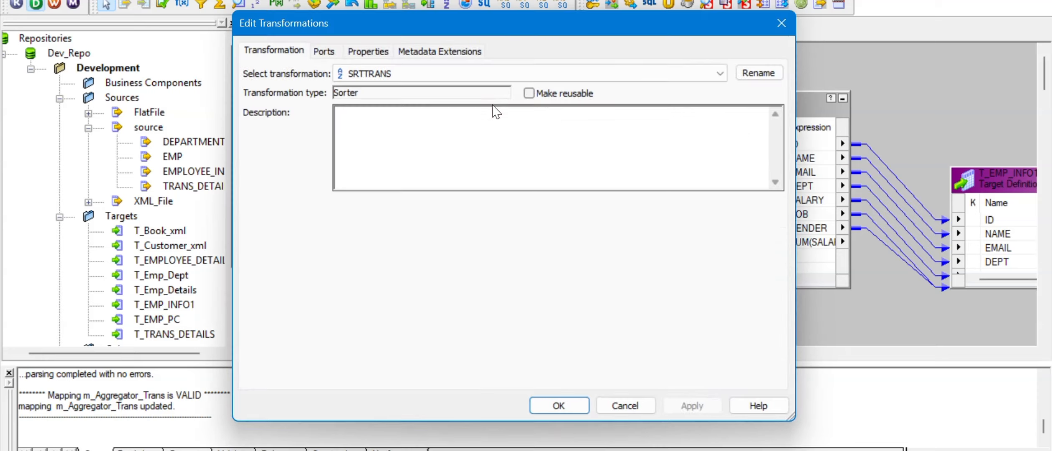
click(324, 51)
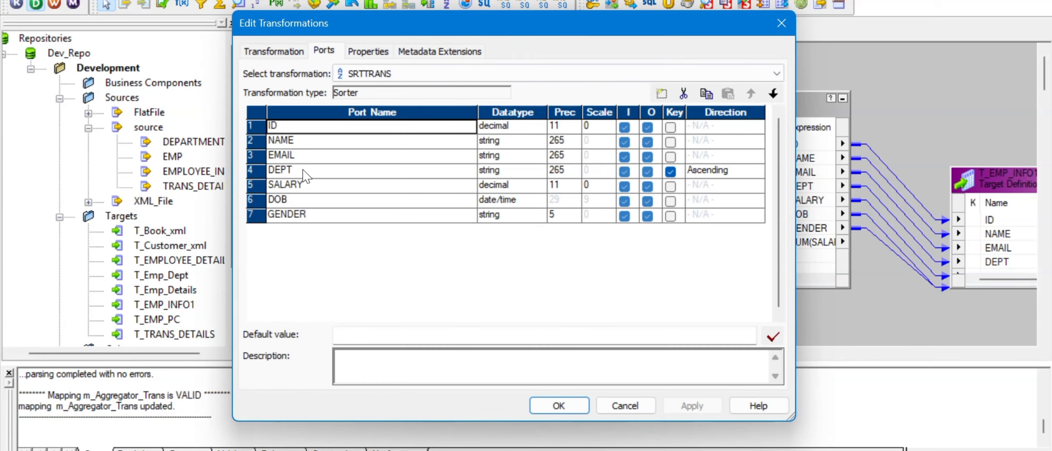
click(294, 188)
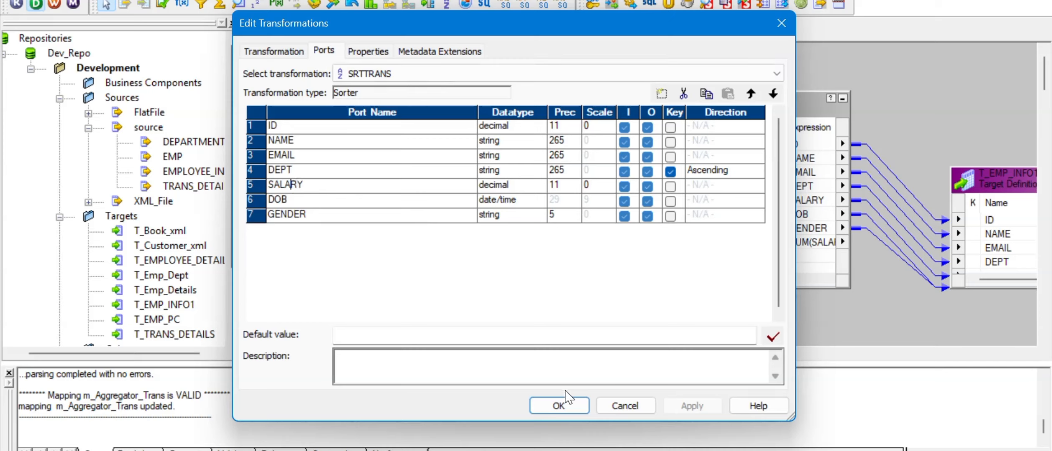
key(alt+Tab)
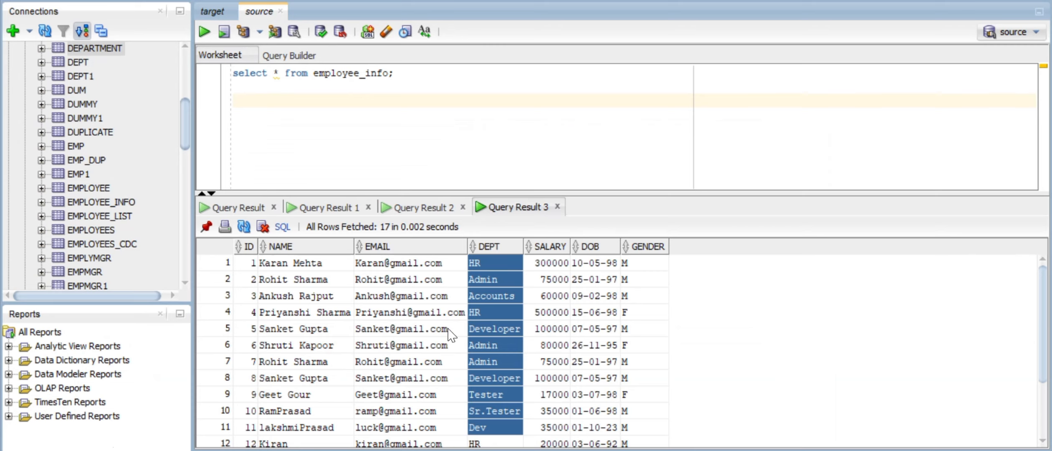
- Select the SALARY and DEPT values of the employee_info source rows to compare them
drag(542, 267, 555, 445)
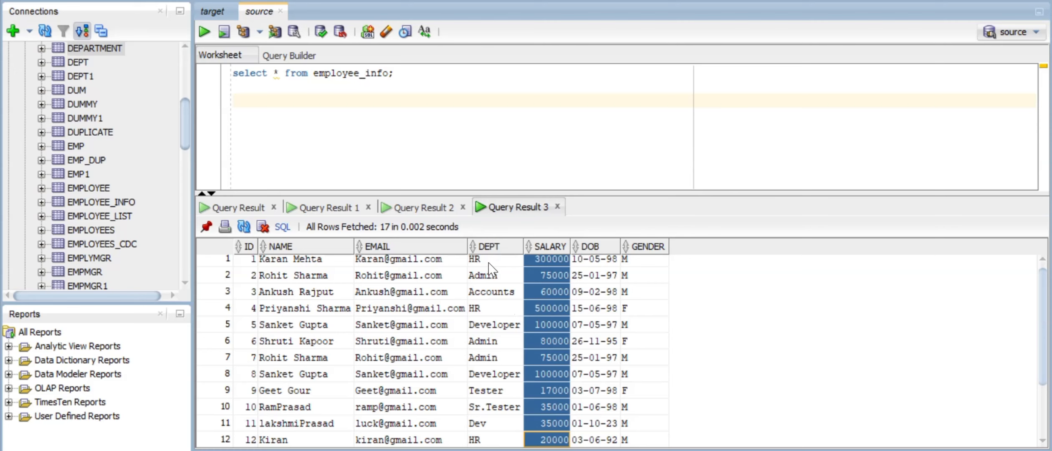
drag(495, 265, 501, 417)
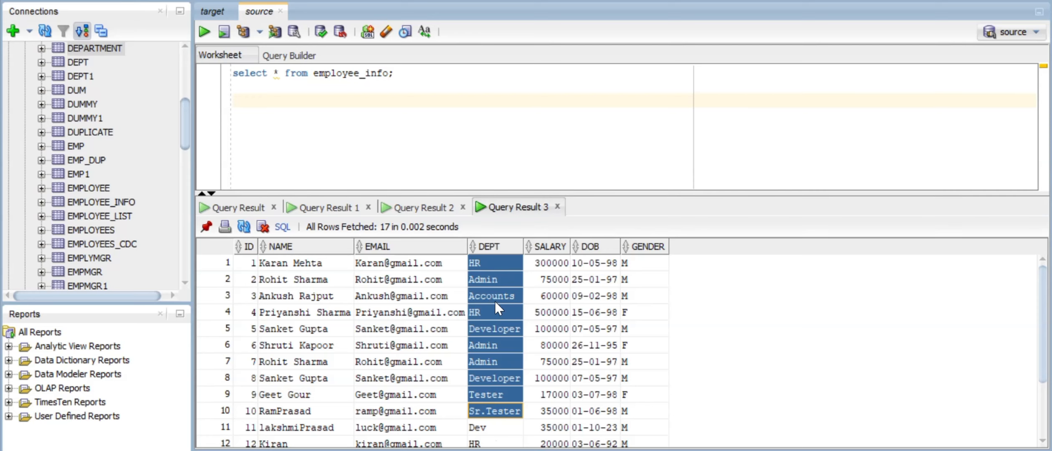
key(alt+Tab)
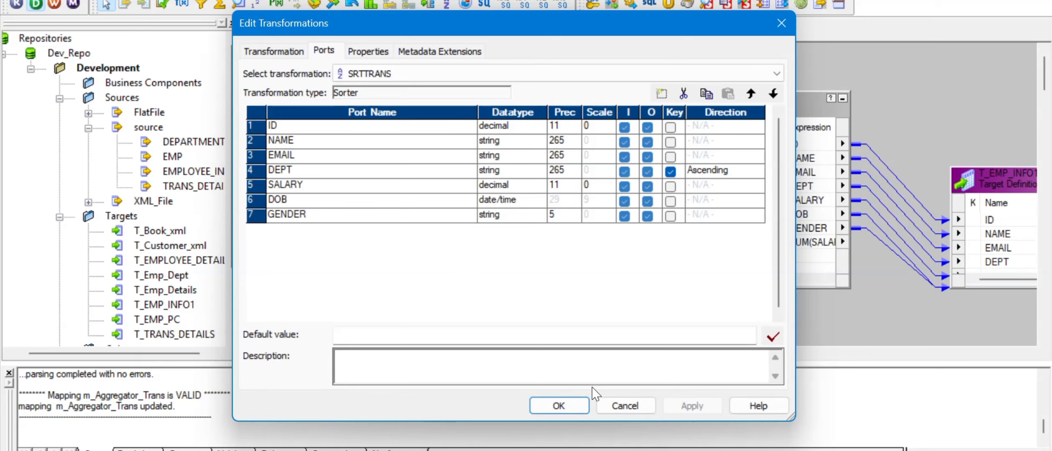
- Confirm s_m_Aggregator_Trans read 17 source rows and loaded 9 into T_EMP_INFO1
click(625, 404)
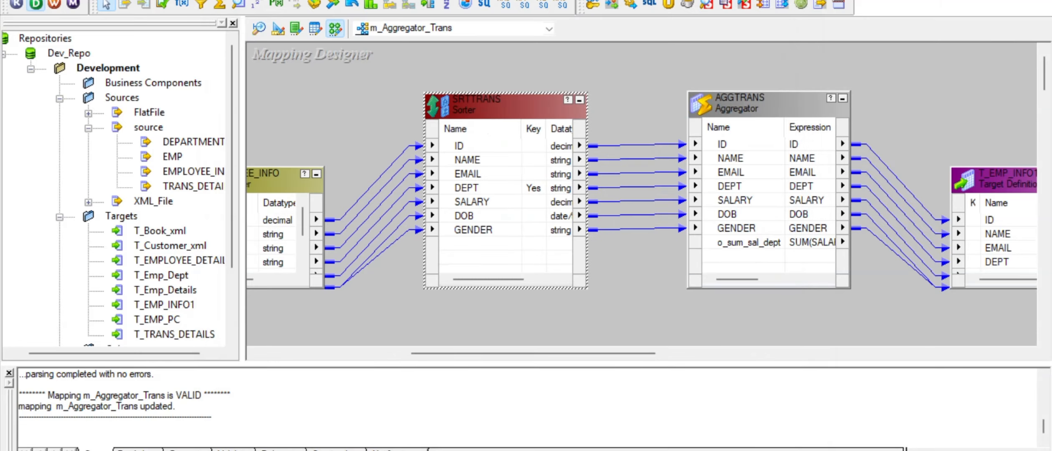
key(alt+Tab)
click(211, 38)
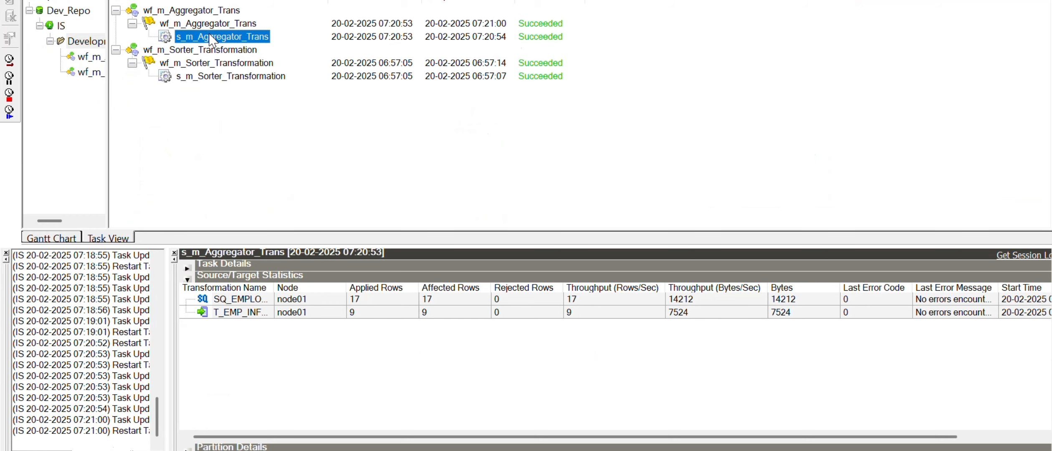
click(361, 300)
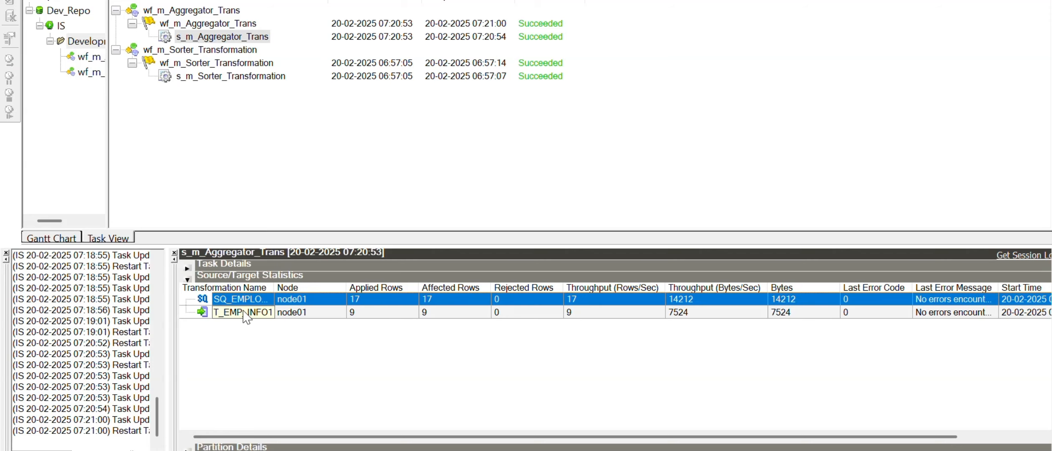
click(384, 313)
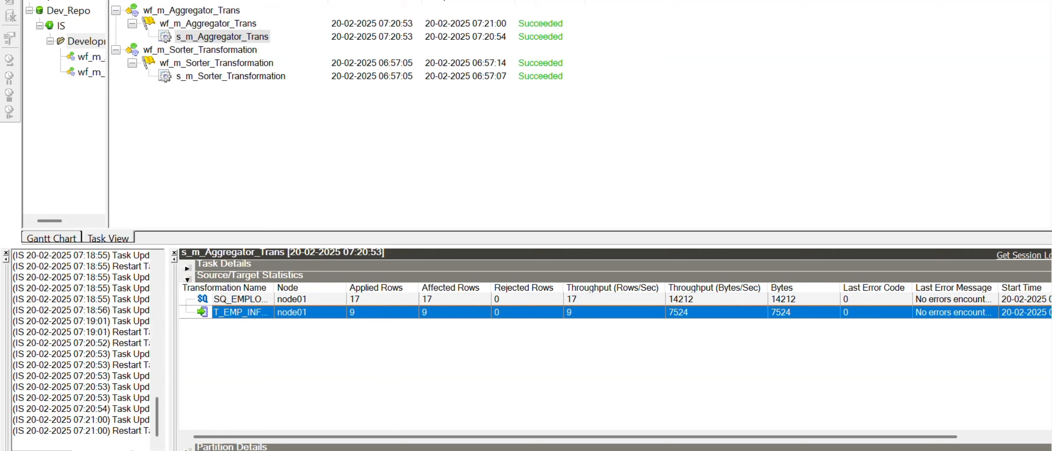
key(alt+Tab)
click(219, 15)
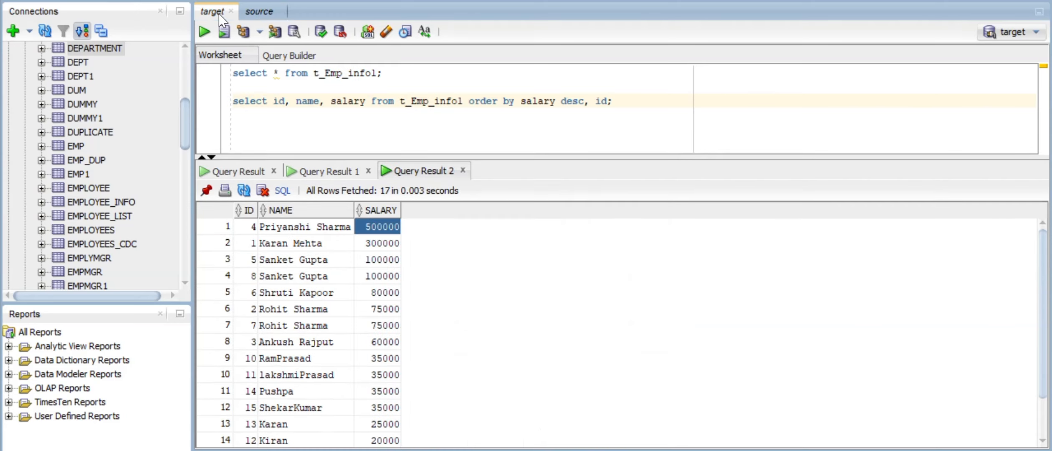
- Run select * from t_Emp_info1 and check row 1: Accounts with salary 60000
click(330, 74)
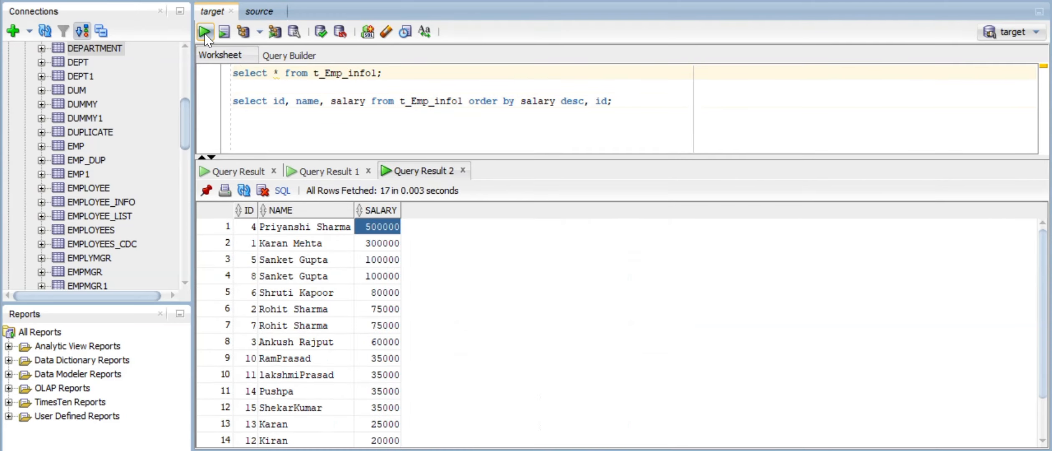
click(204, 32)
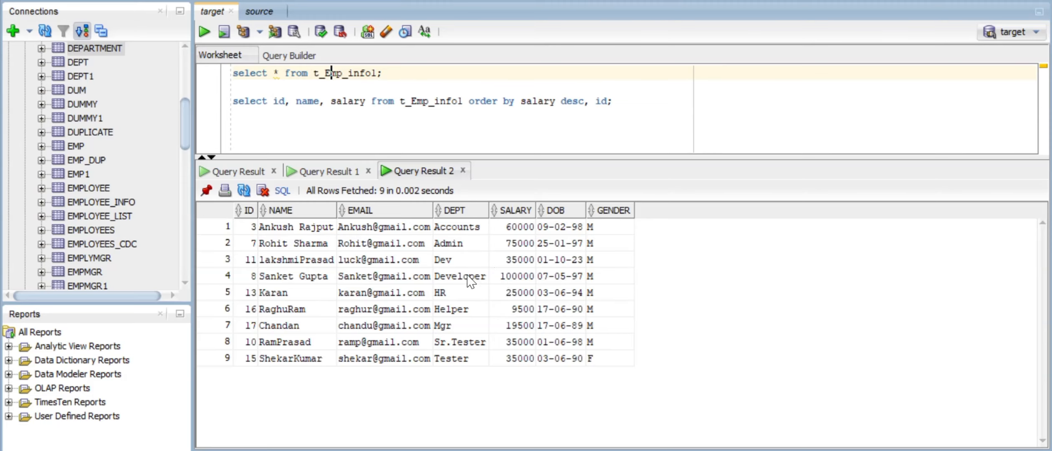
click(455, 229)
click(507, 226)
- Check the Admin, Dev, Developer and HR (25000) rows, then select DEPT and SALARY for all nine rows
click(470, 244)
click(459, 262)
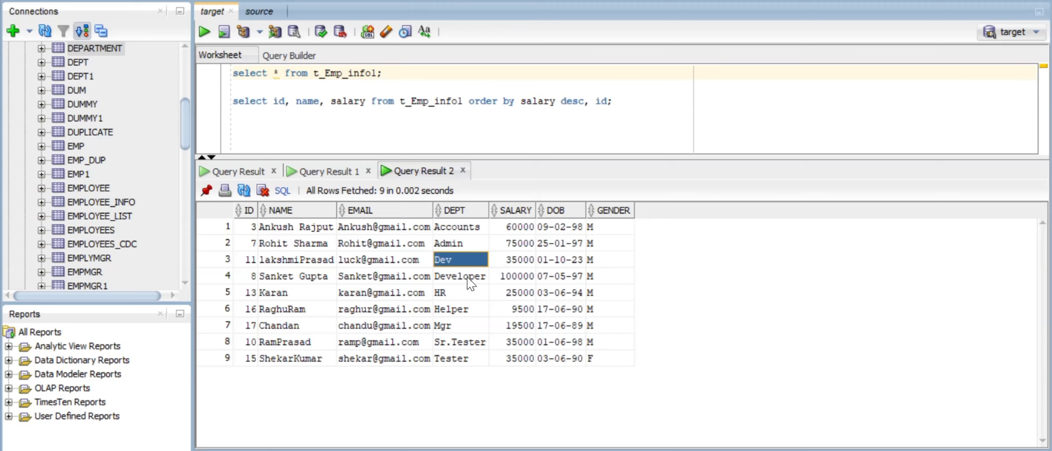
click(468, 277)
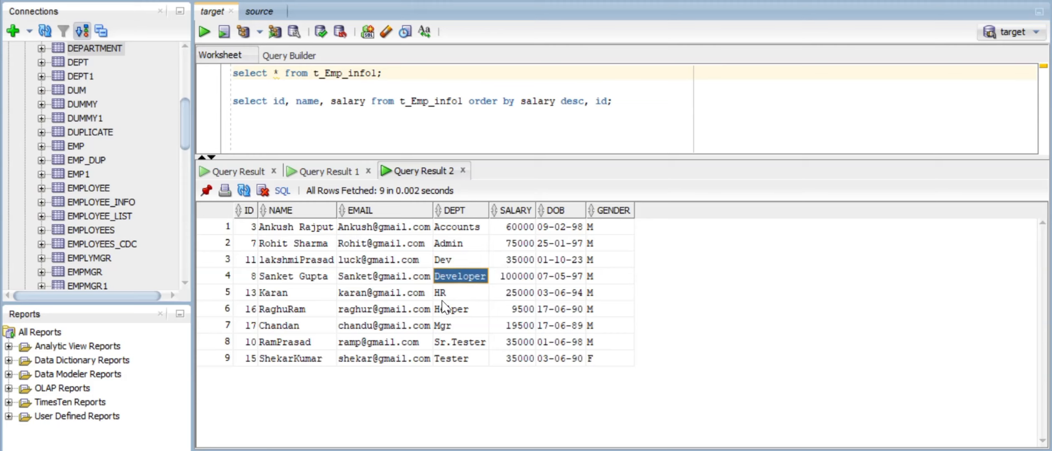
click(505, 295)
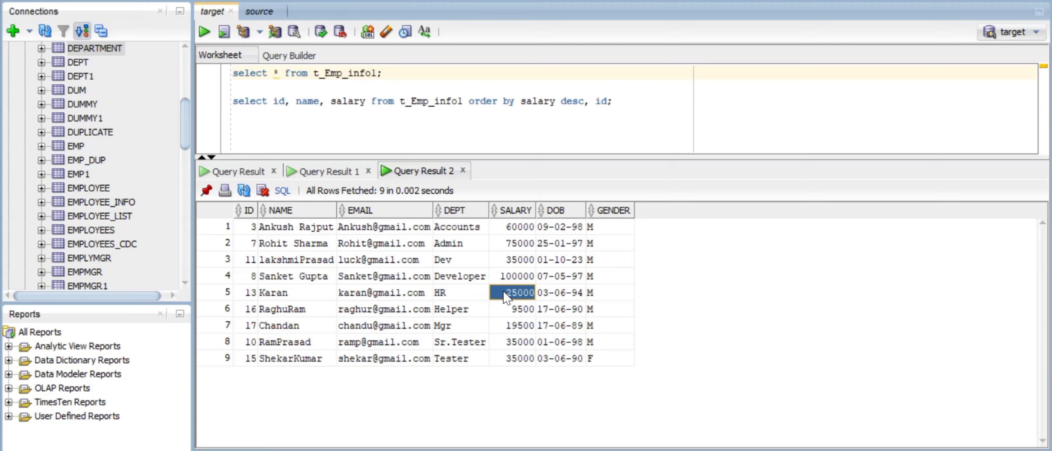
click(458, 296)
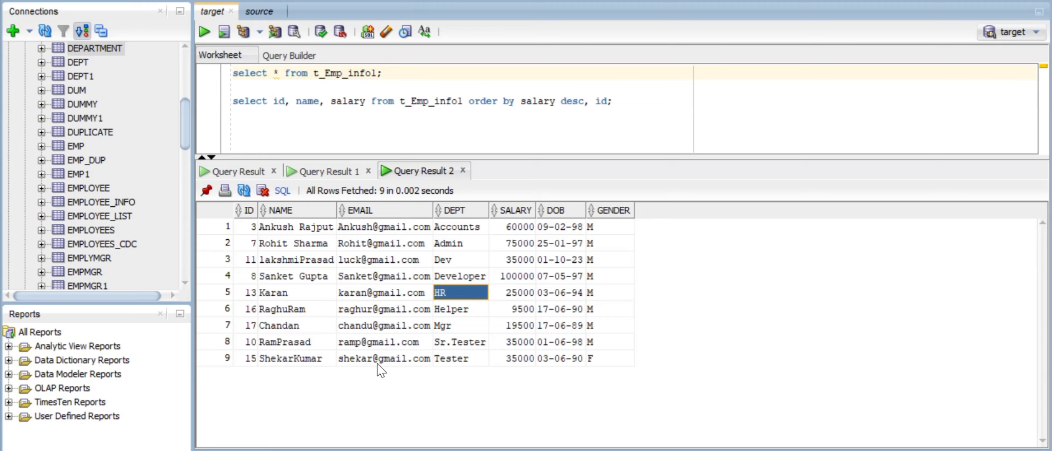
click(506, 294)
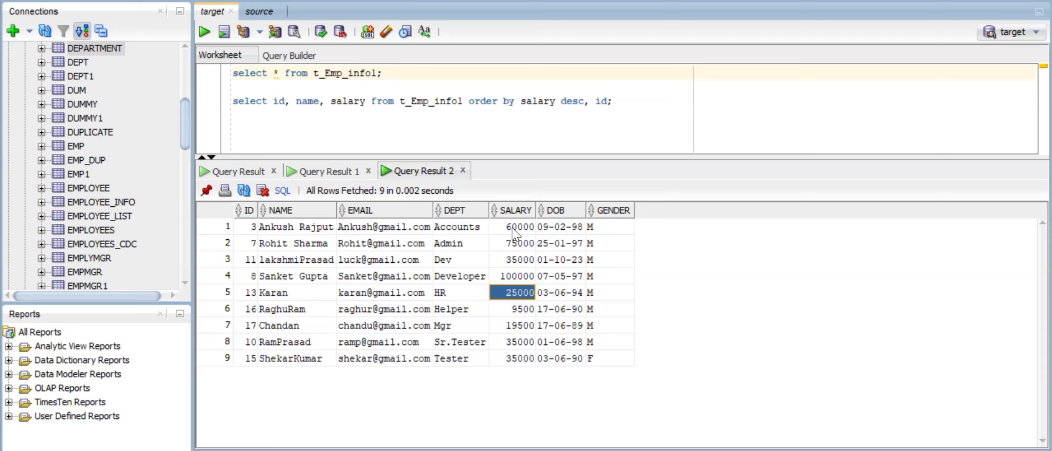
drag(516, 227, 492, 370)
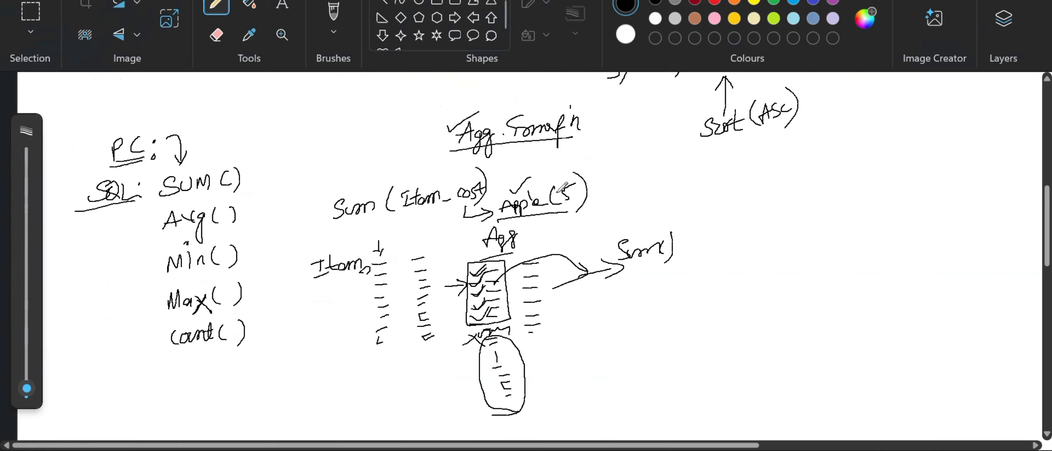
- Scroll up and down through the whiteboard diagram of the Aggregator transformation in Paint
scroll(562, 188, up, 15)
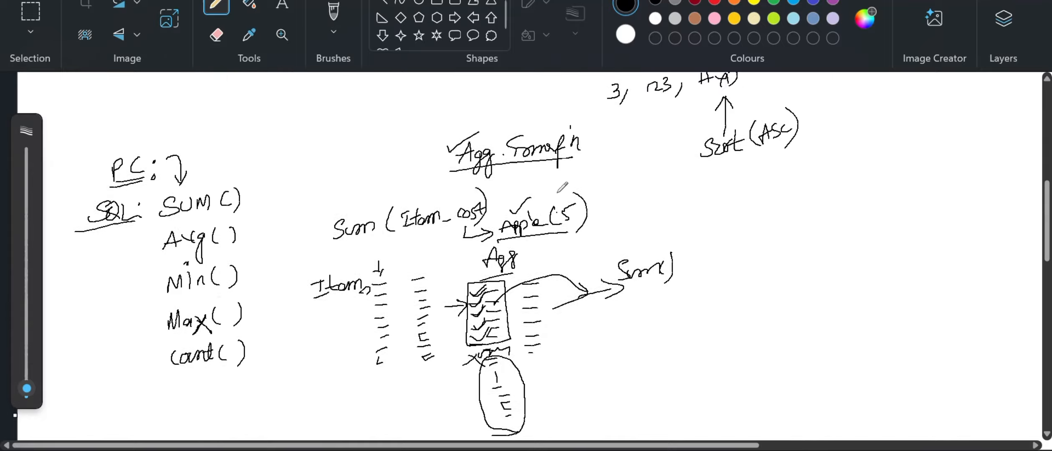
scroll(562, 188, down, 15)
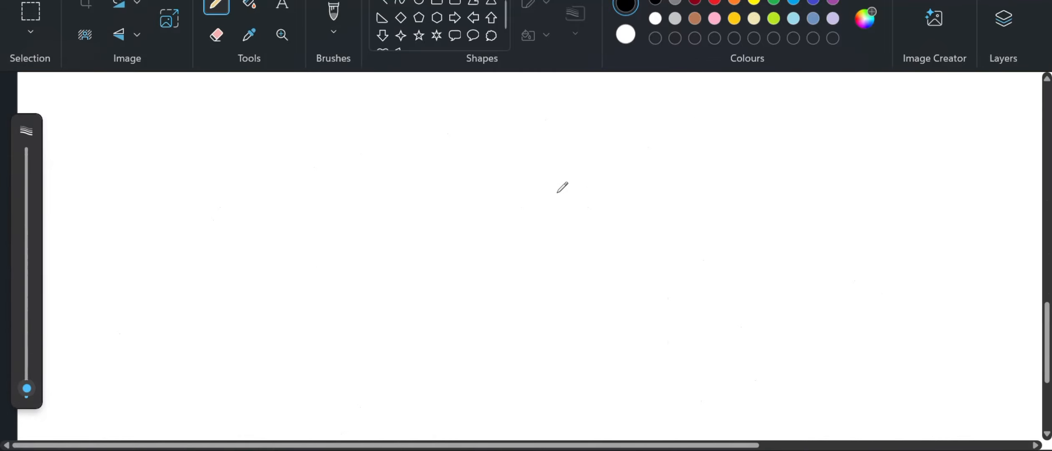
scroll(561, 185, up, 5)
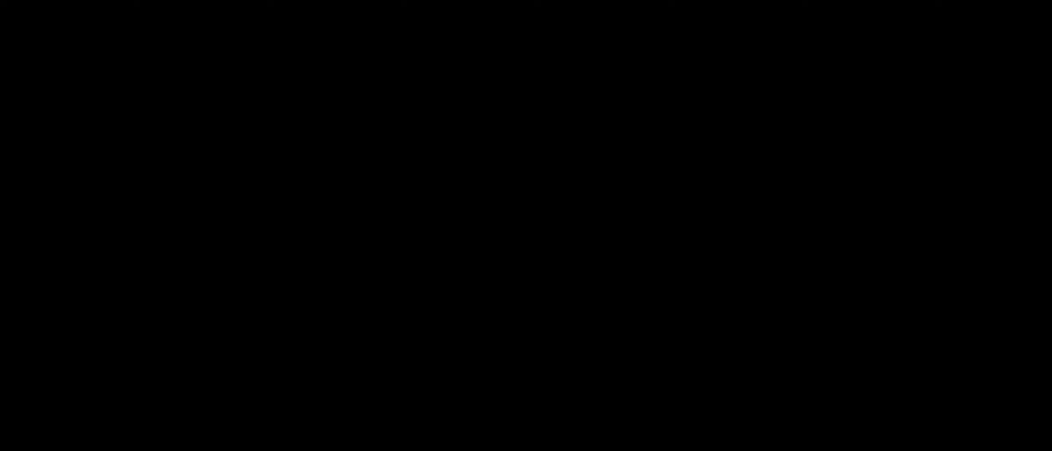